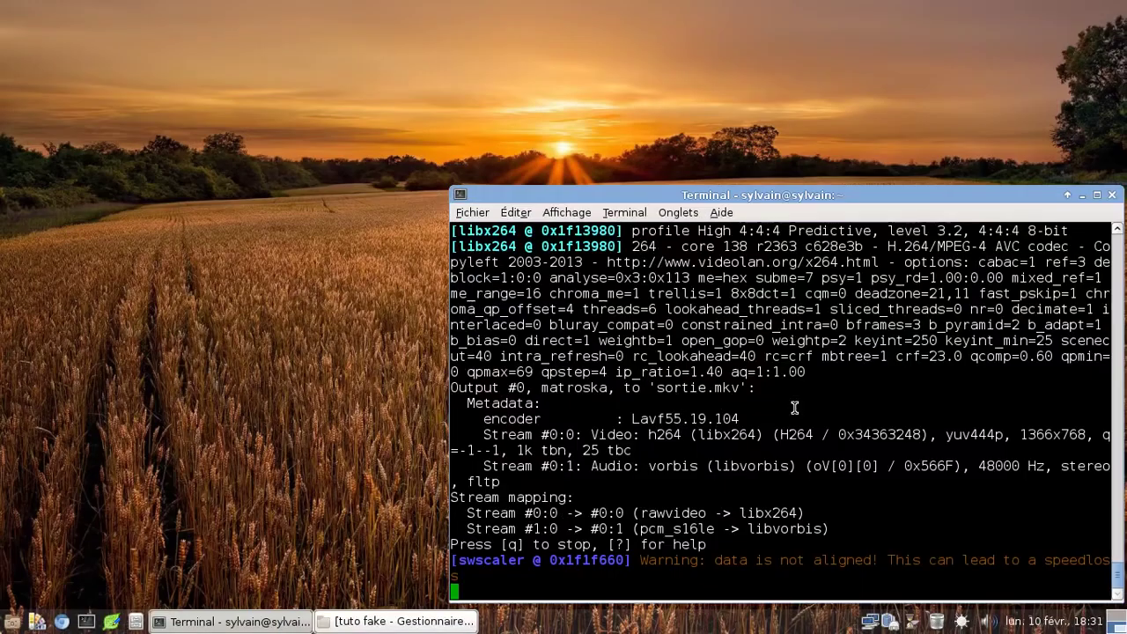
Minimize the Terminal and bring back the 'tuto fake' folder window
left_click(240, 622)
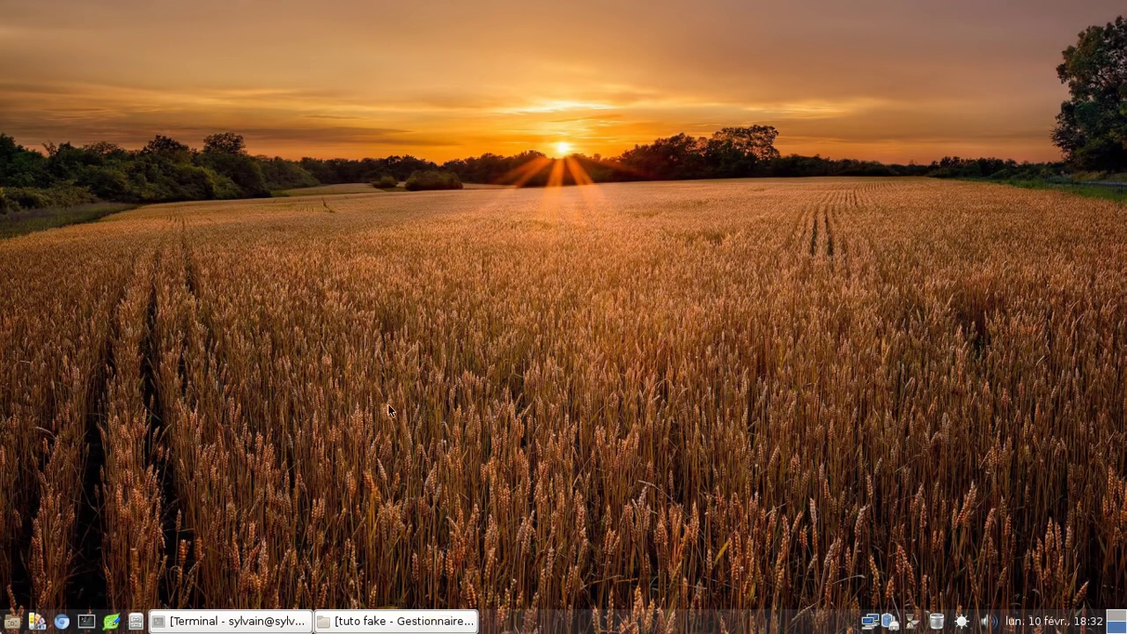
left_click(391, 620)
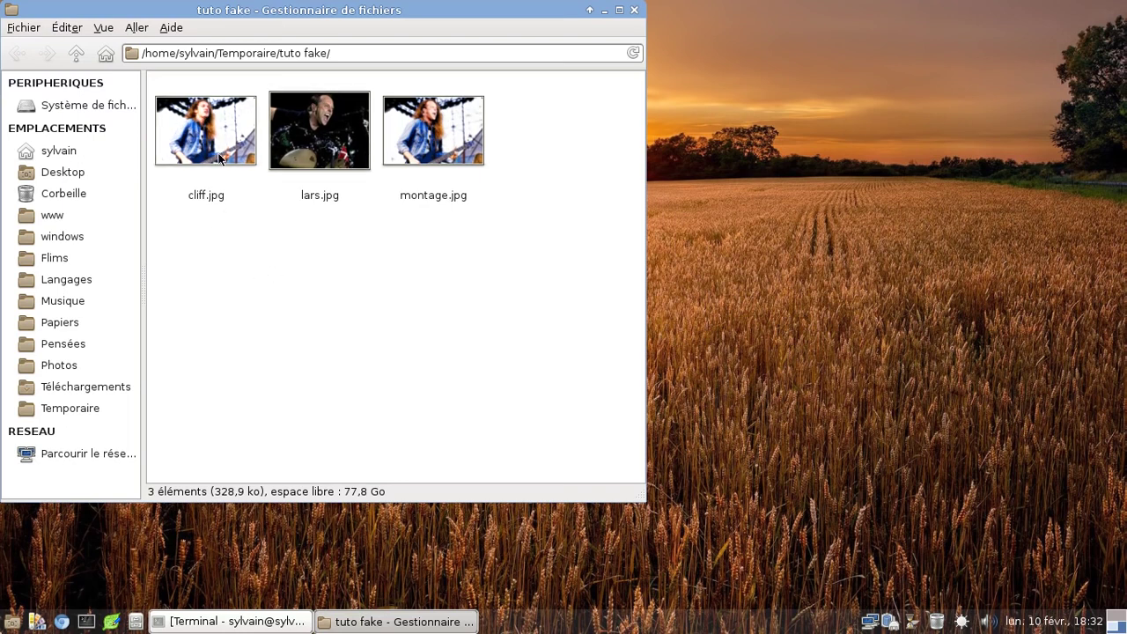
View cliff.jpg in Eye of GNOME and browse through lars.jpg and montage.jpg, ending on montage.jpg
double_click(213, 122)
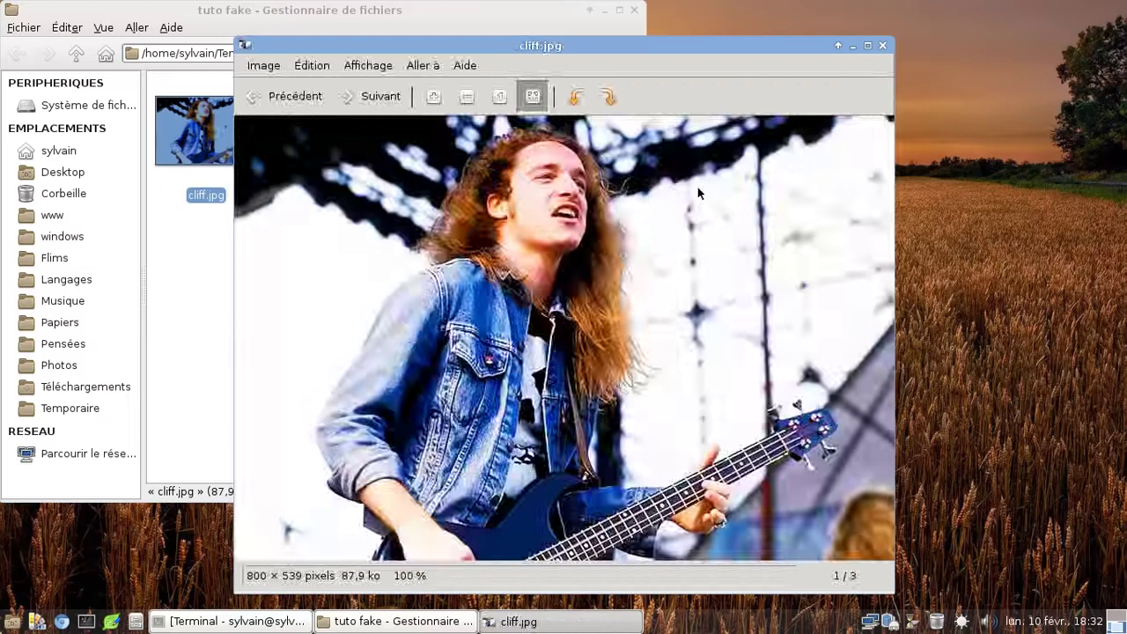
left_click(385, 98)
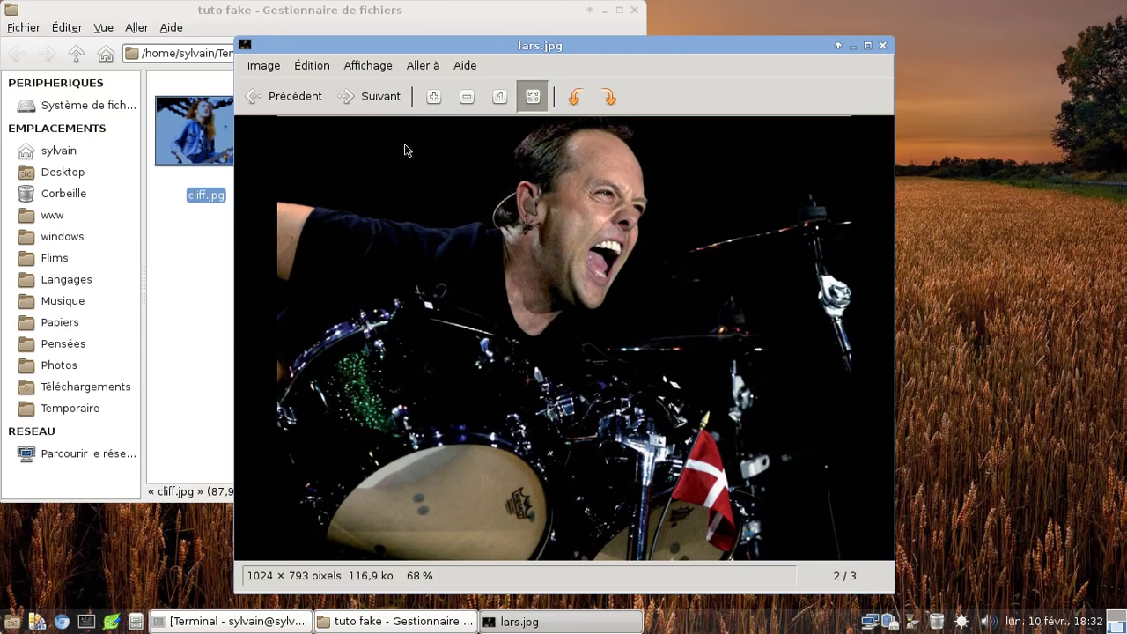
left_click(374, 106)
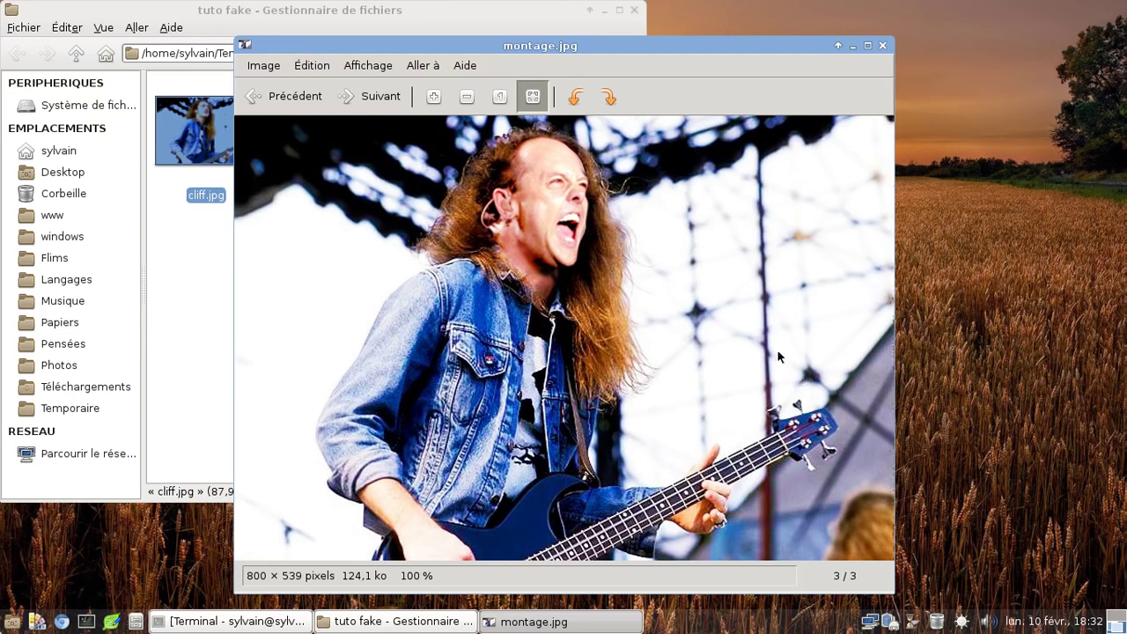
left_click(297, 102)
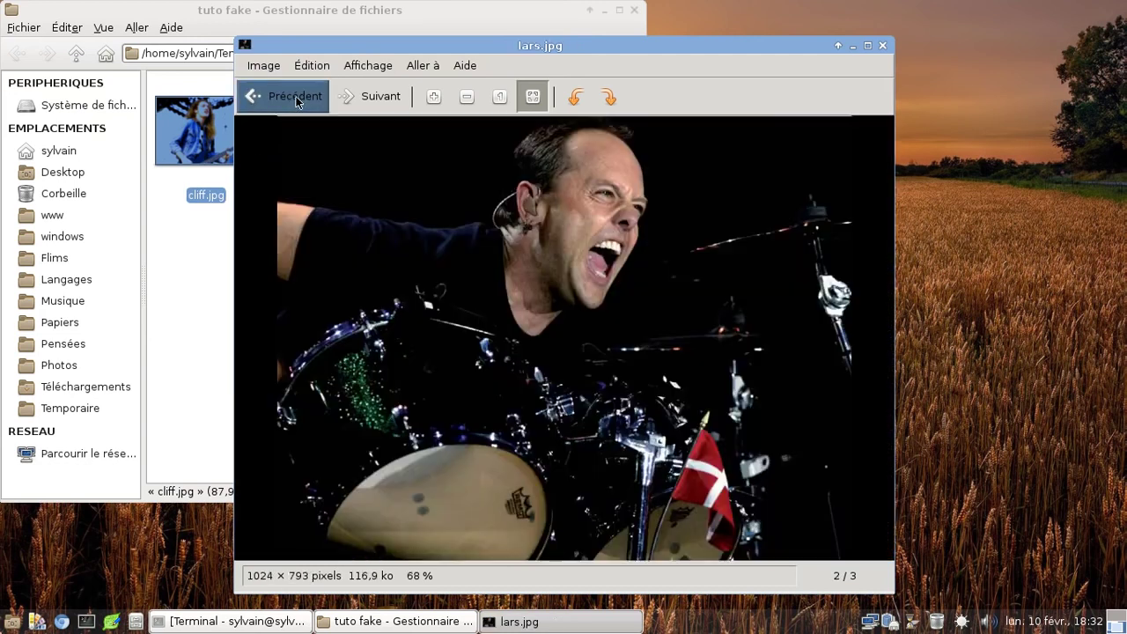
left_click(297, 102)
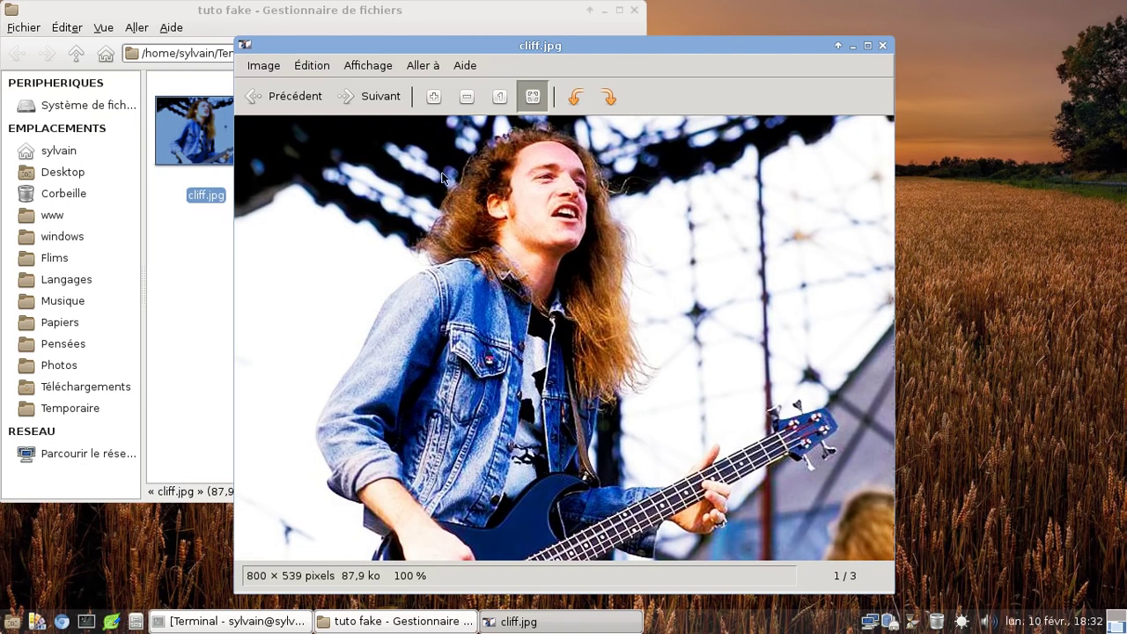
left_click(371, 93)
left_click(372, 93)
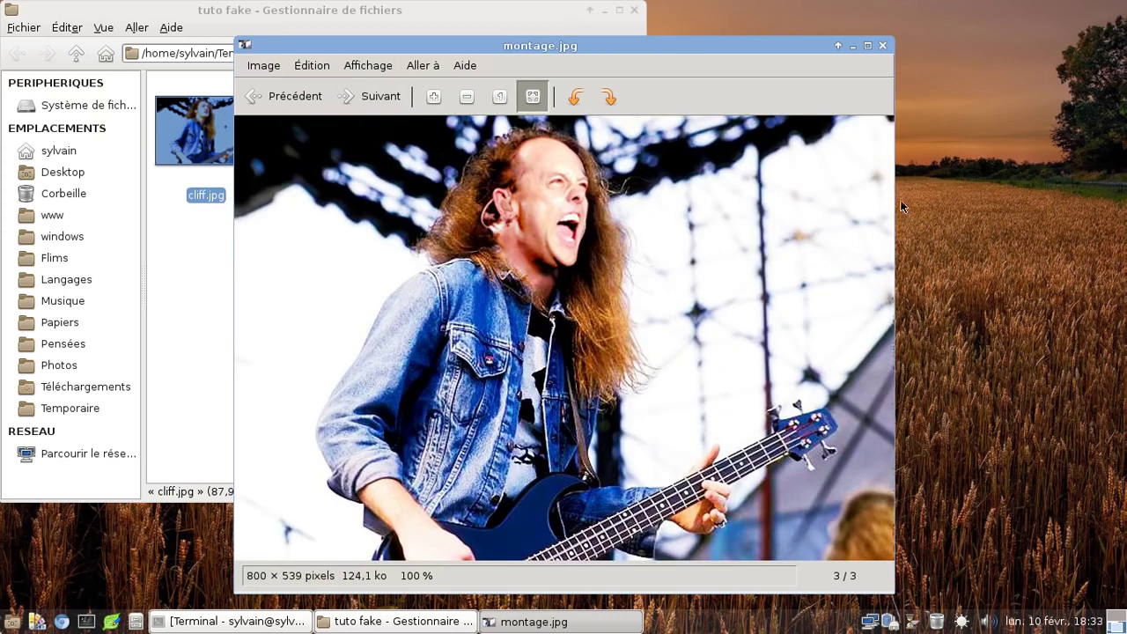
Move montage.jpg to the trash, returning to cliff.jpg
key("Delete")
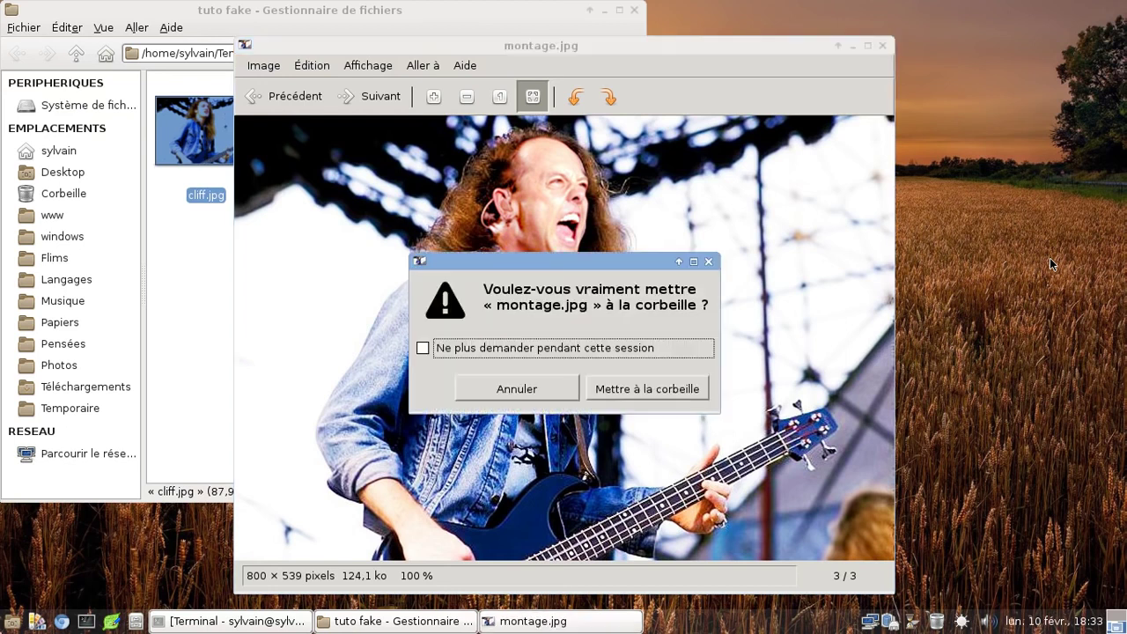
key("Return")
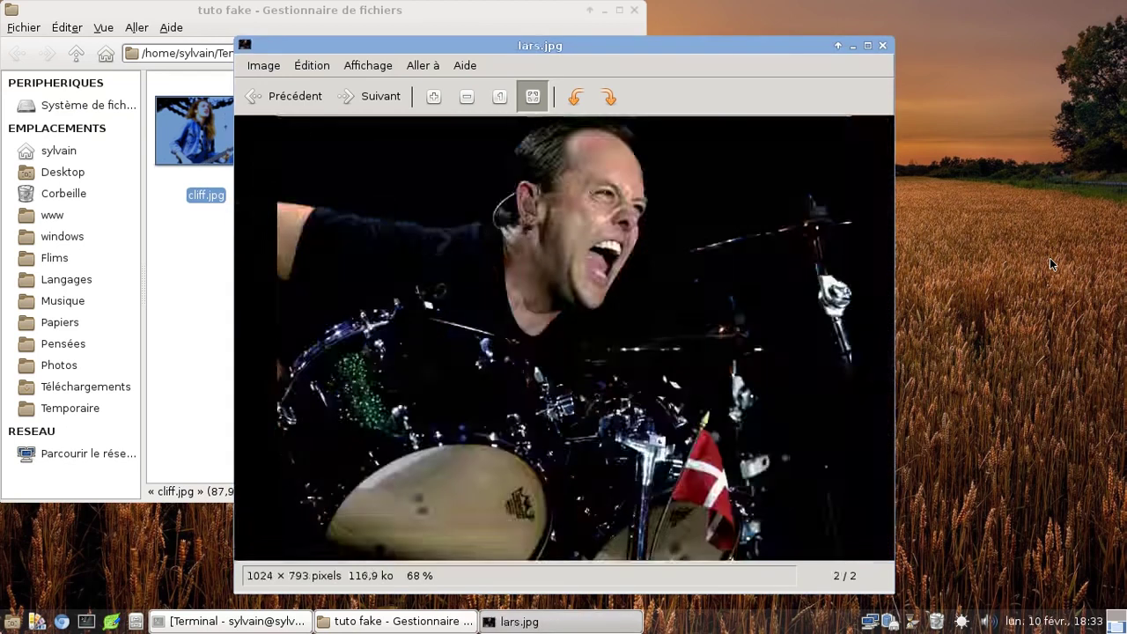
key("Left")
Move the image viewer window aside and close it
mouse_move(617, 47)
left_mouse_down()
mouse_move(756, 40)
mouse_move(690, 49)
left_mouse_up()
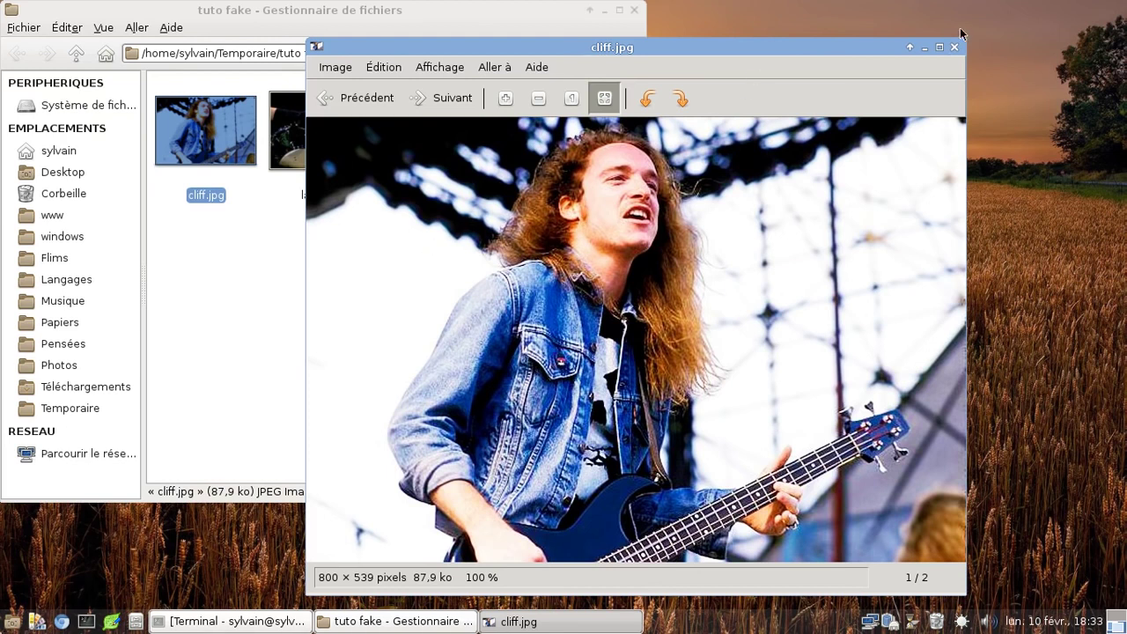
left_click_drag(762, 47, 861, 44)
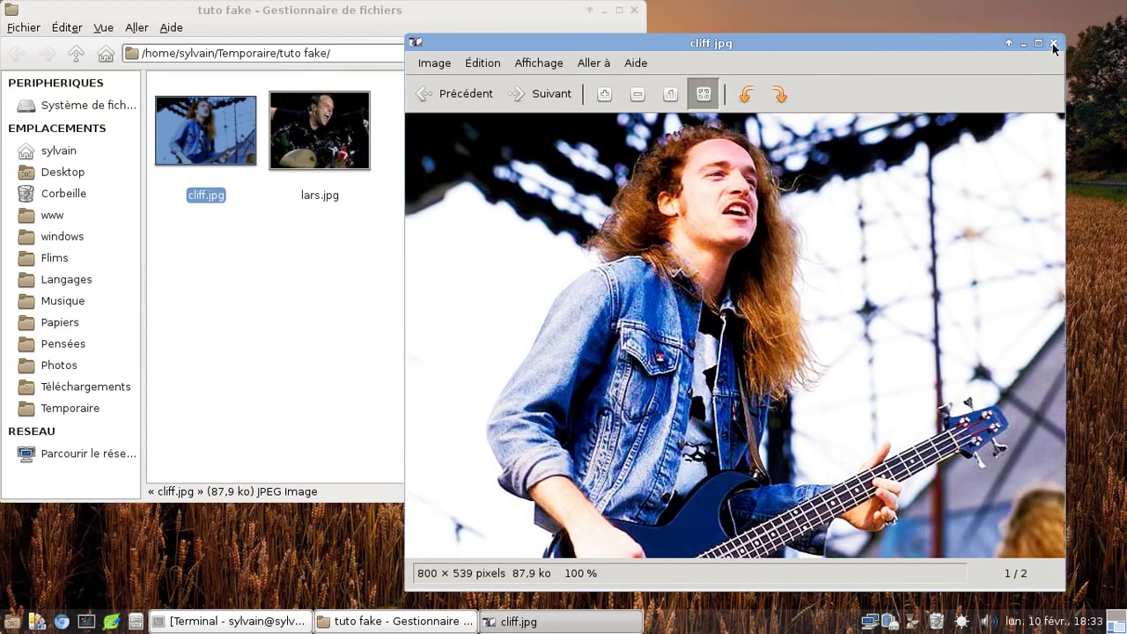
left_click(1052, 43)
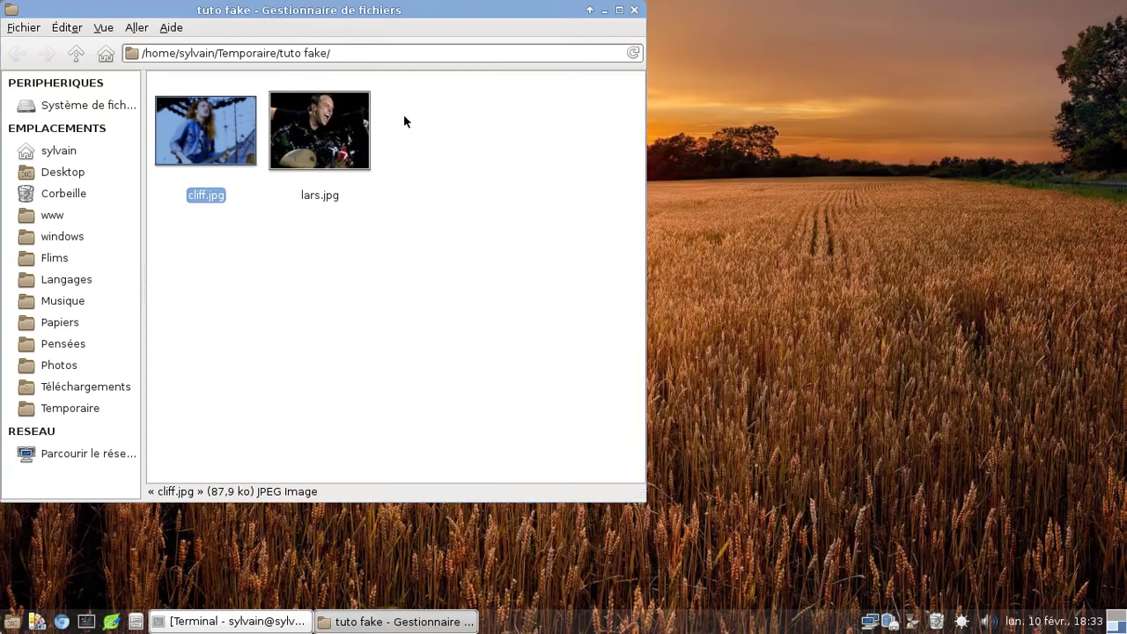
Open cliff.jpg in GIMP, accepting the colour profile prompt
right_click(193, 128)
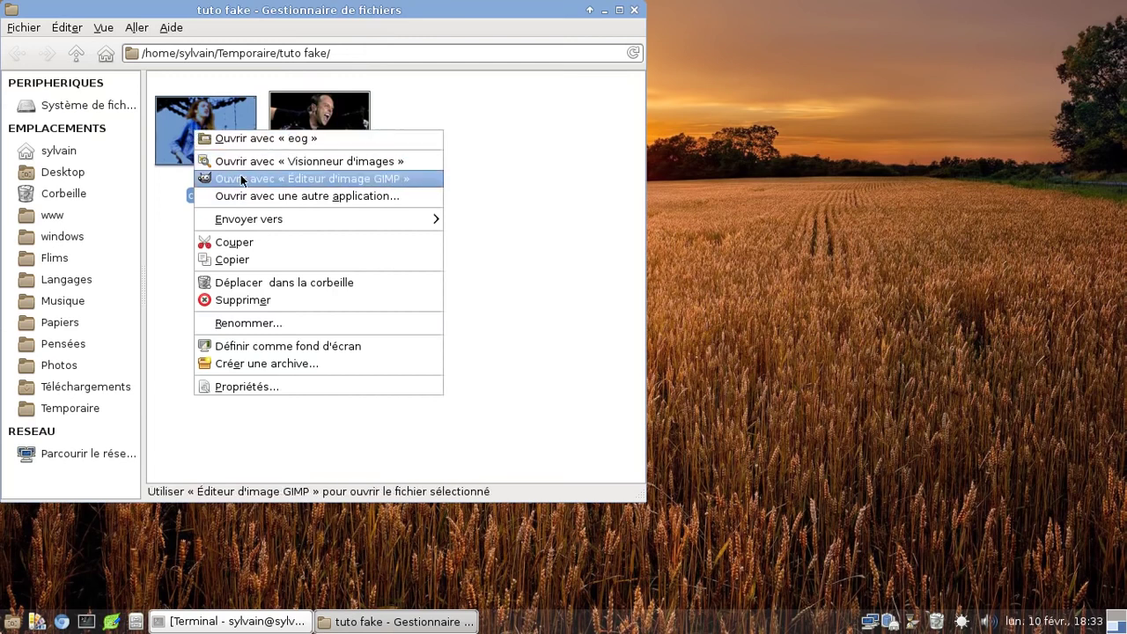
left_click(240, 174)
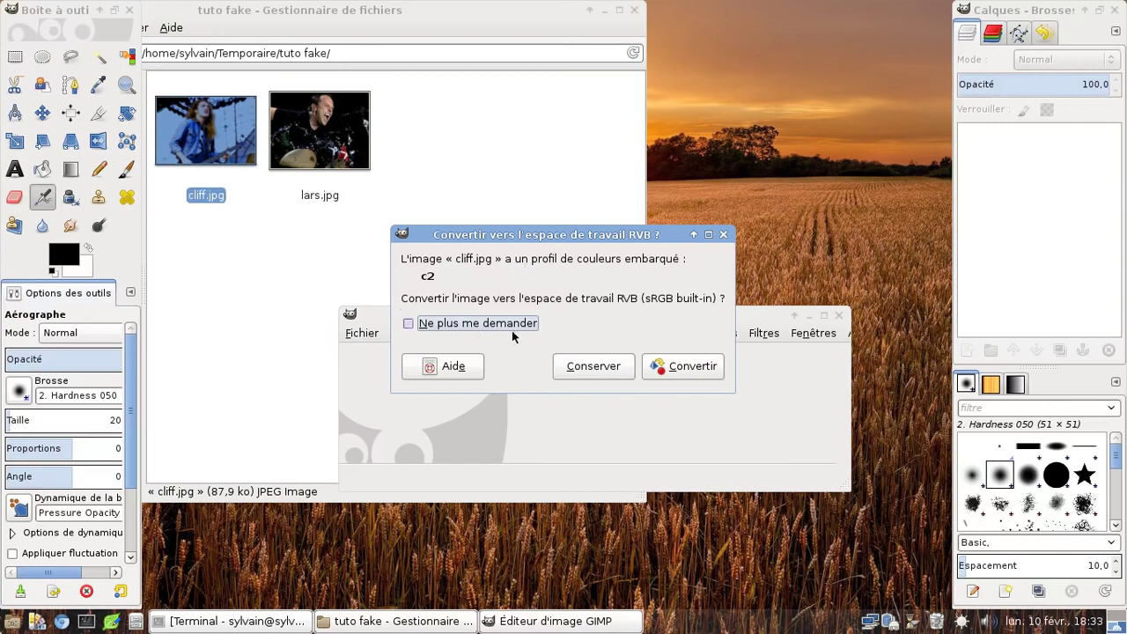
left_click(685, 369)
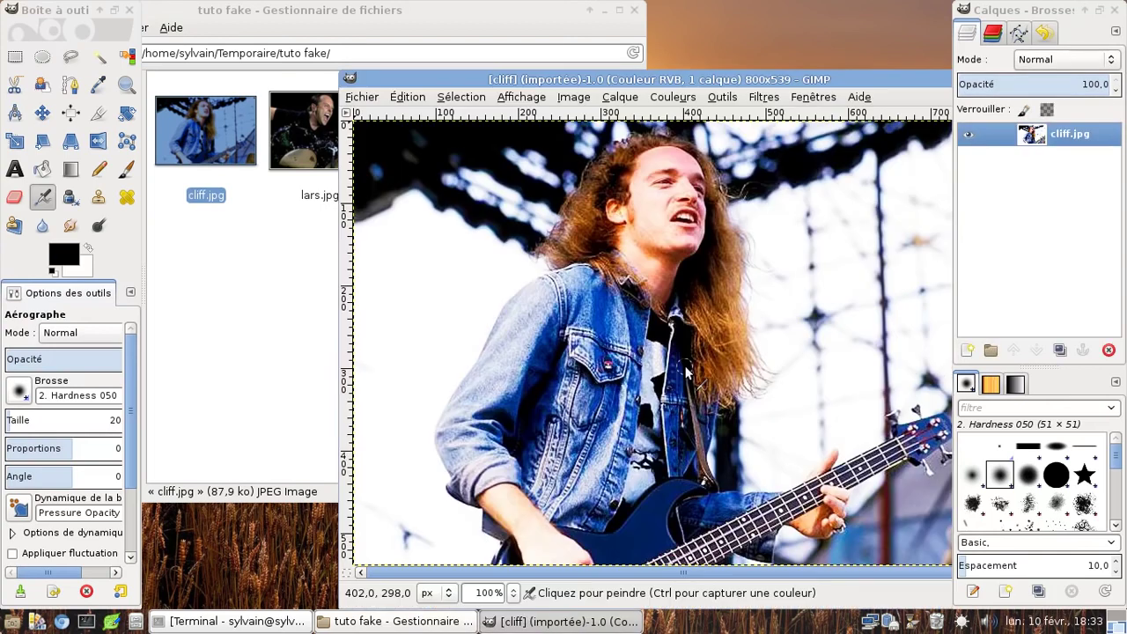
mouse_move(714, 81)
left_mouse_down()
mouse_move(630, 90)
mouse_move(609, 64)
mouse_move(624, 82)
left_mouse_up()
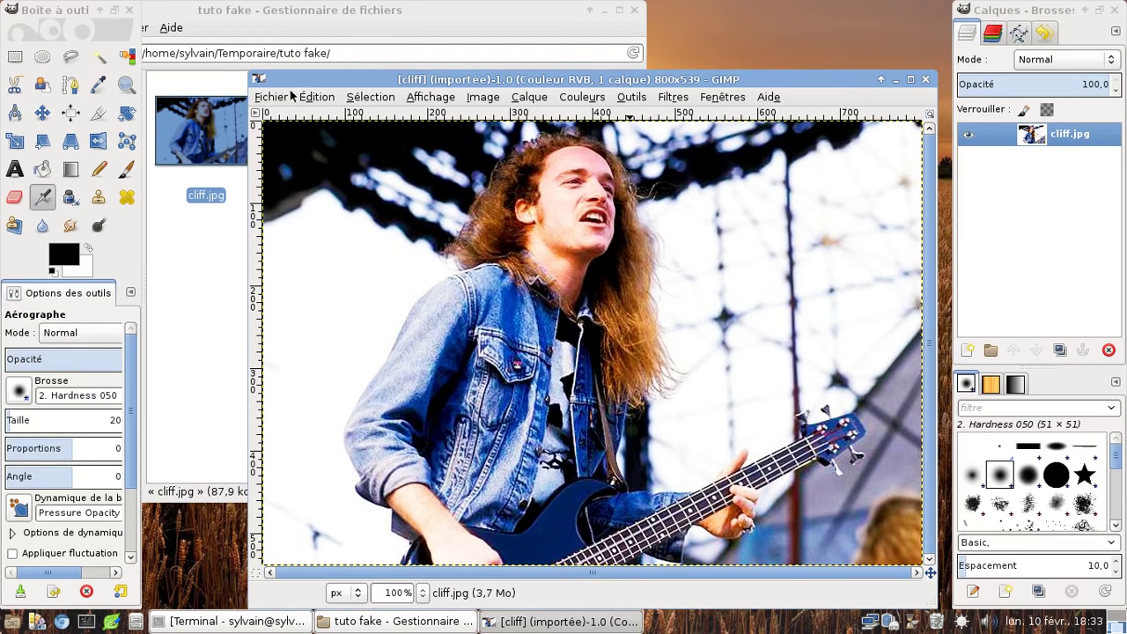
Open lars.jpg in GIMP as a second image
left_click_drag(297, 88, 262, 168)
right_click(326, 117)
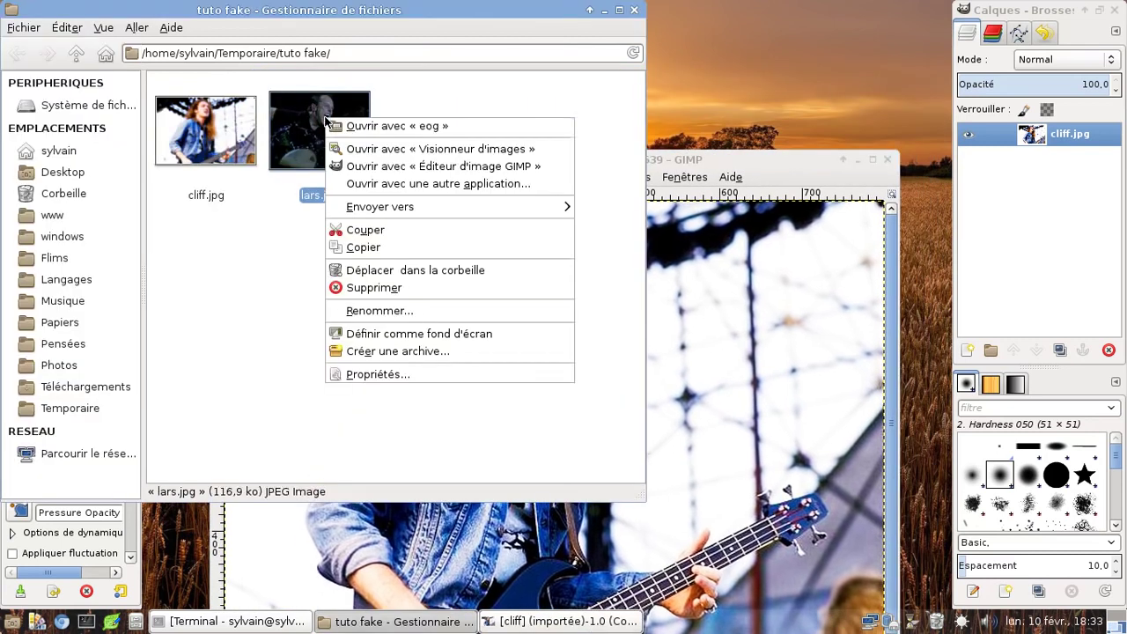
left_click(368, 168)
left_click_drag(773, 9, 492, 66)
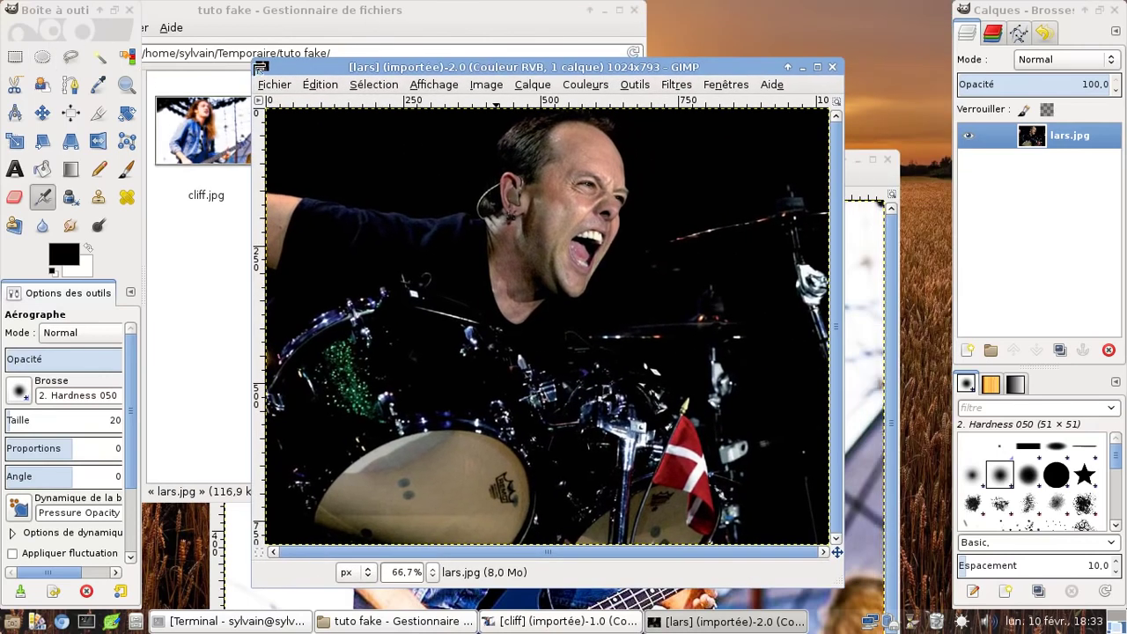
left_click(632, 86)
mouse_move(699, 136)
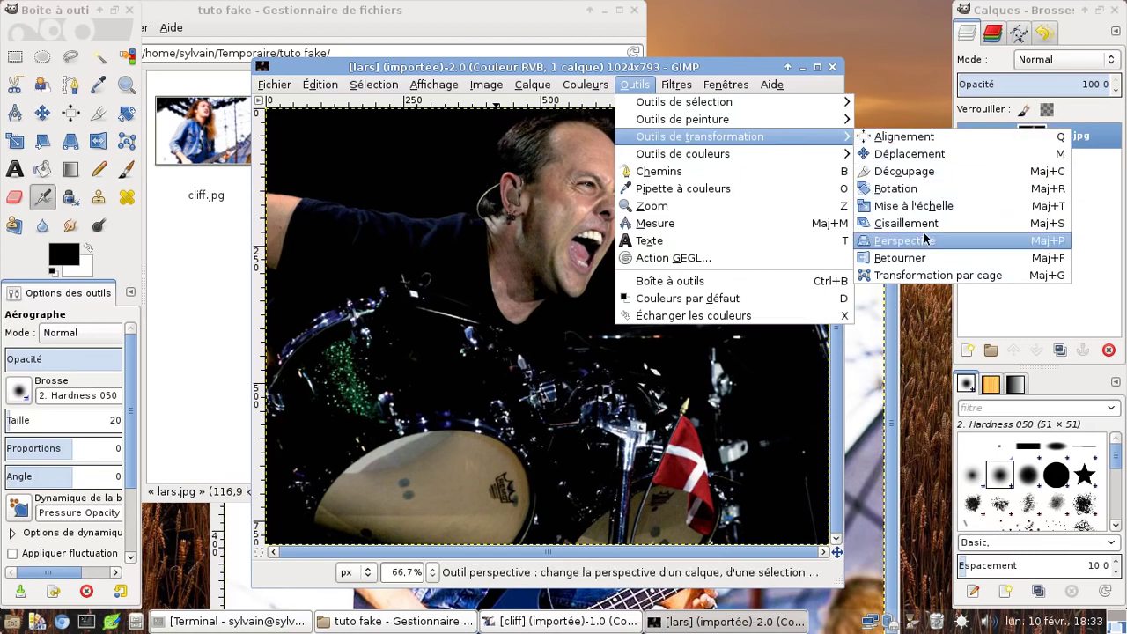
Crop lars.jpg to the drummer's face and cut it to the clipboard
left_click(949, 172)
left_click_drag(663, 349, 451, 104)
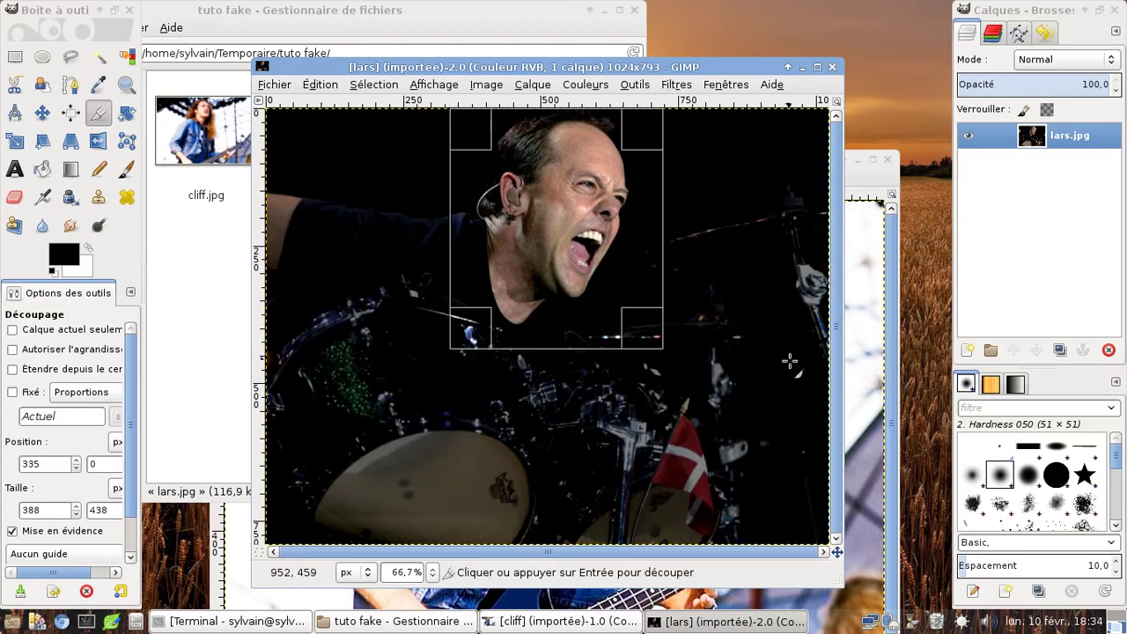
key("Return")
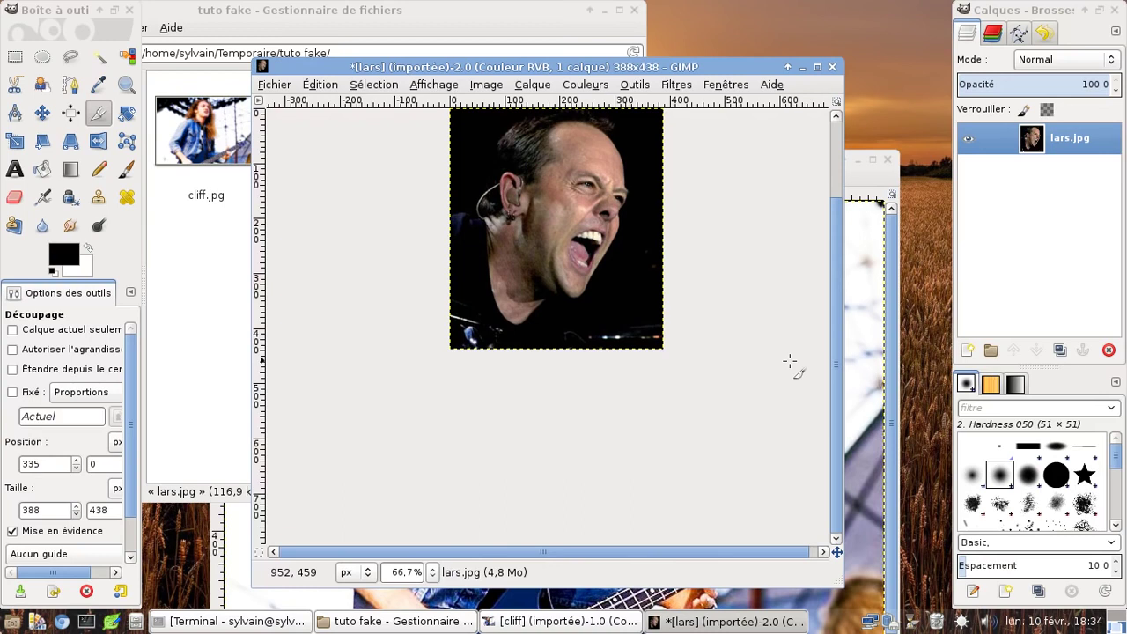
key("ctrl+x")
Paste the drummer's face over the cliff photo as a new layer
mouse_move(646, 66)
left_mouse_down()
mouse_move(759, 142)
mouse_move(717, 111)
left_mouse_up()
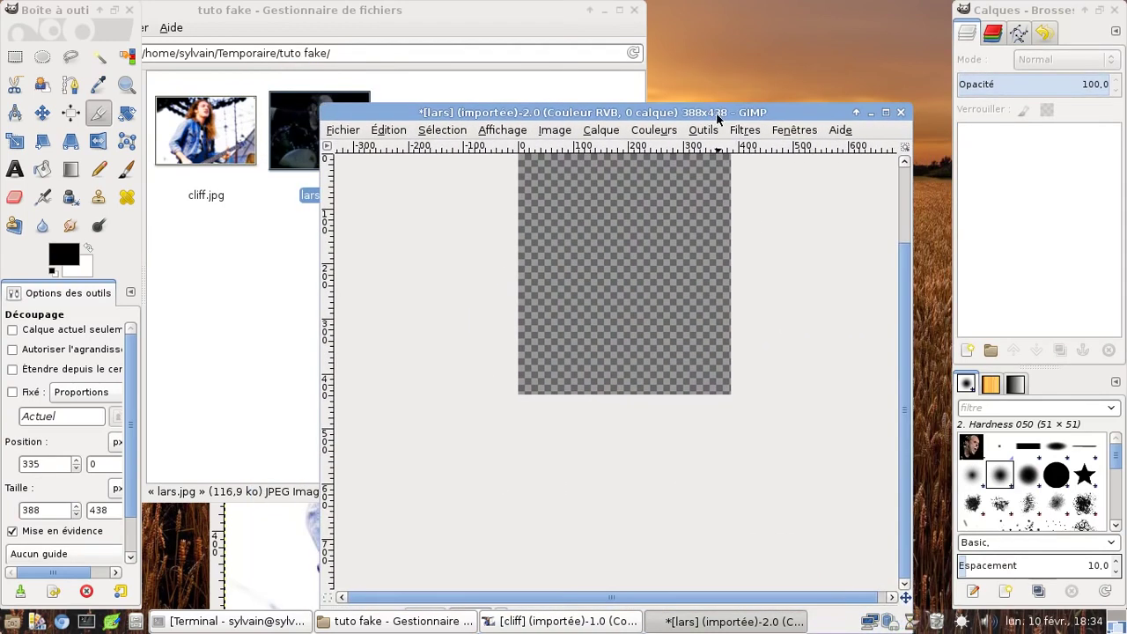
left_click(869, 113)
left_click_drag(806, 159, 816, 31)
key("ctrl+v")
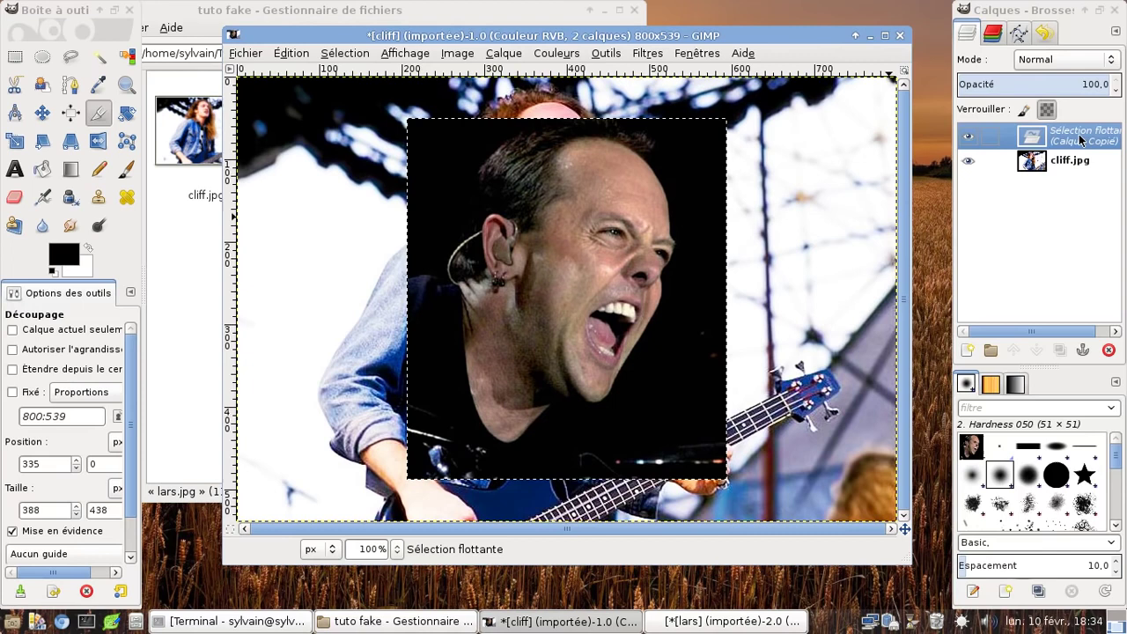
left_click(968, 350)
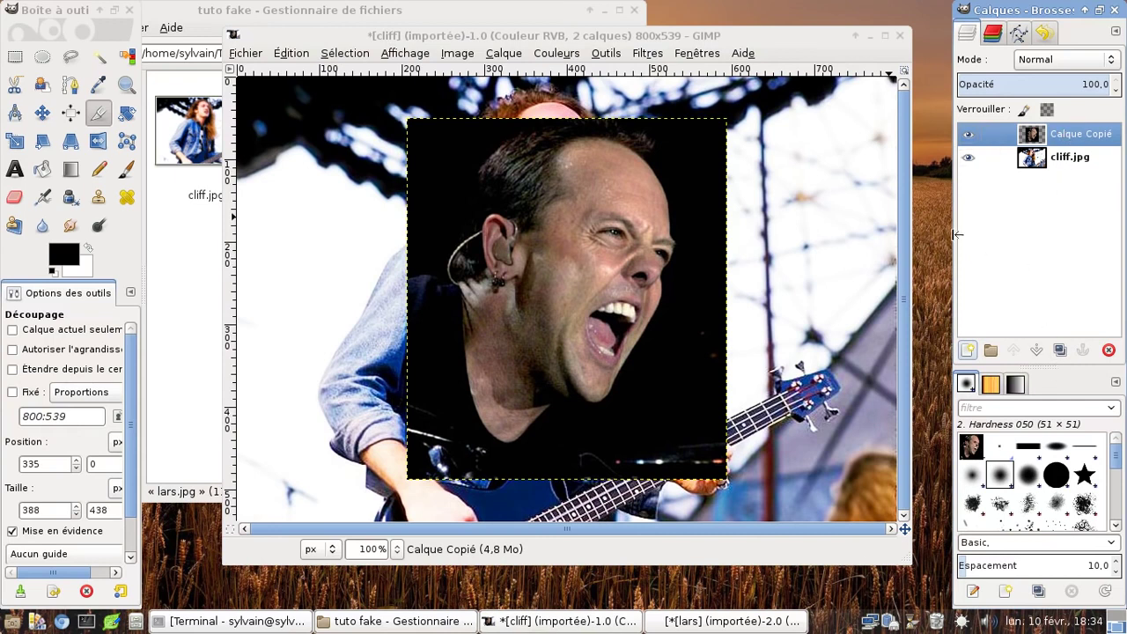
Toggle the pasted face layer's visibility to compare with the photo beneath
left_click(689, 56)
left_click(871, 130)
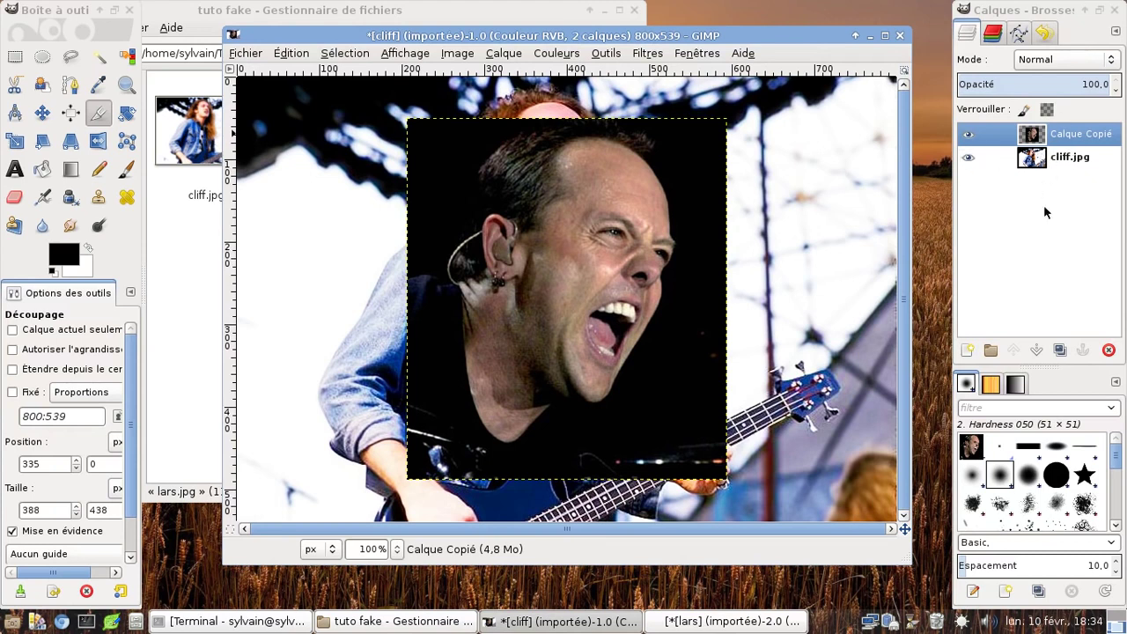
left_click(968, 134)
left_click(968, 133)
left_click(968, 134)
left_click(968, 133)
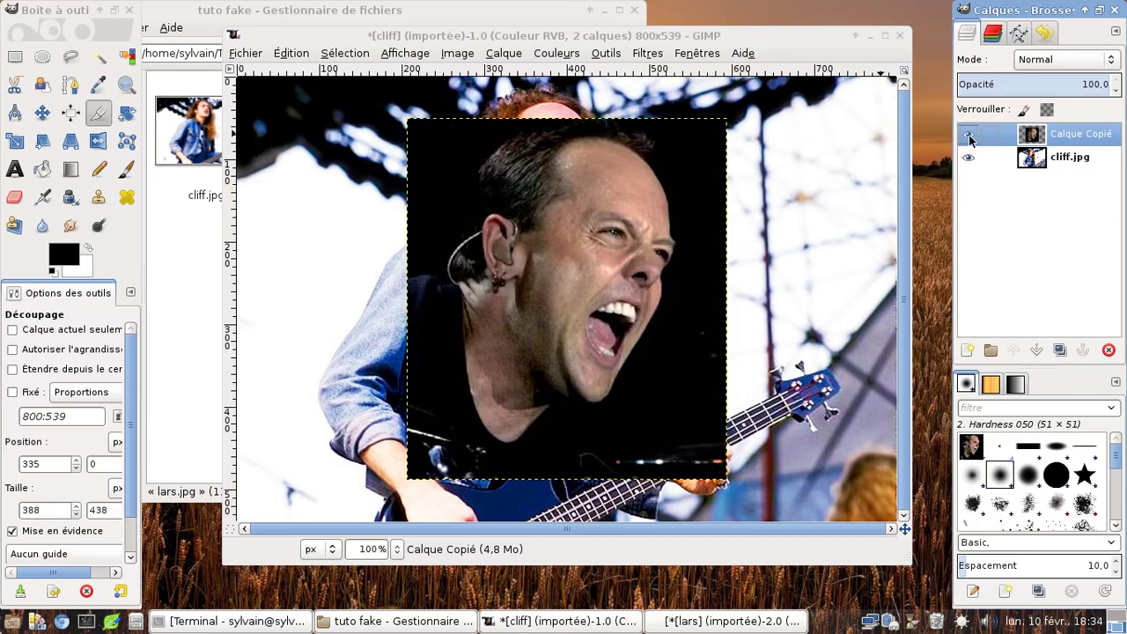
Close the lars image, discarding its changes
left_click(707, 621)
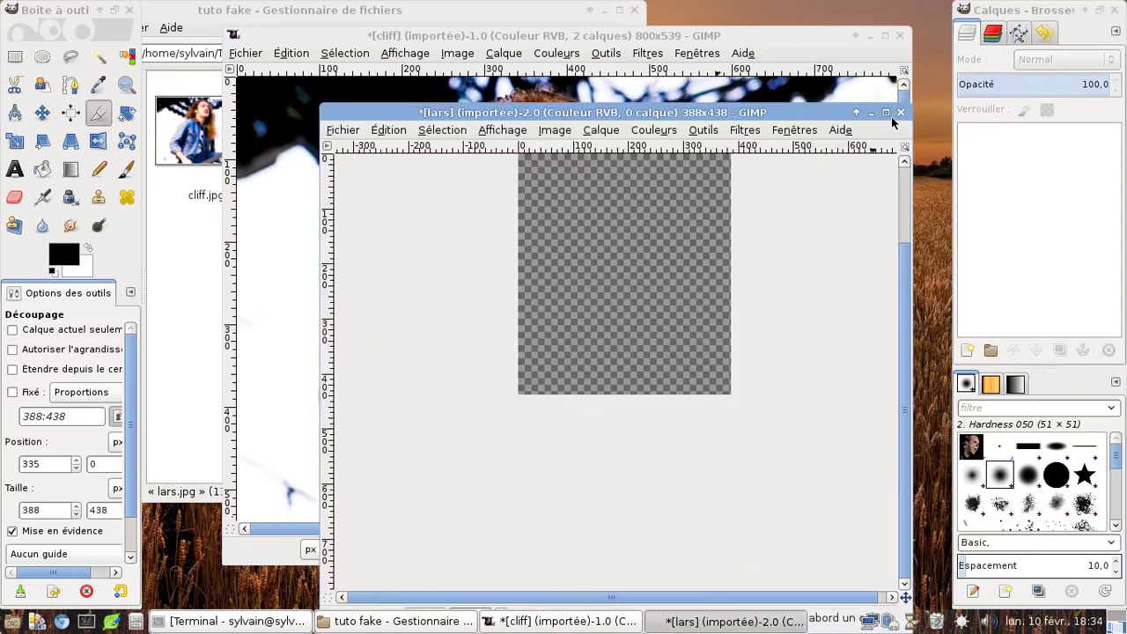
left_click(900, 111)
left_click(436, 459)
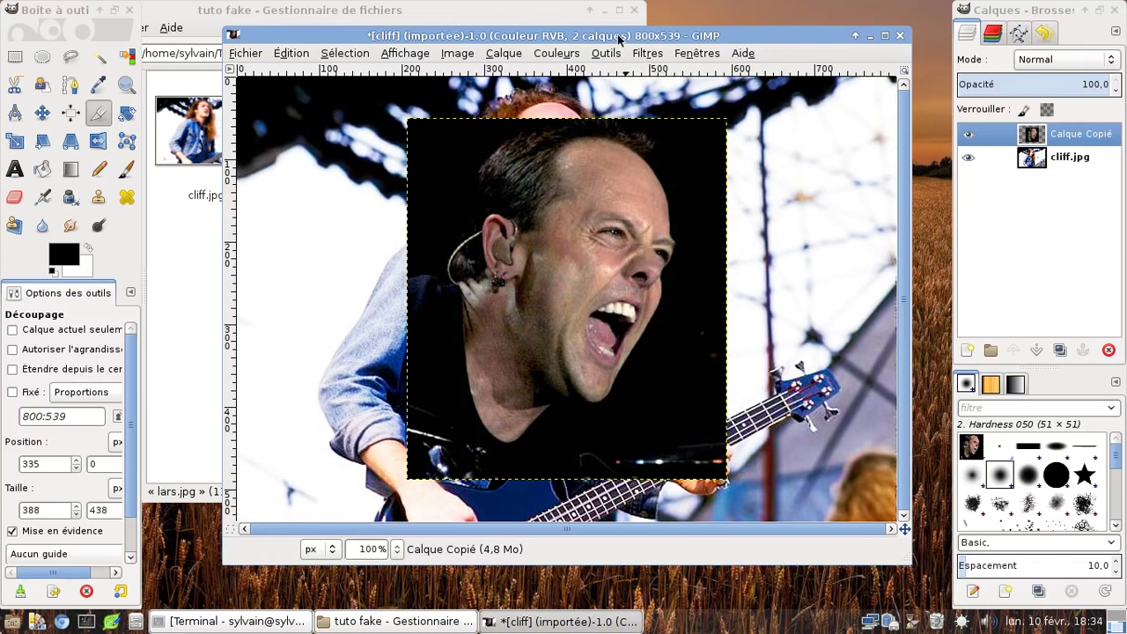
left_click(252, 55)
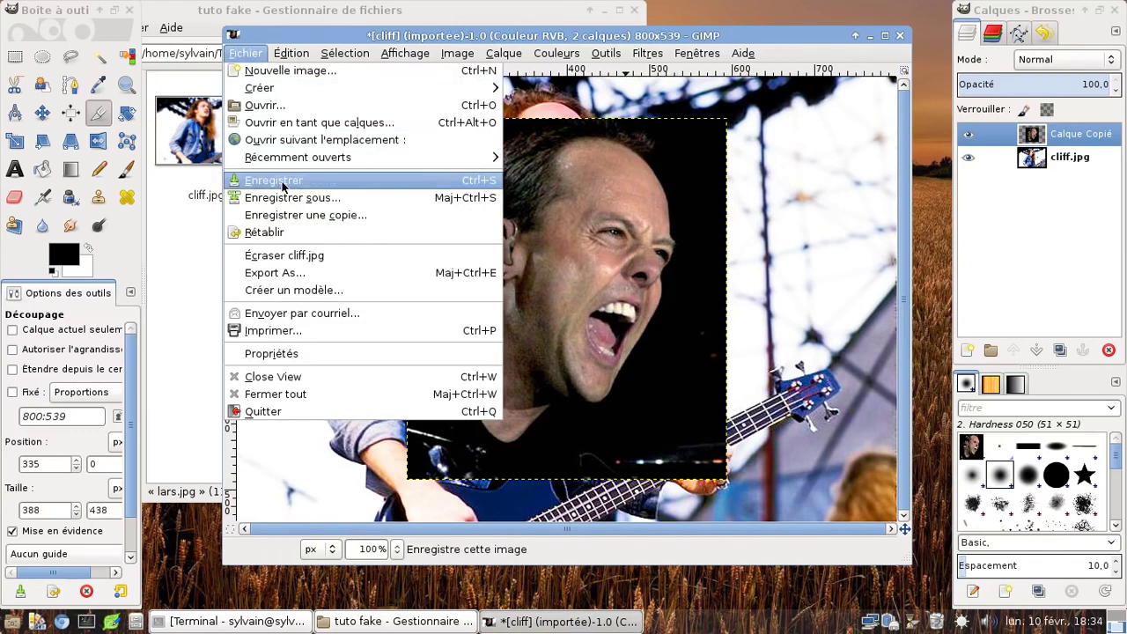
Save the image as cliff.xcf in the home folder
left_click(283, 187)
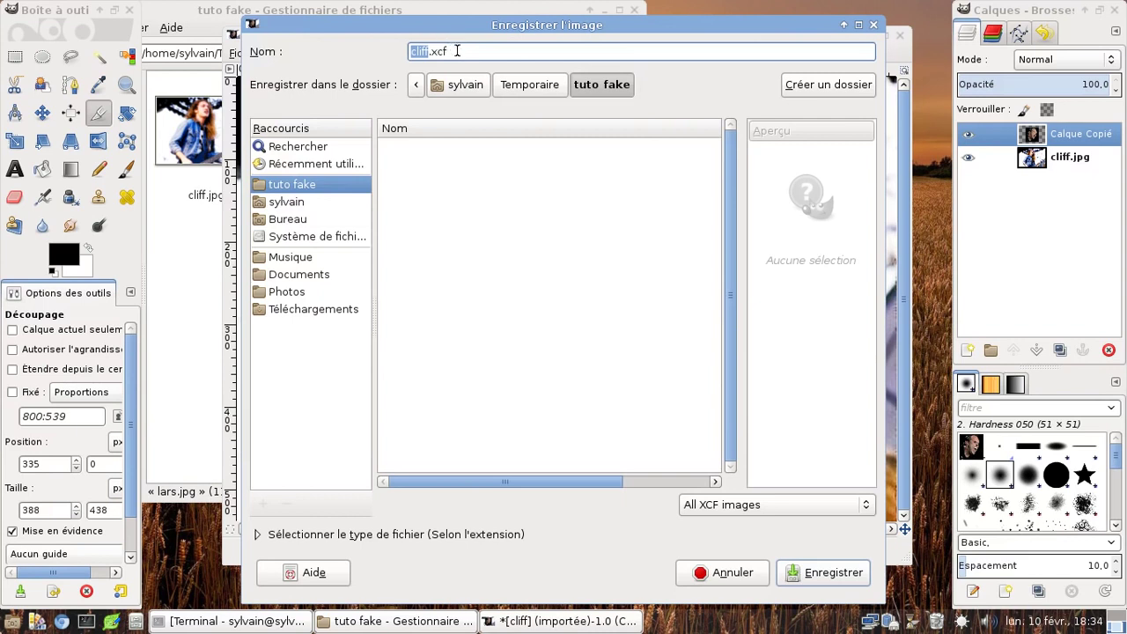
left_click_drag(450, 52, 434, 53)
left_click(325, 205)
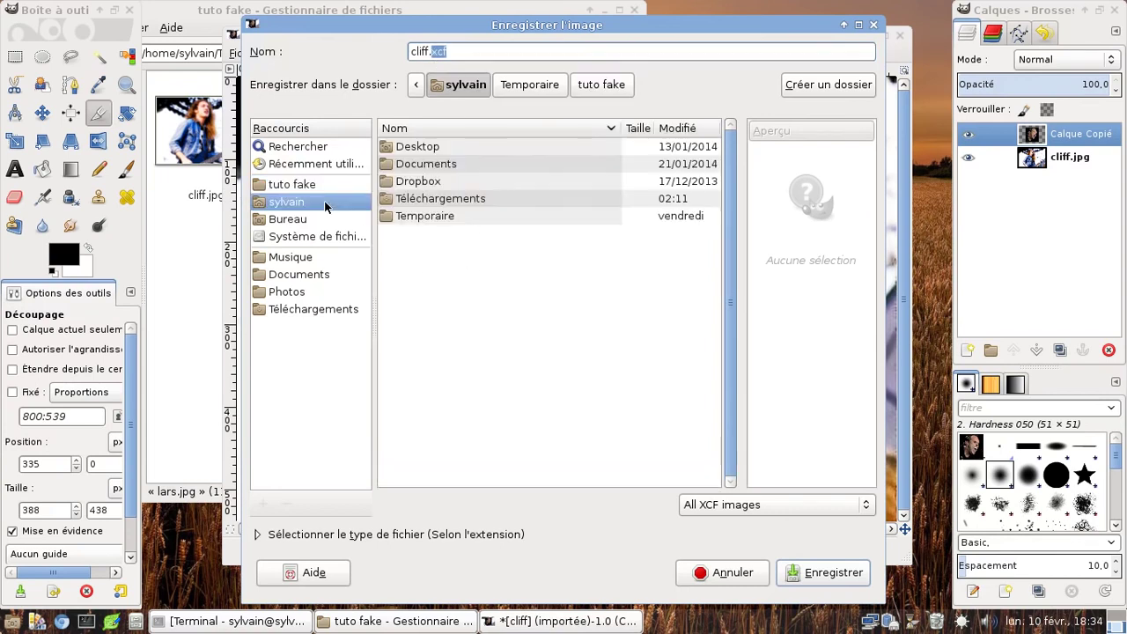
left_click(827, 579)
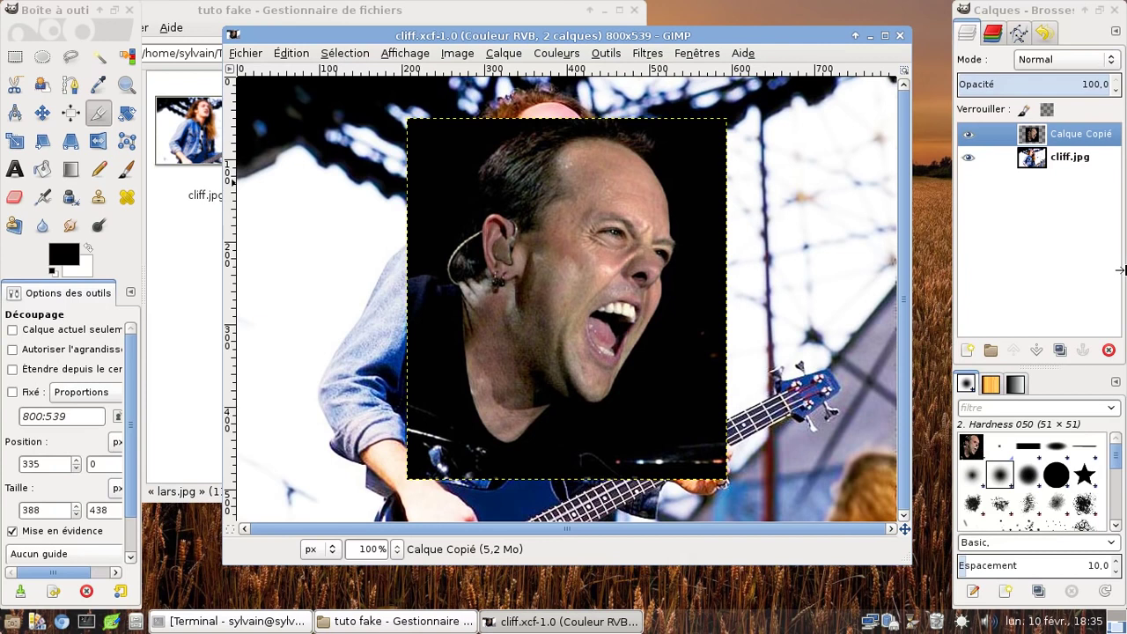
Move the Calque Copié face layer right and up over the bassist's upper body
key("m")
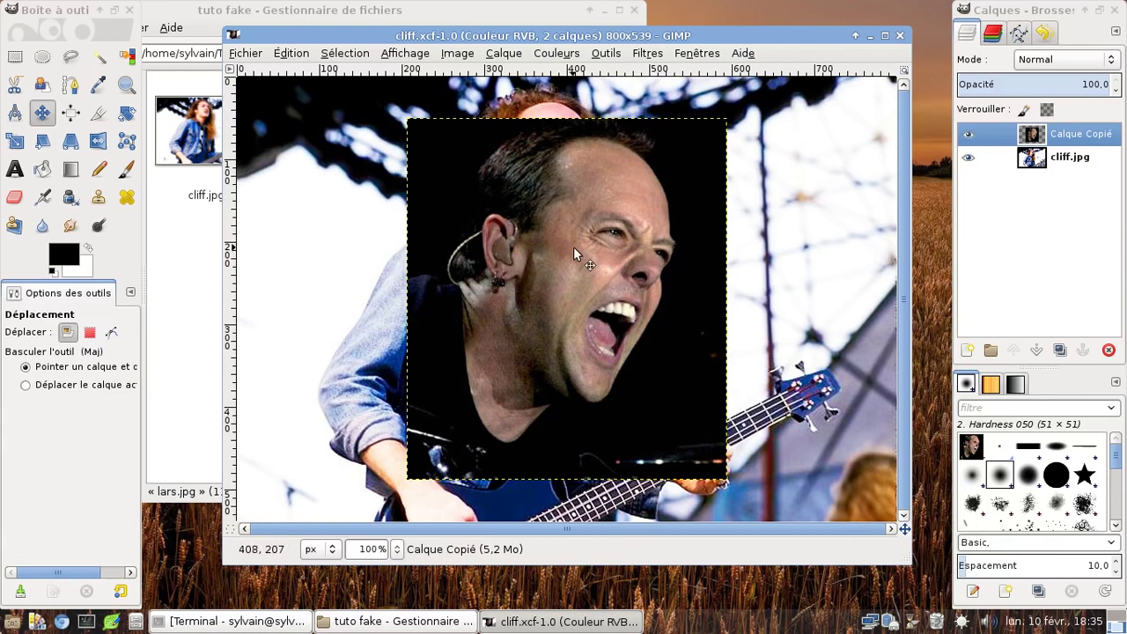
mouse_move(569, 267)
left_mouse_down()
mouse_move(607, 307)
mouse_move(623, 275)
left_mouse_up()
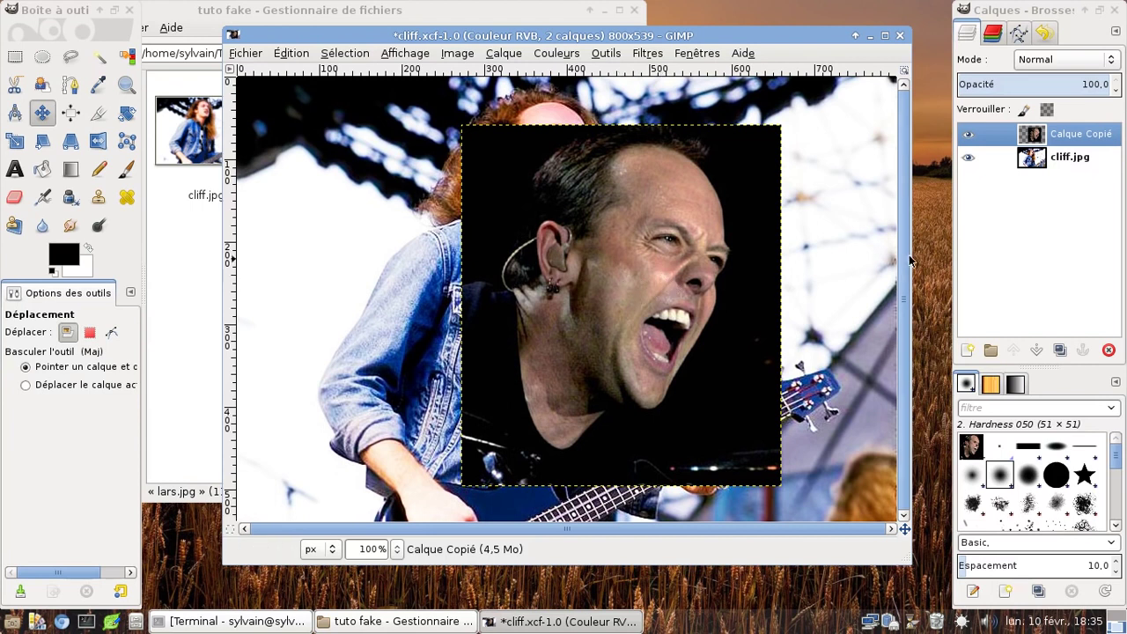
left_click(1067, 159)
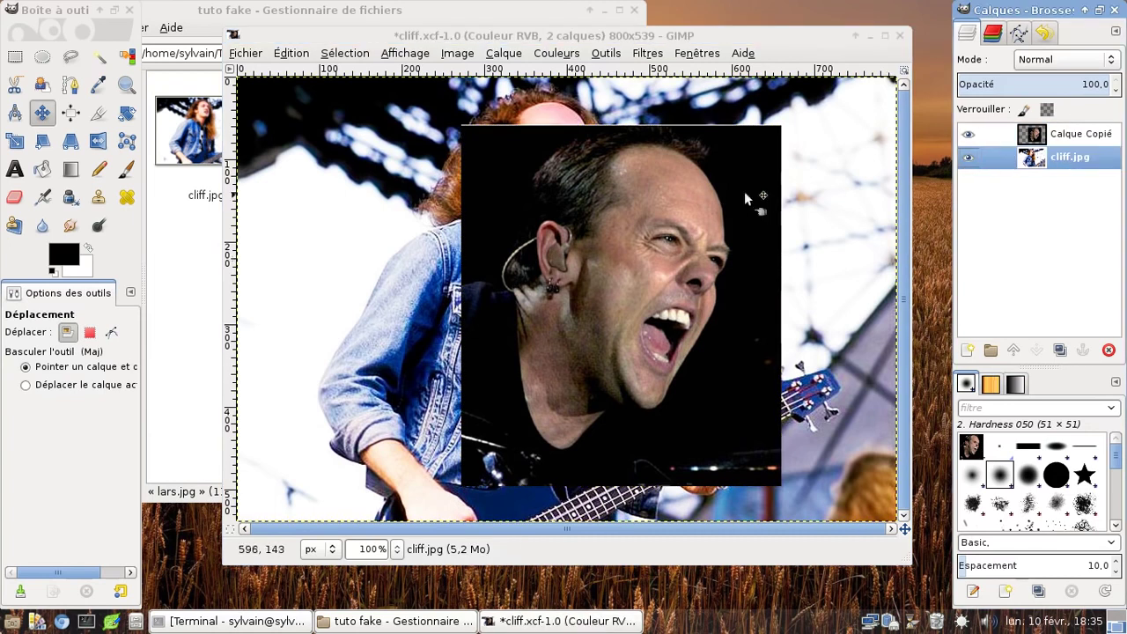
left_click(1090, 135)
left_click_drag(700, 209, 700, 209)
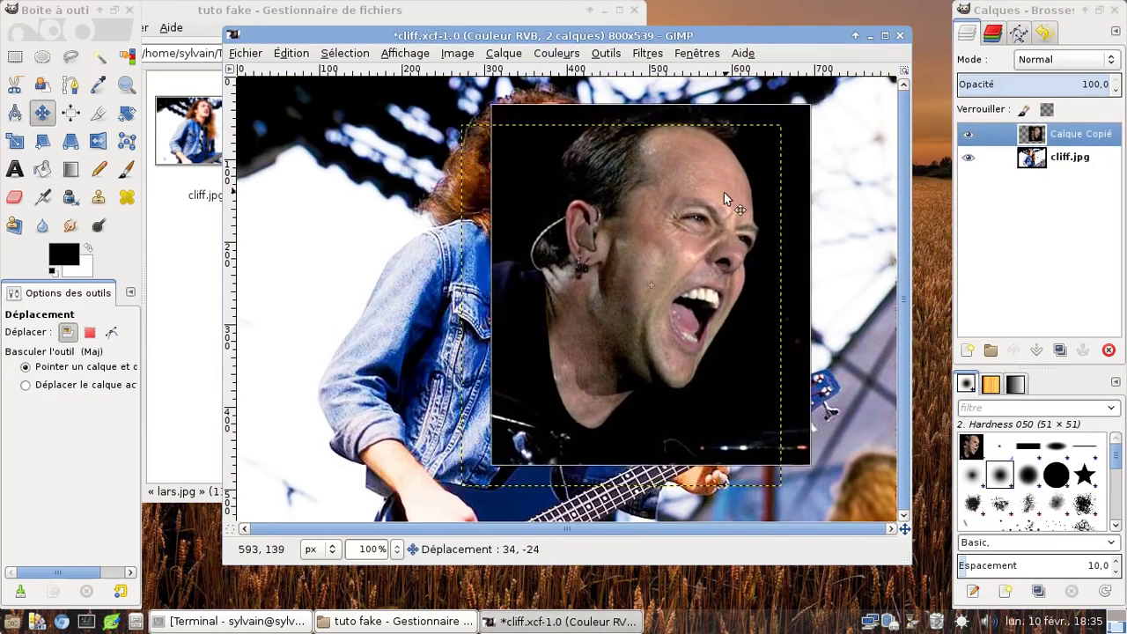
left_click_drag(701, 209, 702, 220)
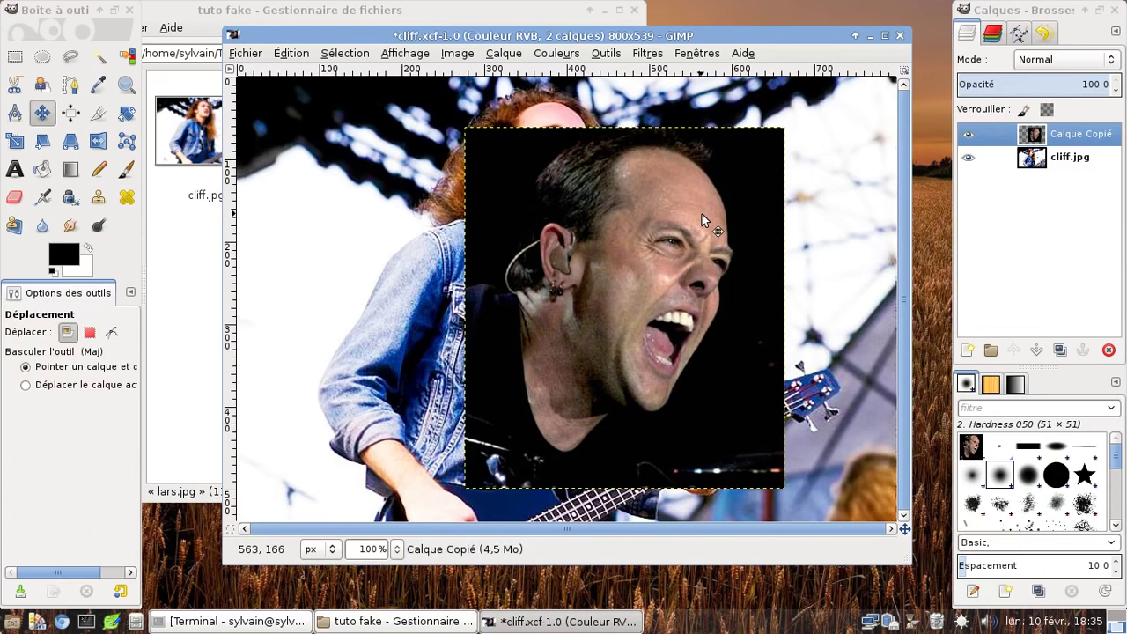
left_click_drag(695, 221, 747, 207)
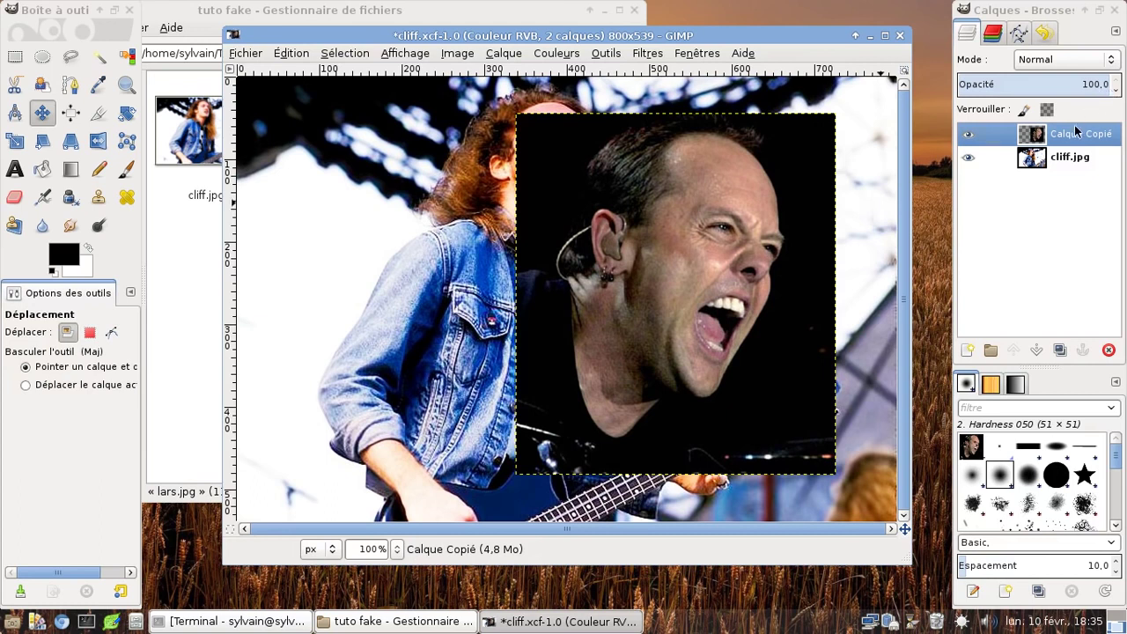
left_click_drag(755, 222, 728, 222)
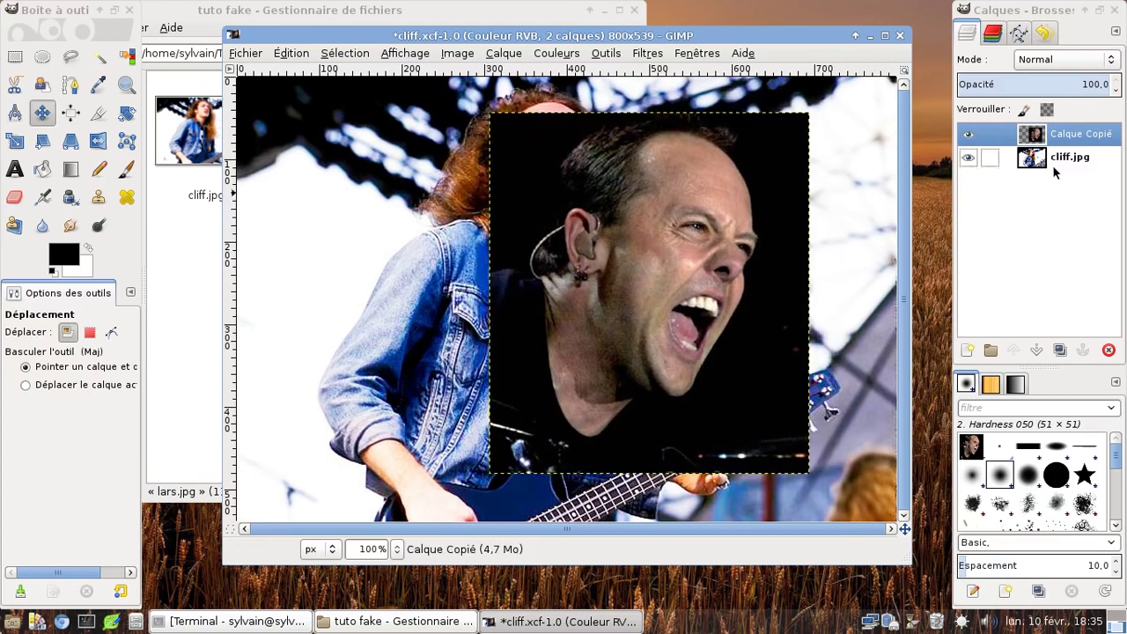
left_click(1076, 136)
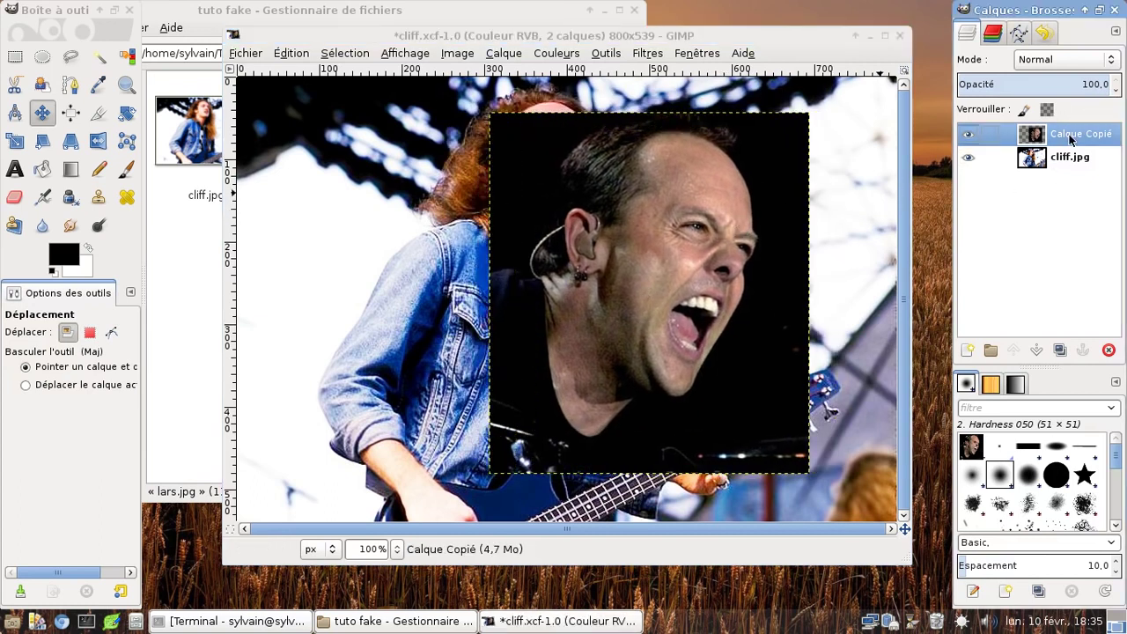
Lower Calque Copié's opacity to 68 and shift it up-right toward the bassist's face
left_click(1115, 89)
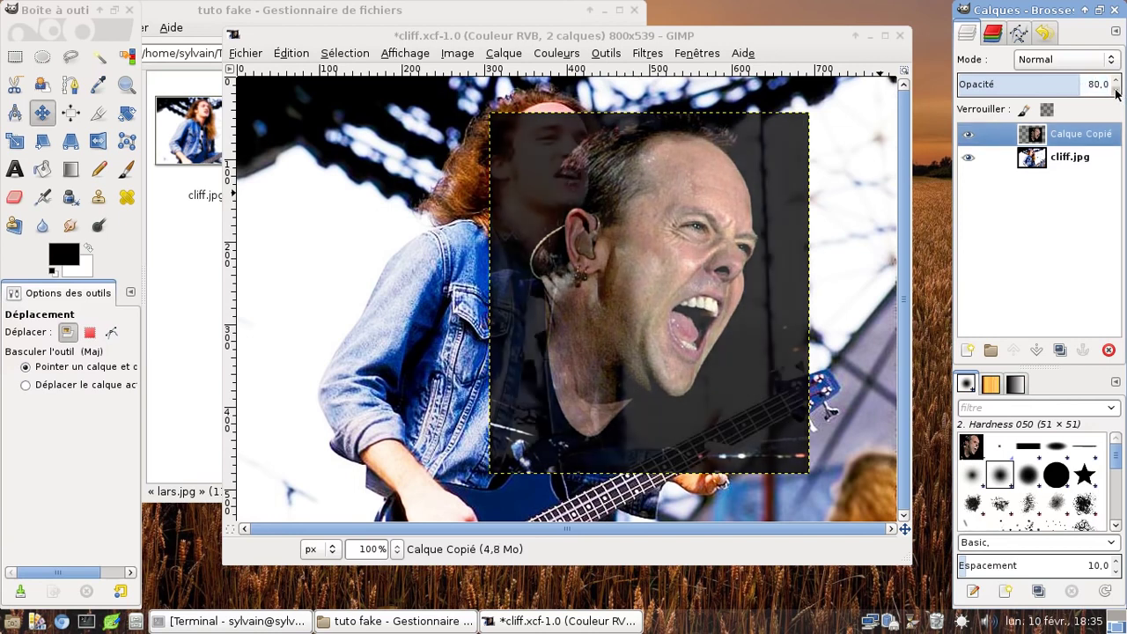
mouse_move(726, 257)
left_mouse_down()
mouse_move(783, 212)
mouse_move(714, 177)
mouse_move(710, 188)
mouse_move(763, 226)
mouse_move(748, 238)
mouse_move(759, 246)
left_mouse_up()
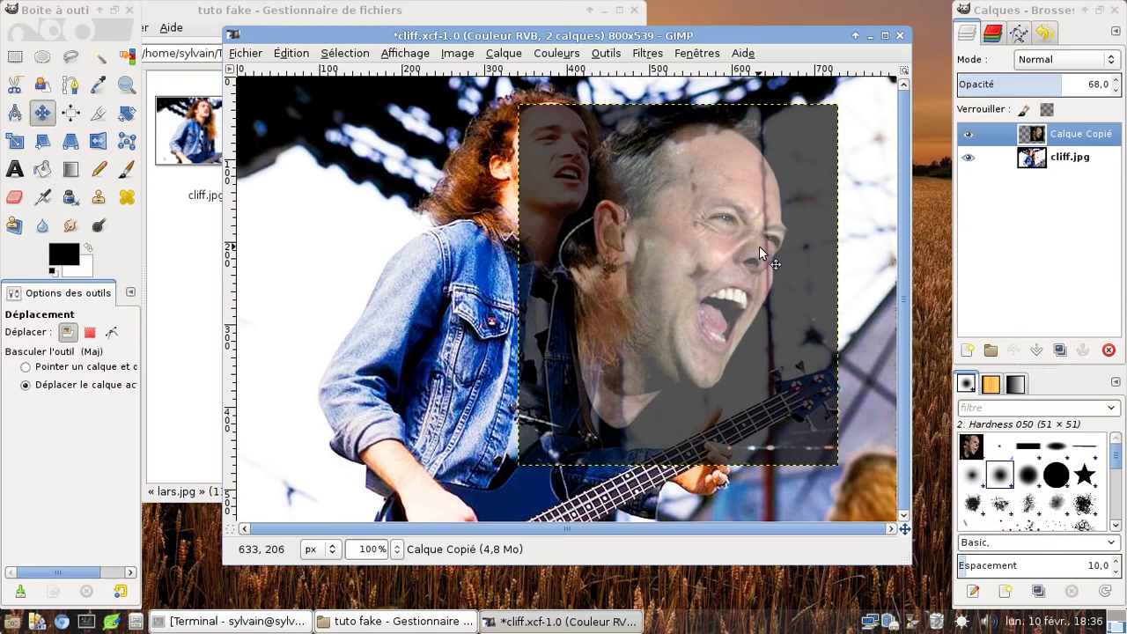
Start scaling the face layer with the width/height chain linked
key("shift+t")
left_click(759, 249)
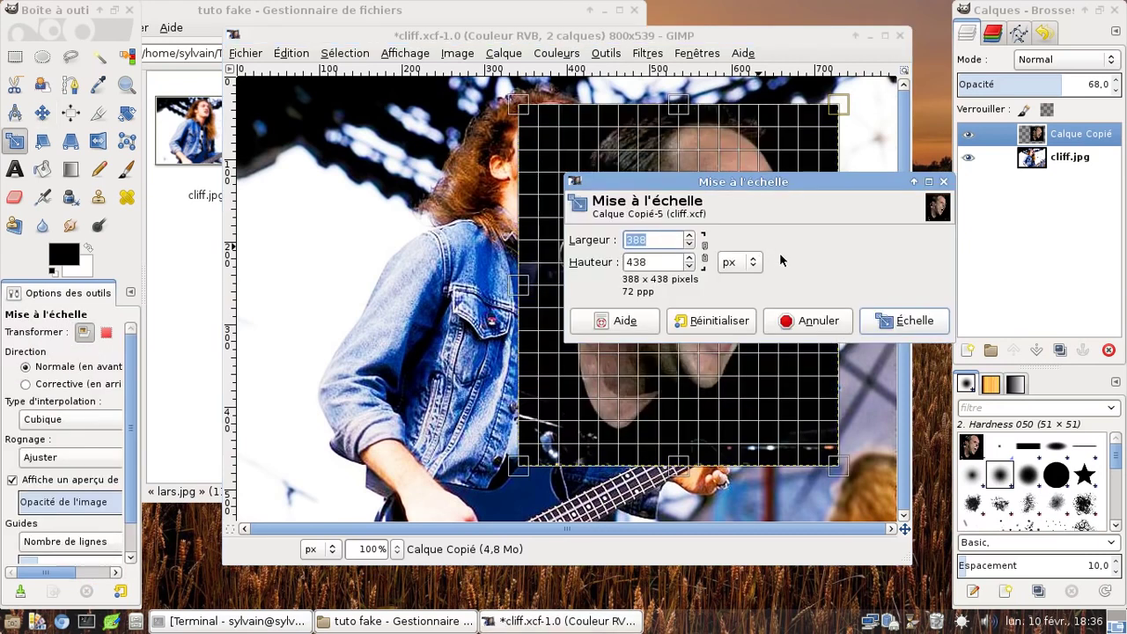
left_click_drag(732, 185, 558, 185)
left_click(643, 325)
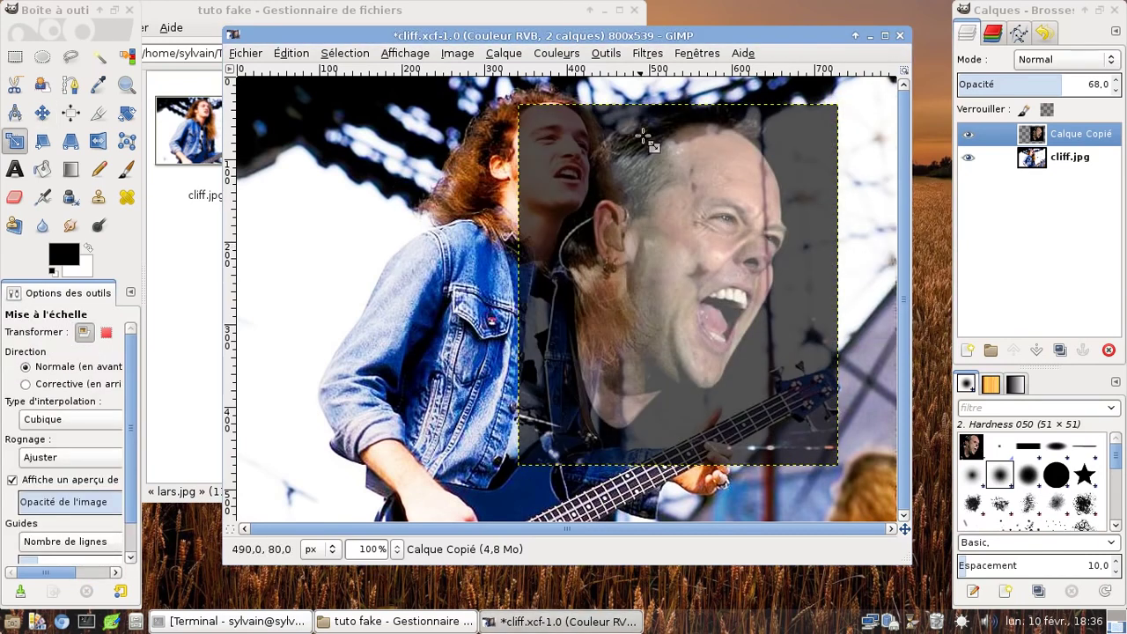
left_click(617, 53)
mouse_move(671, 105)
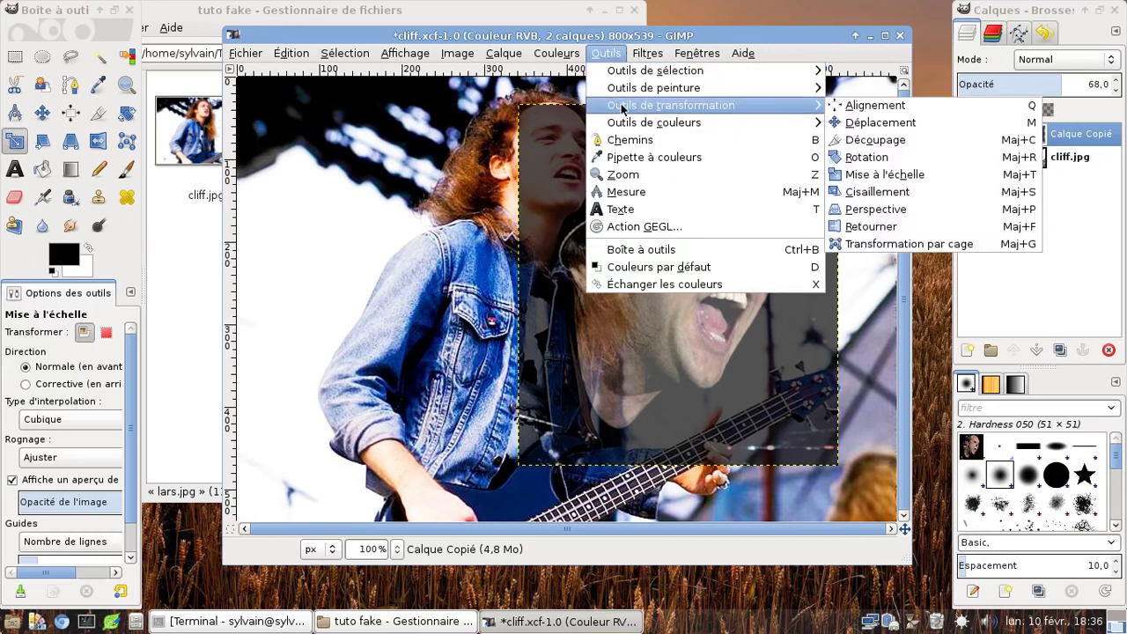
left_click(651, 353)
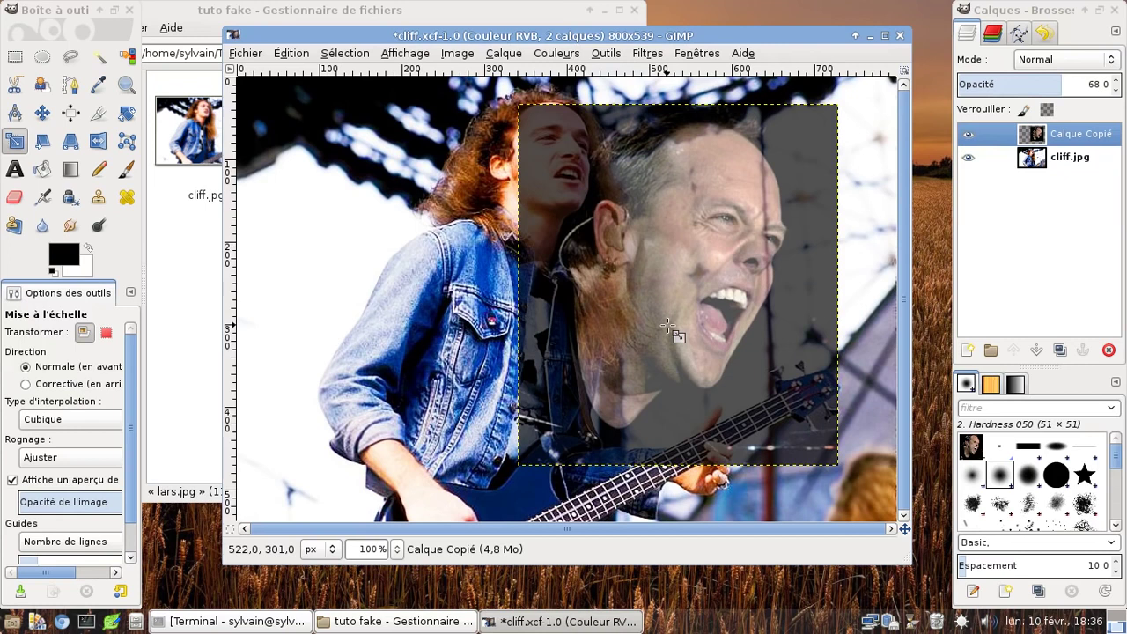
left_click(667, 326)
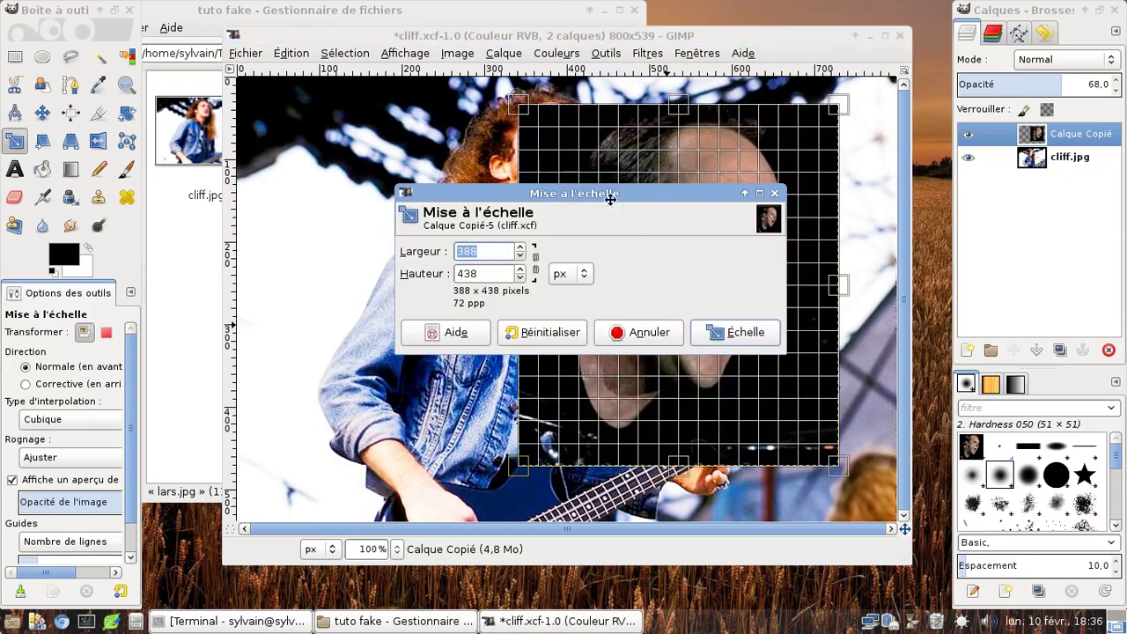
left_click_drag(624, 204, 242, 308)
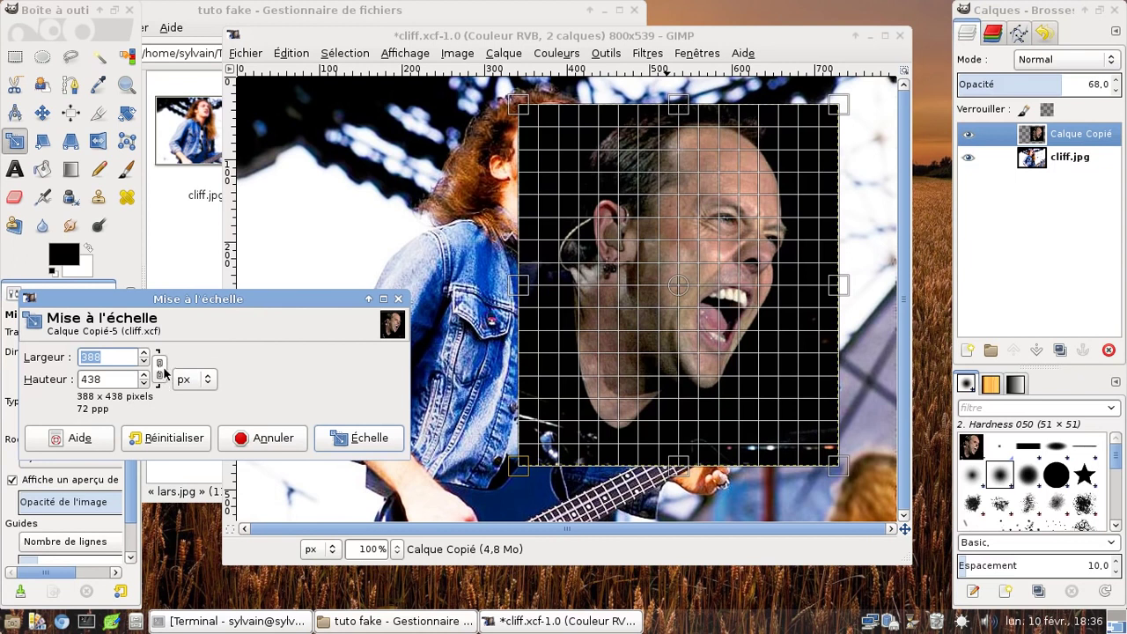
left_click(160, 368)
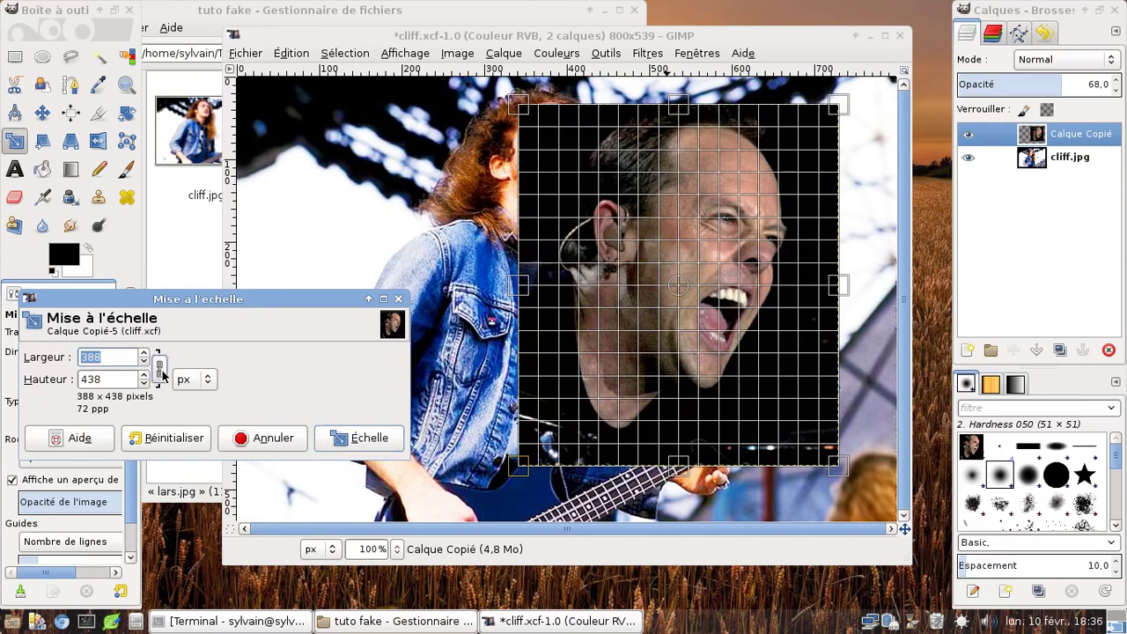
Shrink the face layer proportionally to 232×262
left_click_drag(806, 466, 831, 457)
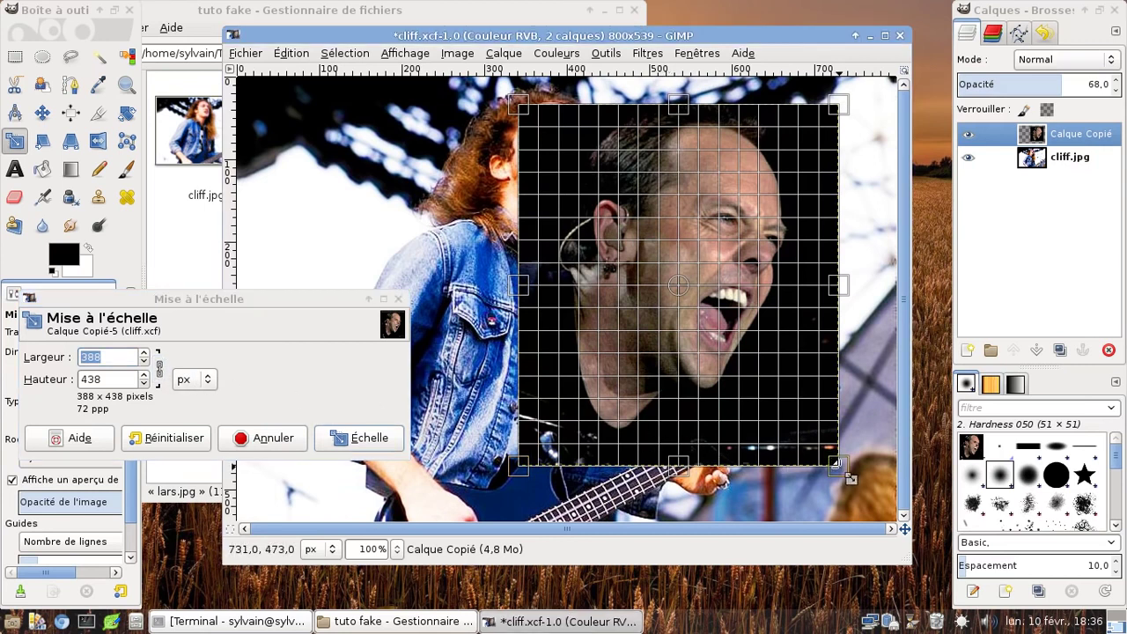
left_click_drag(676, 460, 676, 314)
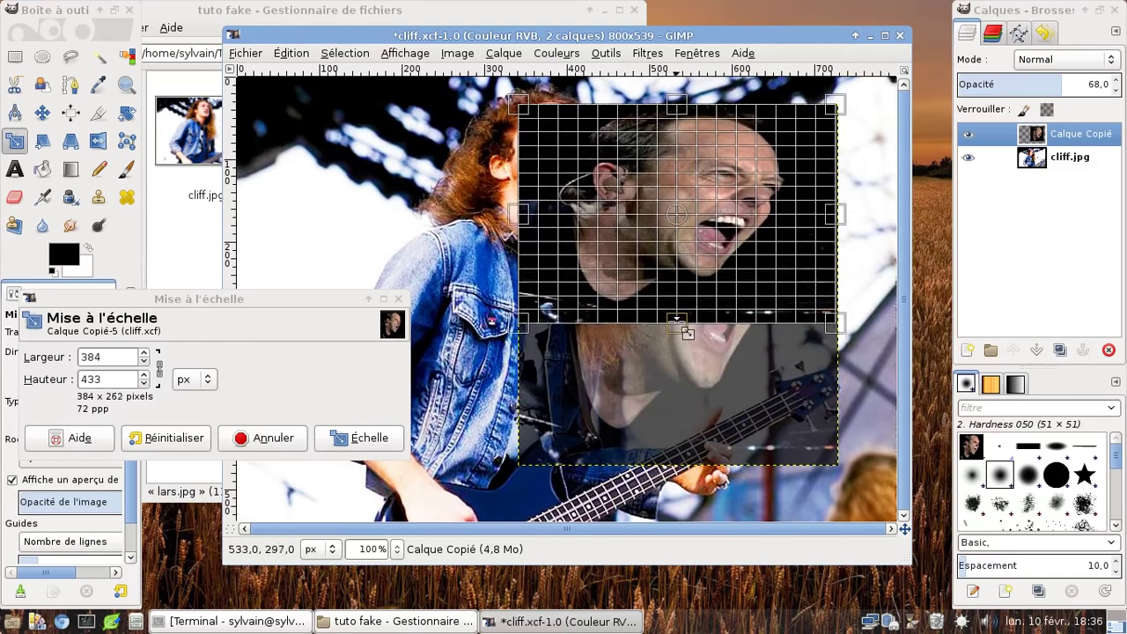
left_click_drag(839, 209, 792, 208)
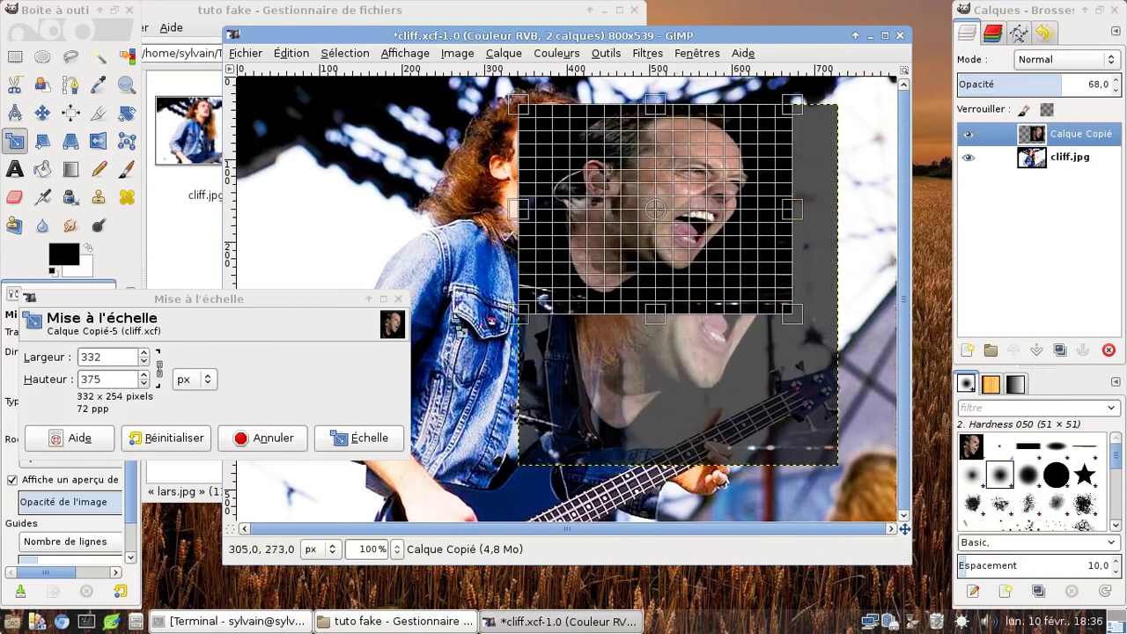
left_click(168, 438)
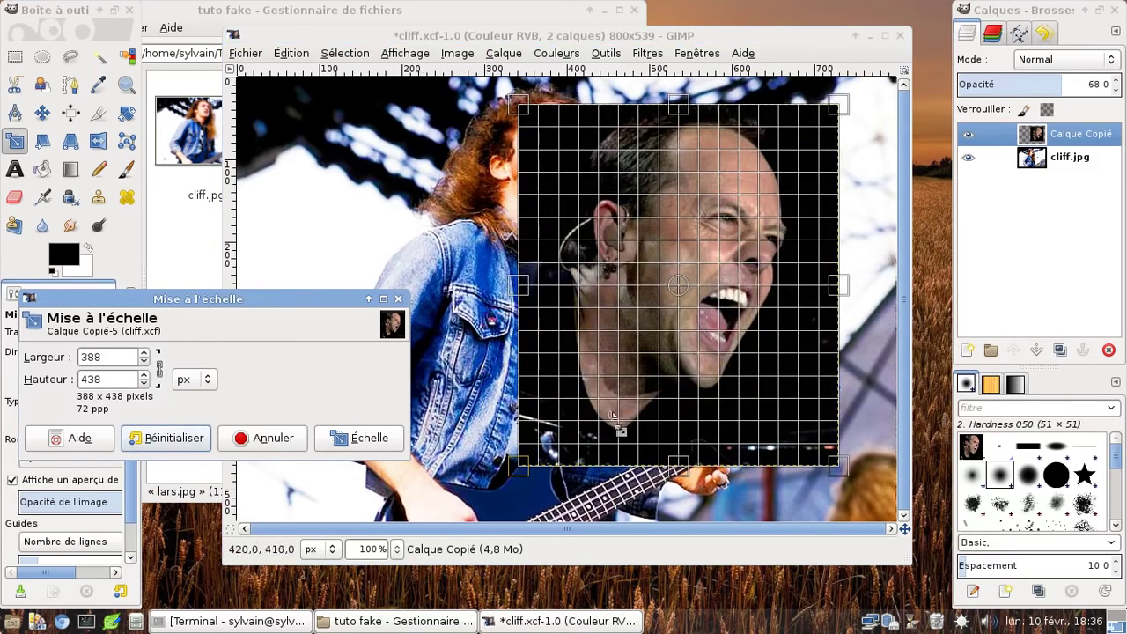
mouse_move(866, 479)
left_mouse_down()
mouse_move(833, 461)
mouse_move(757, 370)
mouse_move(845, 451)
mouse_move(748, 356)
mouse_move(858, 480)
mouse_move(757, 393)
mouse_move(788, 416)
mouse_move(750, 367)
mouse_move(786, 417)
mouse_move(835, 453)
mouse_move(714, 298)
mouse_move(854, 455)
mouse_move(819, 433)
mouse_move(827, 452)
mouse_move(722, 334)
left_mouse_up()
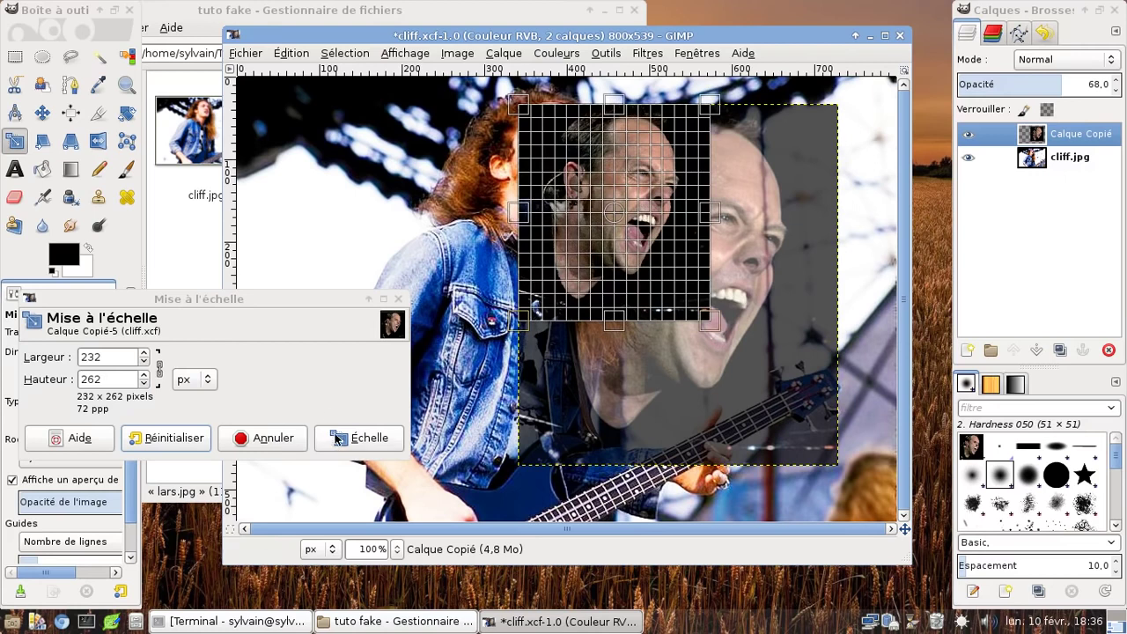
left_click(336, 438)
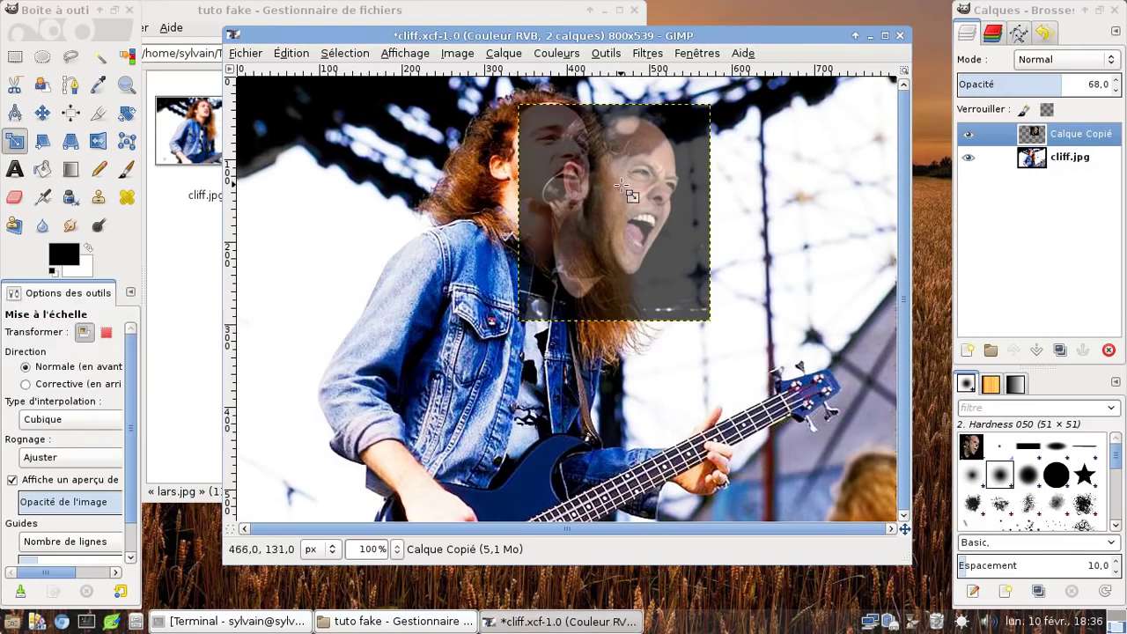
Move the face layer about 108 px right and shrink it further to about 203×229
key("m")
left_click_drag(617, 191, 715, 200)
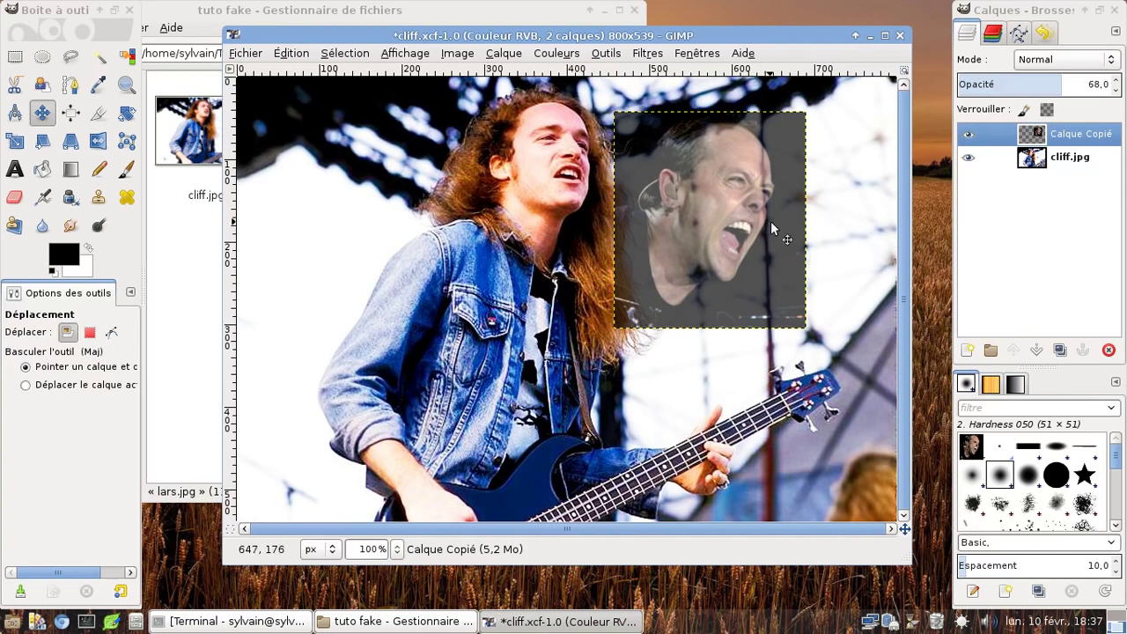
key("shift+s")
left_click(769, 231)
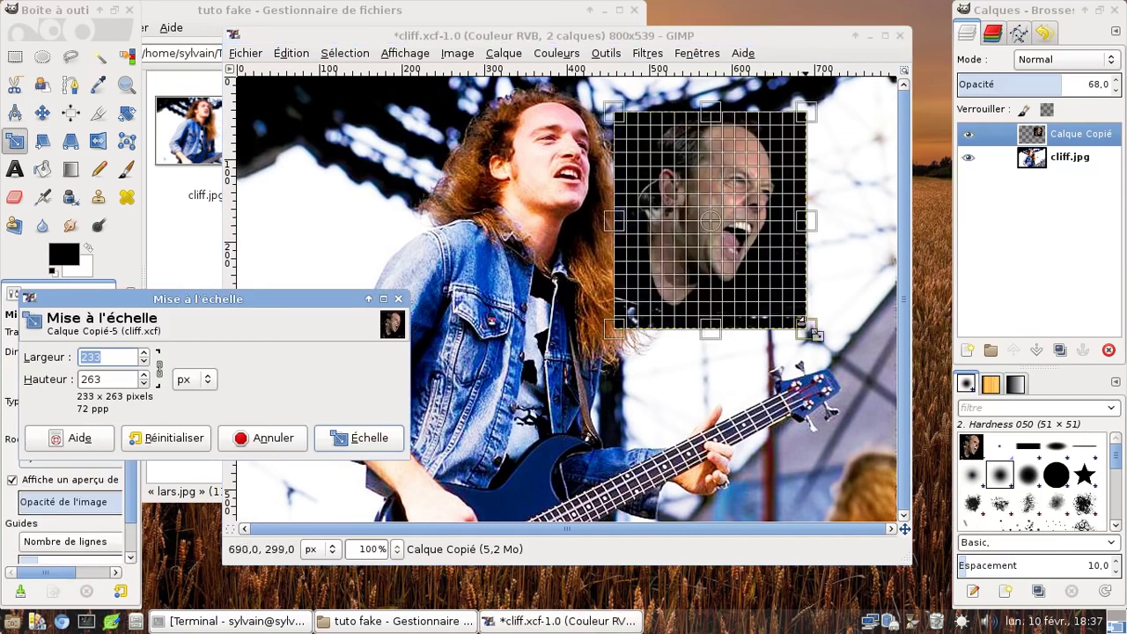
left_click_drag(805, 327, 780, 300)
left_click(378, 435)
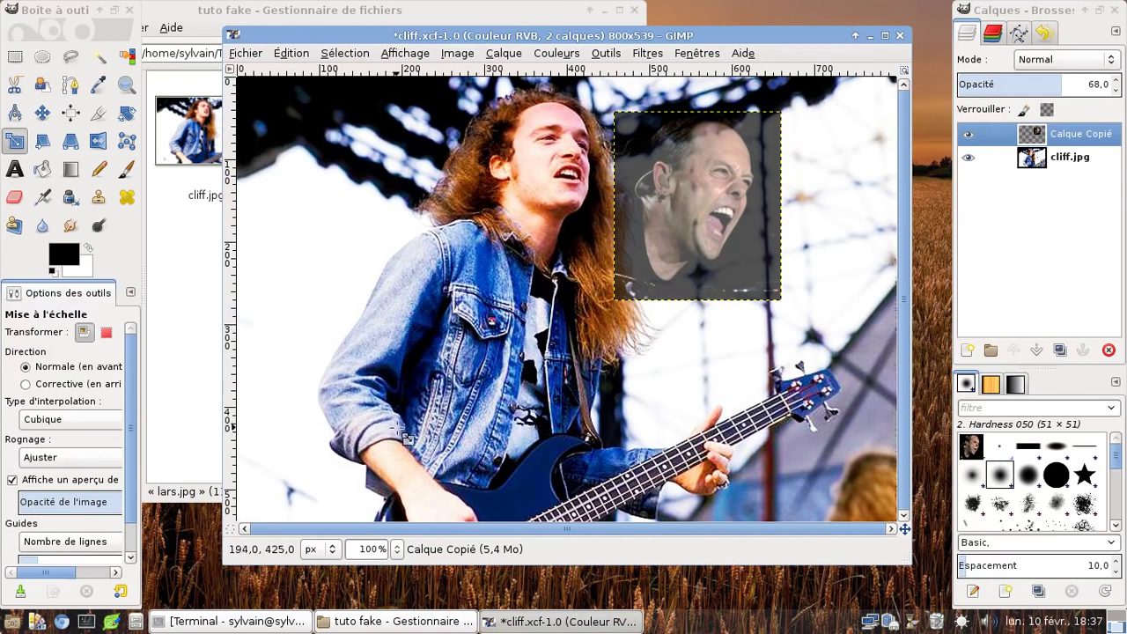
key("shift+r")
left_click(412, 414)
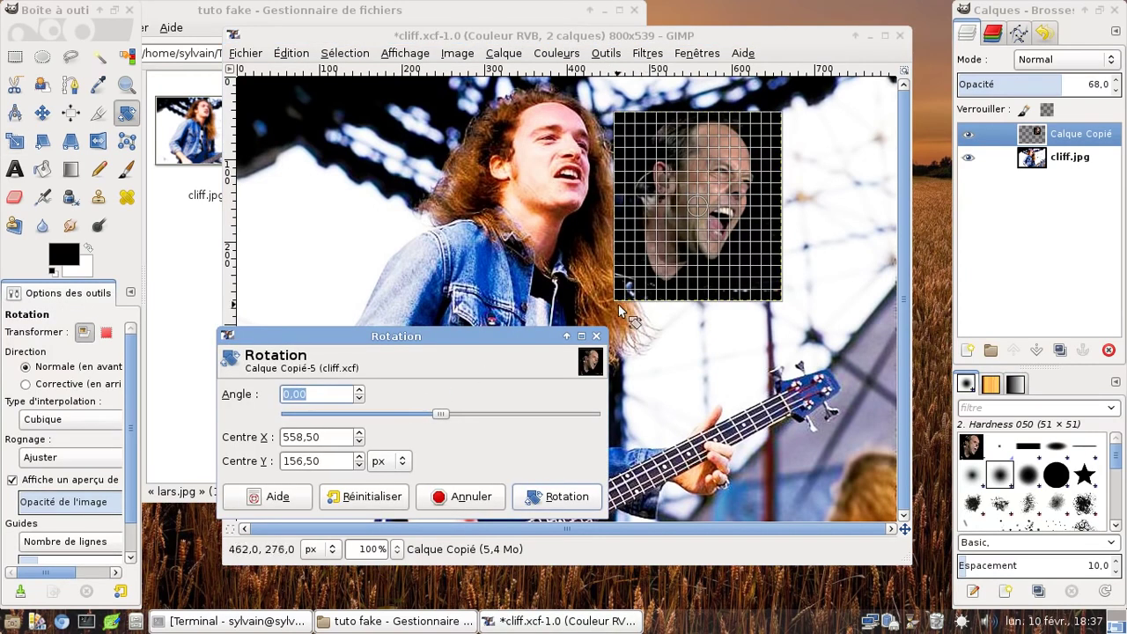
left_click_drag(619, 299, 637, 303)
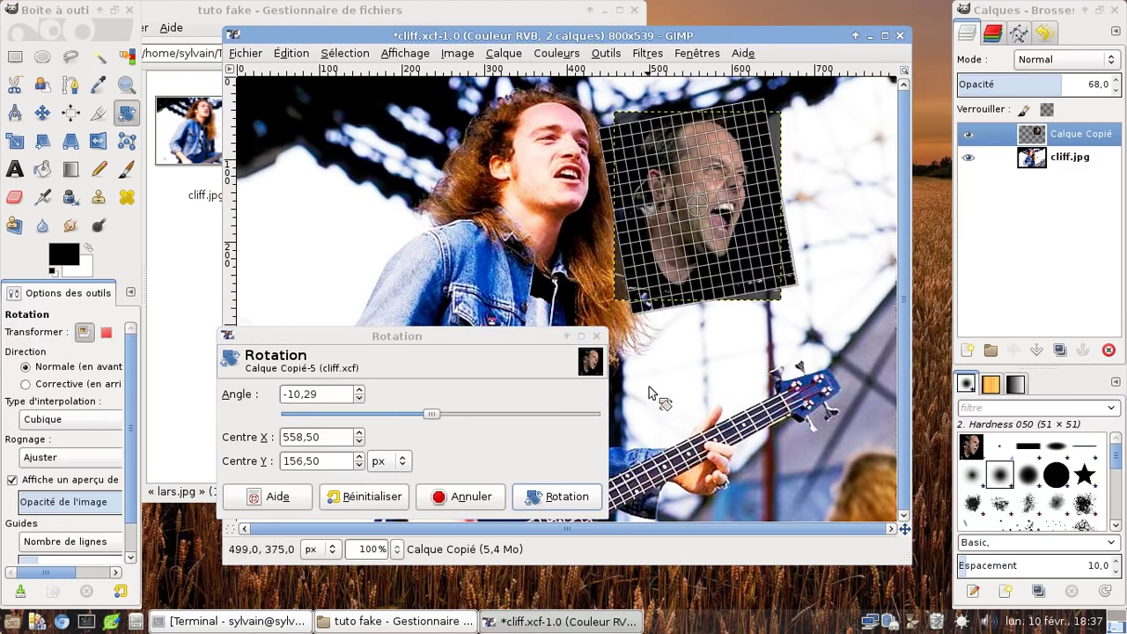
left_click(564, 497)
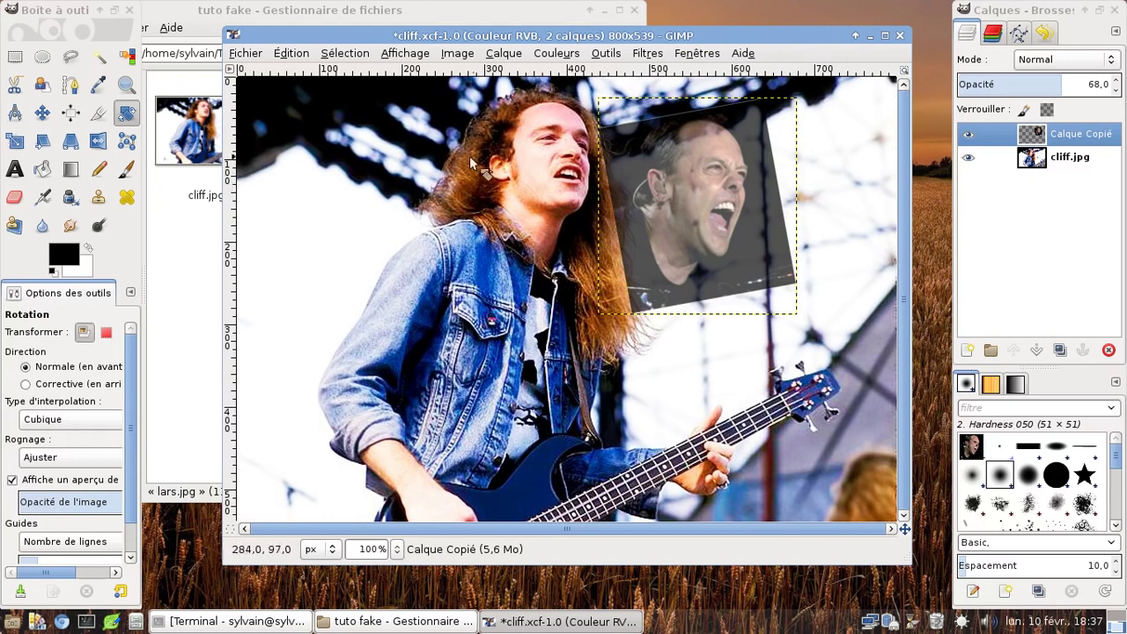
left_click(98, 142)
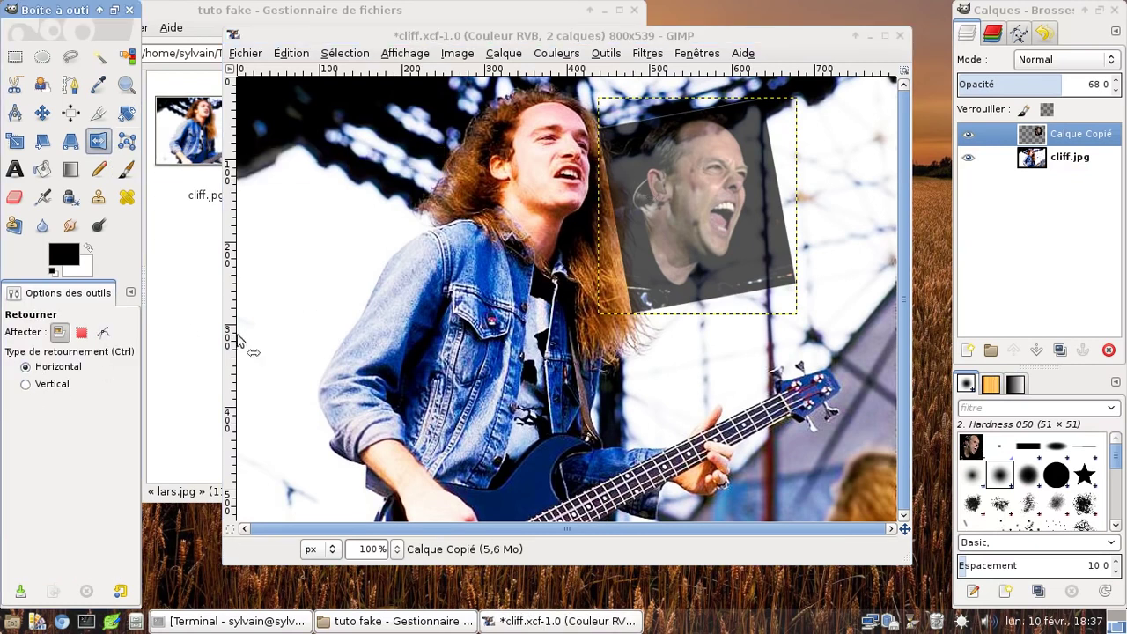
left_click(705, 188)
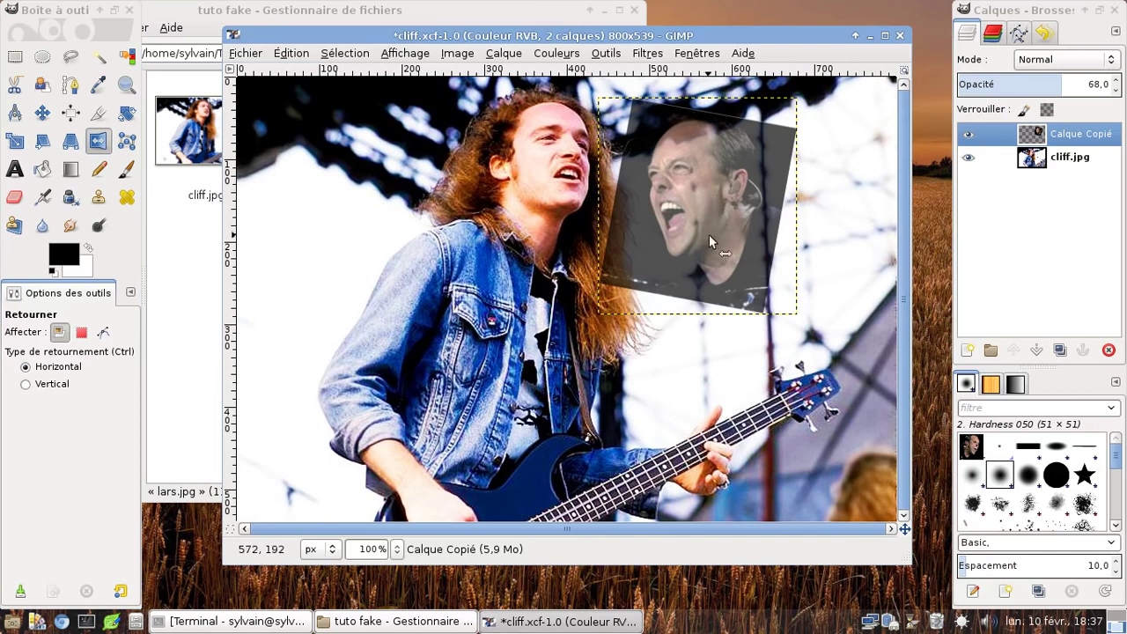
left_click(712, 188)
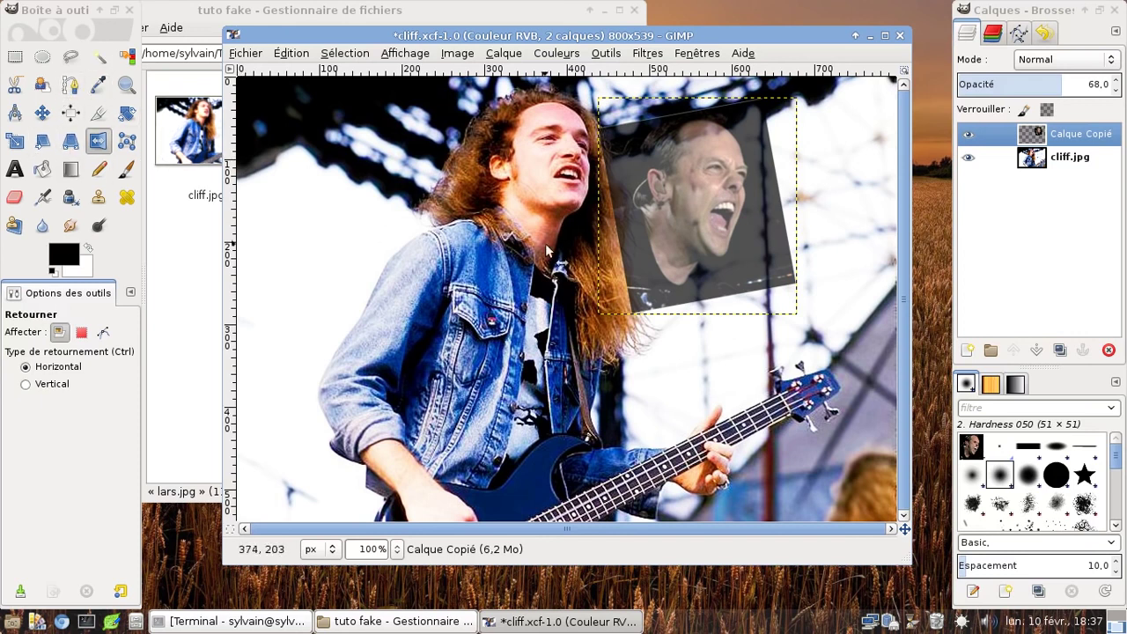
key("m")
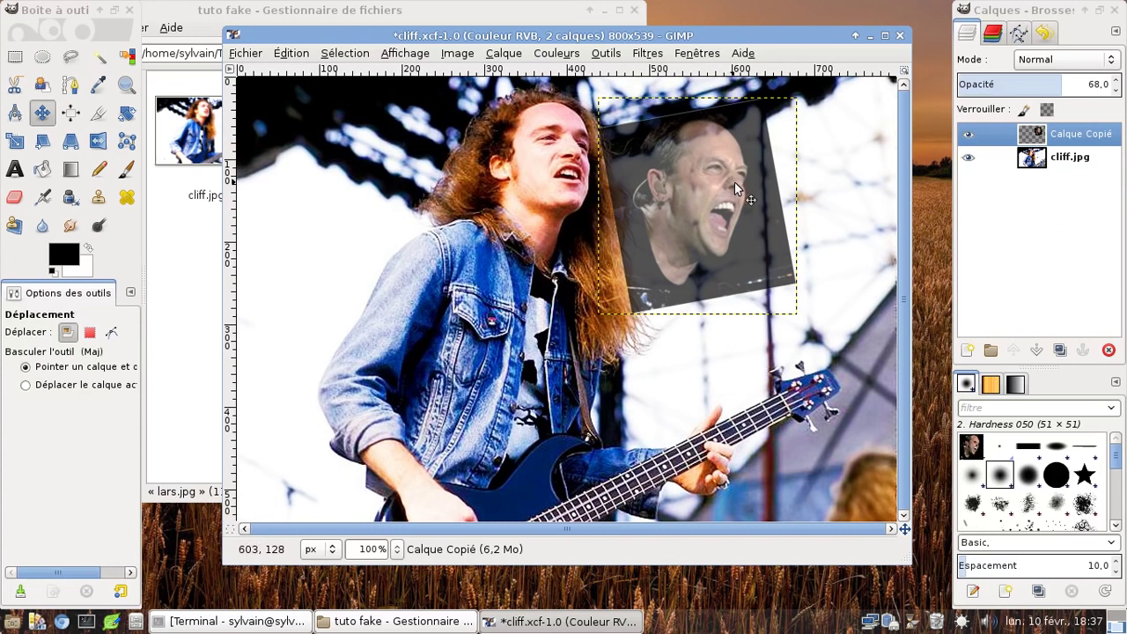
Move the face over the bassist's head, toggling its visibility to compare
mouse_move(734, 183)
left_mouse_down()
mouse_move(582, 164)
mouse_move(570, 150)
mouse_move(673, 166)
mouse_move(580, 153)
mouse_move(577, 143)
mouse_move(594, 175)
mouse_move(665, 177)
mouse_move(574, 160)
mouse_move(610, 189)
mouse_move(595, 185)
left_mouse_up()
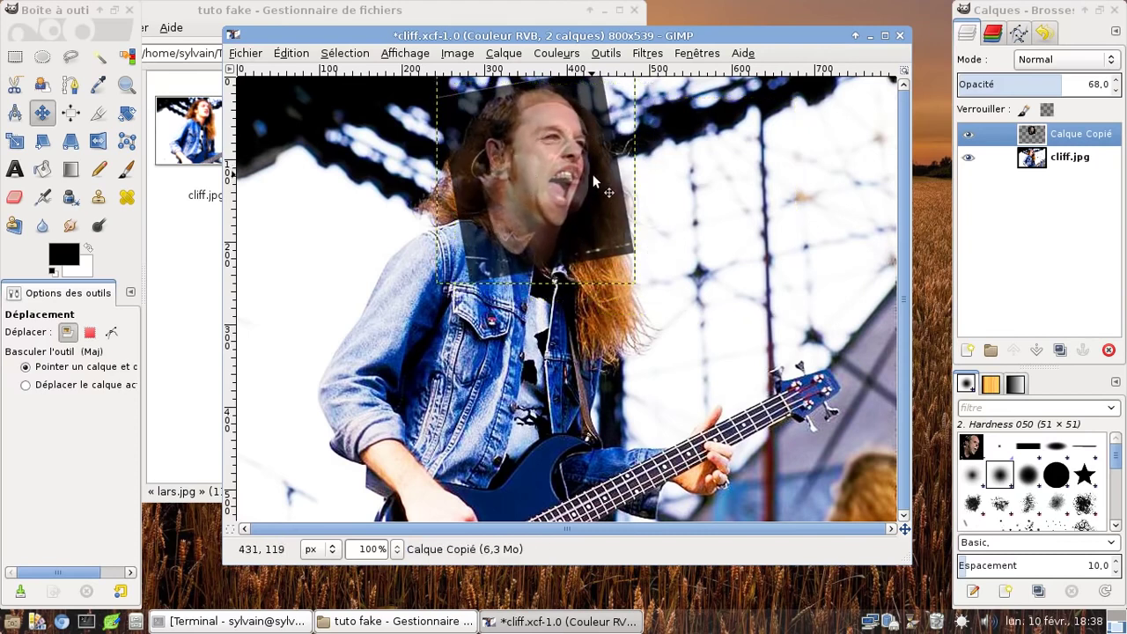
left_click(969, 135)
left_click(968, 134)
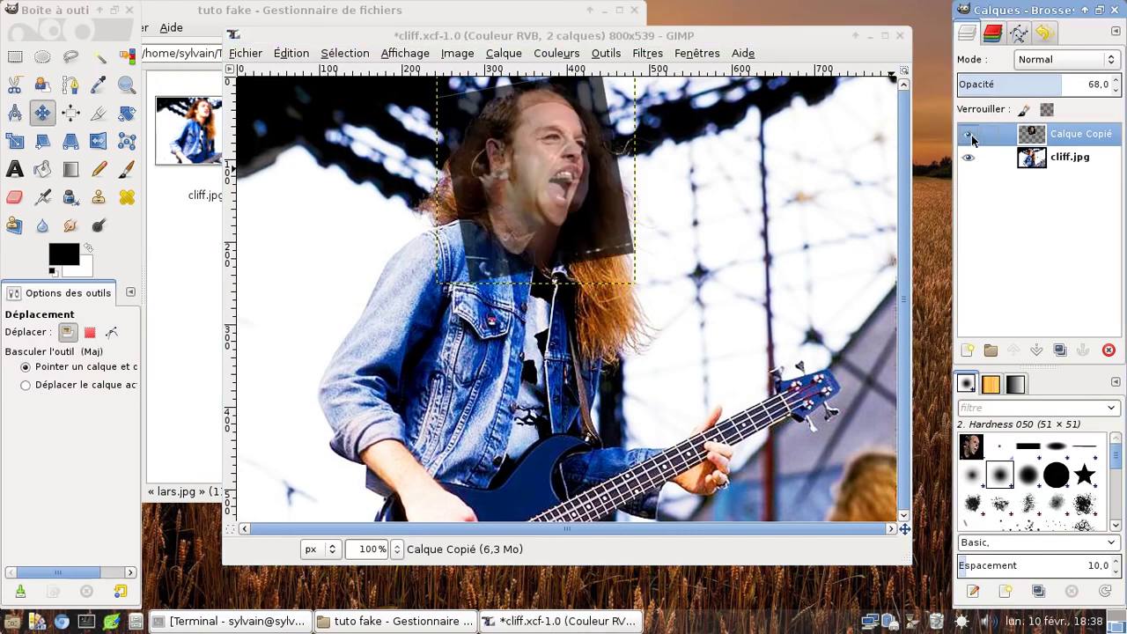
left_click(968, 135)
left_click(968, 134)
left_click(968, 135)
left_click(968, 134)
Recheck alignment, nudge the face slightly right, and hide the cliff.jpg background layer
left_click(969, 134)
left_click(968, 135)
left_click(968, 135)
left_click(968, 134)
left_click(969, 134)
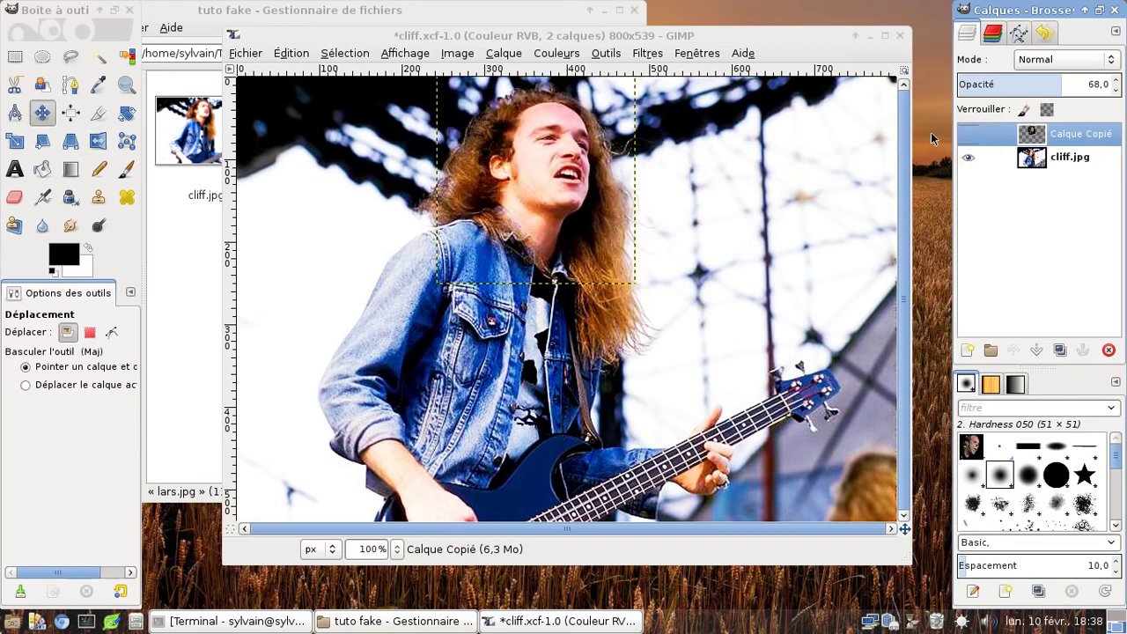
left_click(969, 135)
left_click_drag(560, 164, 566, 165)
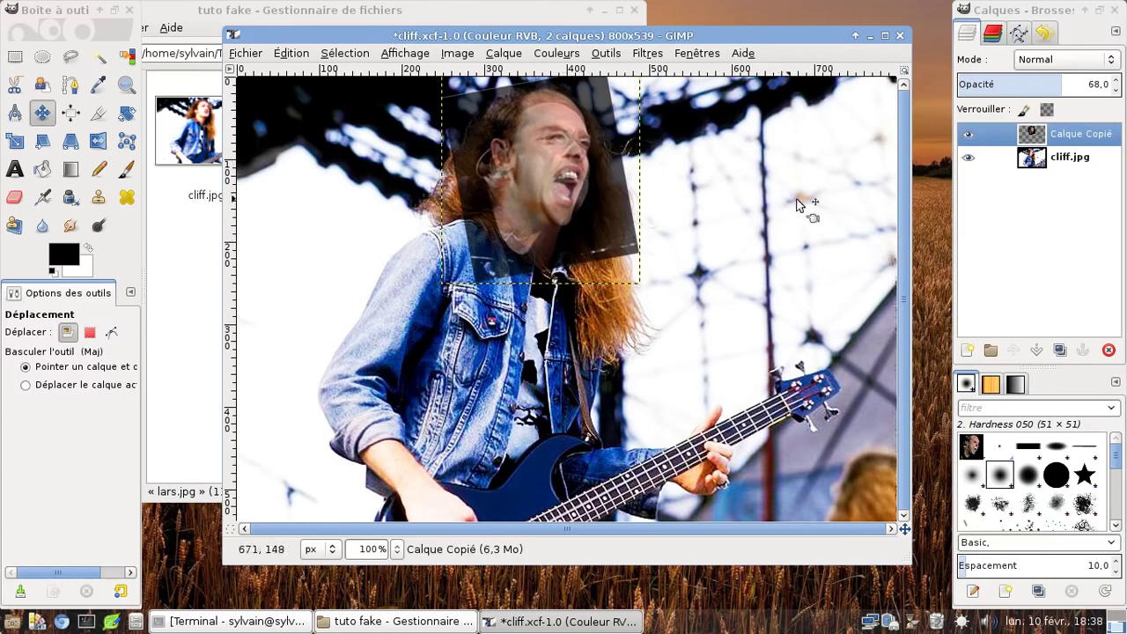
left_click(967, 156)
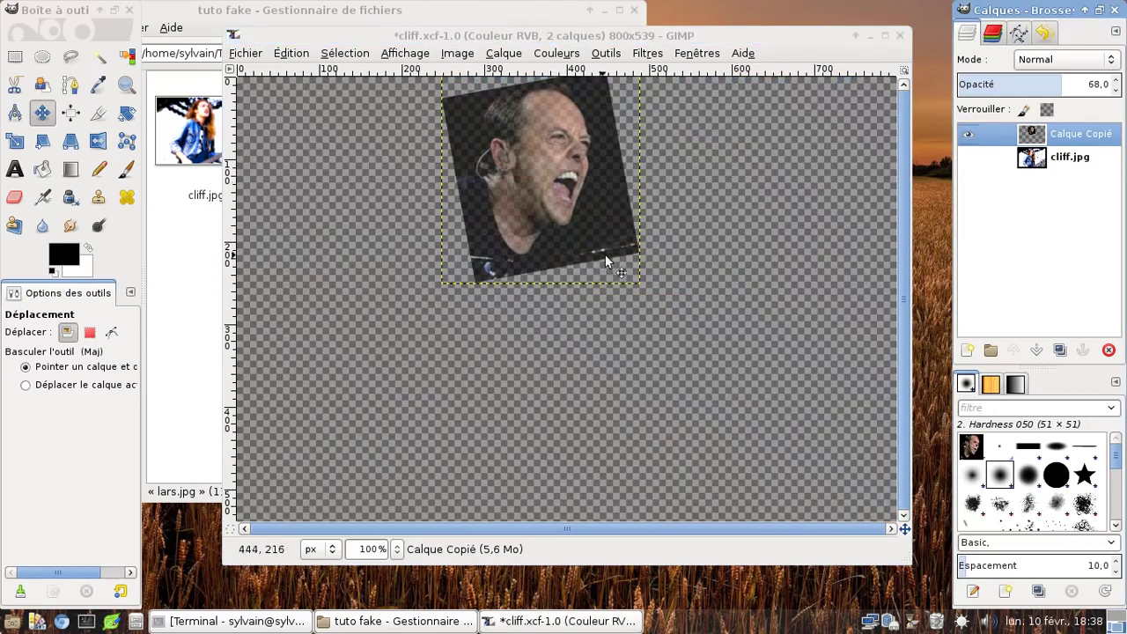
Add a white, fully opaque layer mask to Calque Copié and make the mask the editing target
right_click(1033, 136)
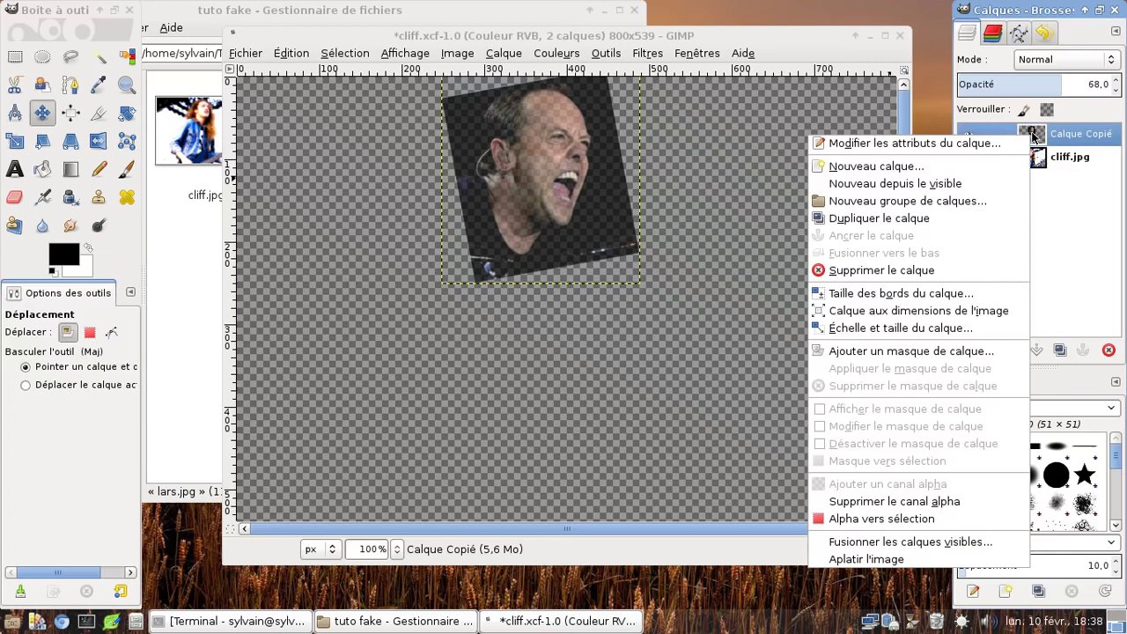
left_click(912, 353)
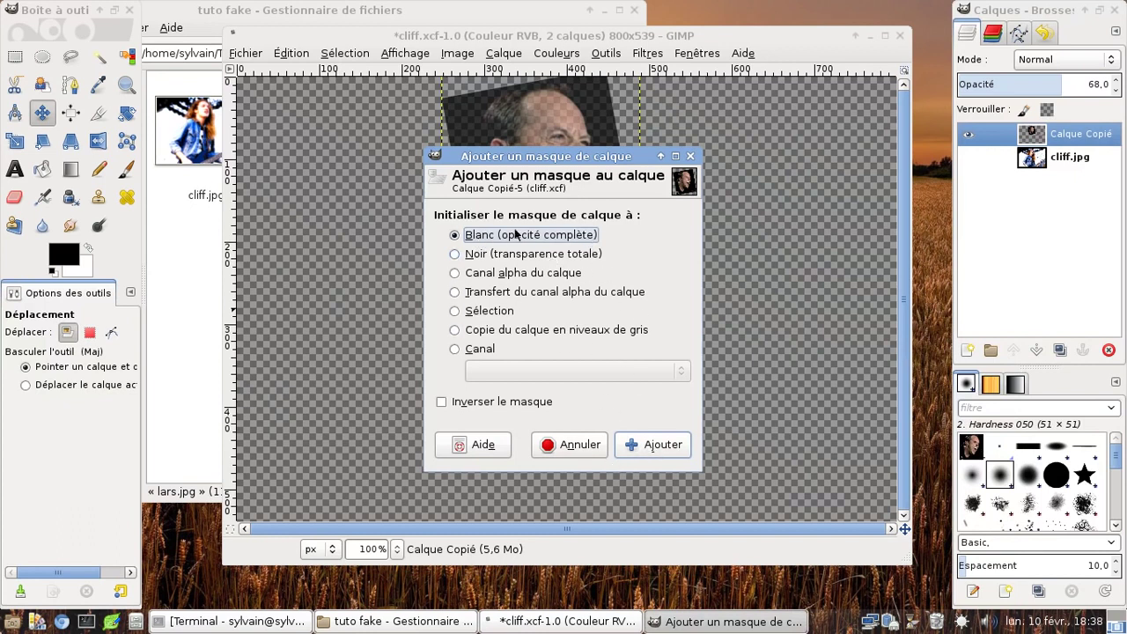
left_click(651, 444)
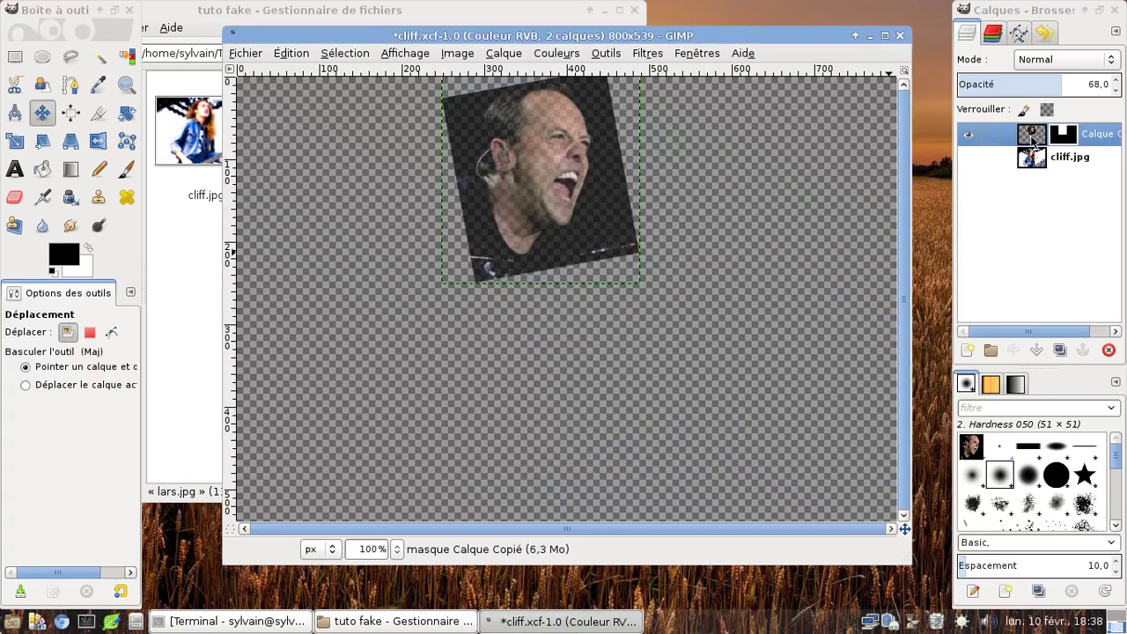
left_click(1069, 139)
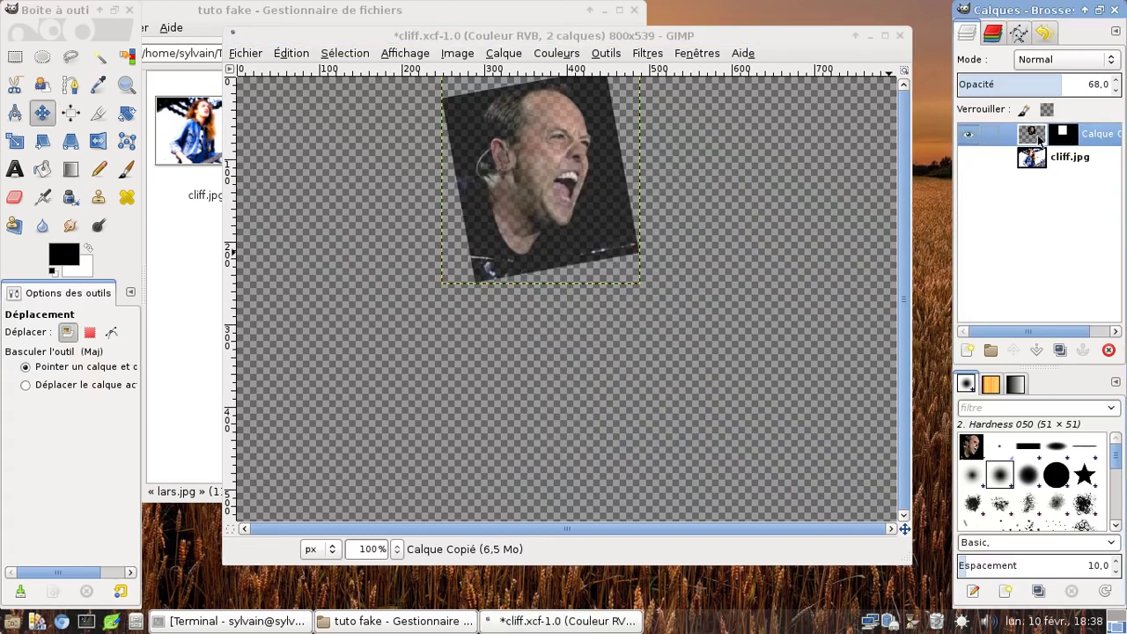
left_click(1031, 137)
left_click(1067, 139)
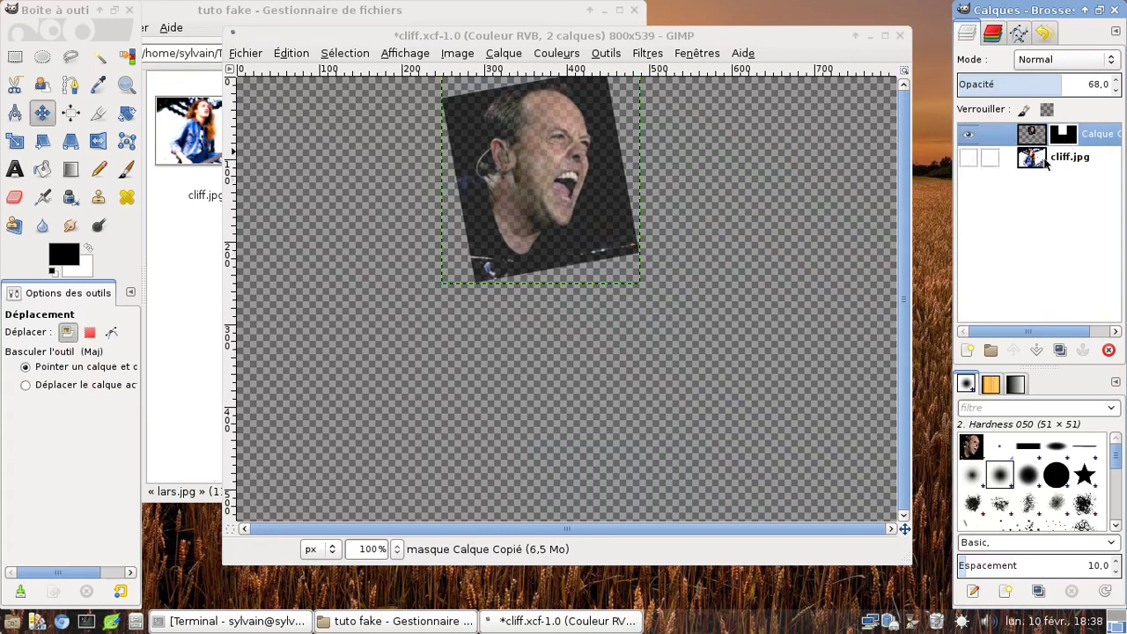
Choose the paintbrush with the Hardness 100 brush and test a stroke near the mouth, undoing it
left_click(130, 172)
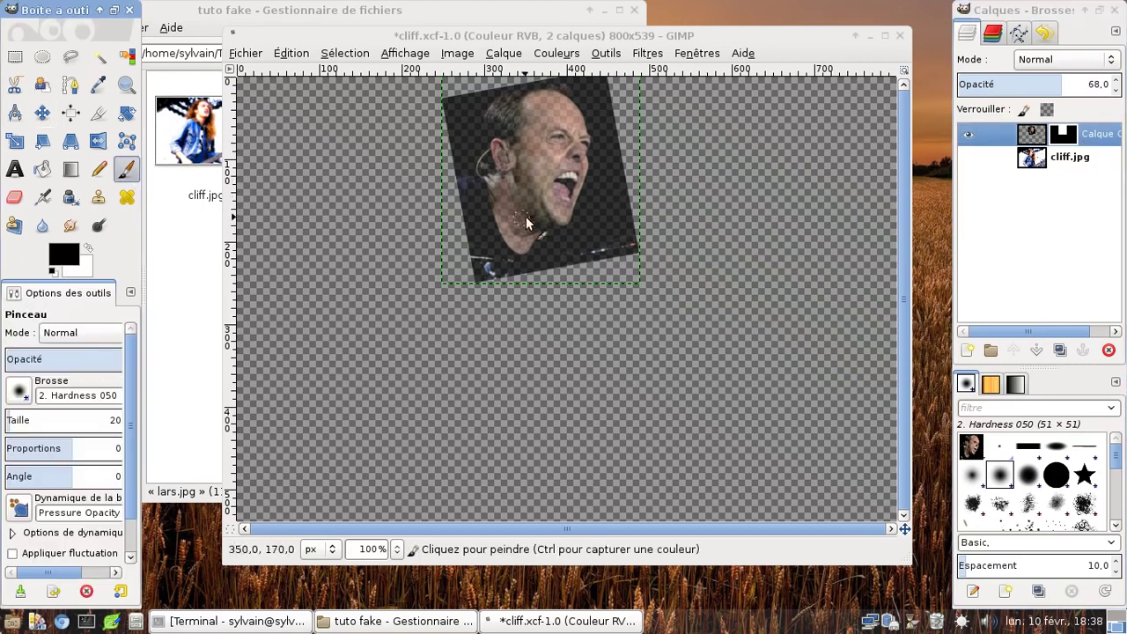
left_click(21, 390)
left_click(59, 178)
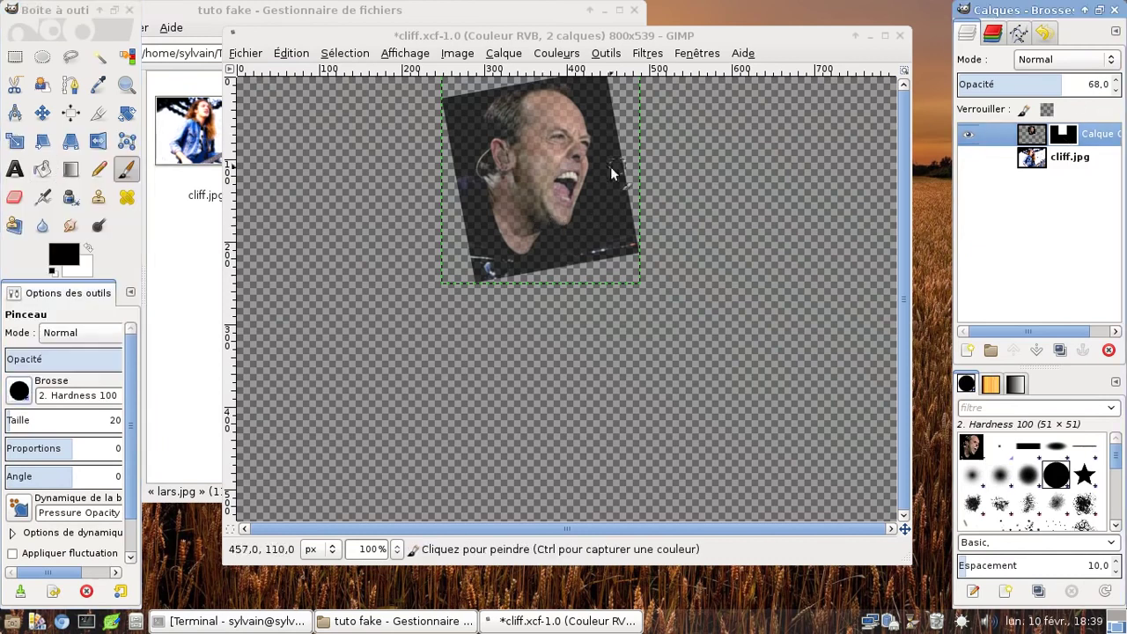
left_click_drag(573, 179, 559, 160)
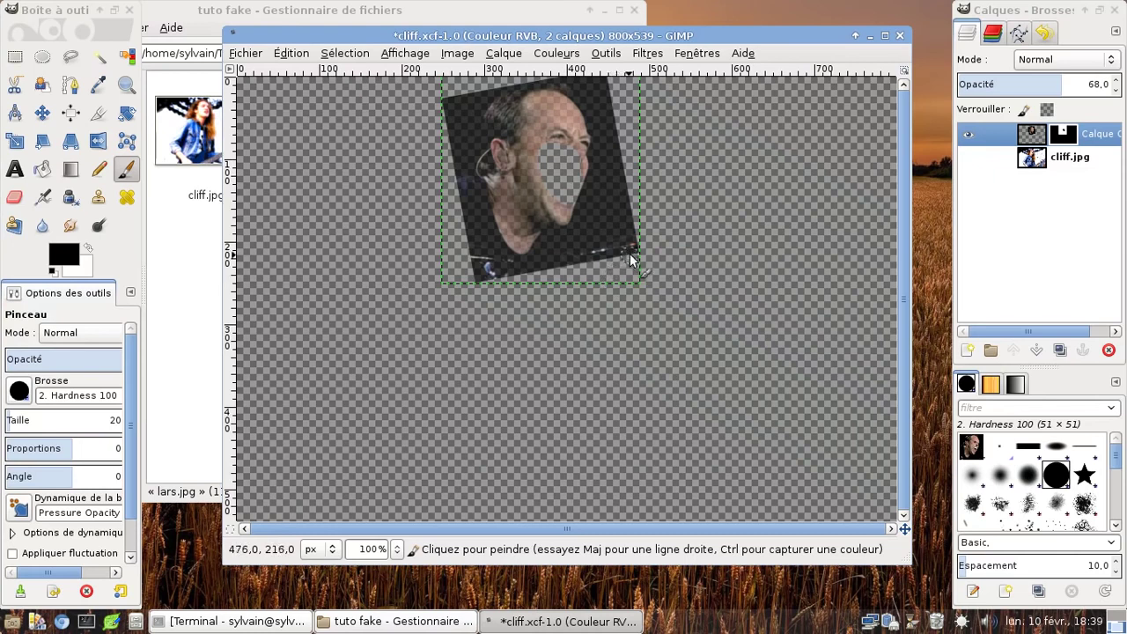
key("ctrl")
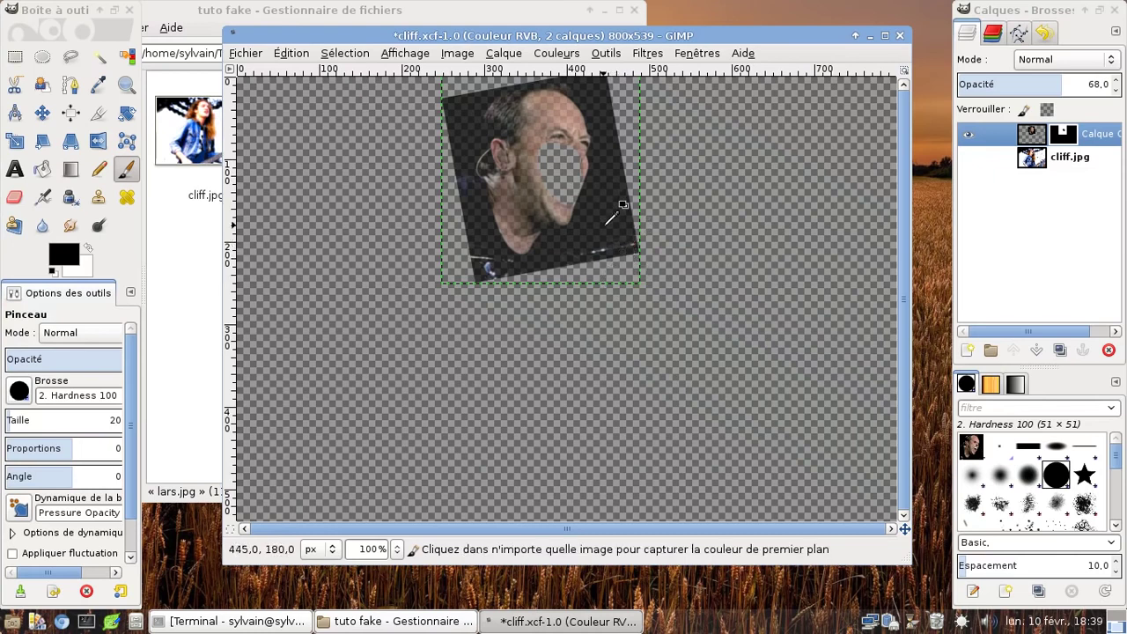
key("ctrl+z")
Test an eraser stroke near the mouth and undo it
left_click(15, 197)
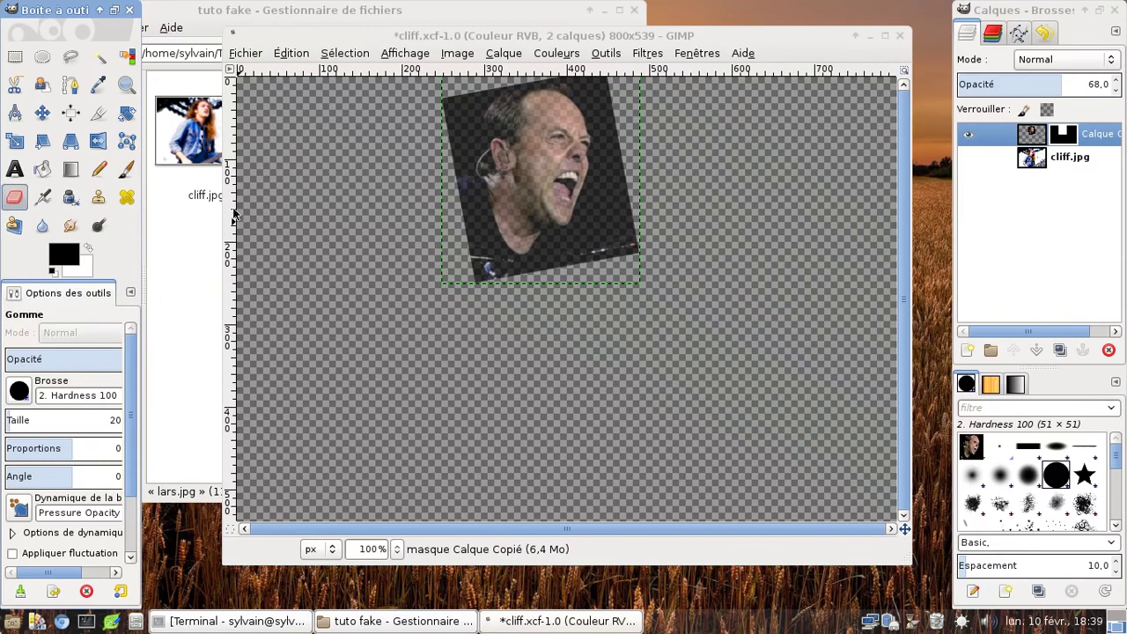
key("ctrl+z")
key("ctrl+z")
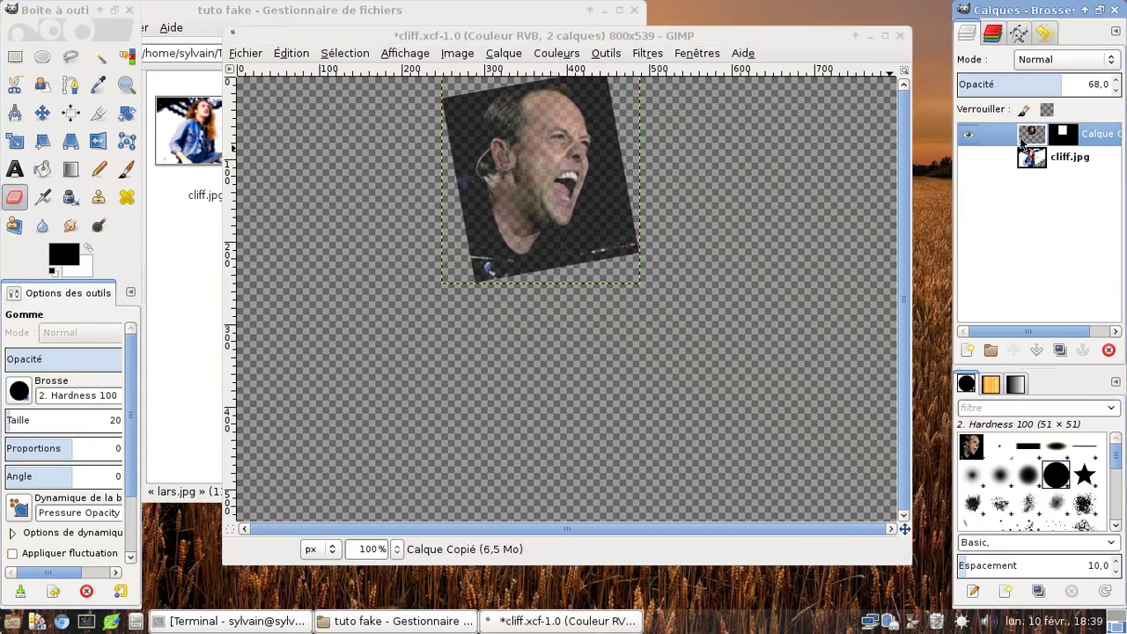
left_click_drag(534, 164, 546, 174)
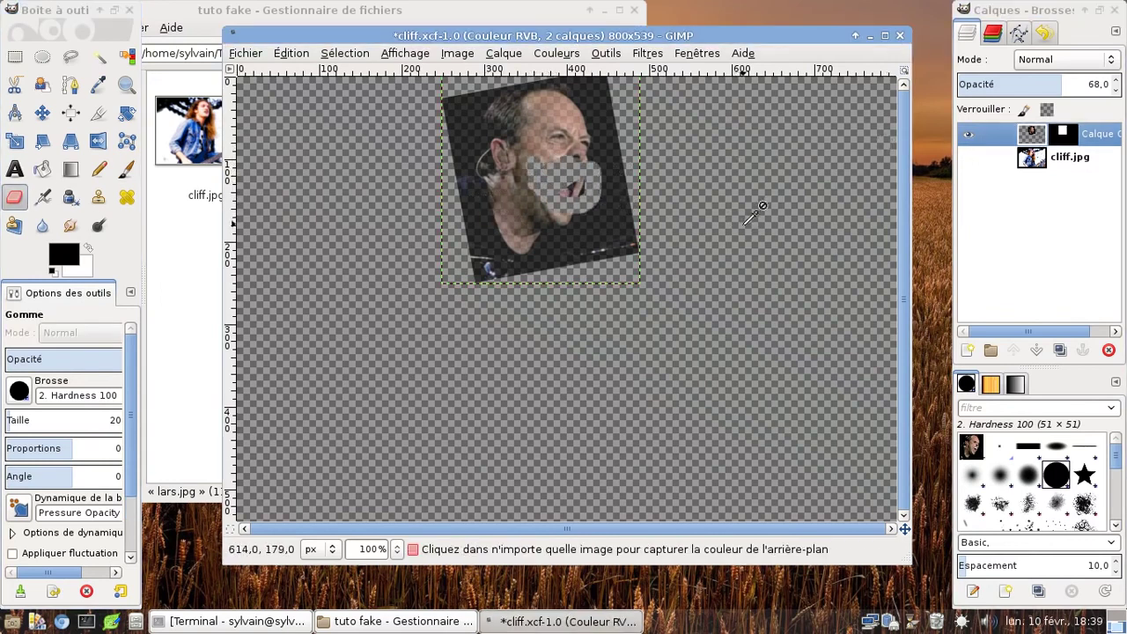
key("ctrl+z")
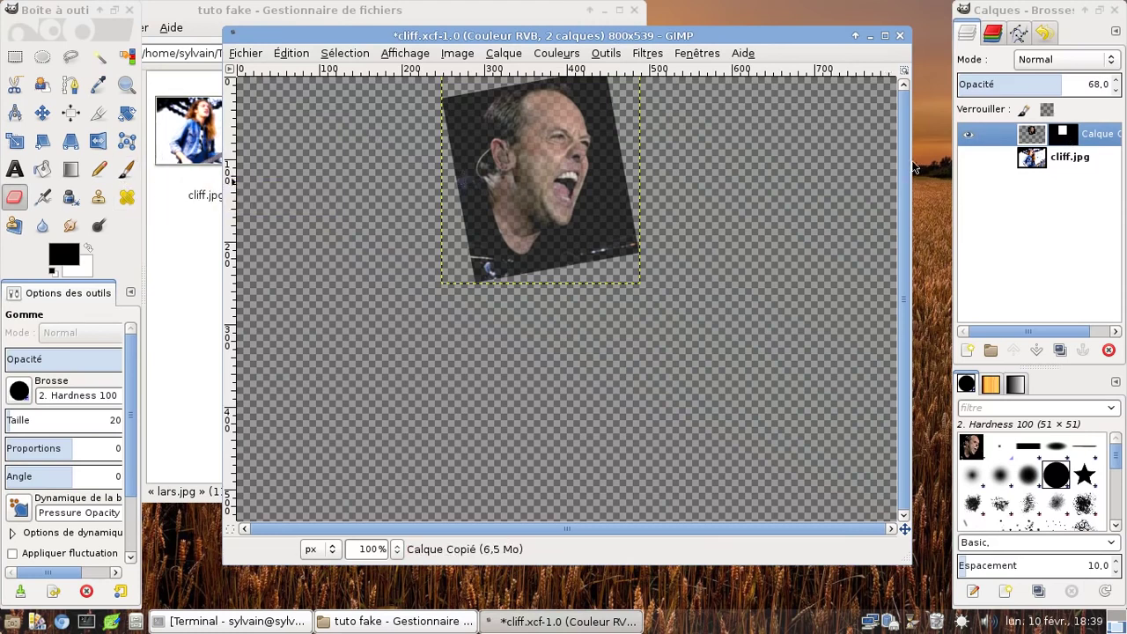
Paint black test spots near the ear on the mask, then restore them with white
left_click(126, 173)
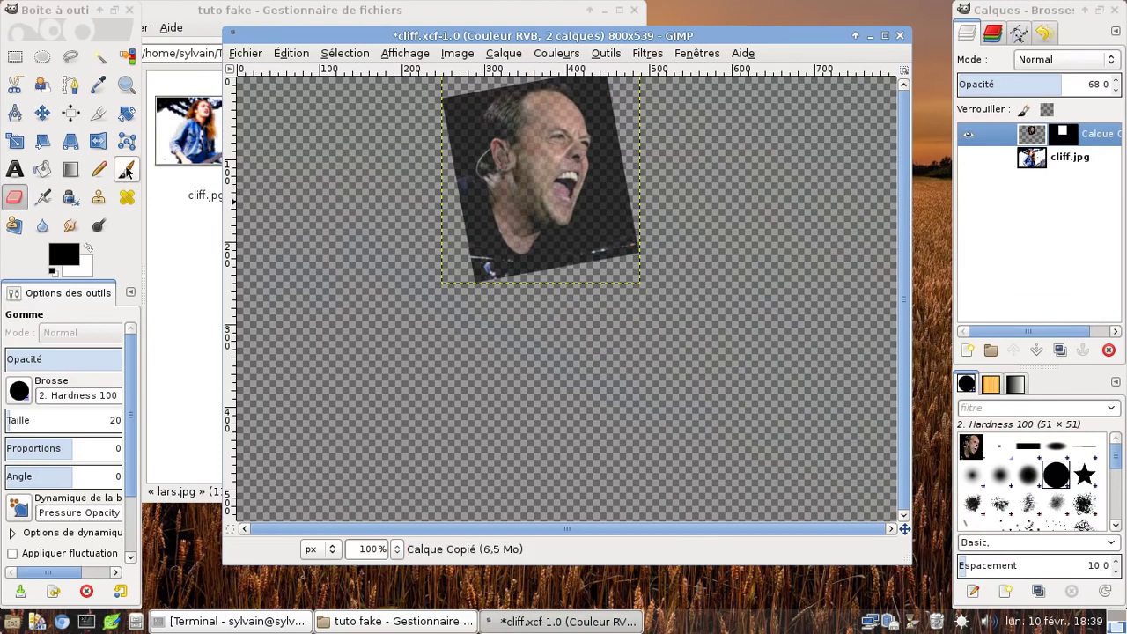
left_click(1062, 133)
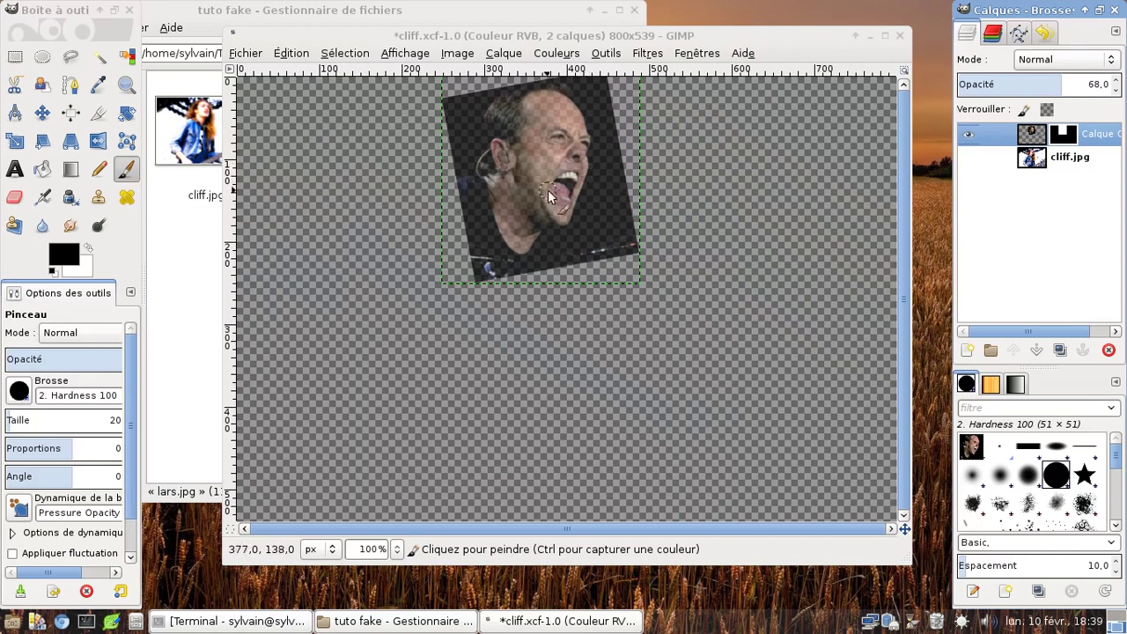
key("ctrl+c")
left_click(523, 157)
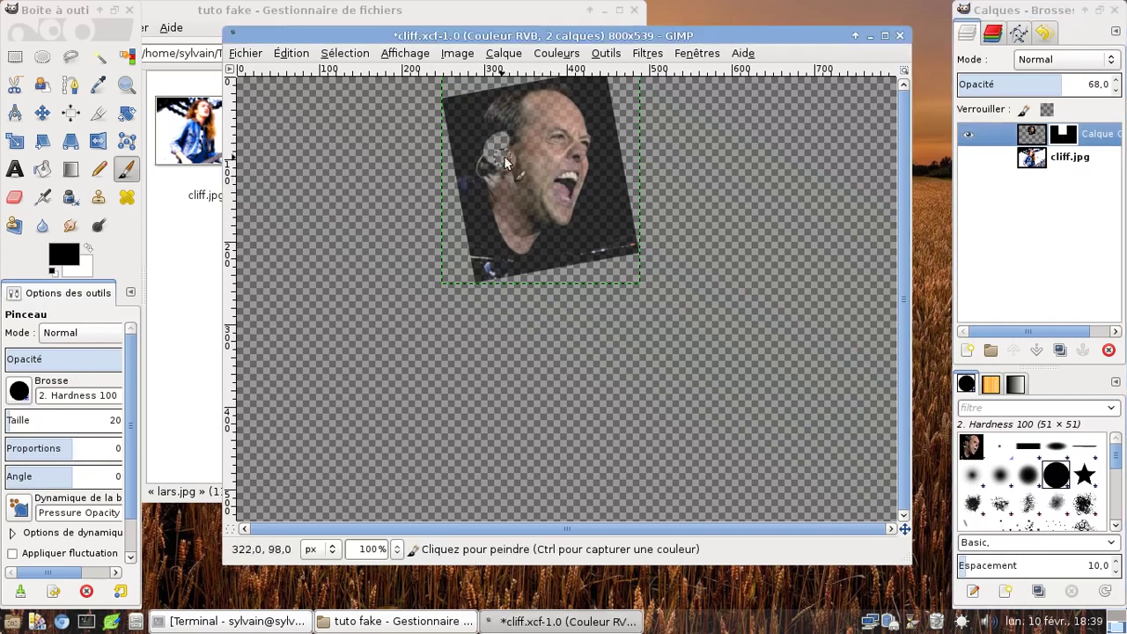
left_click(501, 156)
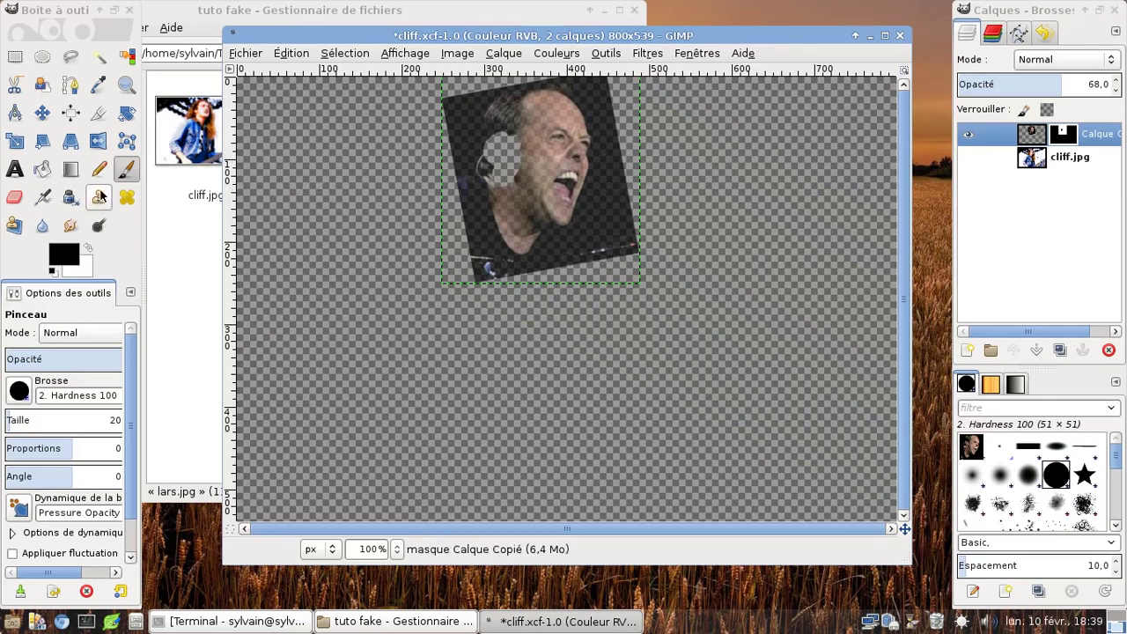
left_click(88, 250)
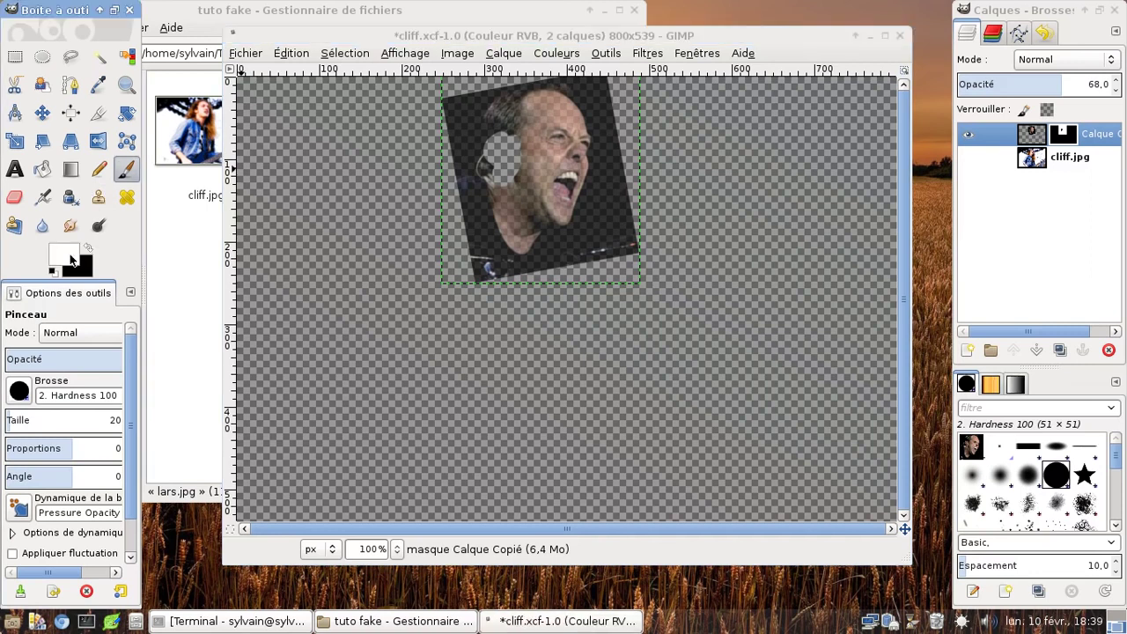
left_click_drag(504, 158, 492, 174)
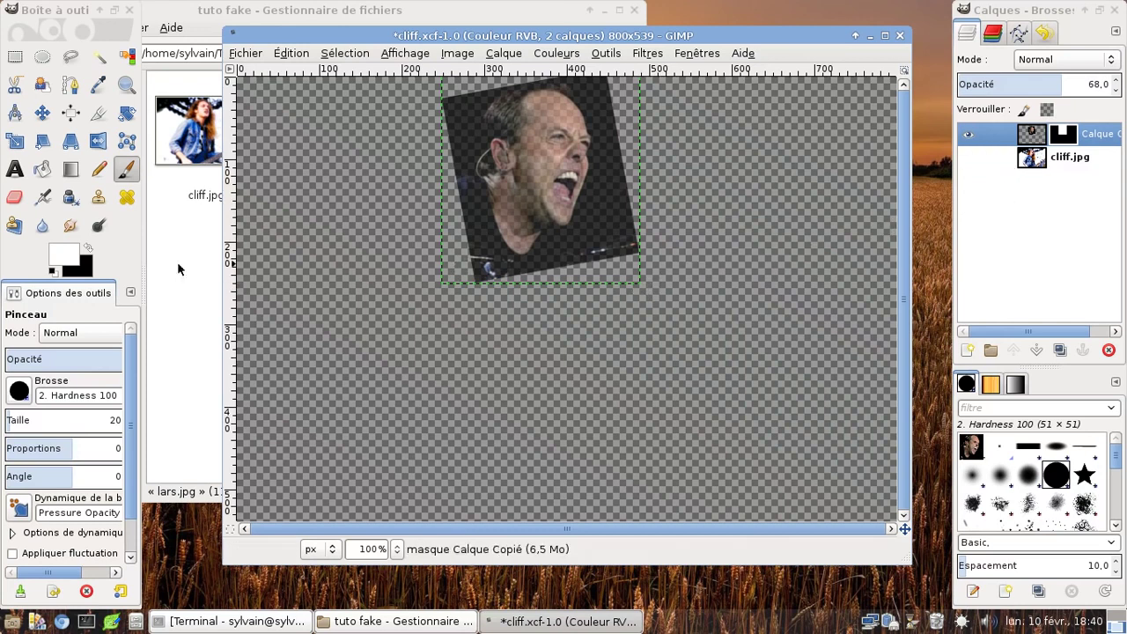
Paint black on the mask along the face's lower-right, right edge and head's top-right
left_click(89, 252)
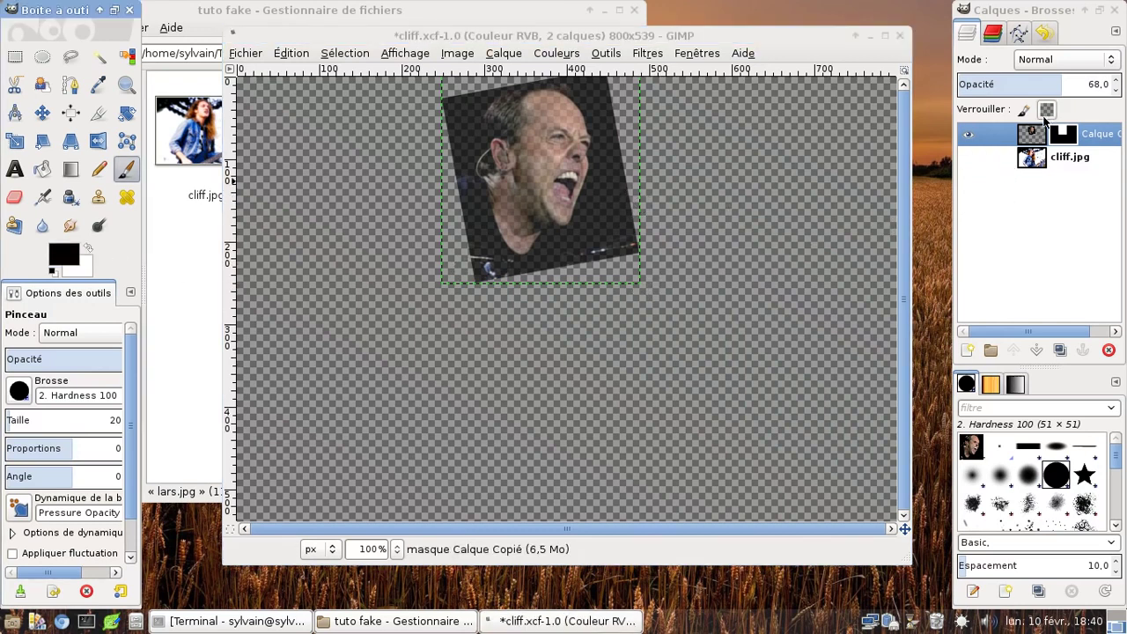
mouse_move(1039, 156)
left_click(967, 156)
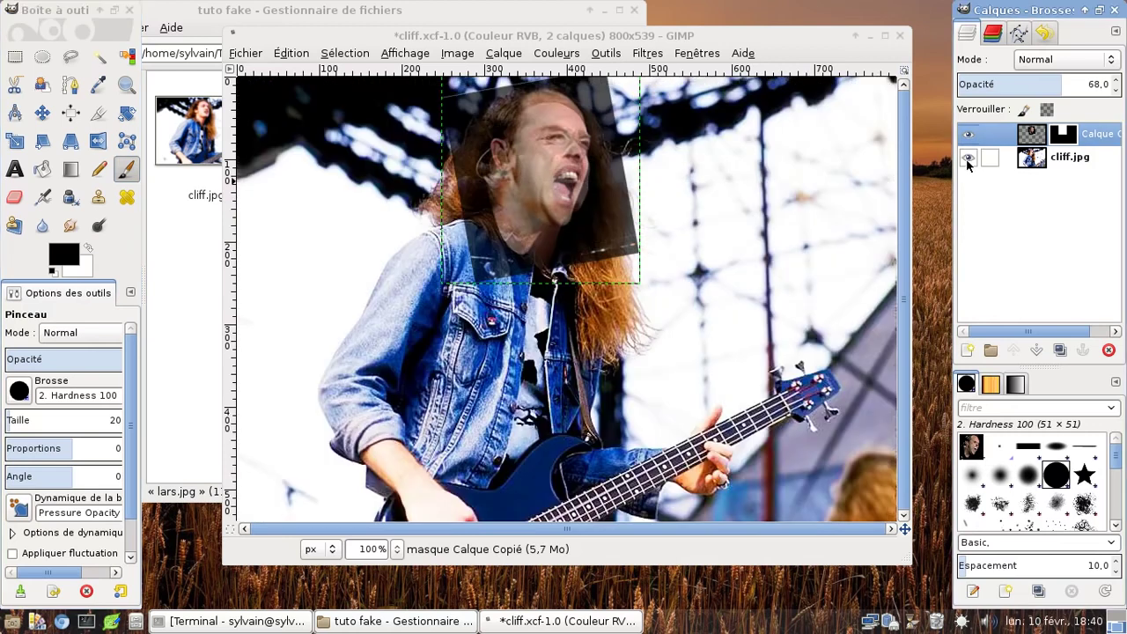
left_click(968, 157)
left_click_drag(585, 264, 624, 228)
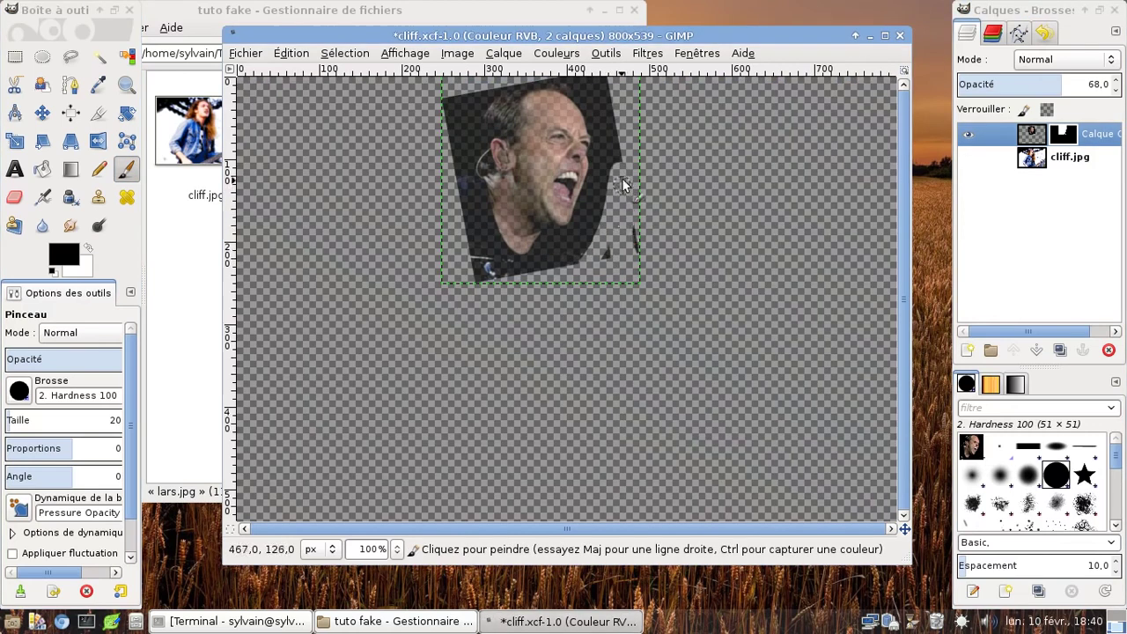
left_click_drag(622, 178, 606, 103)
mouse_move(629, 194)
left_mouse_down()
mouse_move(639, 262)
mouse_move(511, 276)
mouse_move(478, 255)
mouse_move(458, 139)
mouse_move(467, 110)
mouse_move(440, 156)
mouse_move(470, 251)
mouse_move(498, 281)
left_mouse_up()
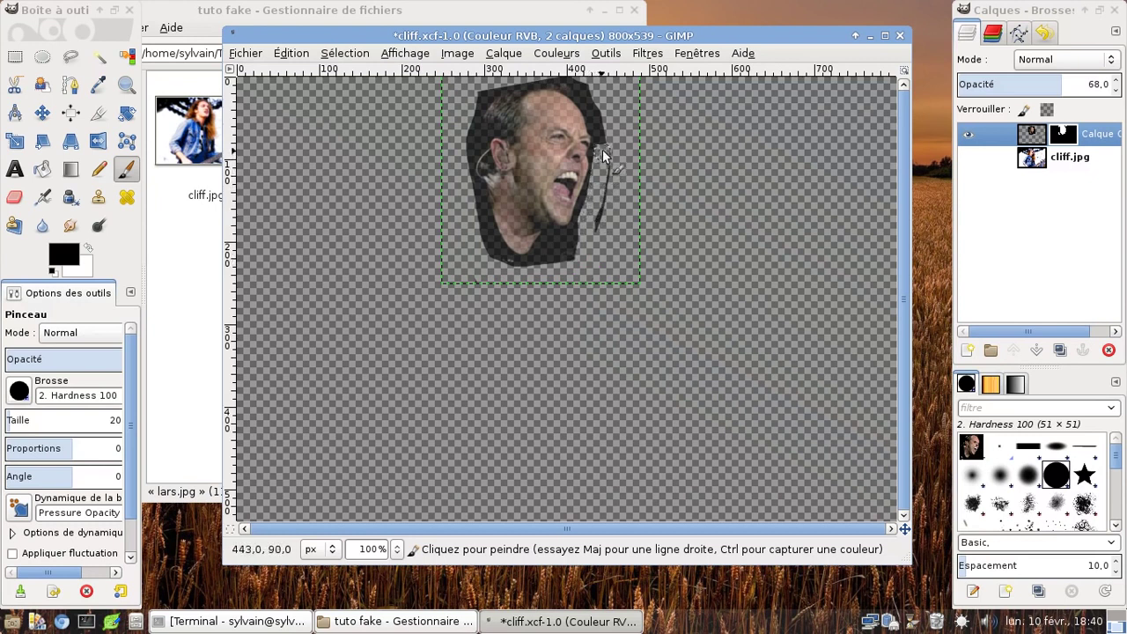
left_click_drag(578, 81, 600, 118)
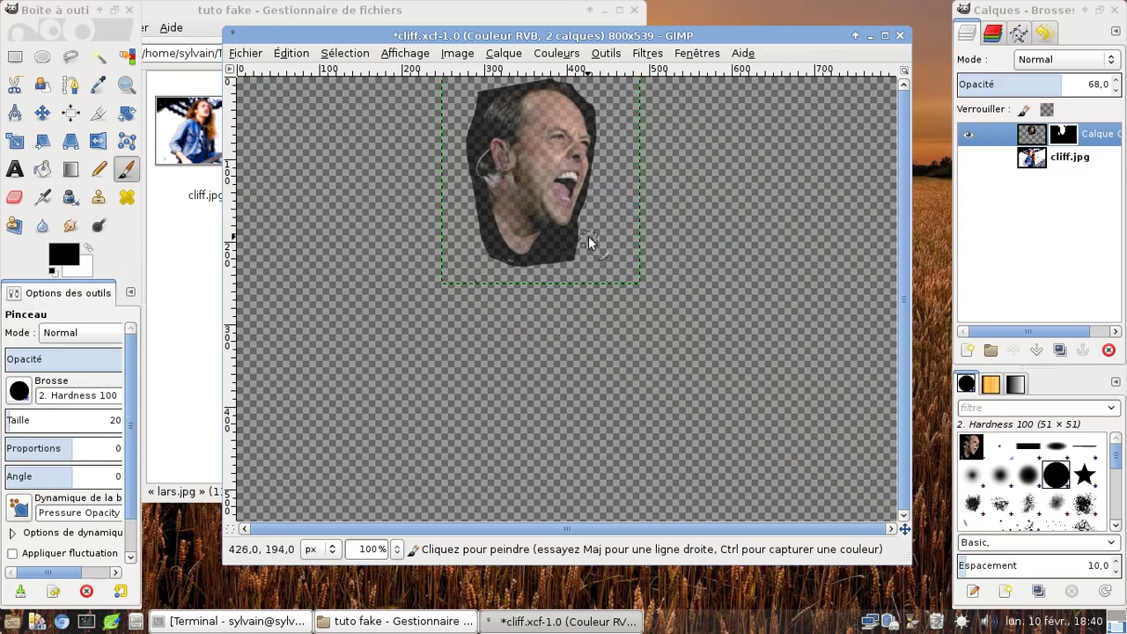
Zoom to 400% and mask out the dark hair edge beside the face and along the head's top
left_click(397, 549)
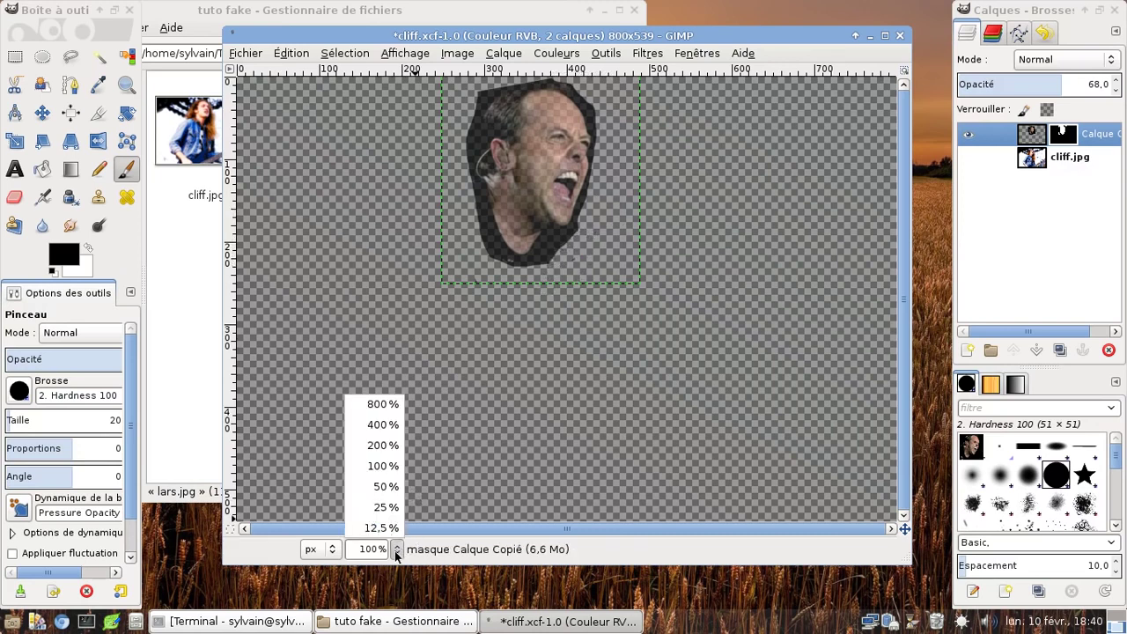
left_click(383, 424)
scroll(387, 405, "up", 5)
scroll(389, 391, "up", 5)
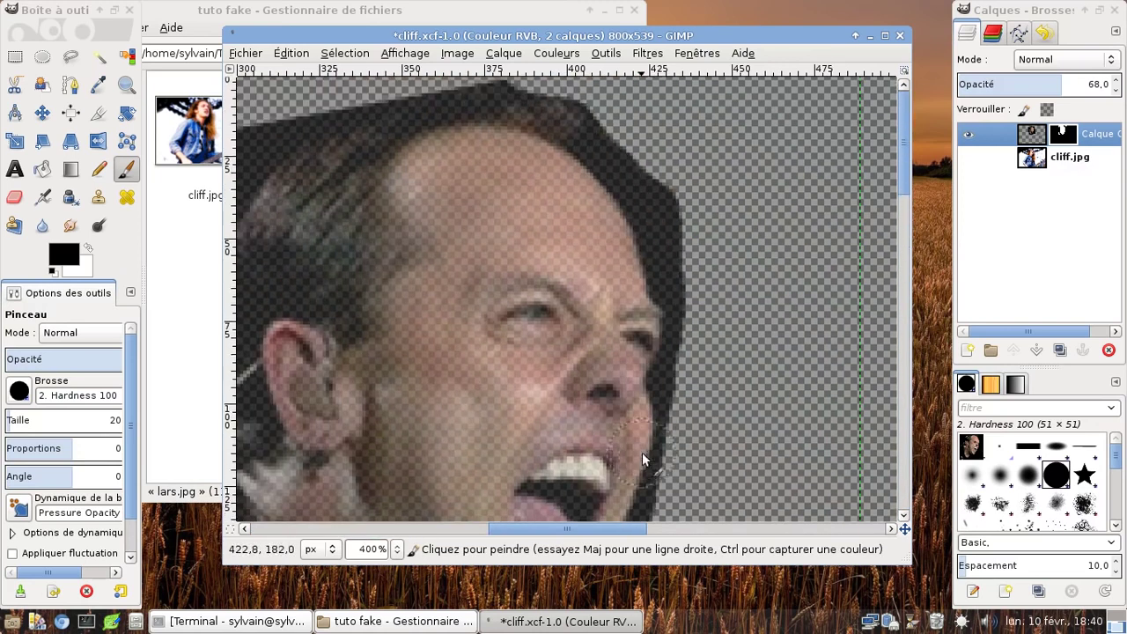
mouse_move(650, 157)
left_mouse_down()
mouse_move(593, 118)
mouse_move(480, 88)
left_mouse_up()
left_click_drag(401, 89, 328, 104)
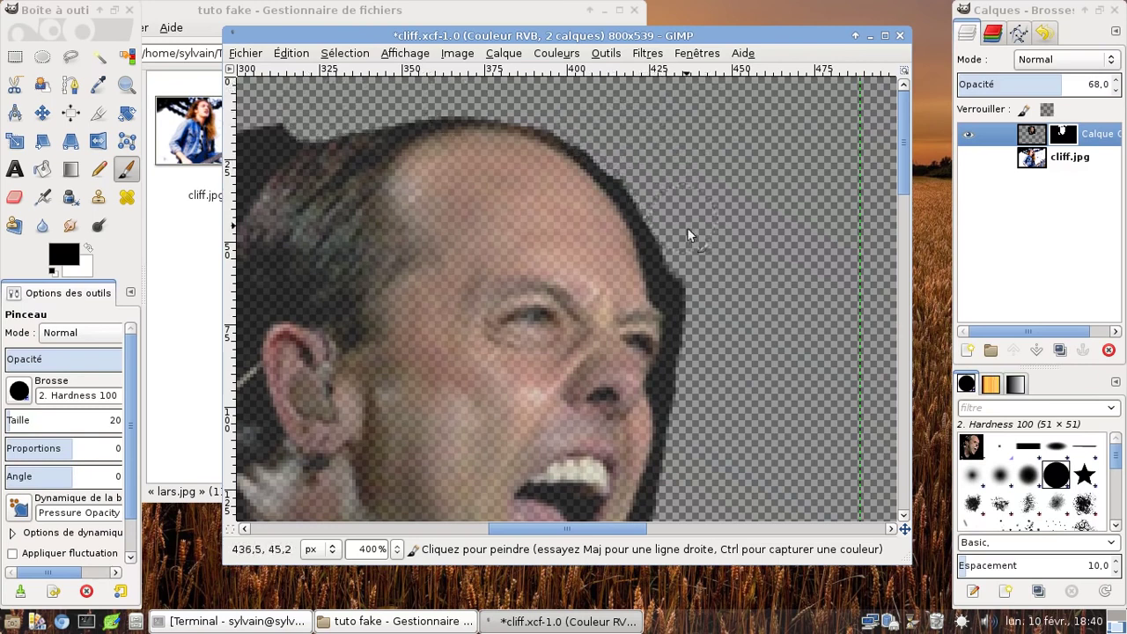
Mask out the dark region below the chin and the patch at the chin's edge
scroll(701, 285, "down", 2)
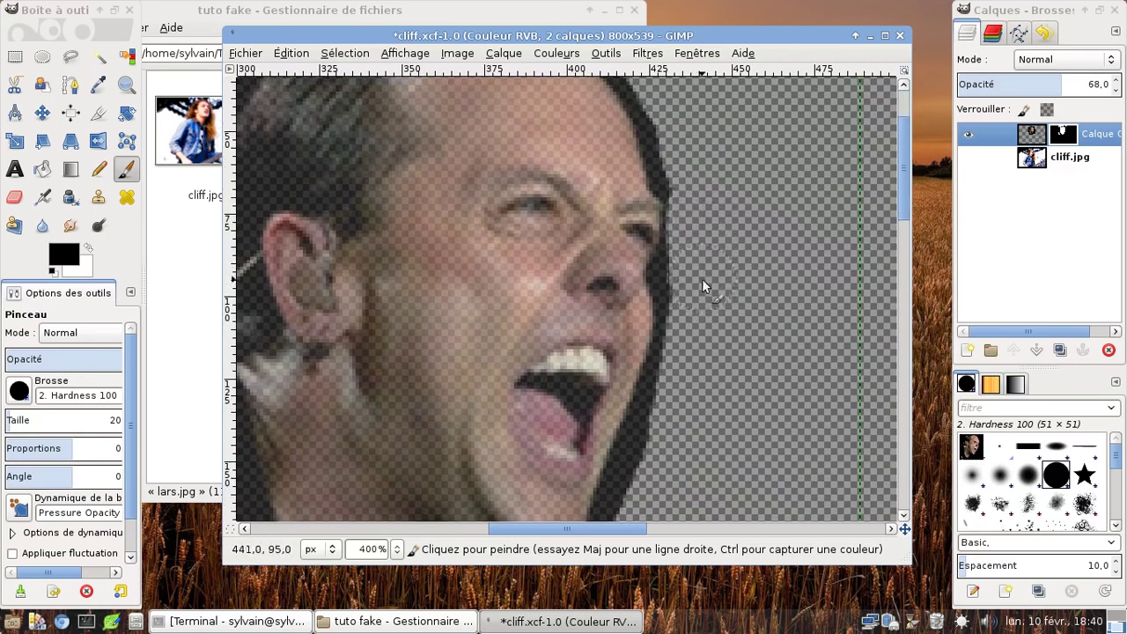
scroll(689, 280, "down", 2)
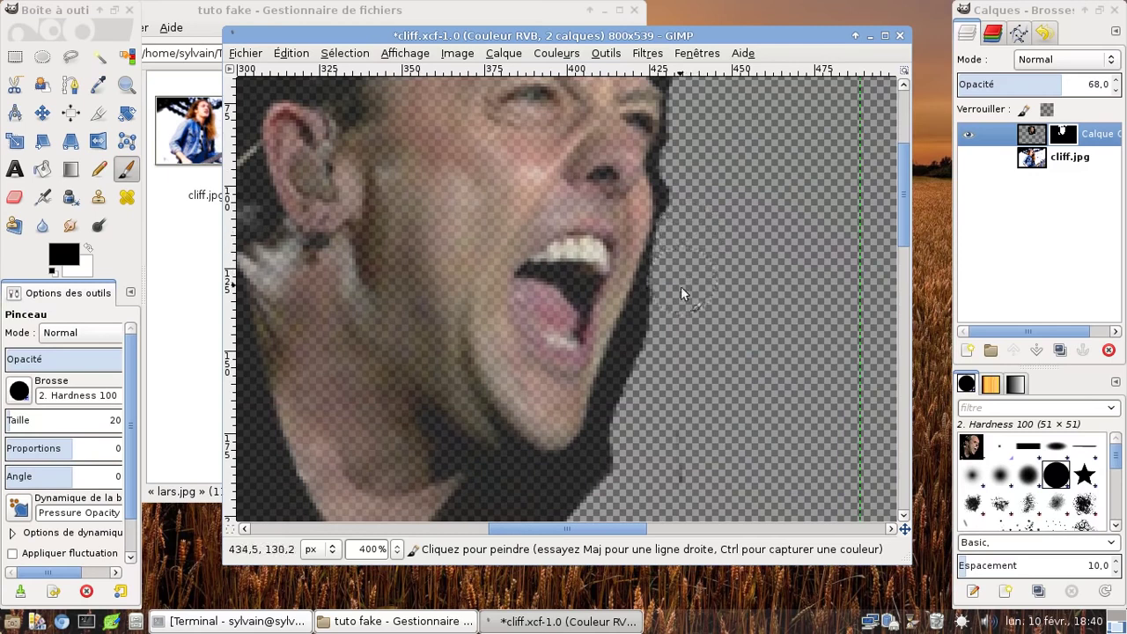
scroll(628, 450, "down", 2)
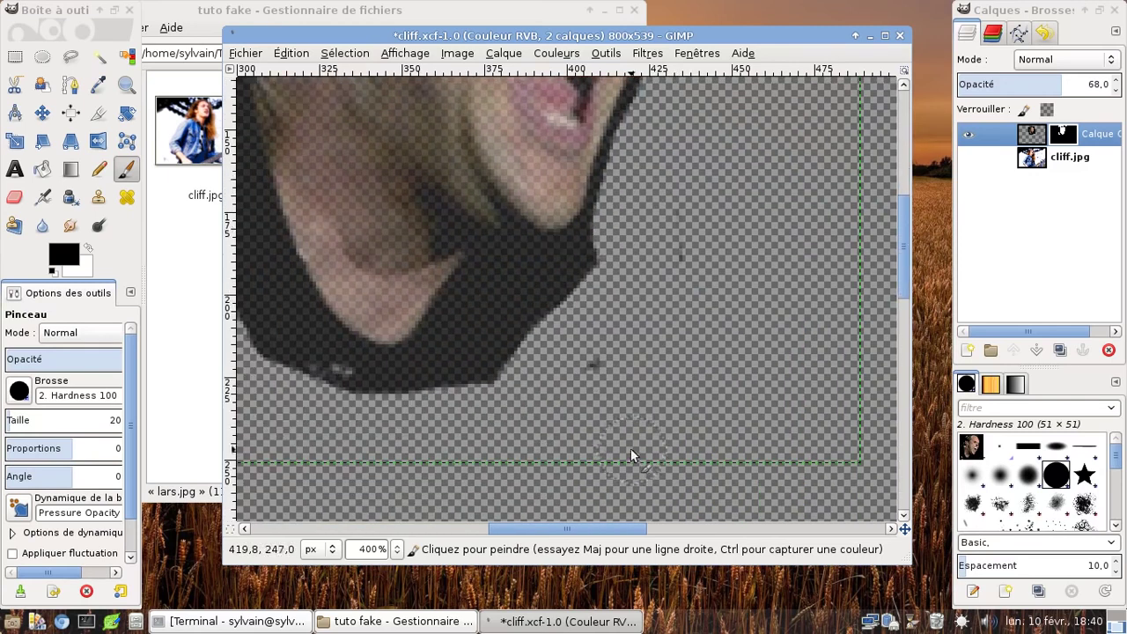
left_click(566, 295)
mouse_move(565, 295)
left_mouse_down()
mouse_move(509, 314)
mouse_move(492, 374)
left_mouse_up()
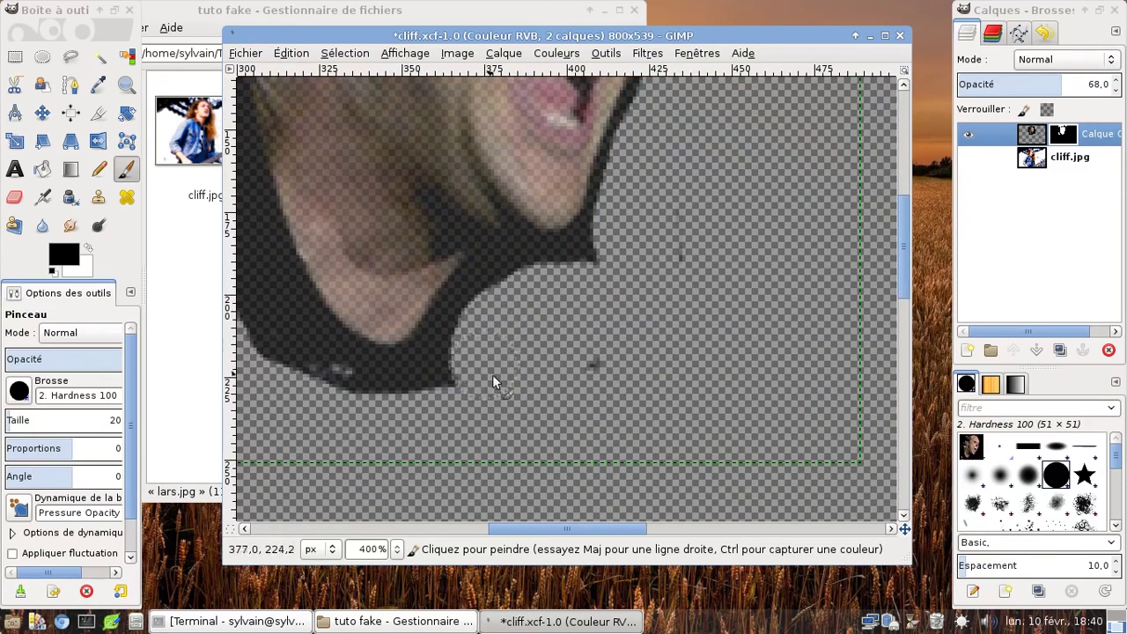
left_click_drag(581, 529, 508, 529)
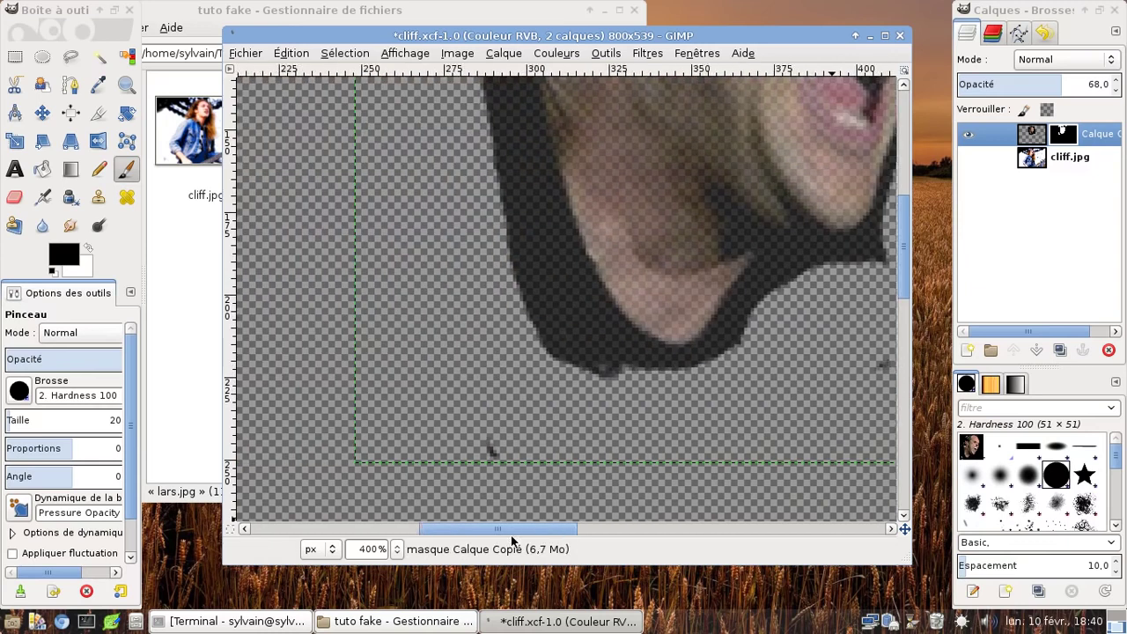
left_click(585, 342)
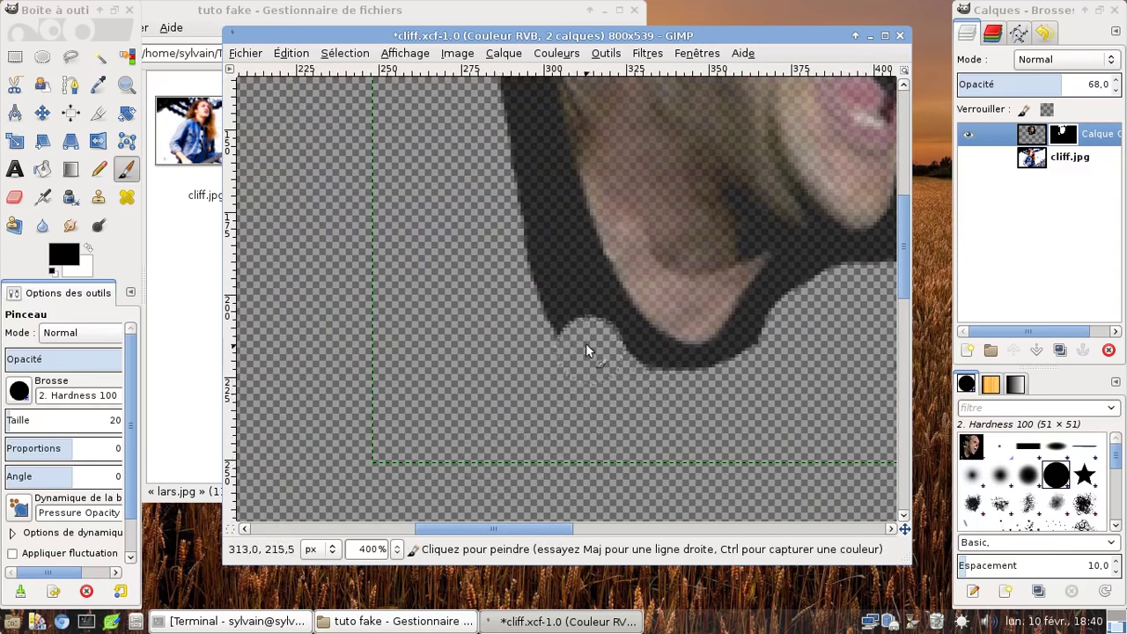
scroll(540, 220, "up", 5)
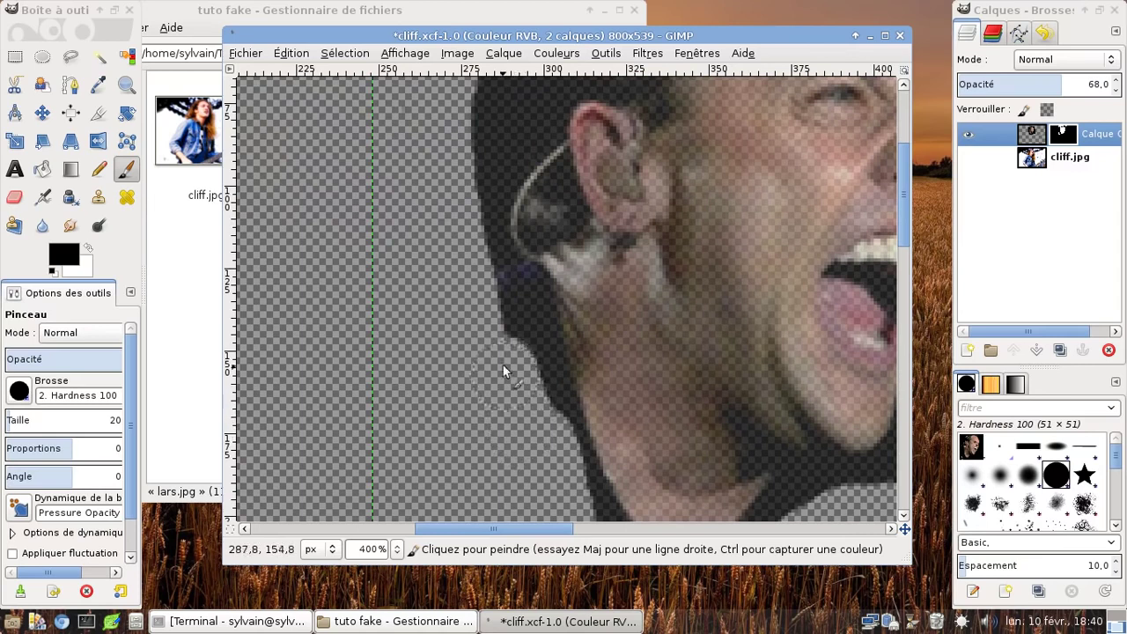
scroll(485, 289, "up", 5)
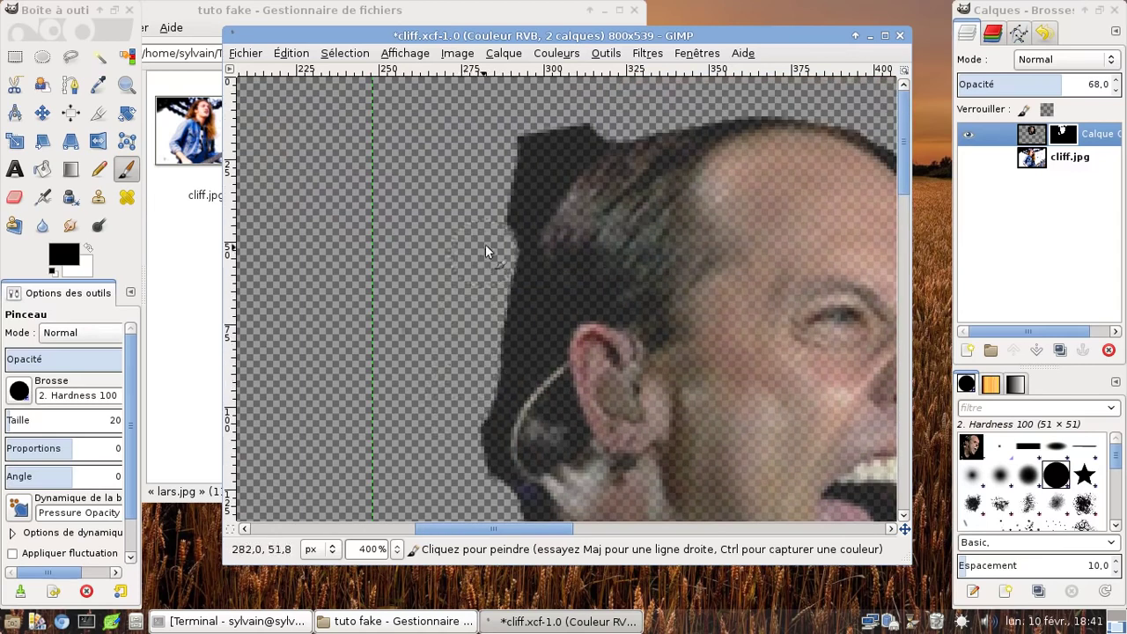
scroll(486, 230, "down", 3)
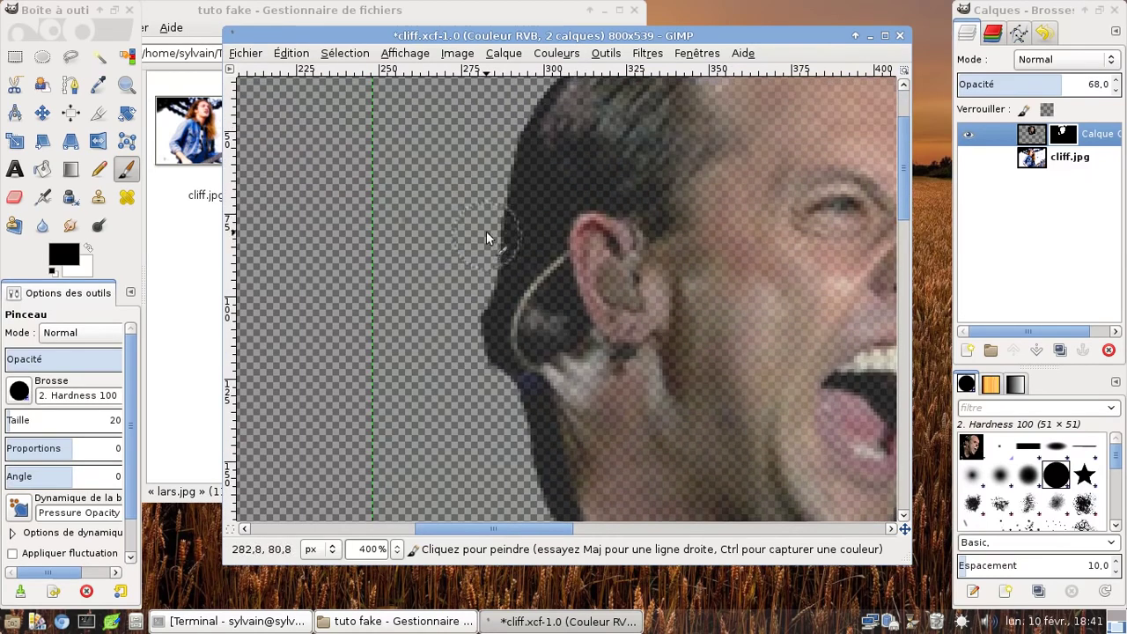
scroll(485, 219, "down", 5)
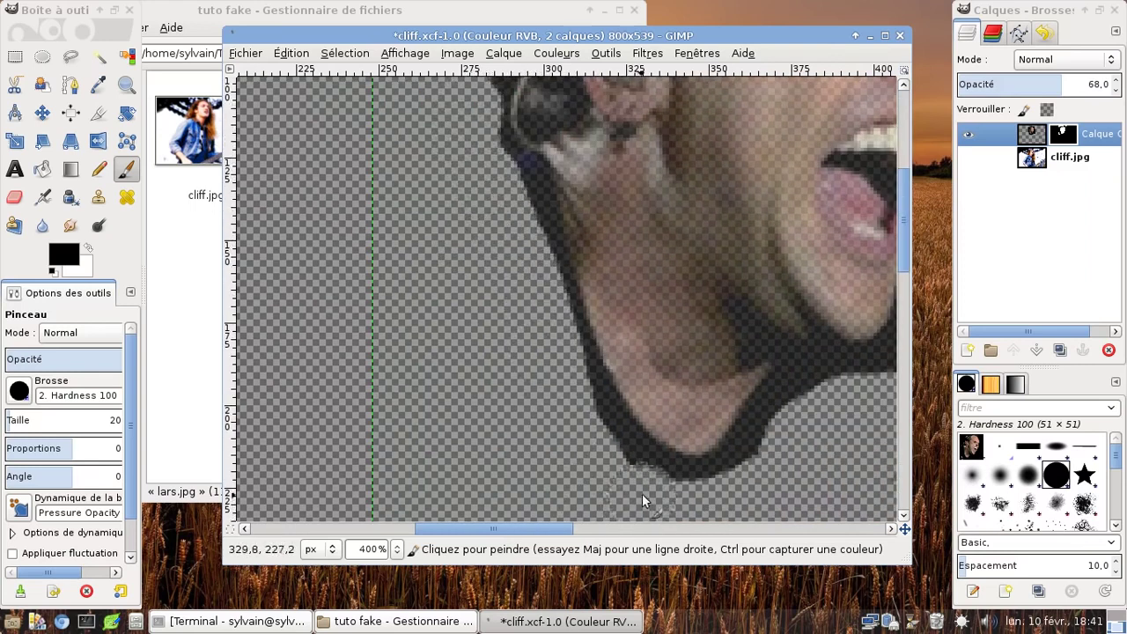
Switch to the 2. Hardness 075 brush and mask the dark lower chin and jaw edges
left_click(17, 395)
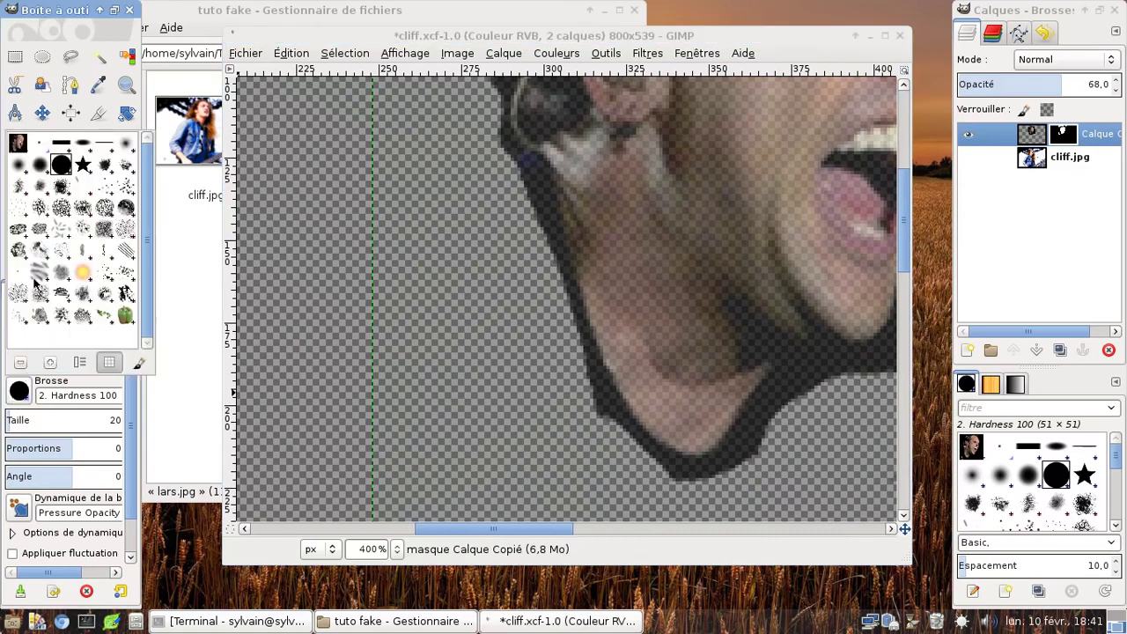
left_click(41, 166)
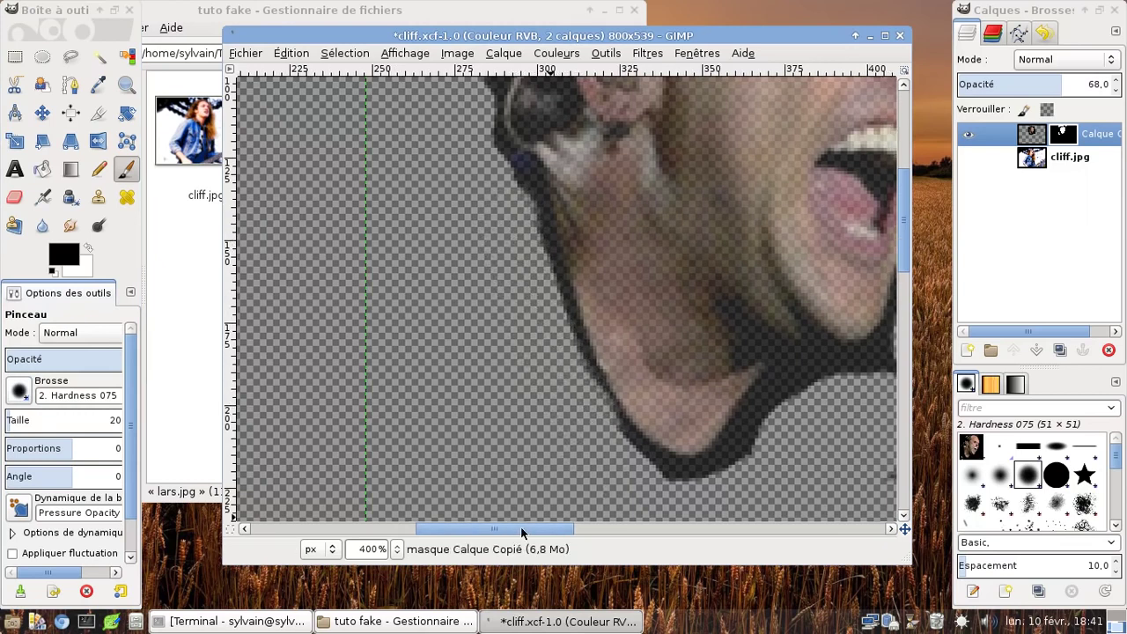
left_click_drag(521, 528, 555, 529)
mouse_move(462, 447)
left_mouse_down()
mouse_move(514, 470)
mouse_move(572, 471)
mouse_move(625, 432)
left_mouse_up()
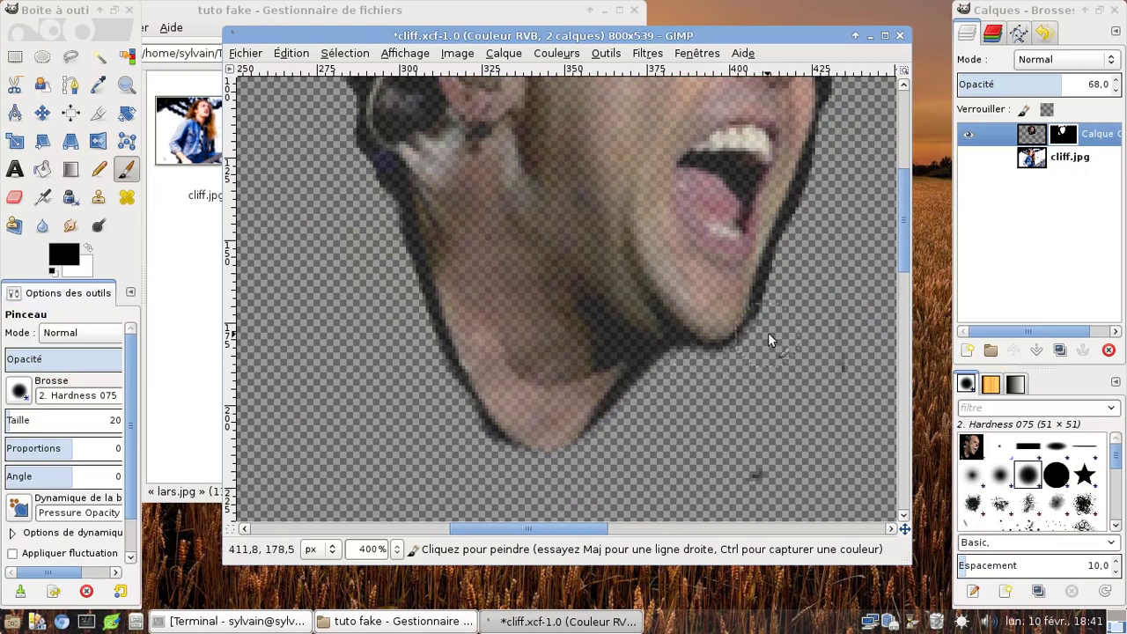
scroll(786, 284, "up", 3)
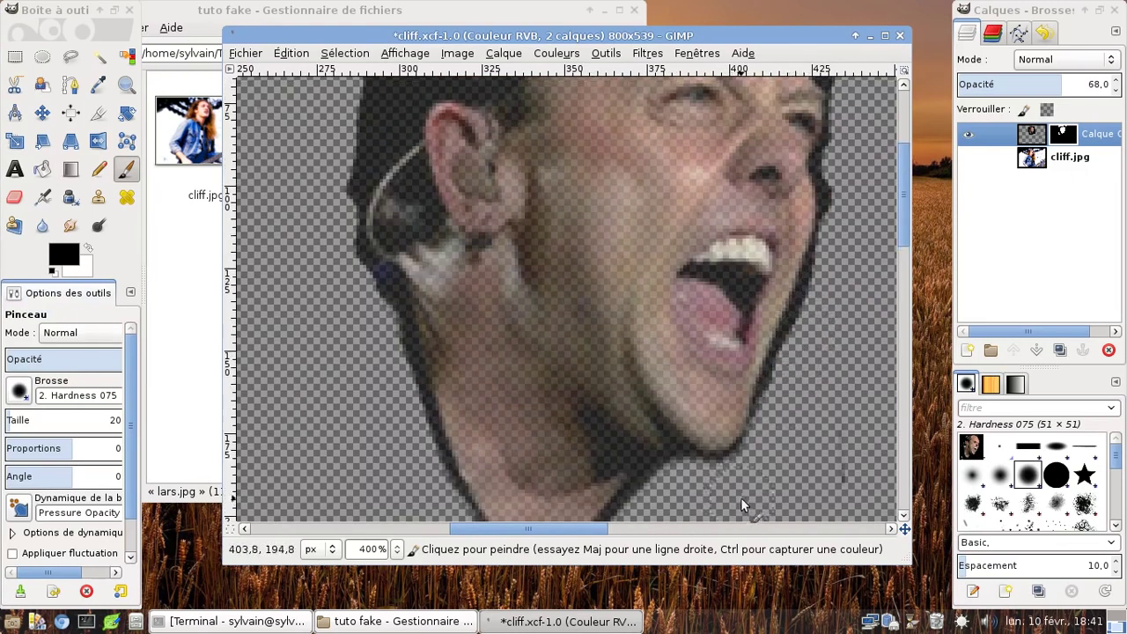
mouse_move(739, 480)
left_mouse_down()
mouse_move(703, 477)
mouse_move(746, 467)
left_mouse_up()
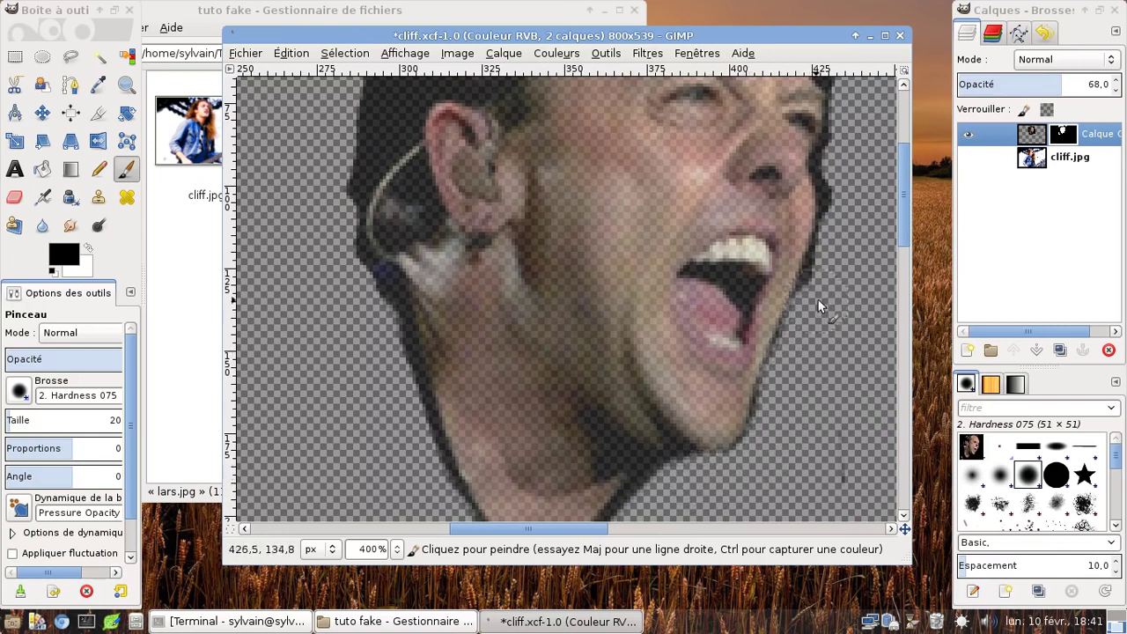
Mask dark fringe along the hairline, head top, left side and earphone wire, then zoom back to 100%
scroll(833, 242, "up", 3)
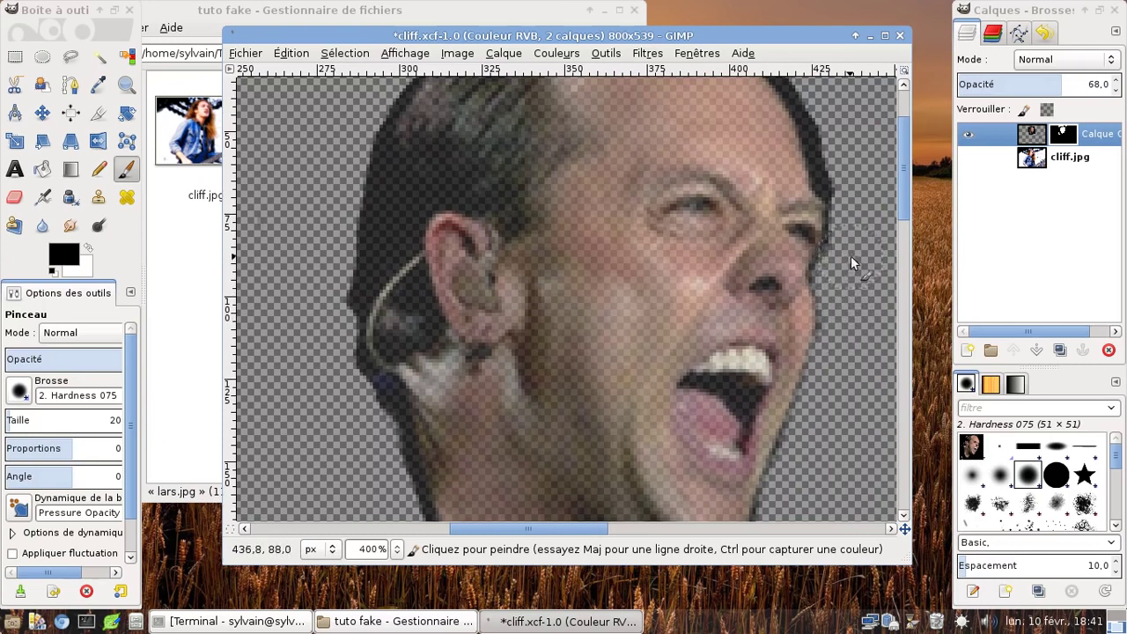
scroll(850, 259, "up", 3)
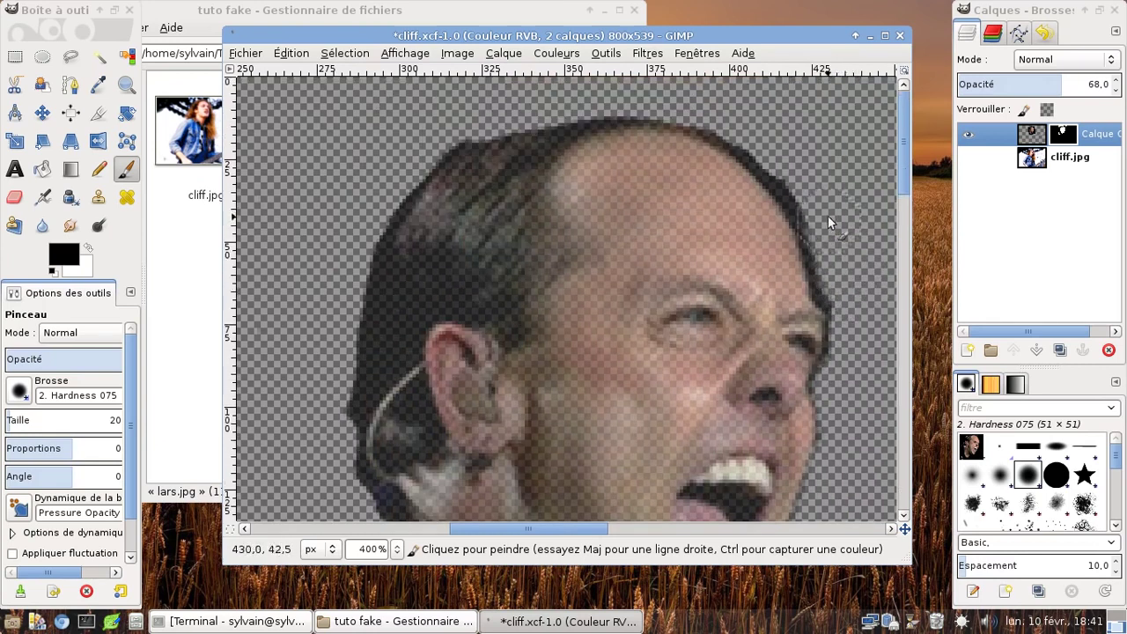
left_click_drag(810, 221, 830, 271)
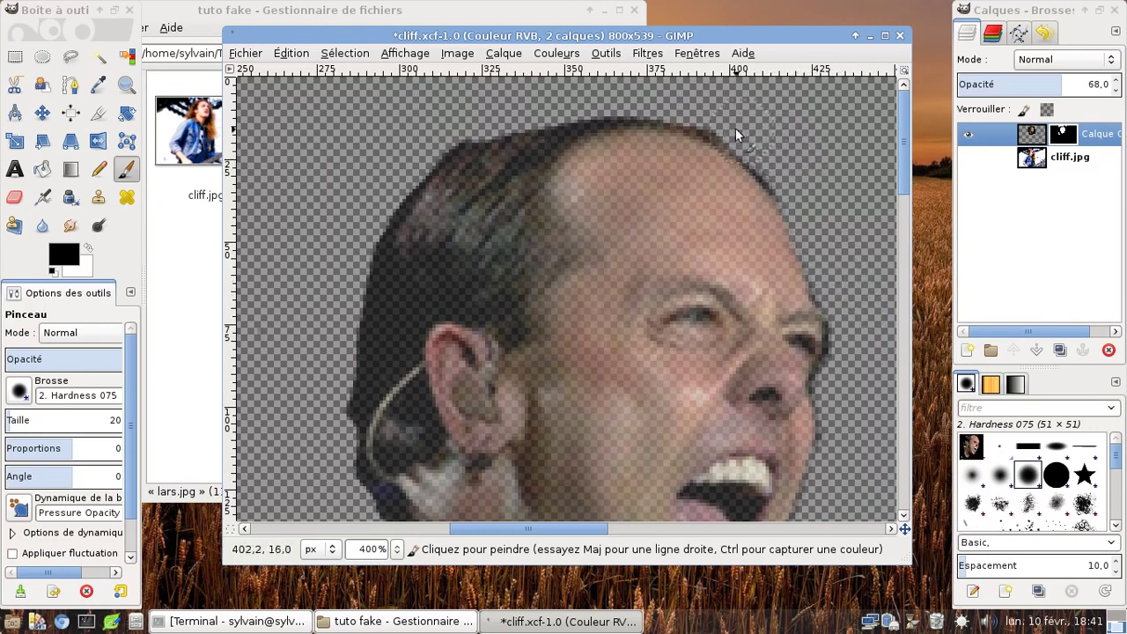
left_click_drag(605, 104, 479, 117)
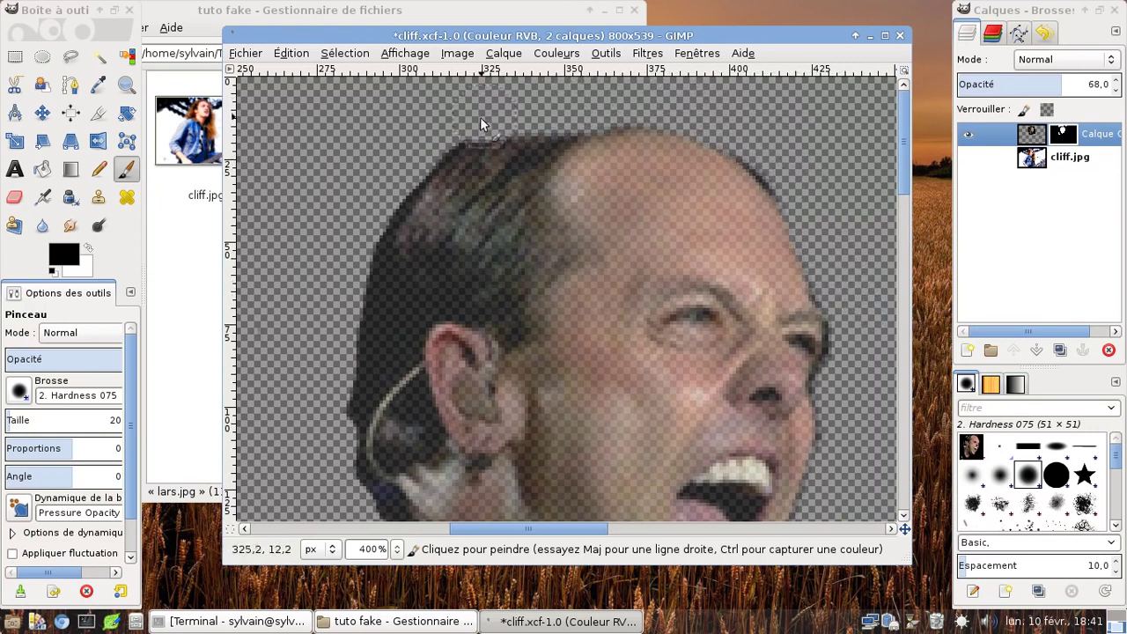
left_click_drag(350, 315, 346, 389)
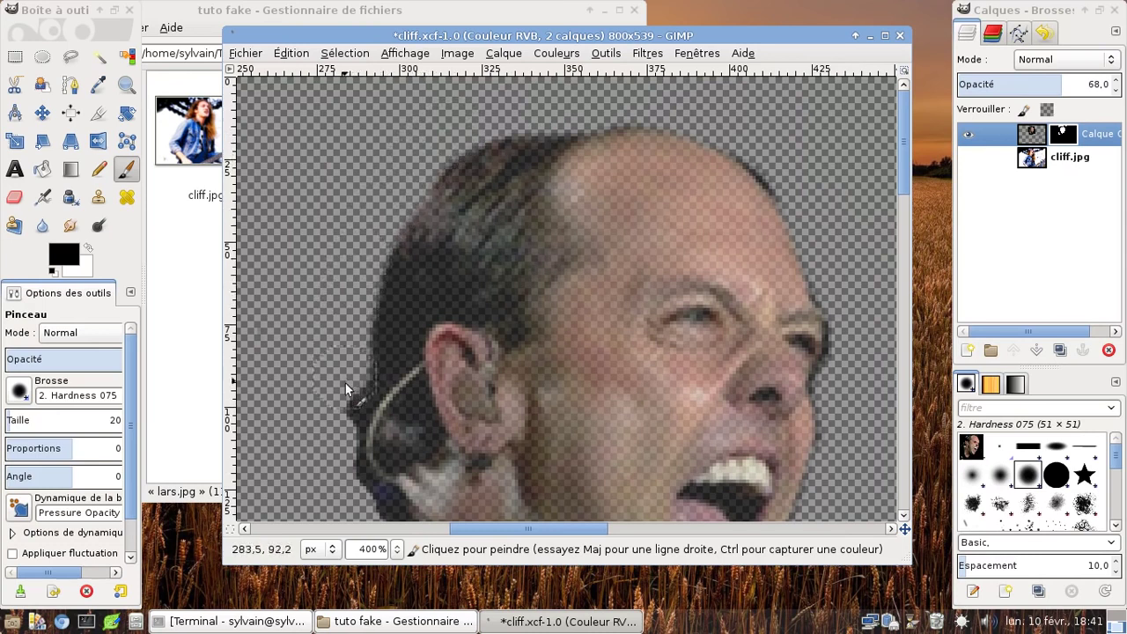
scroll(327, 284, "down", 2)
scroll(327, 284, "down", 2)
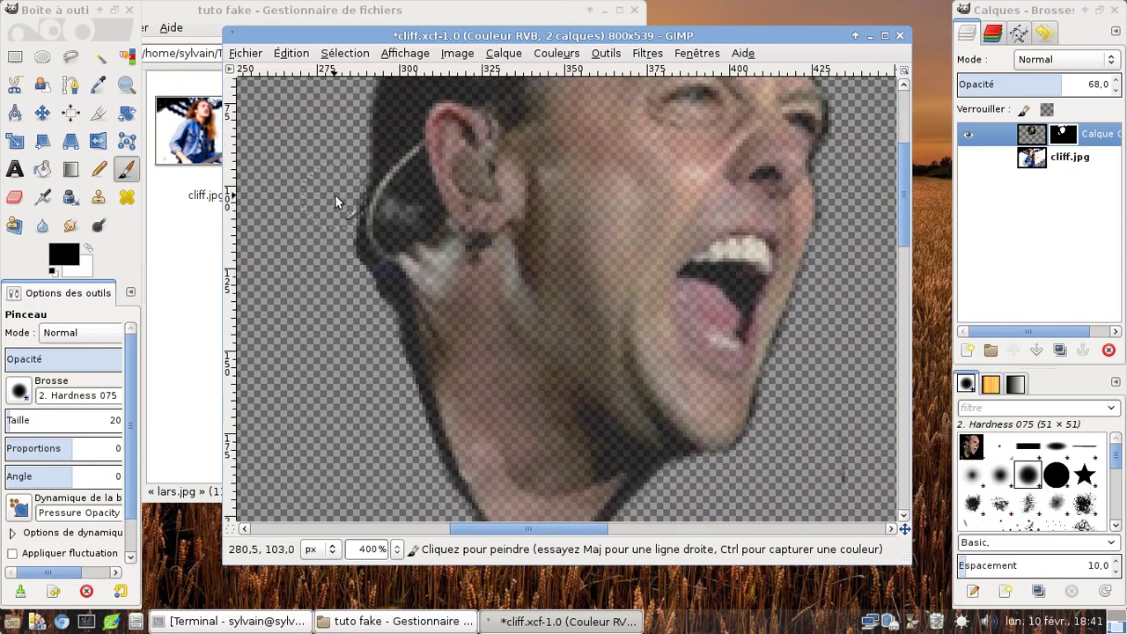
left_click_drag(354, 273, 401, 380)
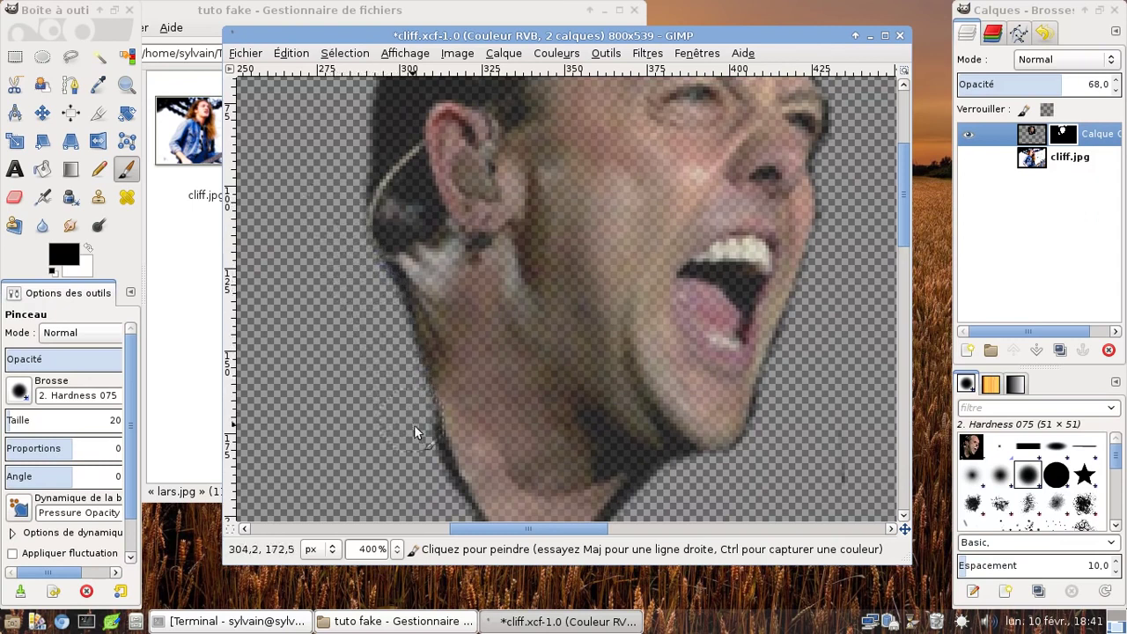
scroll(416, 482, "down", 3)
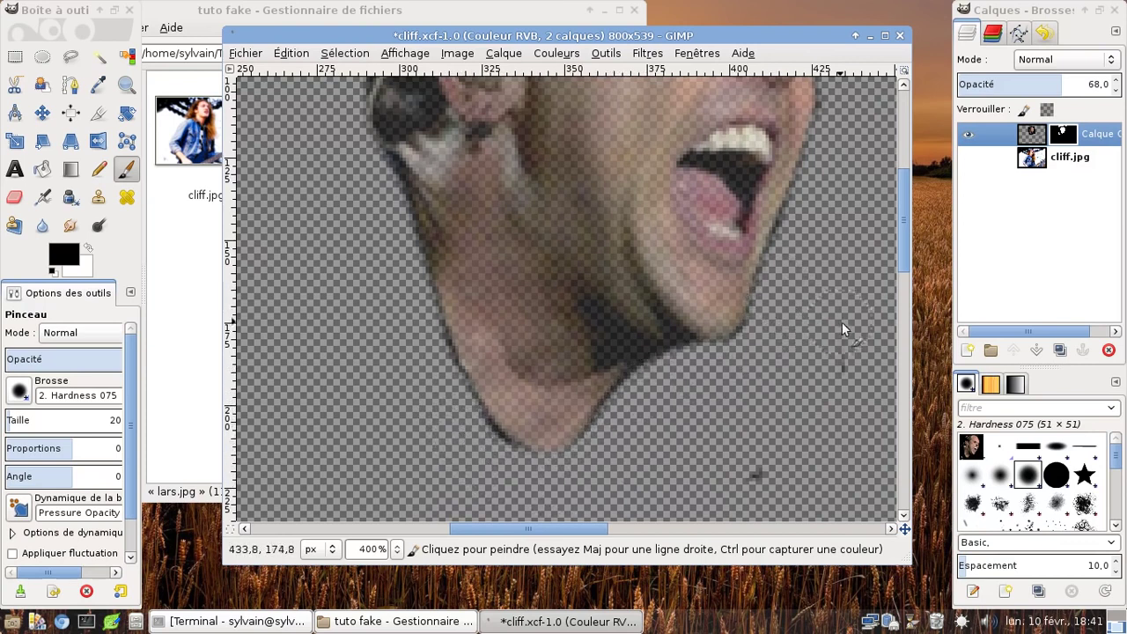
scroll(718, 458, "down", 3)
scroll(709, 453, "up", 4)
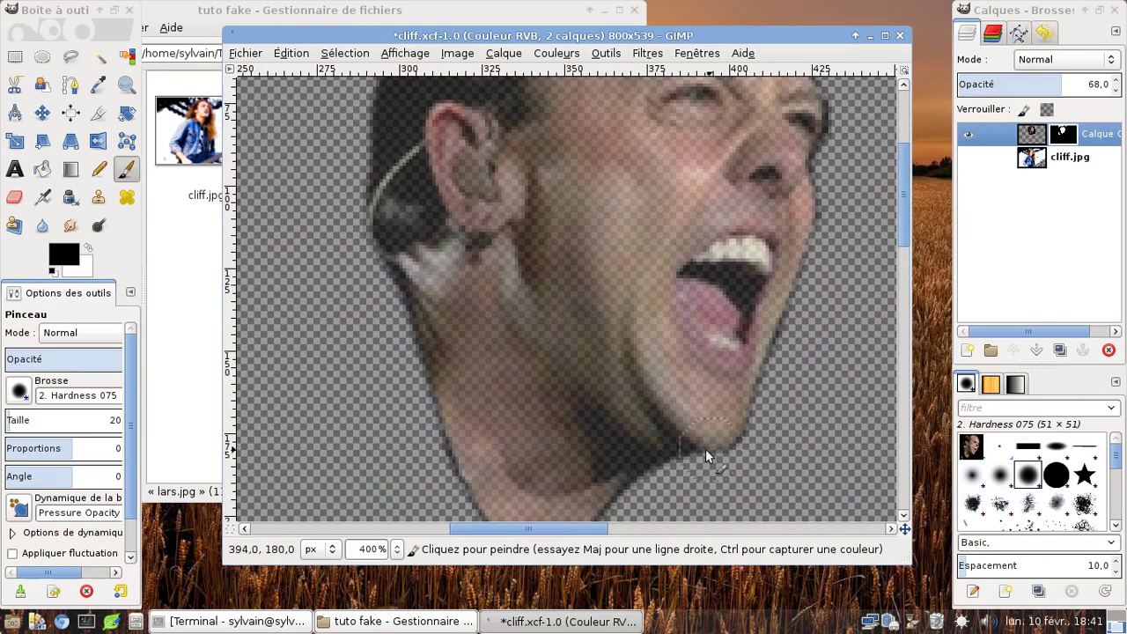
left_click(396, 548)
left_click(374, 465)
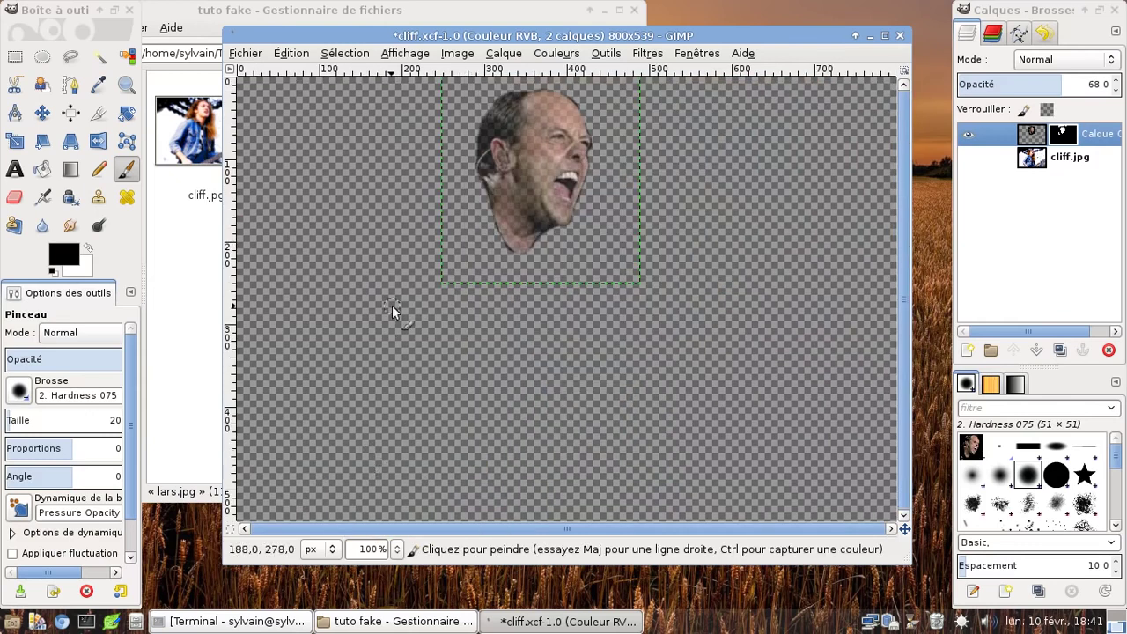
Show the cliff.jpg background and raise the face layer's opacity to 100
left_click(969, 158)
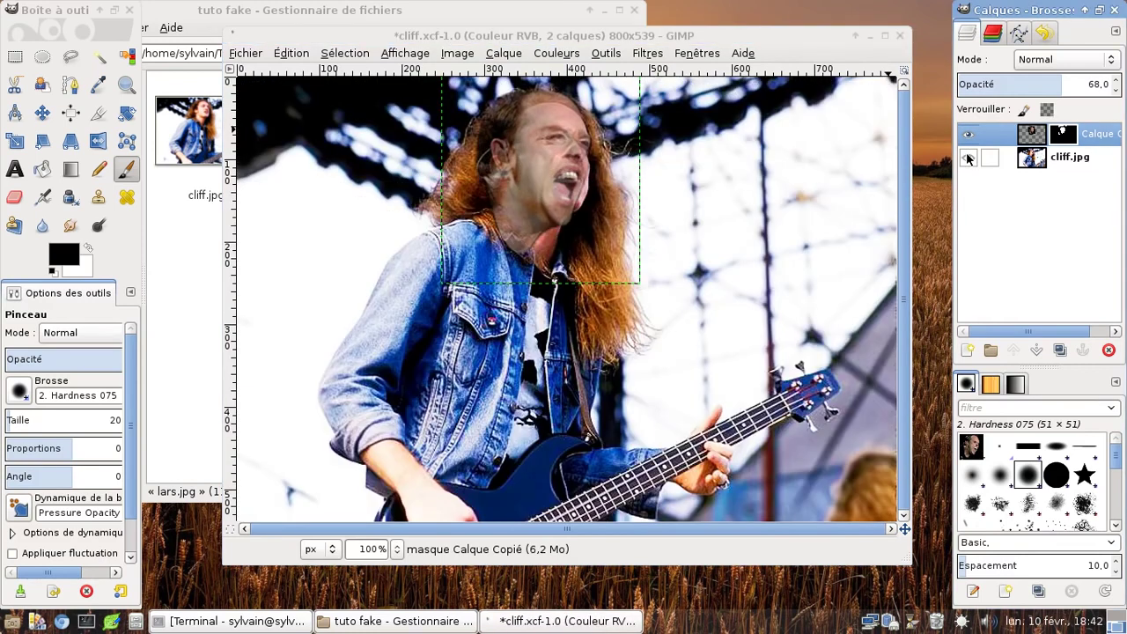
left_click(1118, 80)
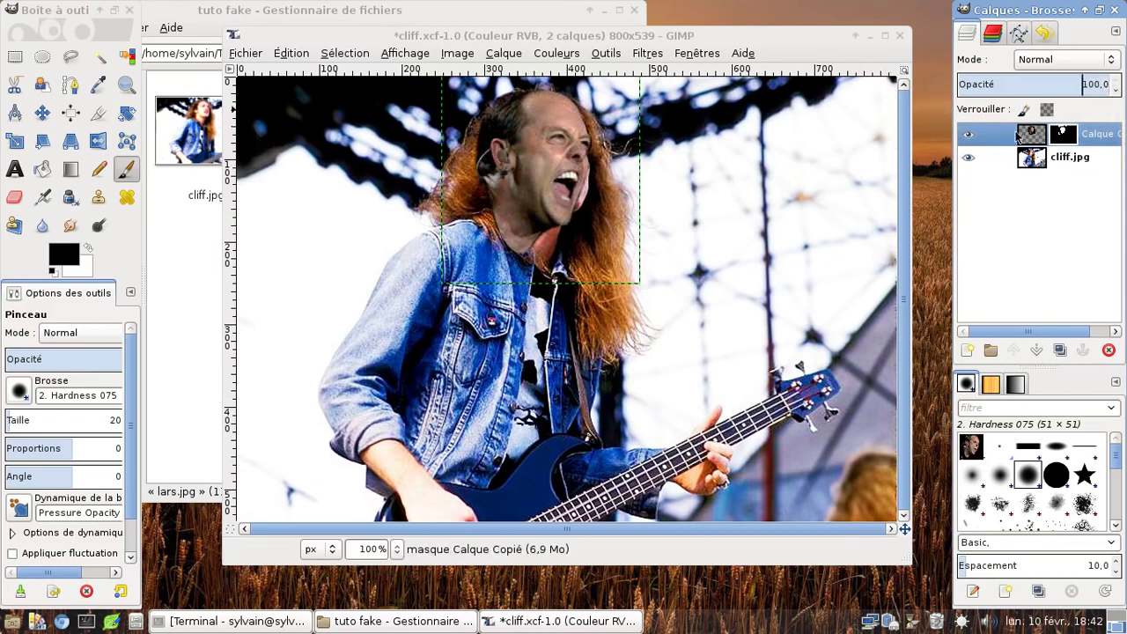
left_click(1032, 134)
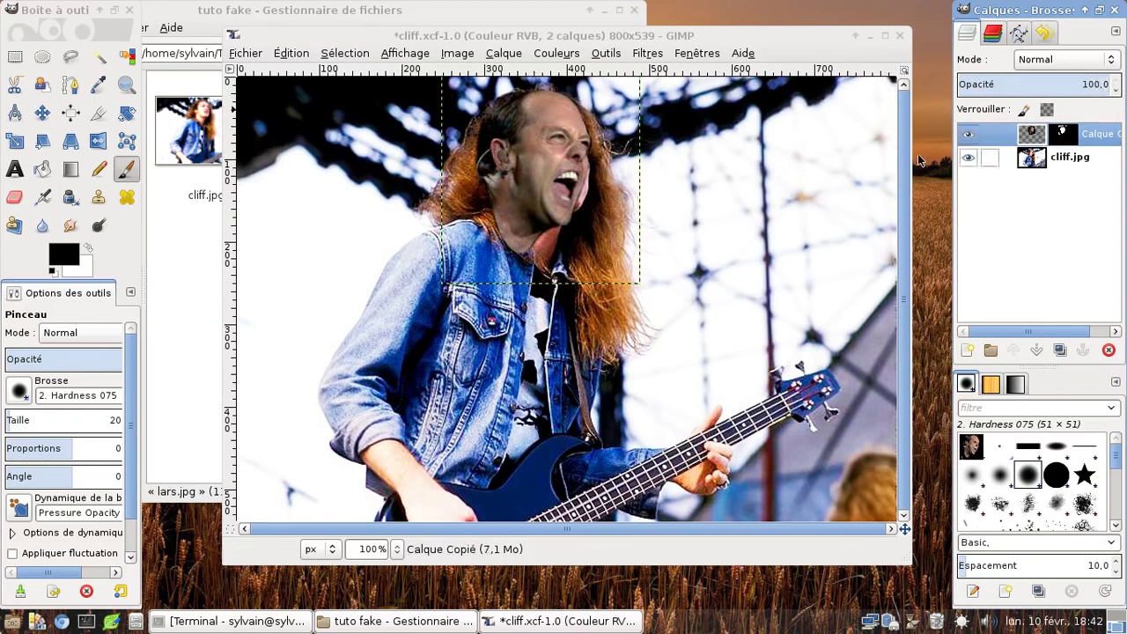
double_click(1039, 141)
left_click(586, 422)
Nudge the face layer slightly right with the Move tool and toggle its visibility to compare
key("m")
mouse_move(539, 163)
left_mouse_down()
mouse_move(575, 167)
mouse_move(549, 171)
left_mouse_up()
key("ctrl+c")
left_click(968, 132)
left_click(968, 134)
left_click(968, 135)
left_click(967, 137)
left_click(968, 136)
left_click(967, 137)
left_click(967, 137)
left_click(967, 137)
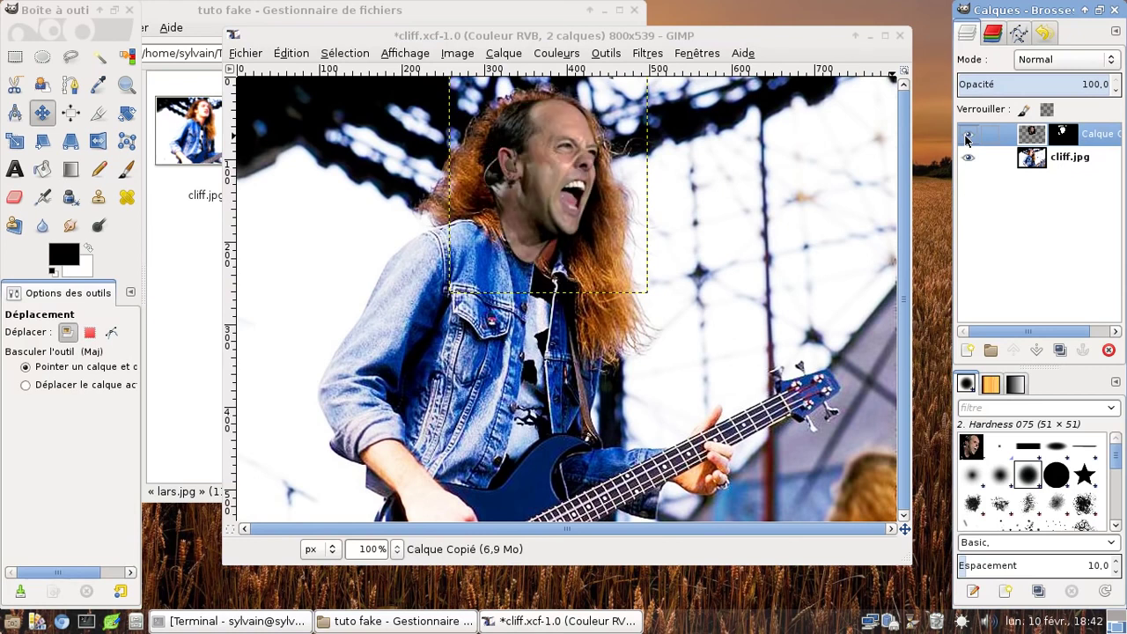
left_click(967, 137)
left_click(967, 137)
left_click(967, 137)
left_click(968, 137)
Paint out the dark strand at the neck in black on the mask, keeping opacity at 100
left_click(1065, 139)
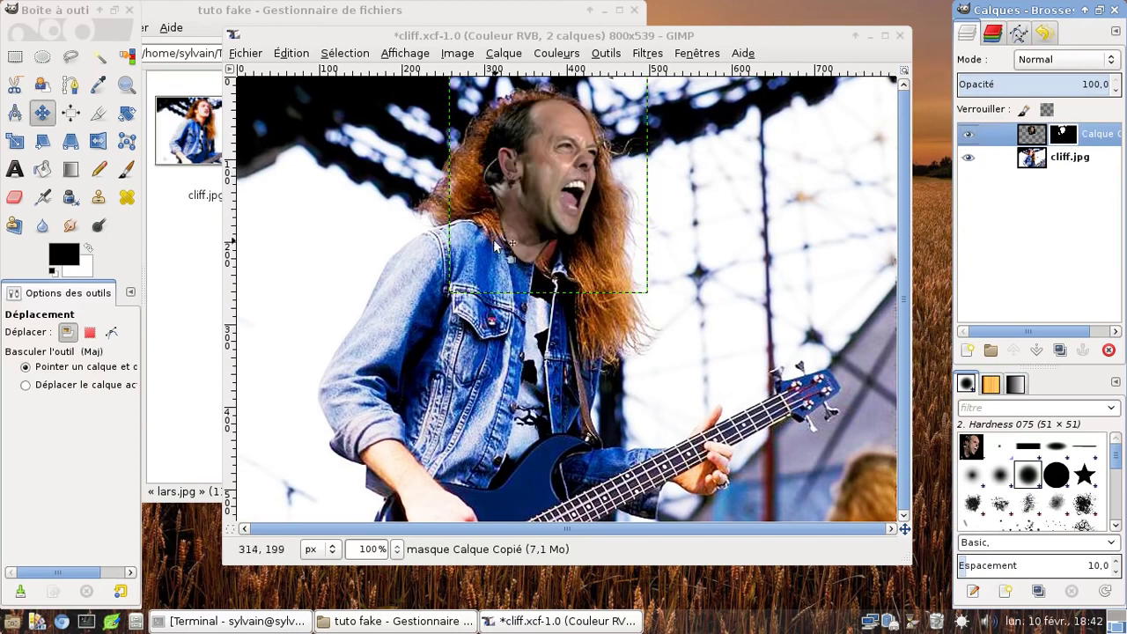
key("p")
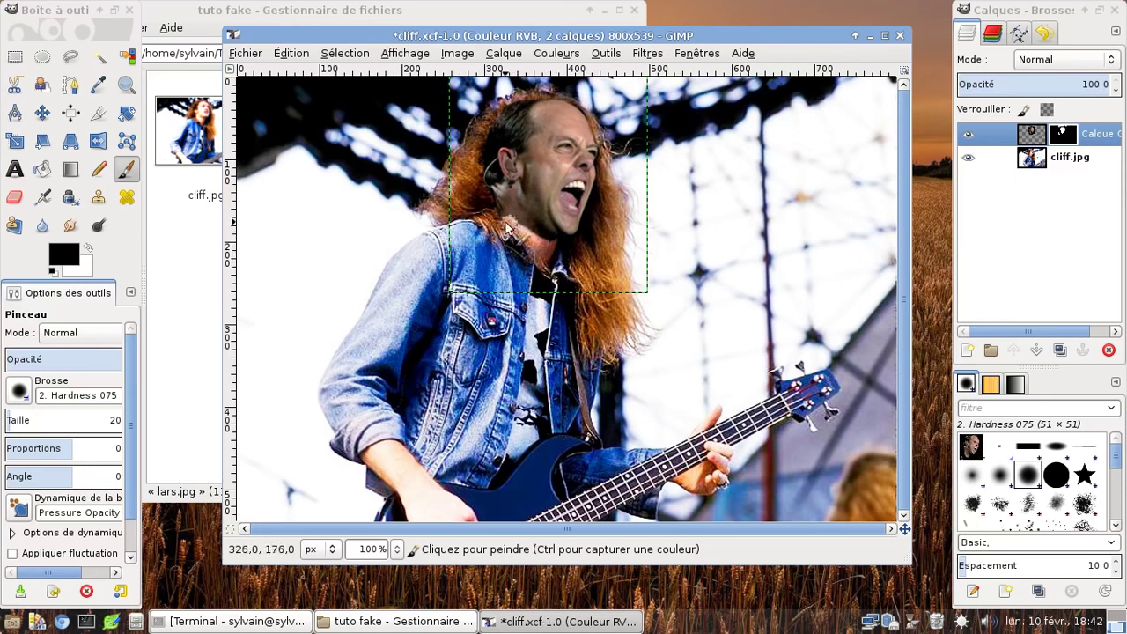
left_click(88, 253)
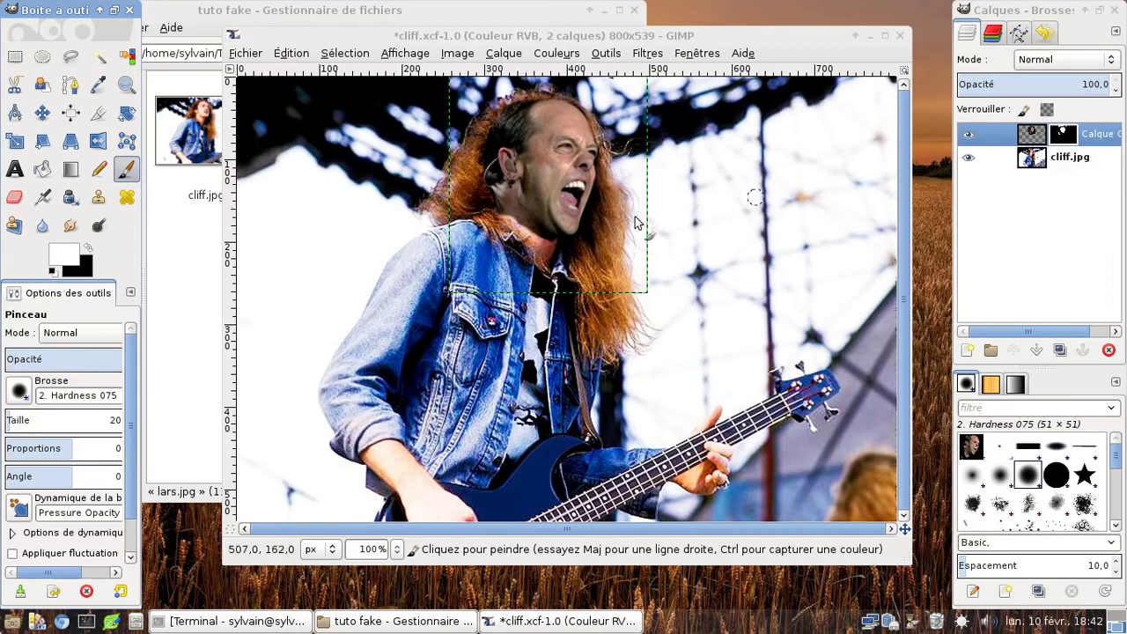
left_click(502, 220)
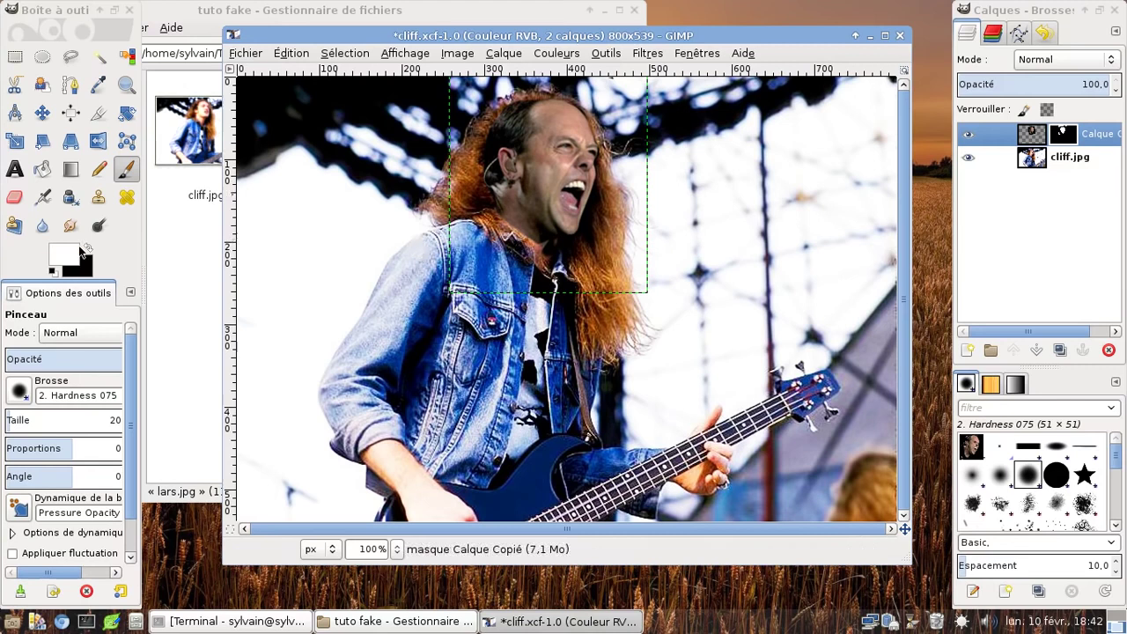
left_click(87, 249)
left_click_drag(568, 257, 563, 284)
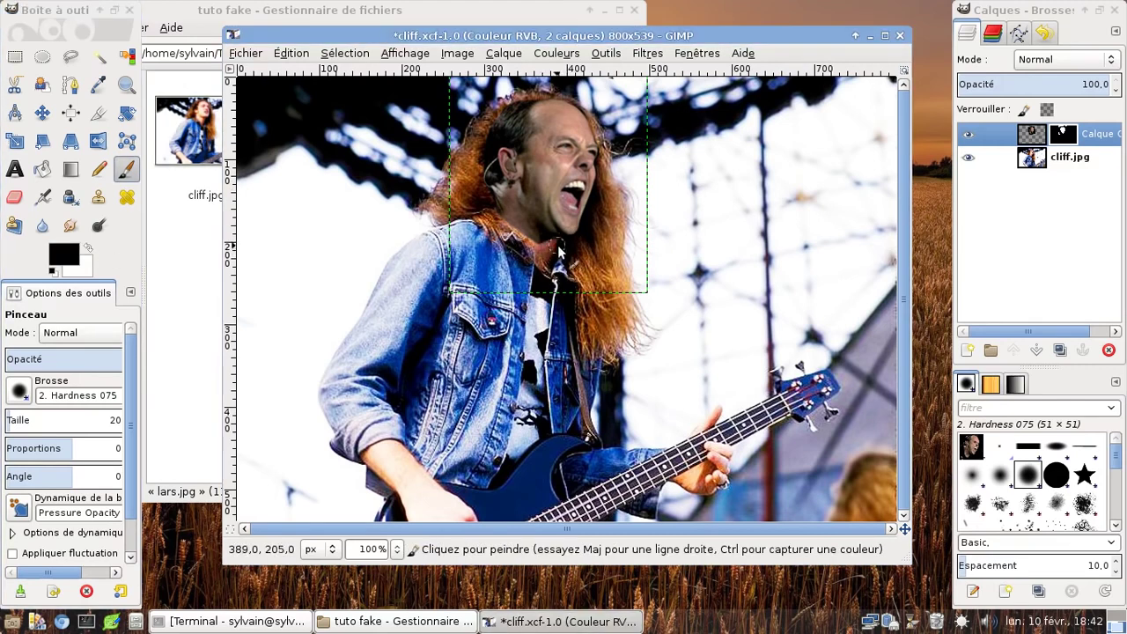
left_click(1117, 89)
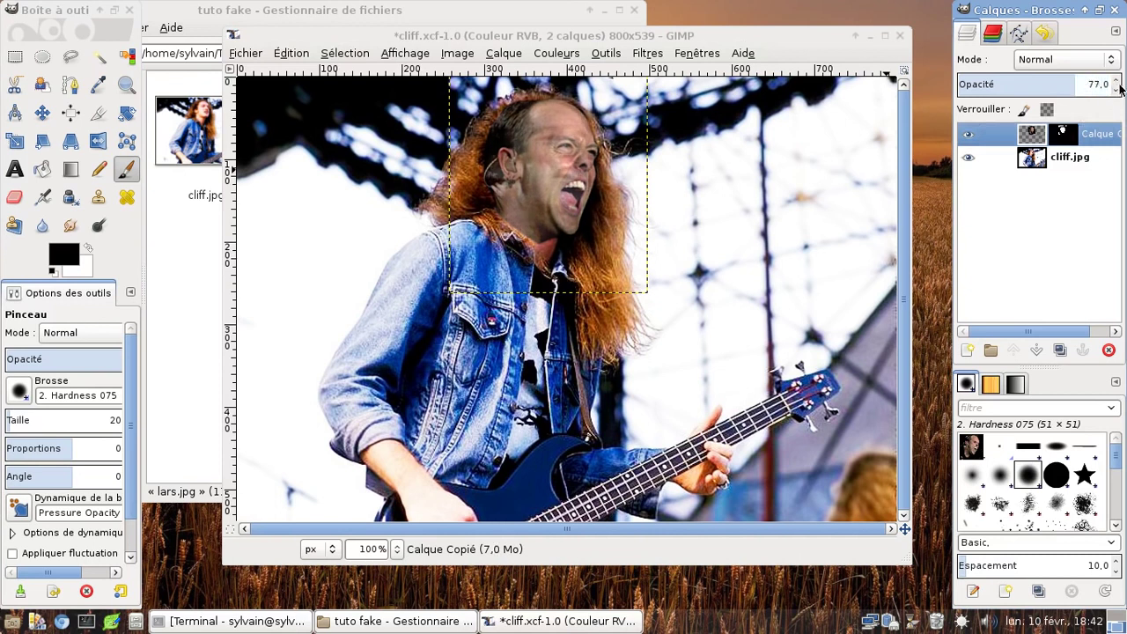
left_click(1119, 82)
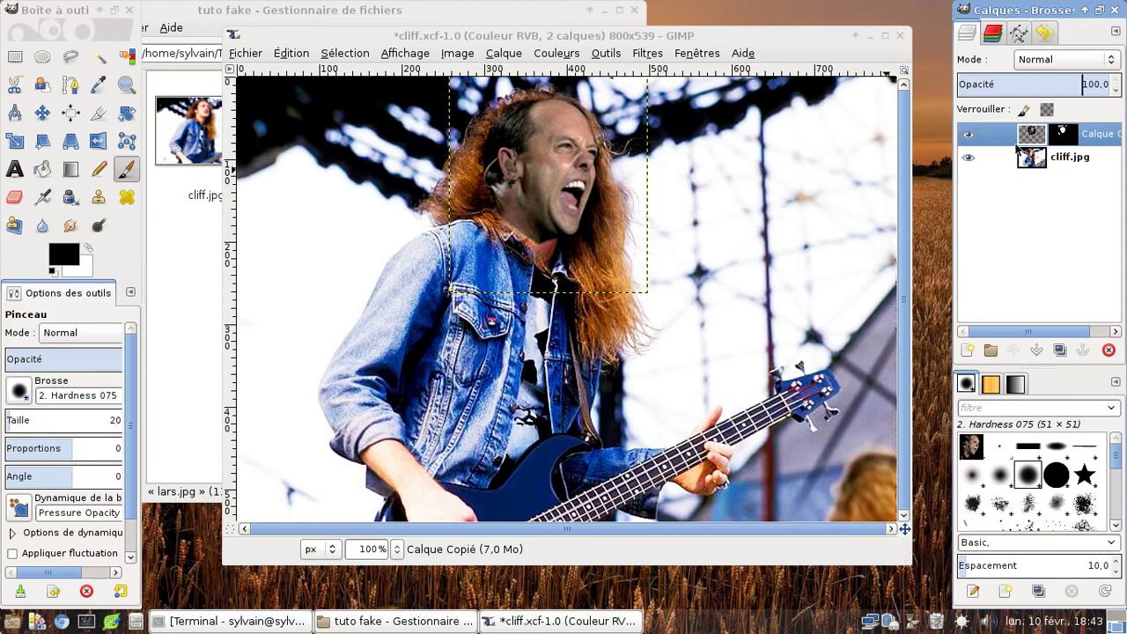
Display the face layer's black-and-white mask on the canvas via Afficher le masque
right_click(1067, 134)
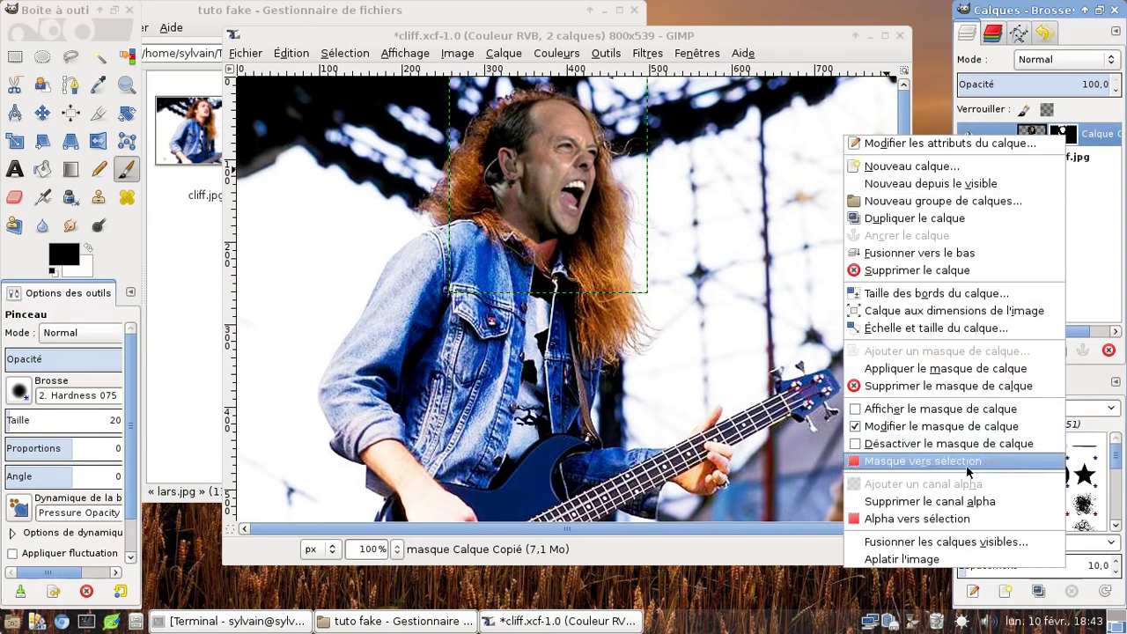
left_click(939, 409)
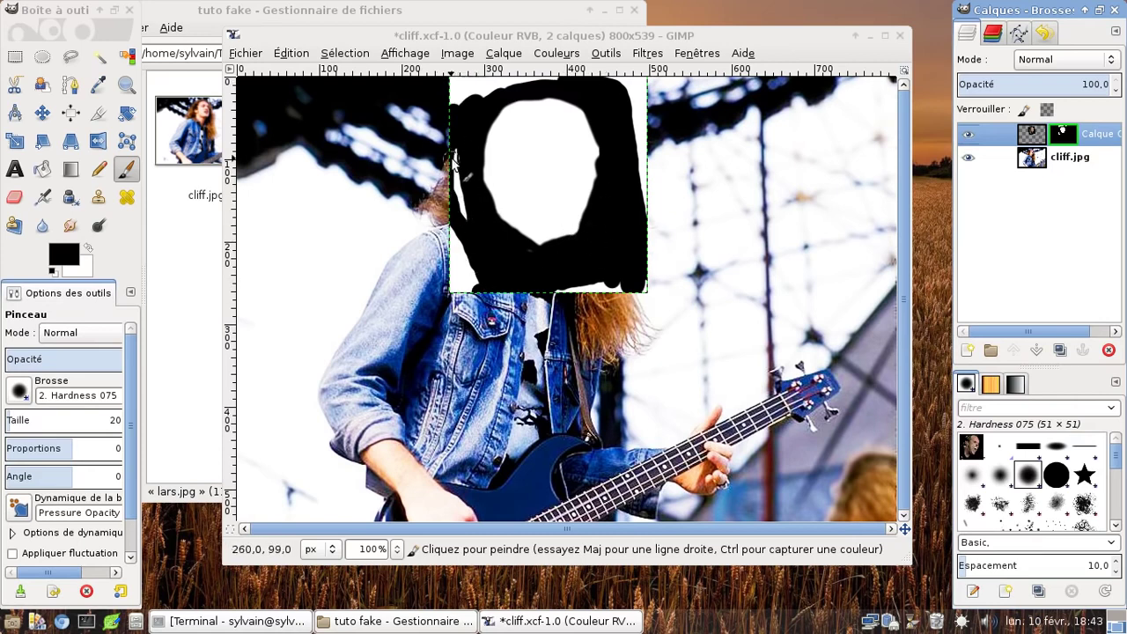
right_click(986, 136)
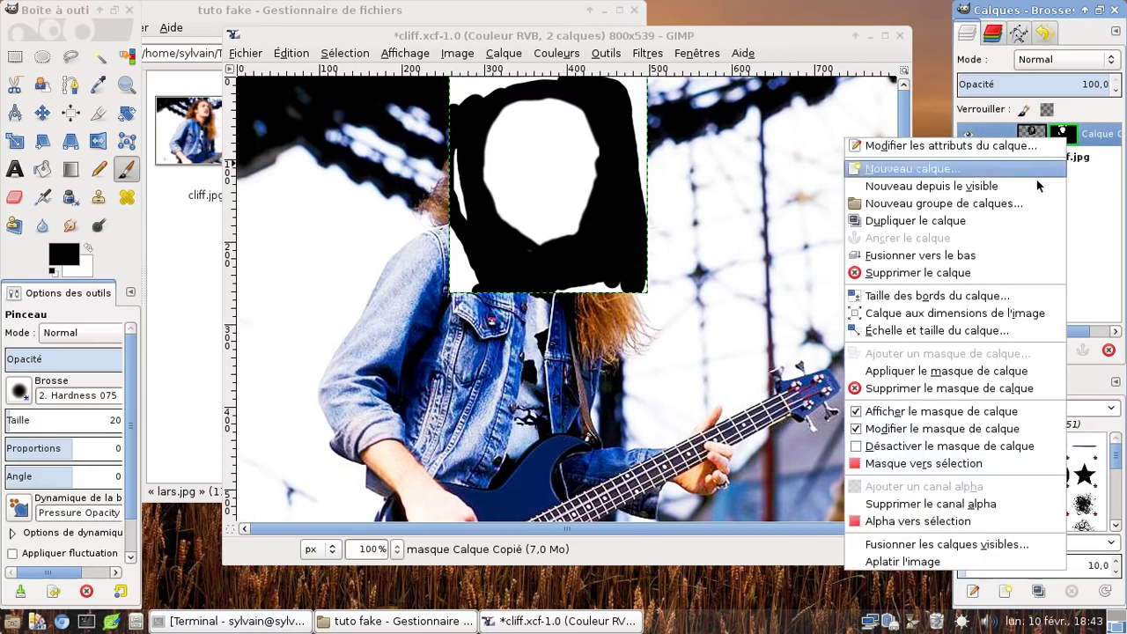
left_click(927, 412)
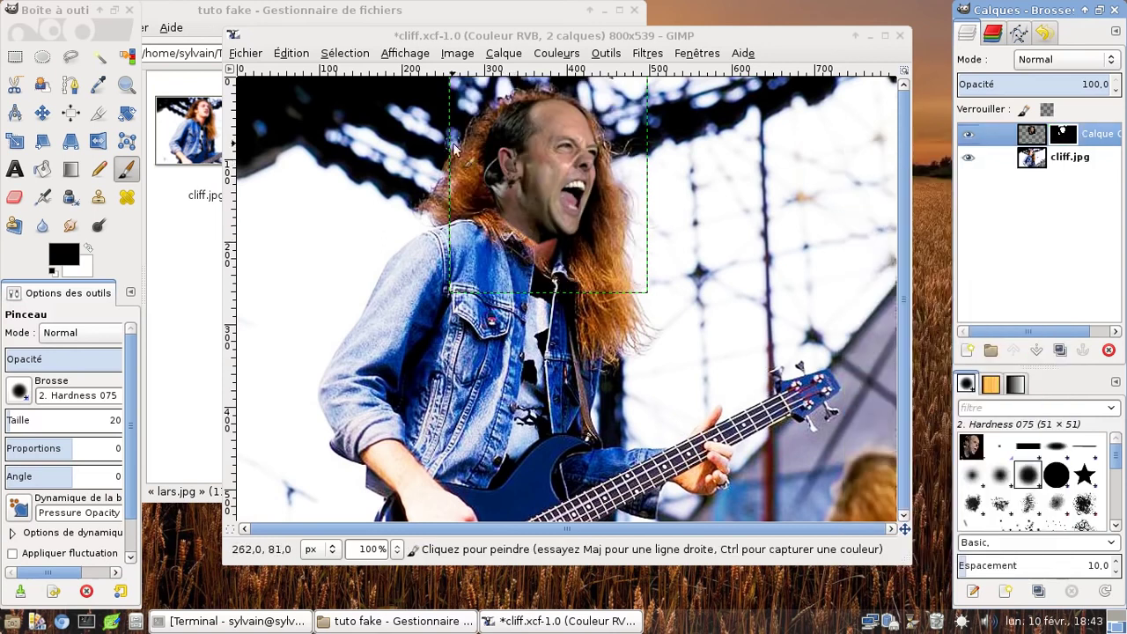
right_click(1061, 134)
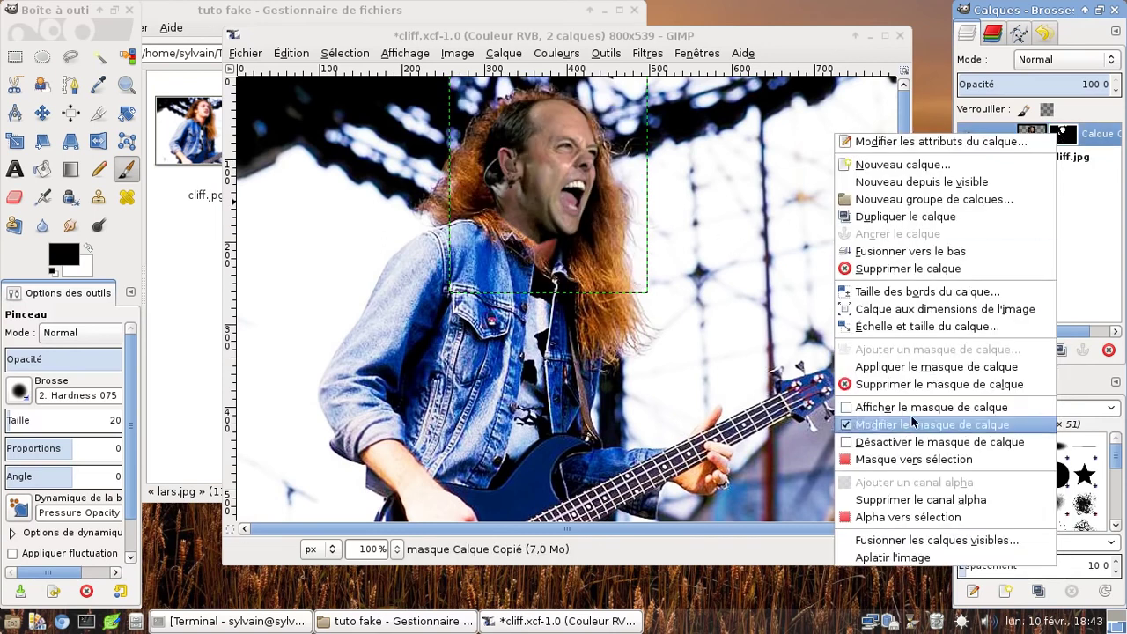
left_click(927, 414)
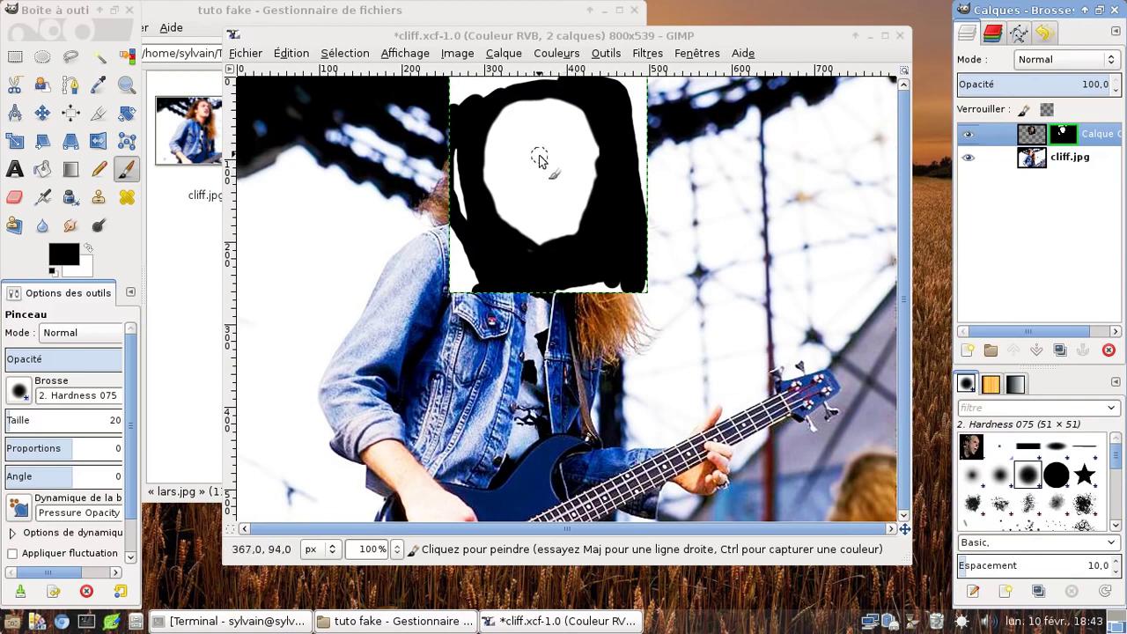
Apply a Flou gaussien of 79 horizontal and 5 vertical to the mask
left_click(606, 54)
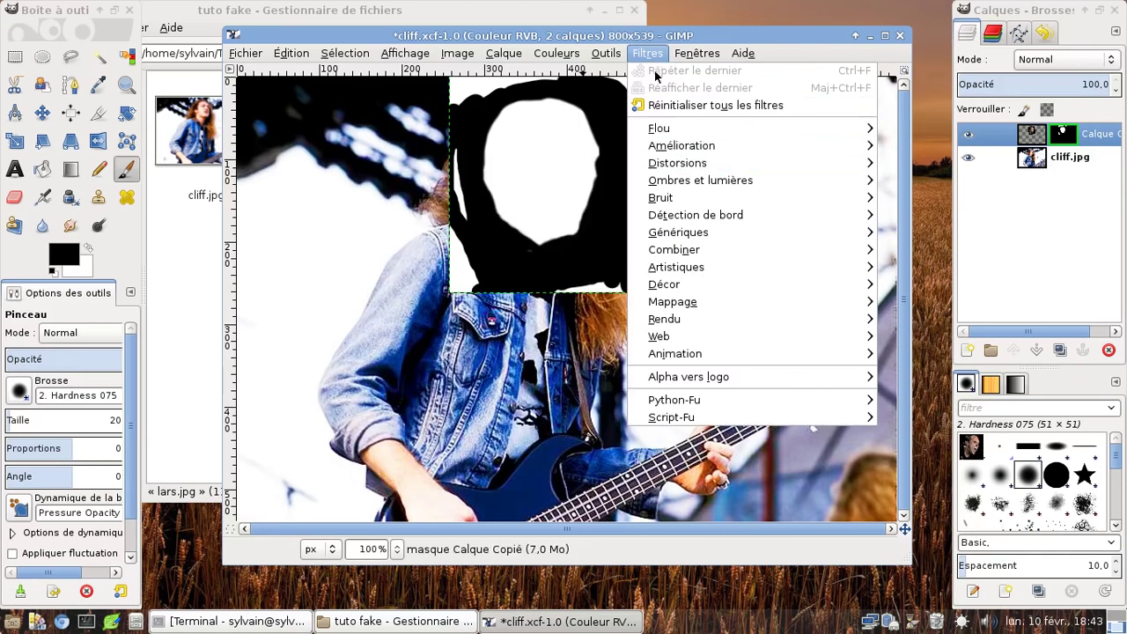
left_click(934, 146)
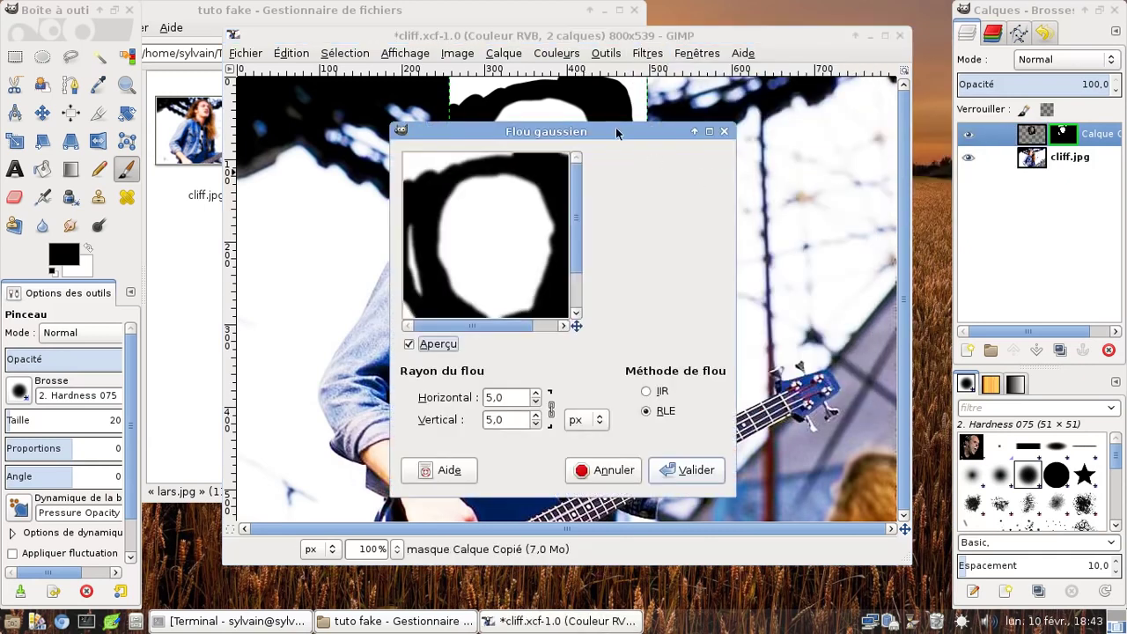
left_click_drag(542, 121, 259, 94)
left_click(243, 358)
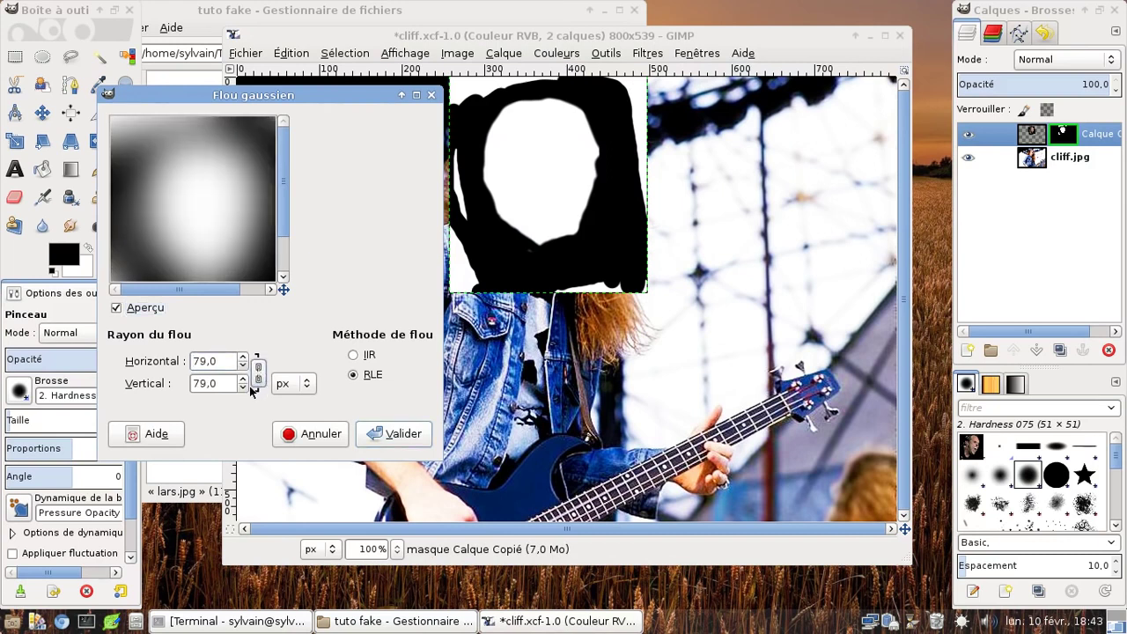
left_click(242, 388)
left_click(242, 388)
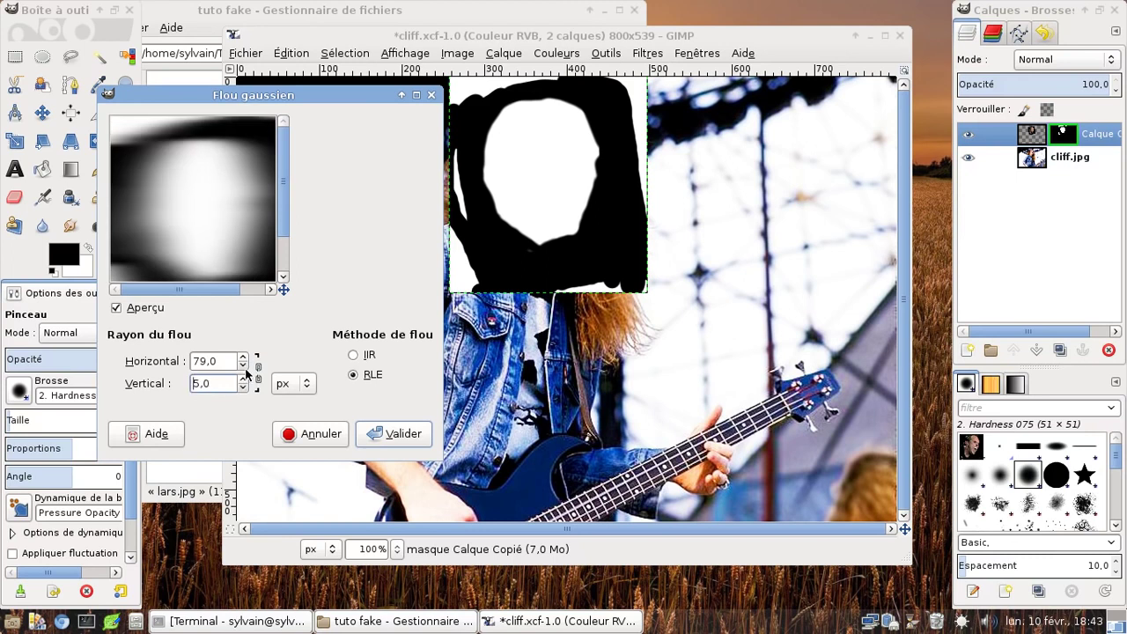
left_click(383, 423)
left_click(968, 136)
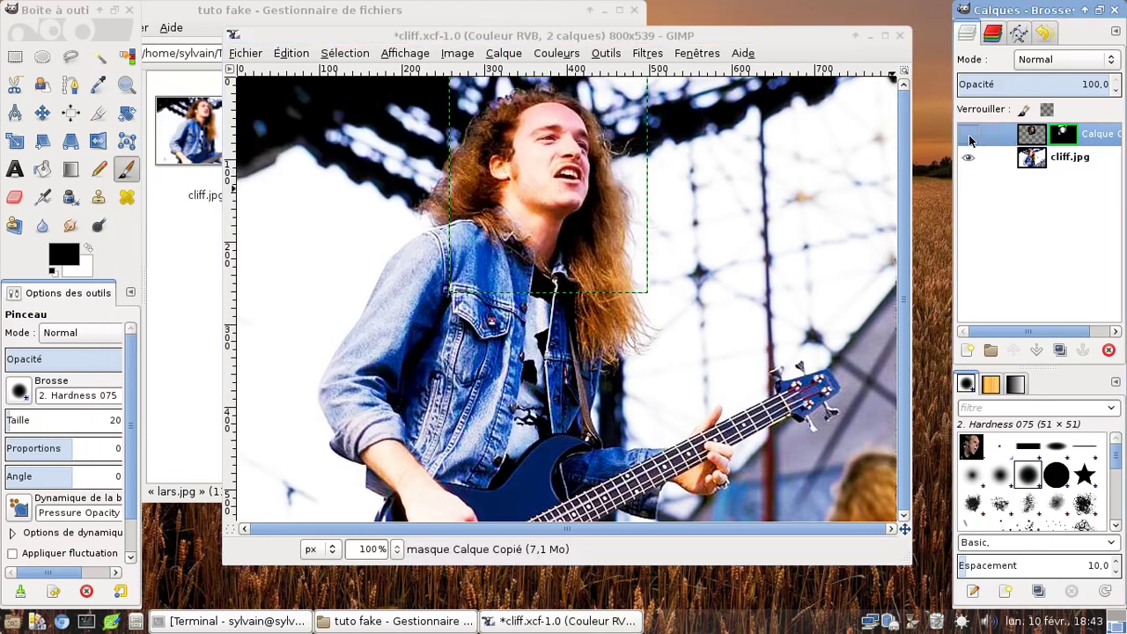
left_click(969, 137)
Undo the 79×5 mask blur with Ctrl+Z and turn off the mask view to see the composite
right_click(1067, 137)
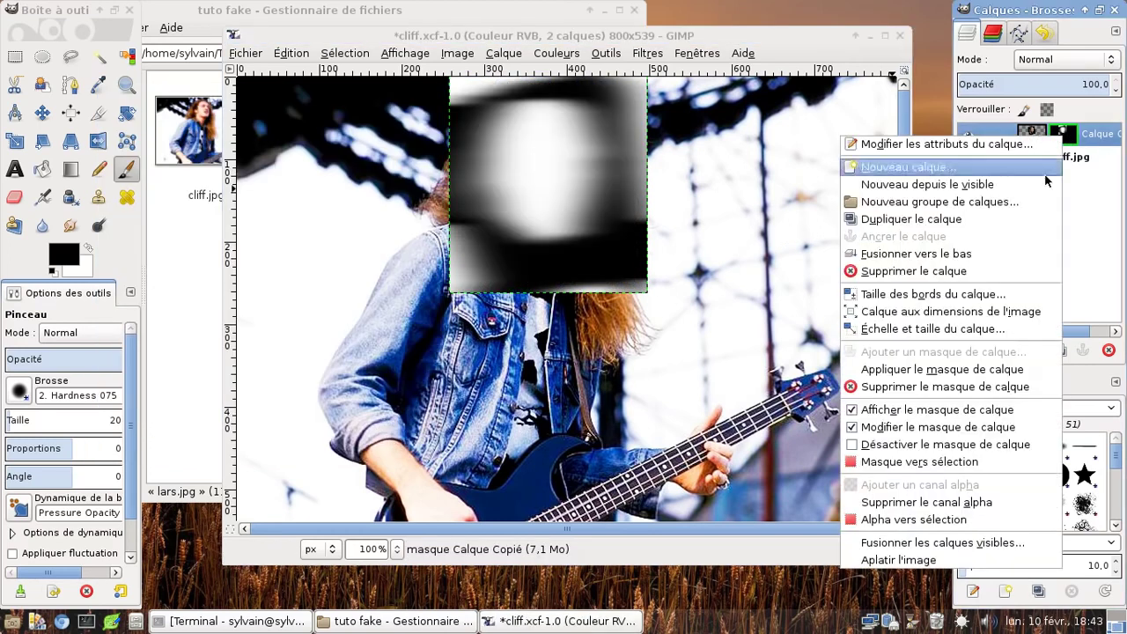
left_click(919, 410)
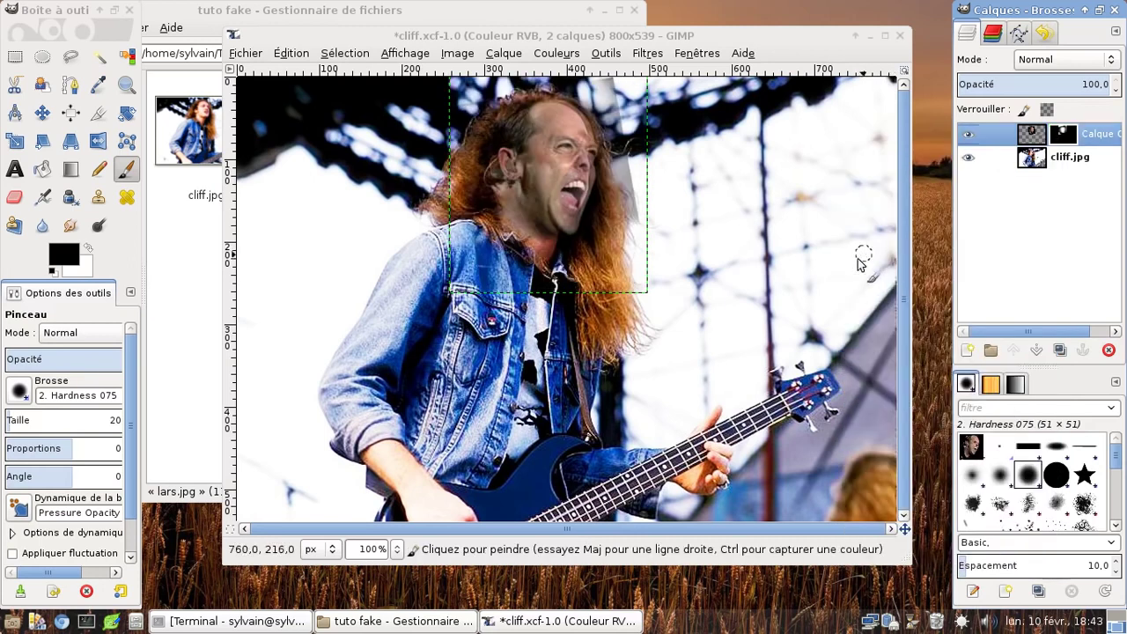
key("ctrl+c")
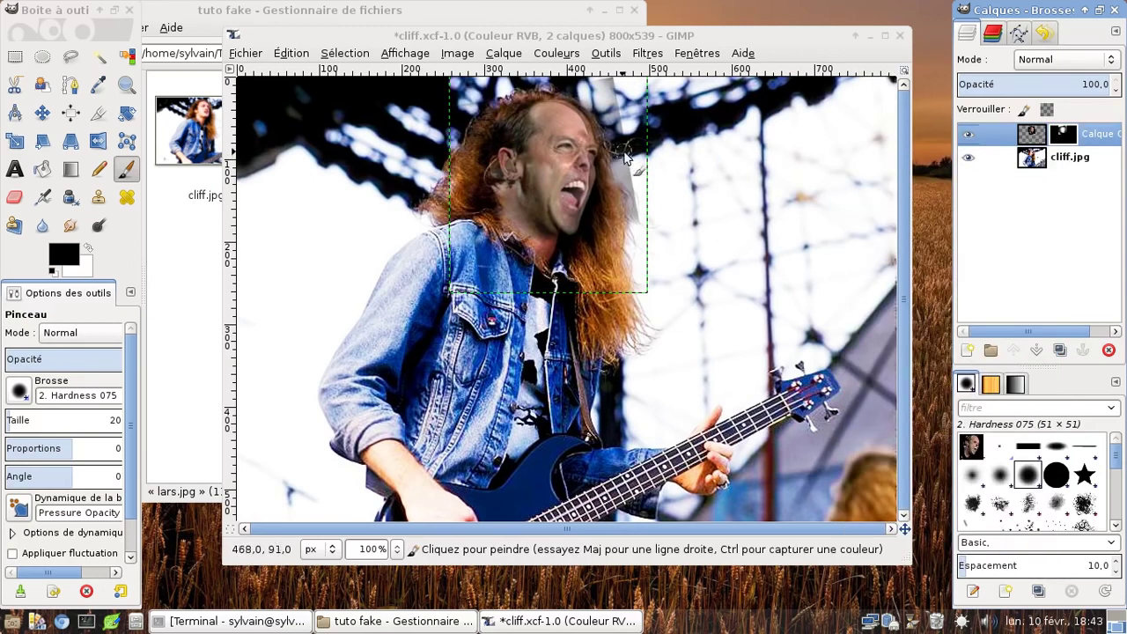
right_click(1061, 136)
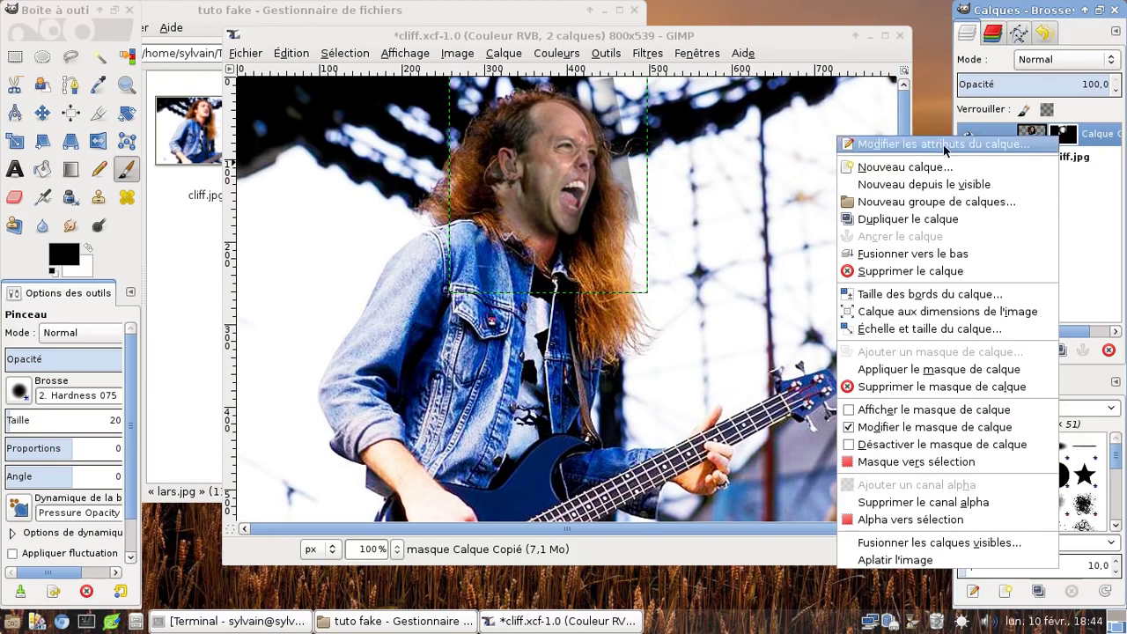
left_click(950, 409)
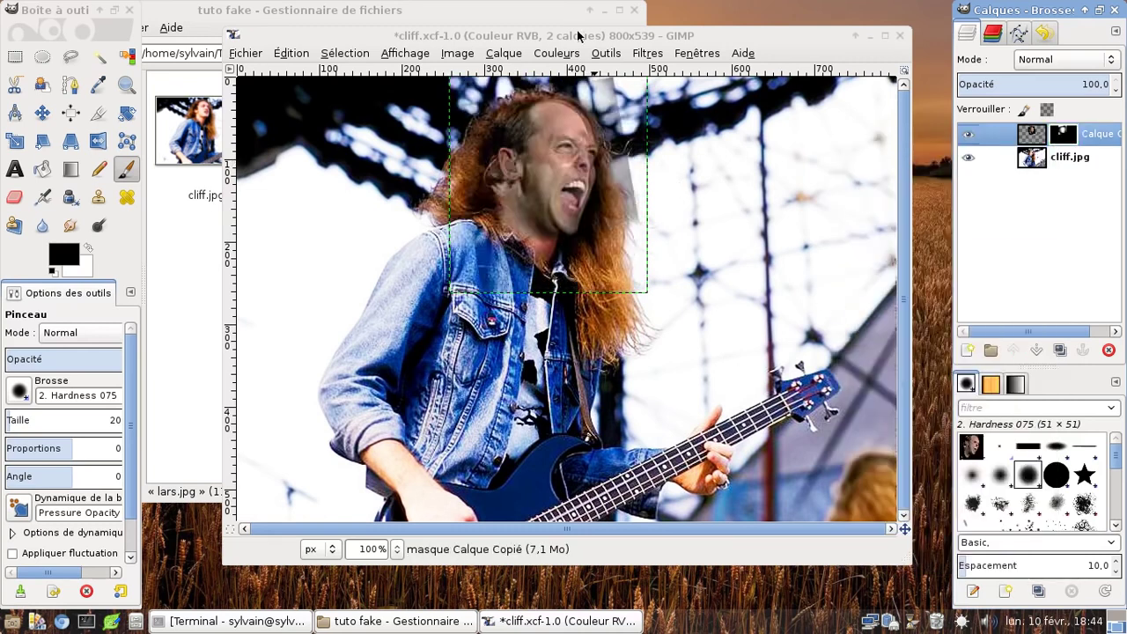
key("ctrl+z")
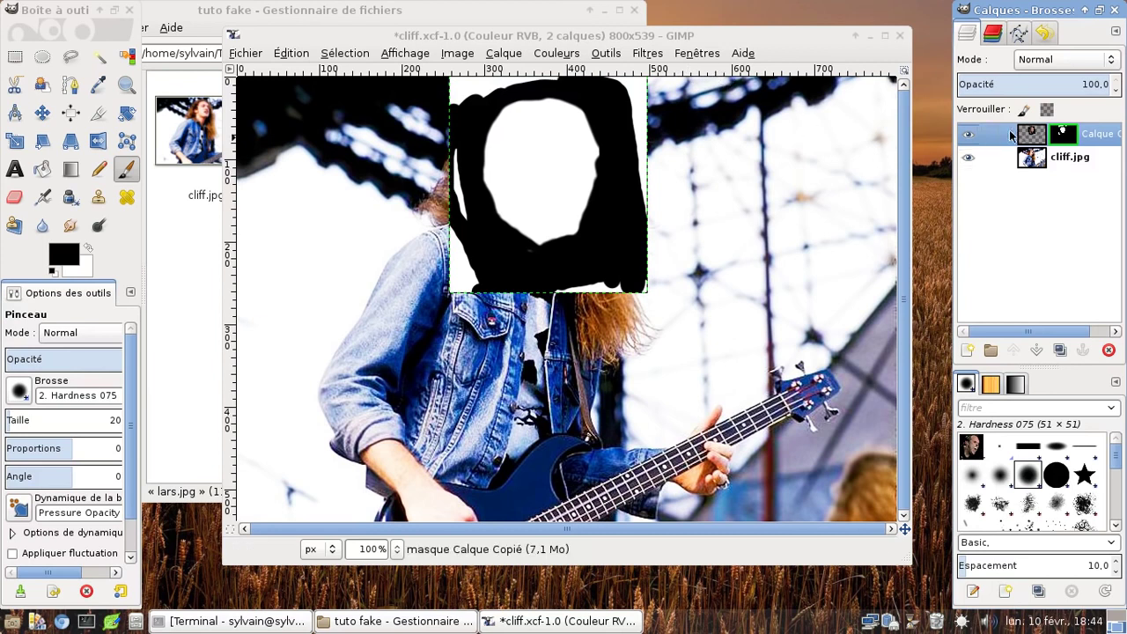
left_click(1030, 134)
right_click(1068, 132)
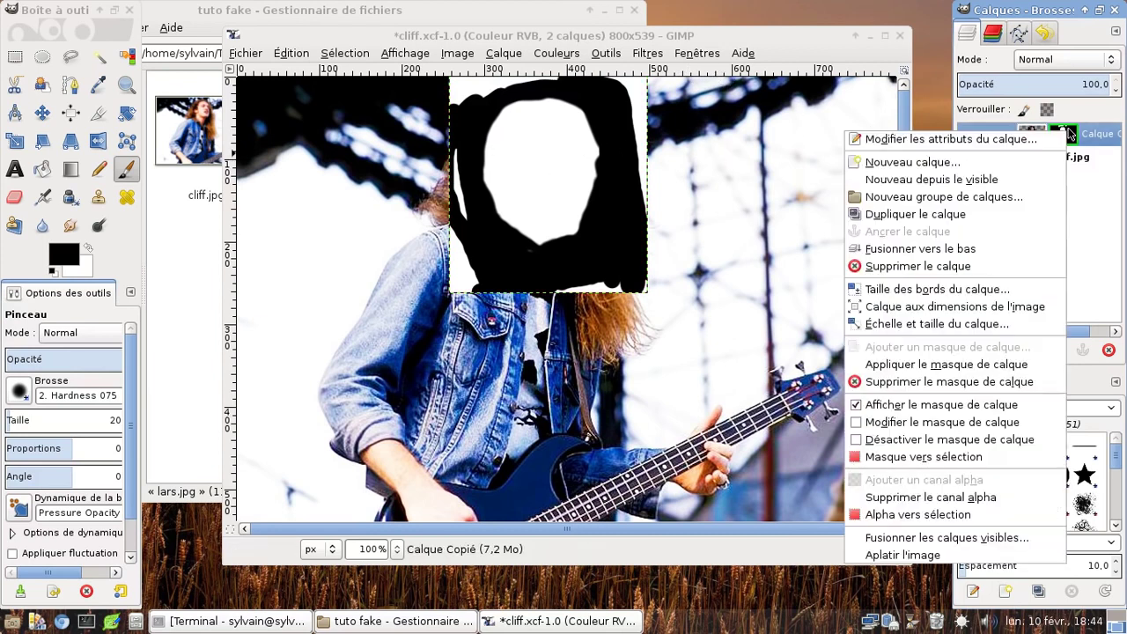
left_click(930, 405)
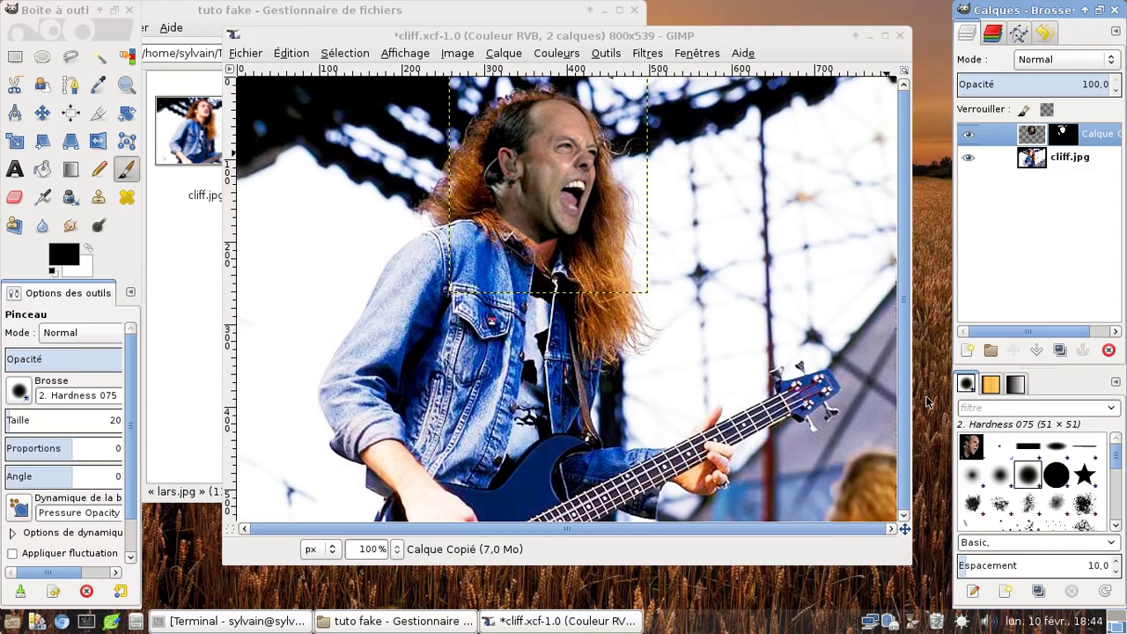
Reposition the pasted face layer with the Move tool and bring up the Couleurs menu
key("m")
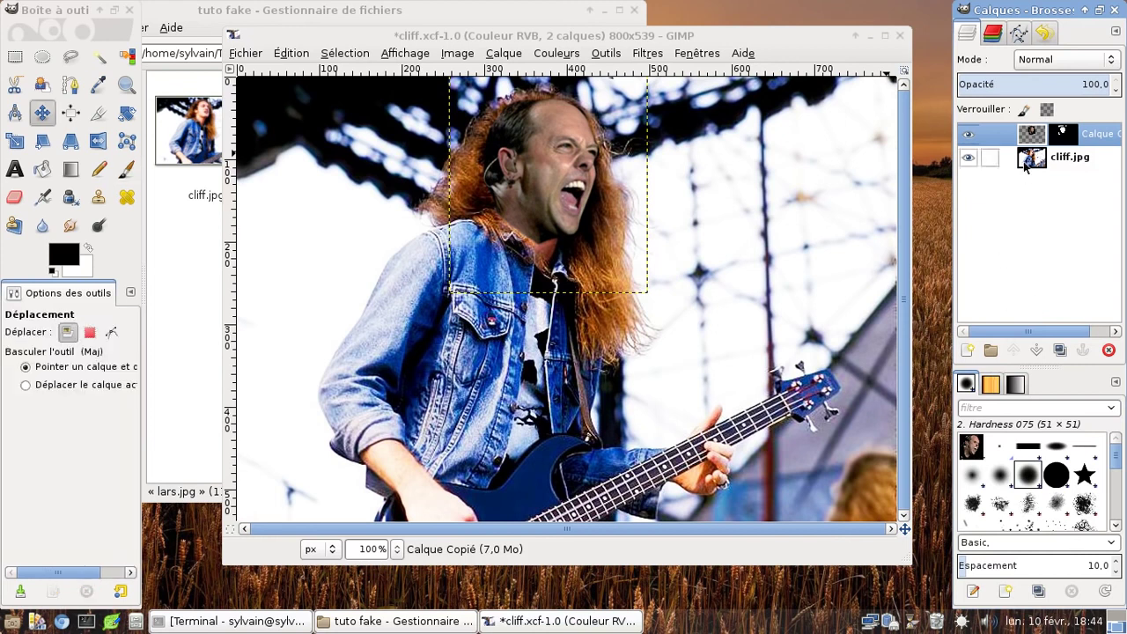
mouse_move(544, 170)
left_mouse_down()
mouse_move(560, 171)
mouse_move(483, 162)
left_mouse_up()
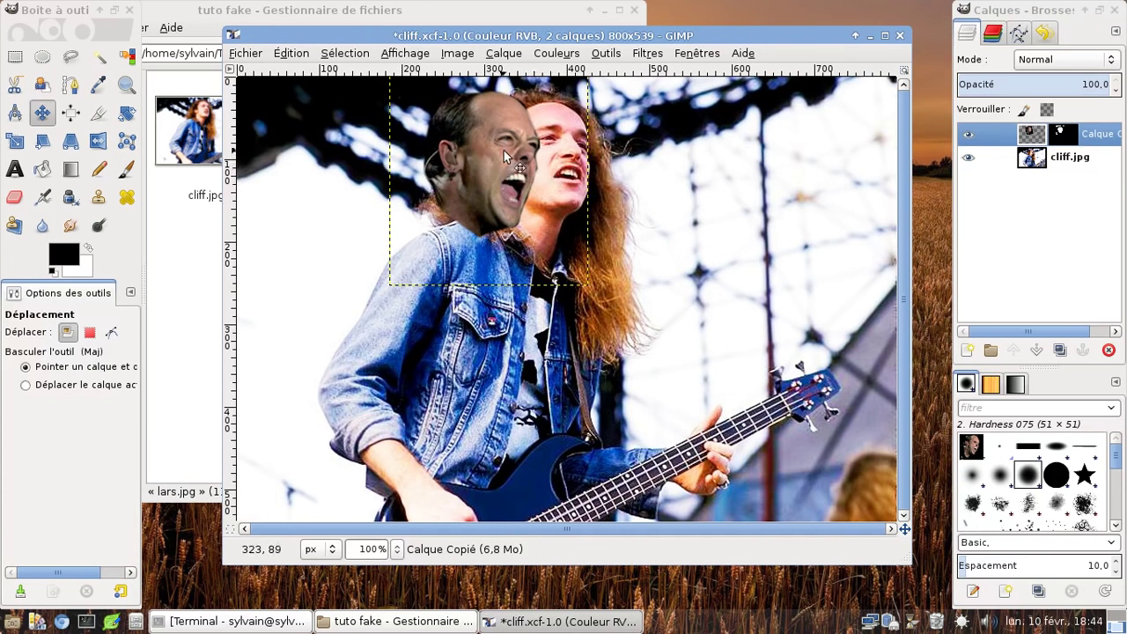
left_click(546, 55)
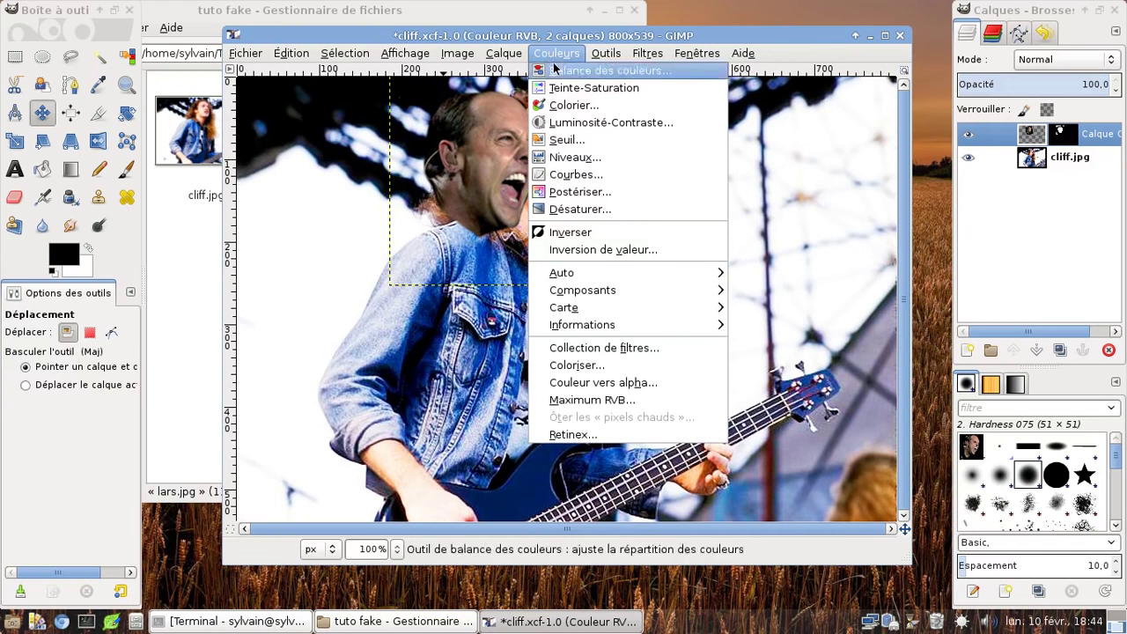
Apply Luminosité-Contraste with brightness 46 and contrast 33 to the face layer
left_click(616, 124)
mouse_move(637, 32)
left_mouse_down()
mouse_move(587, 58)
mouse_move(521, 301)
mouse_move(574, 301)
left_mouse_up()
mouse_move(568, 384)
left_mouse_down()
mouse_move(607, 381)
mouse_move(607, 407)
mouse_move(617, 407)
left_mouse_up()
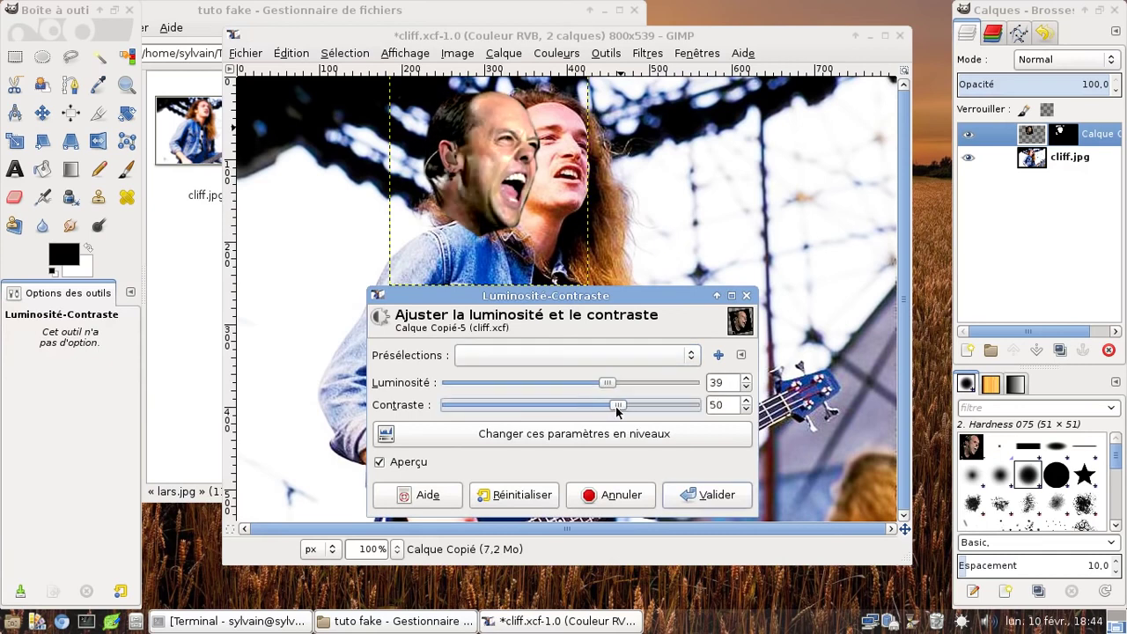
left_click(529, 495)
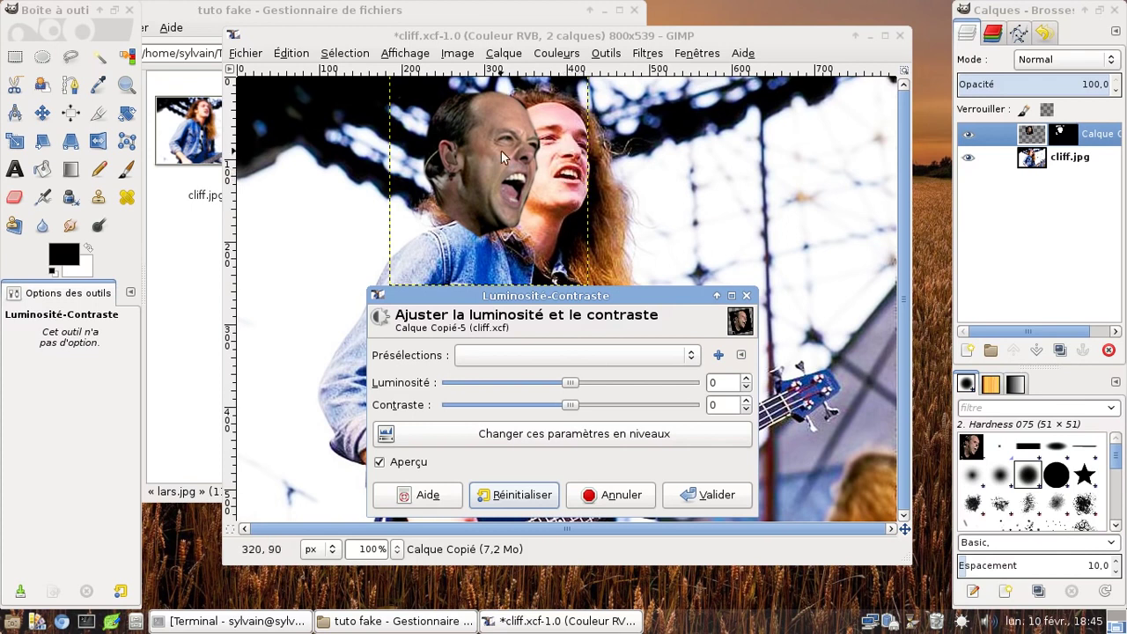
left_click_drag(570, 382, 614, 384)
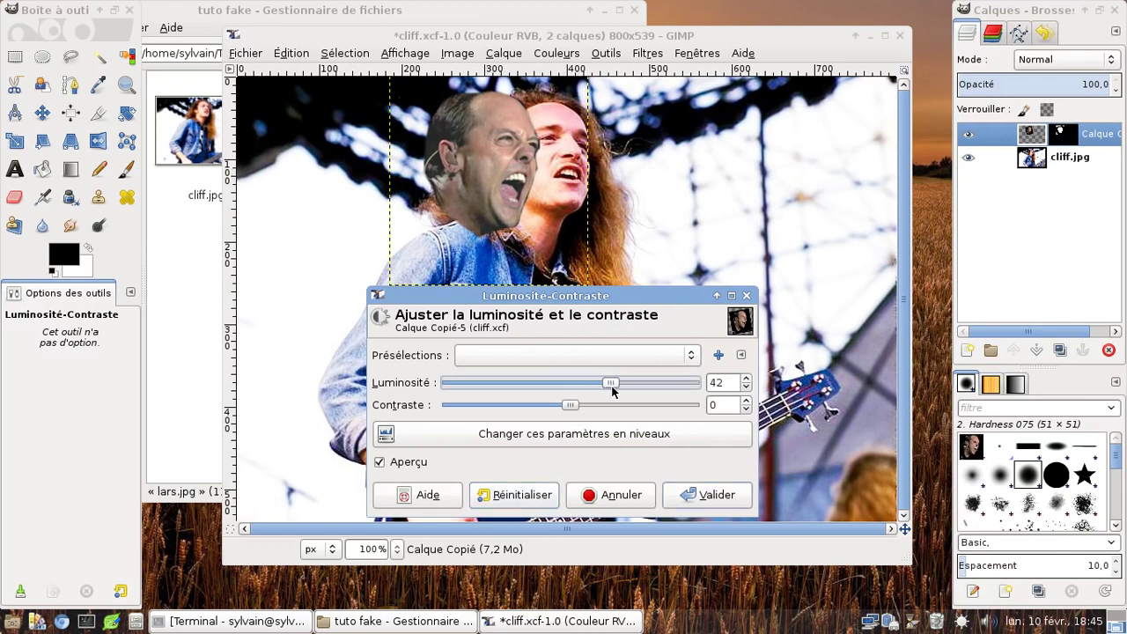
left_click_drag(582, 404, 602, 405)
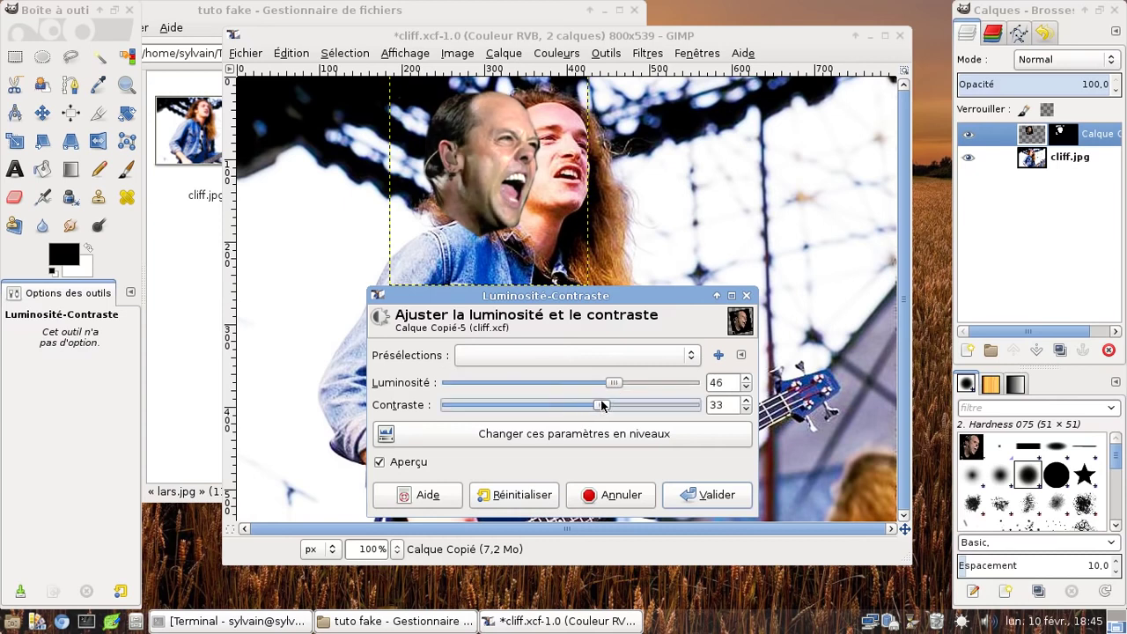
left_click(702, 495)
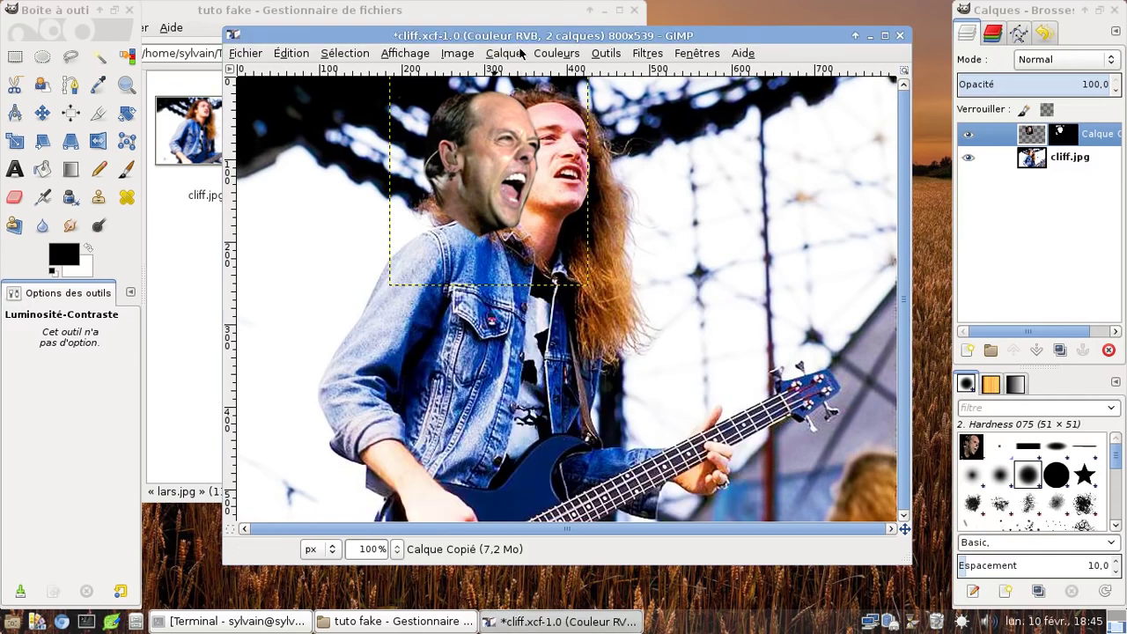
Reselect the face layer's mask and reopen the Couleurs menu for Courbes
left_click(560, 54)
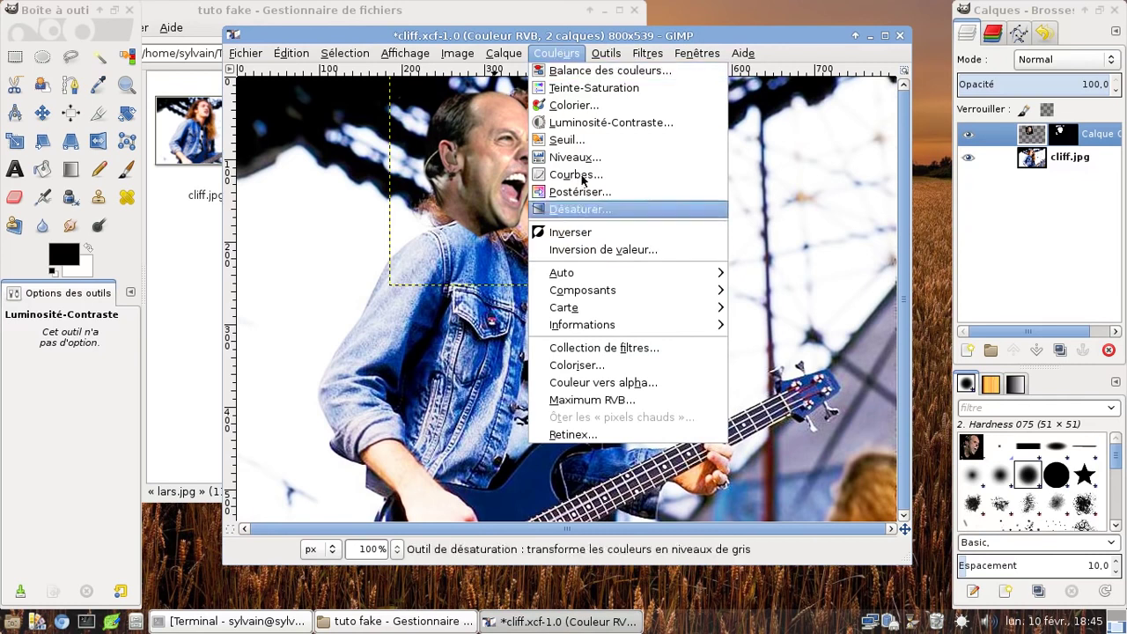
left_click(550, 50)
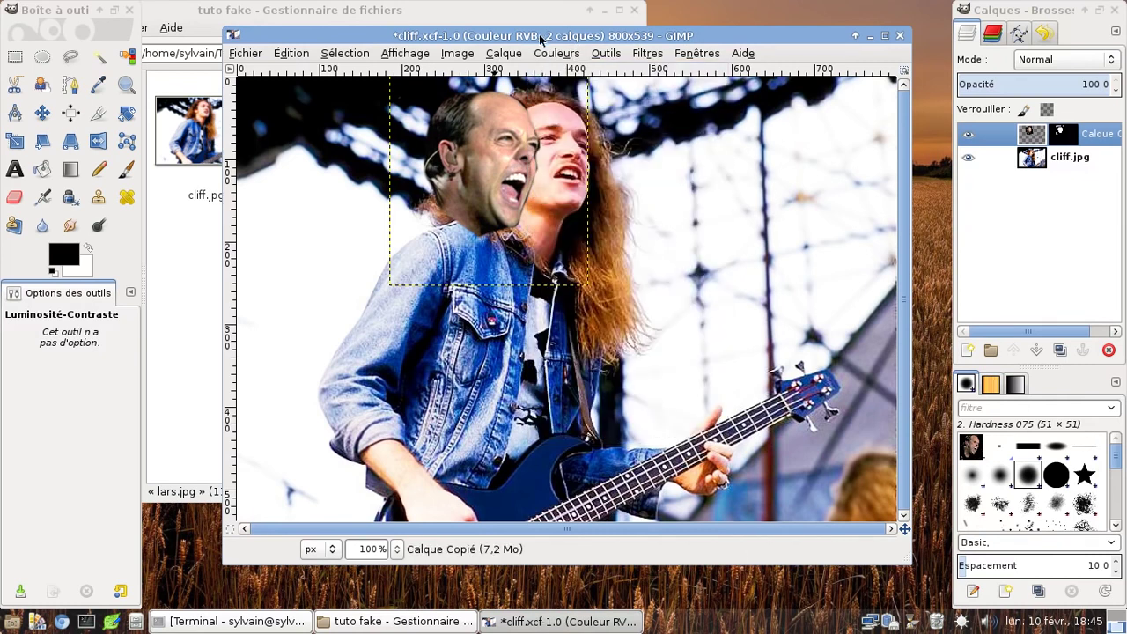
left_click(1061, 134)
left_click(543, 55)
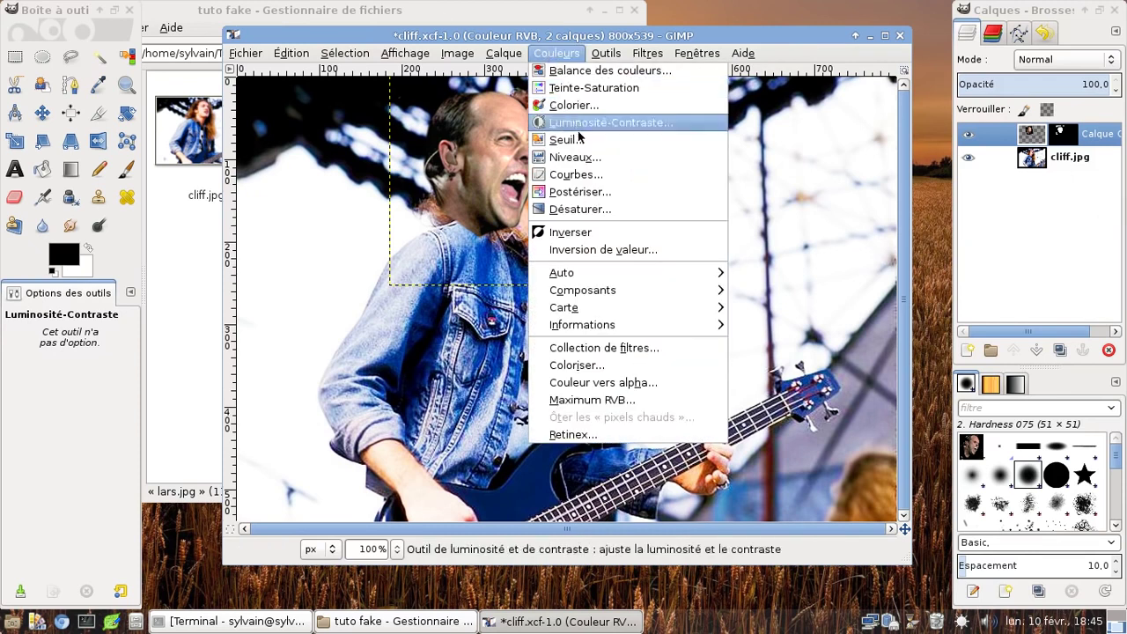
Open Curves on the face layer, try an upward bend, then reset the curve
left_click(581, 176)
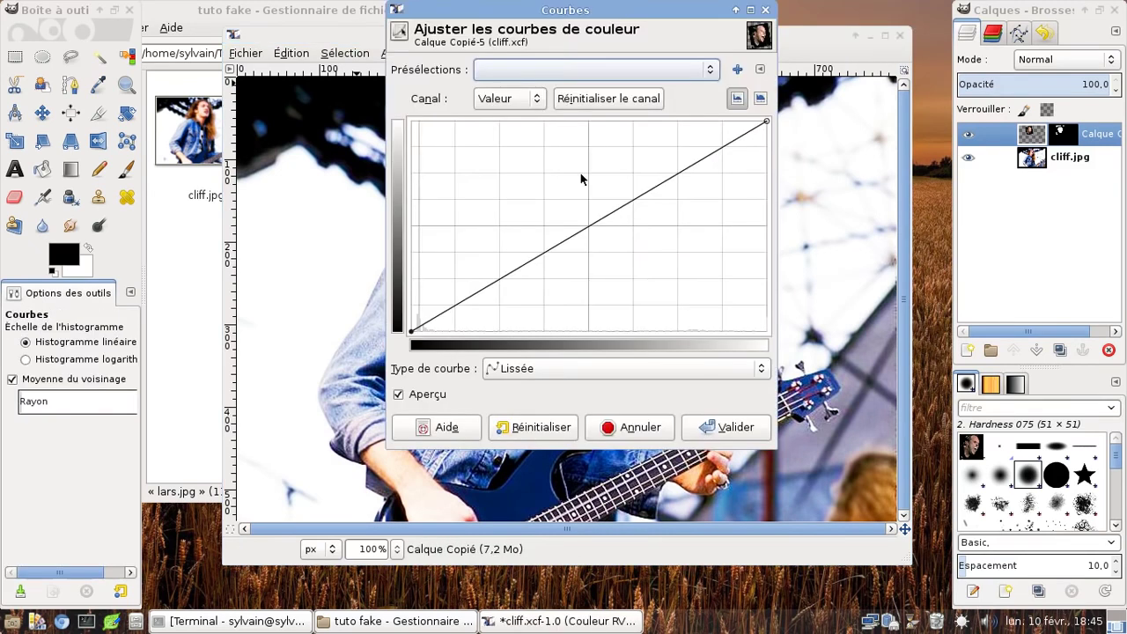
left_click_drag(565, 13, 819, 48)
left_click(704, 338)
mouse_move(704, 337)
left_mouse_down()
mouse_move(730, 294)
mouse_move(699, 339)
mouse_move(790, 326)
mouse_move(911, 200)
mouse_move(898, 149)
mouse_move(878, 234)
mouse_move(853, 228)
mouse_move(744, 278)
left_mouse_up()
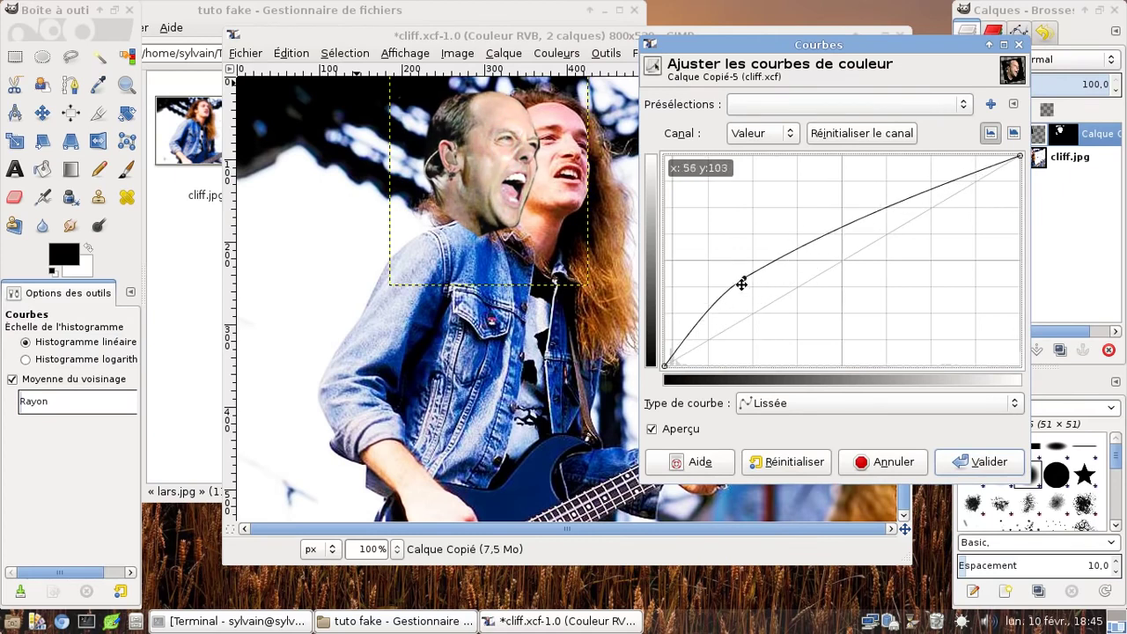
left_click(778, 465)
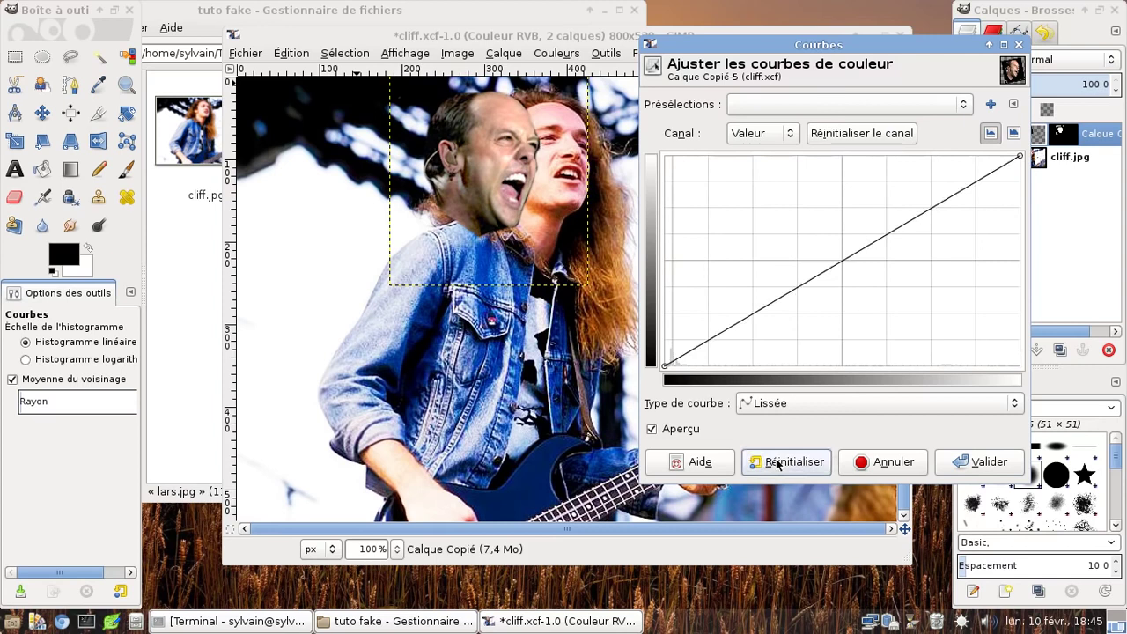
Raise the Red channel curve through shadow, midtone and highlight points for a warmer face
left_click(777, 132)
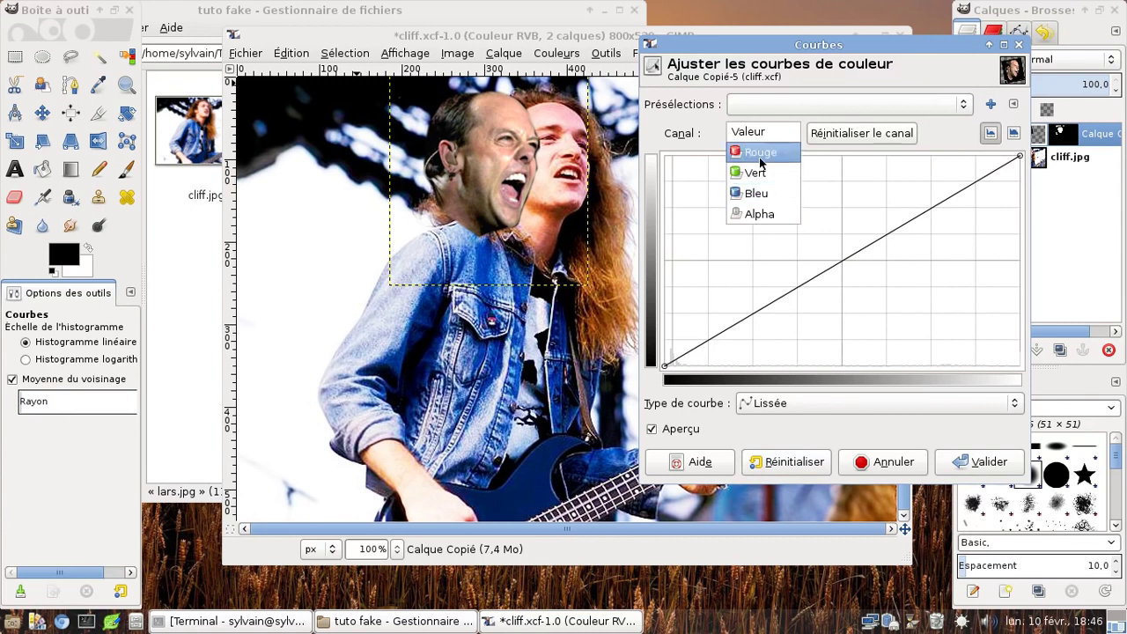
left_click(761, 154)
left_click_drag(693, 347, 685, 323)
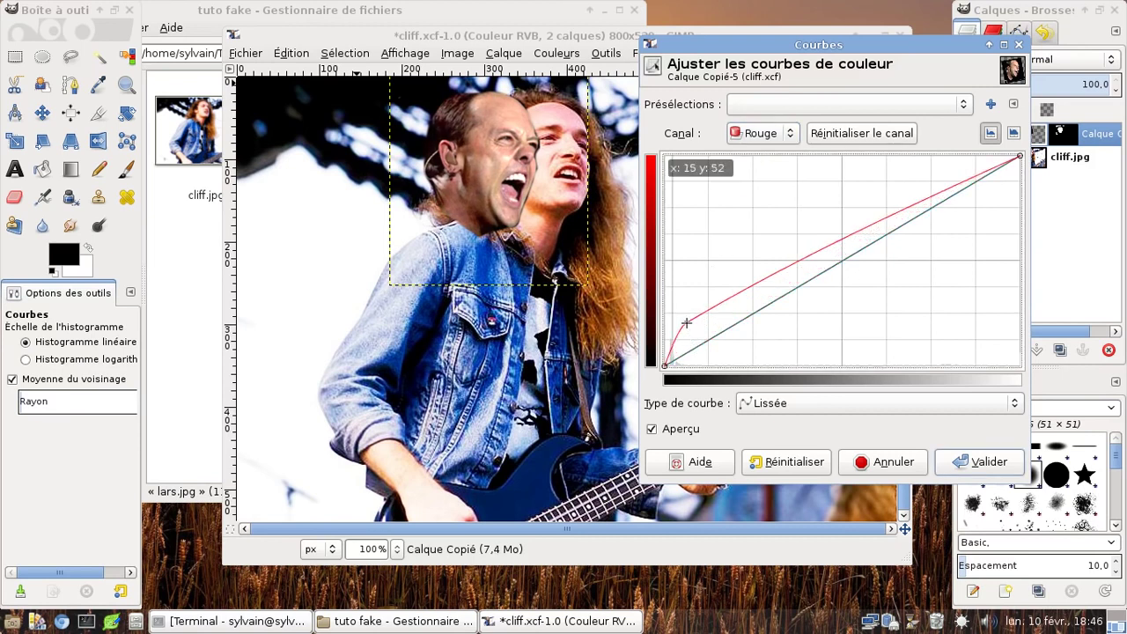
left_click_drag(686, 323, 727, 274)
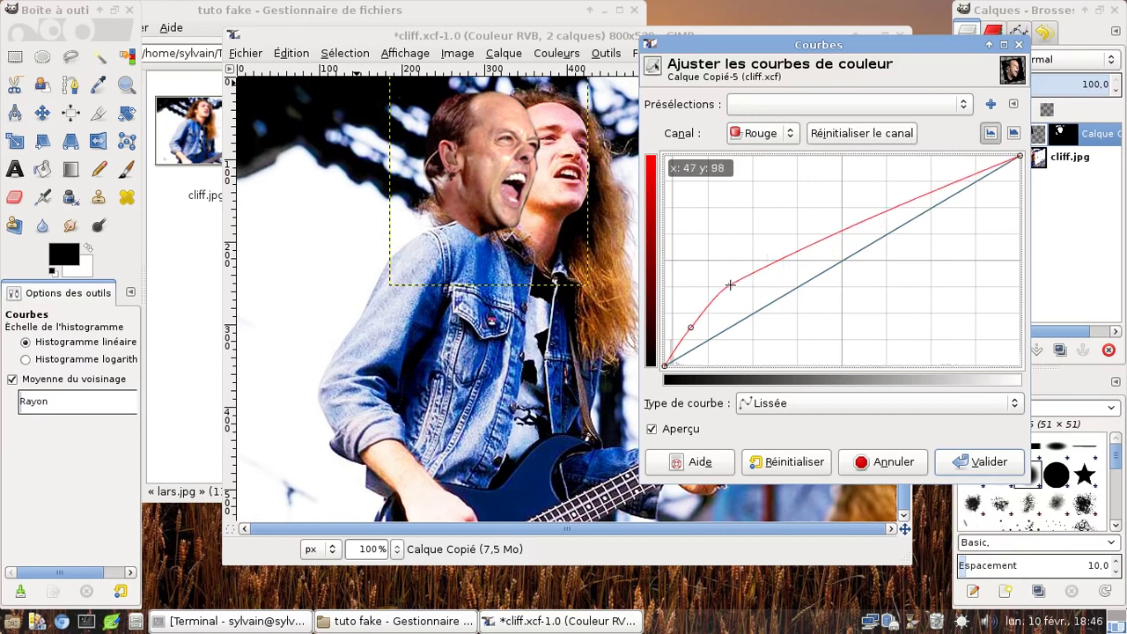
mouse_move(790, 244)
left_mouse_down()
mouse_move(804, 242)
mouse_move(797, 227)
mouse_move(852, 201)
mouse_move(867, 243)
mouse_move(861, 228)
left_mouse_up()
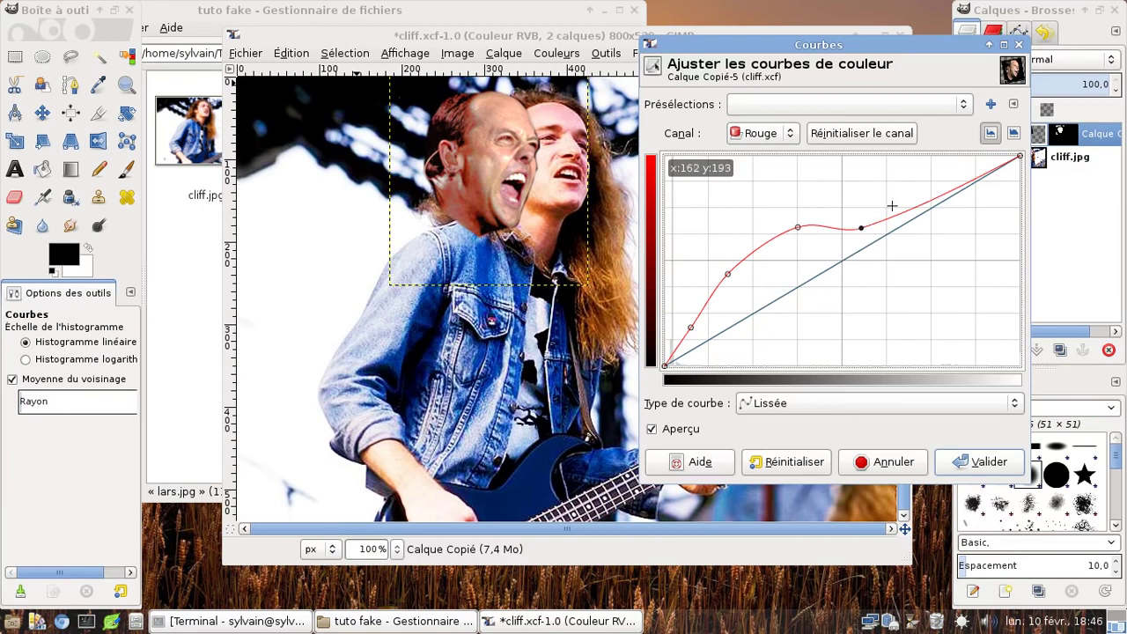
left_click_drag(917, 206, 961, 190)
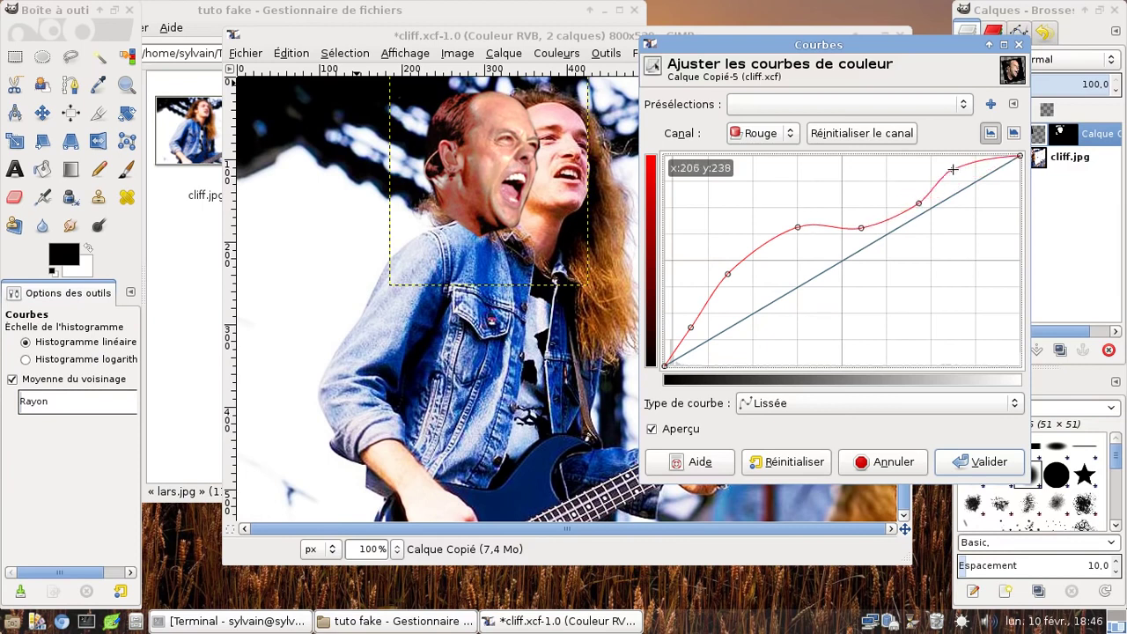
left_click(769, 133)
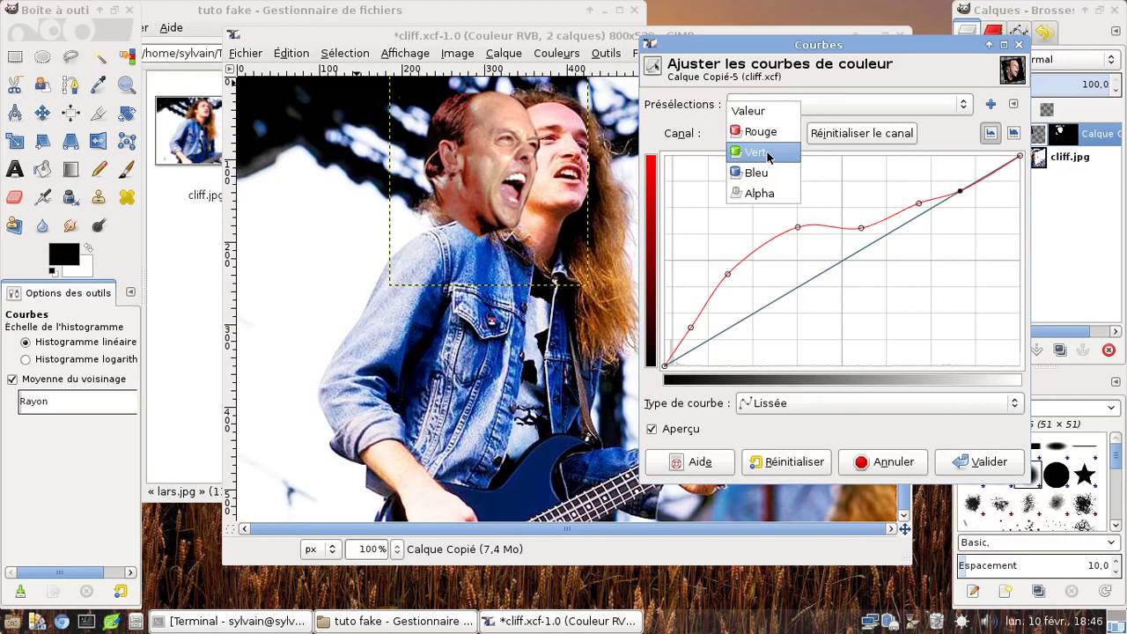
Lift the Green channel curve slightly across shadows, midtones and highlights
left_click(769, 157)
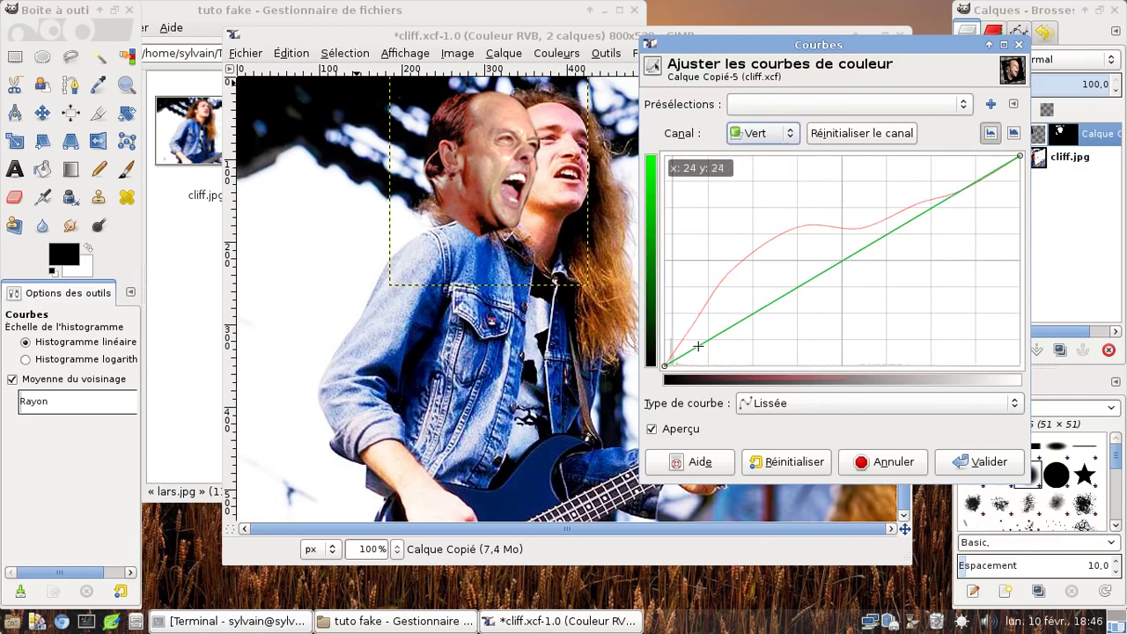
left_click_drag(698, 338, 706, 326)
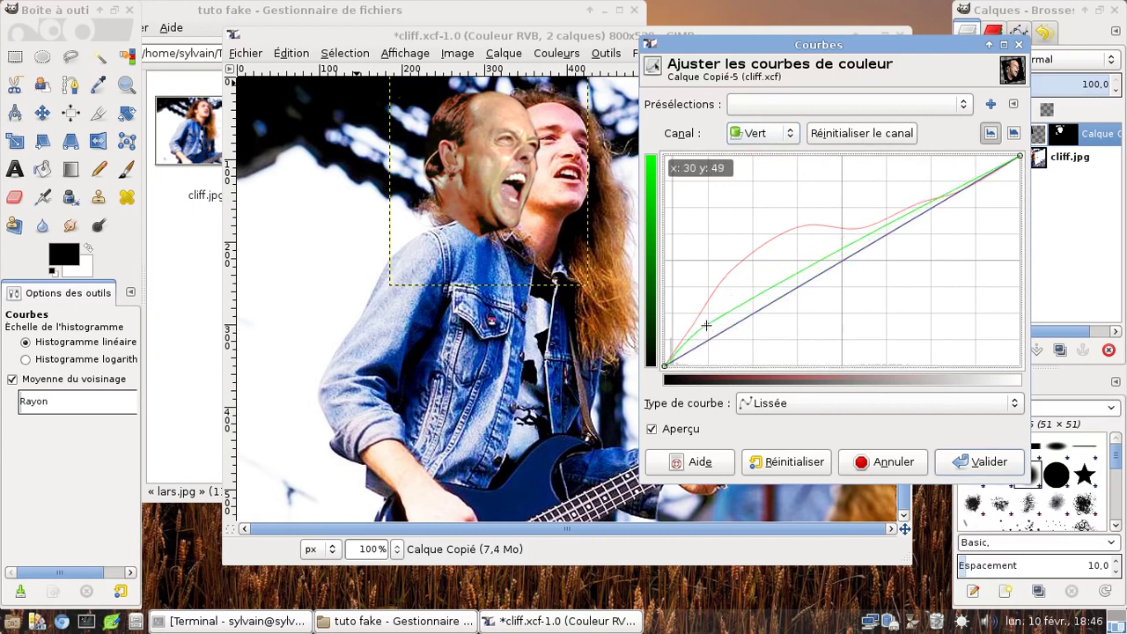
left_click_drag(765, 288, 764, 297)
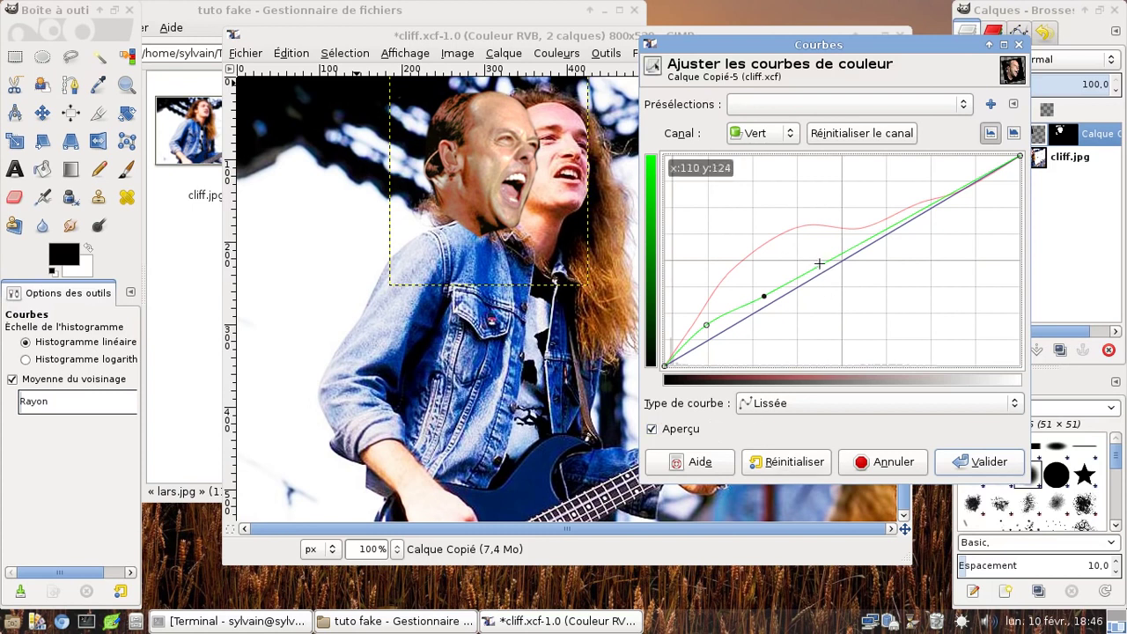
left_click_drag(811, 270, 819, 265)
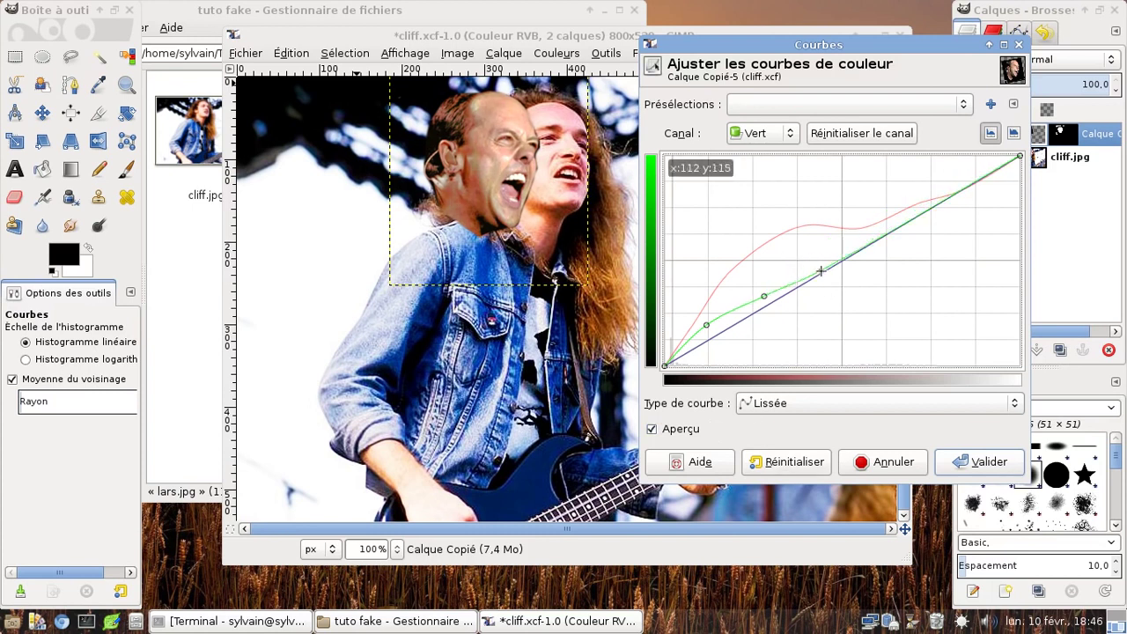
left_click_drag(874, 237, 875, 241)
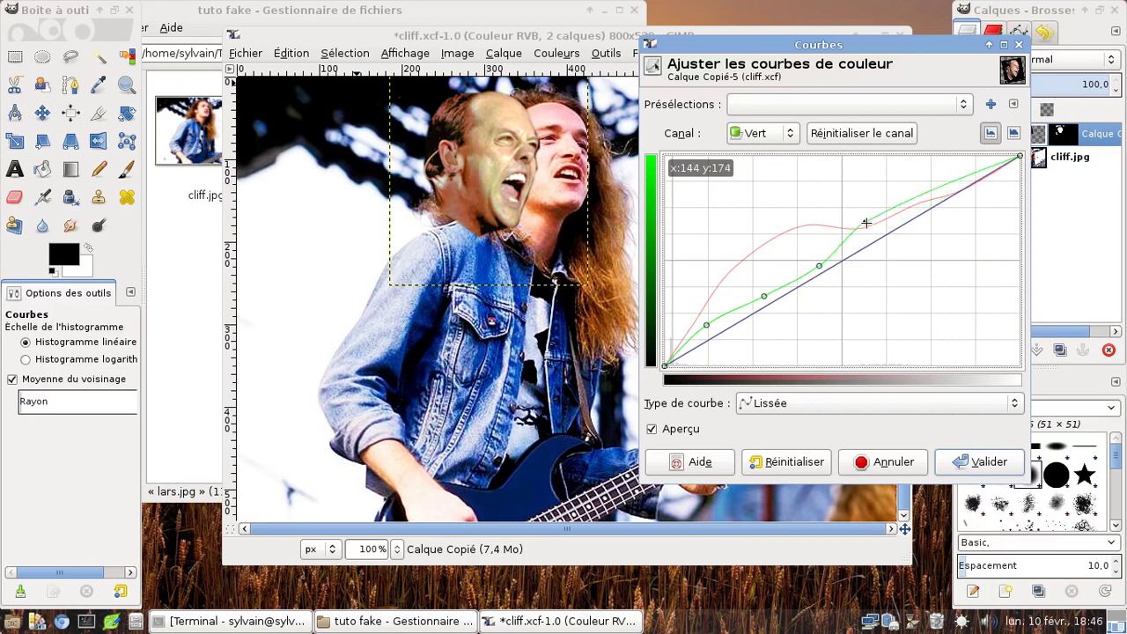
left_click_drag(924, 213, 931, 209)
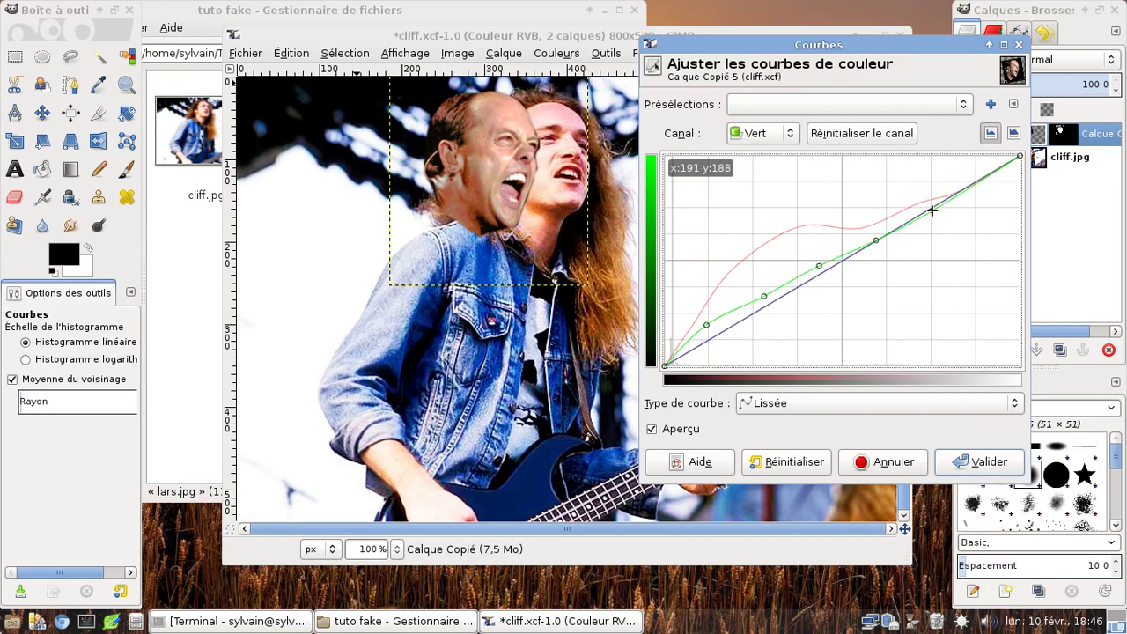
Raise the Blue channel curve in the shadows, midtones and highlights
left_click(762, 133)
left_click(755, 151)
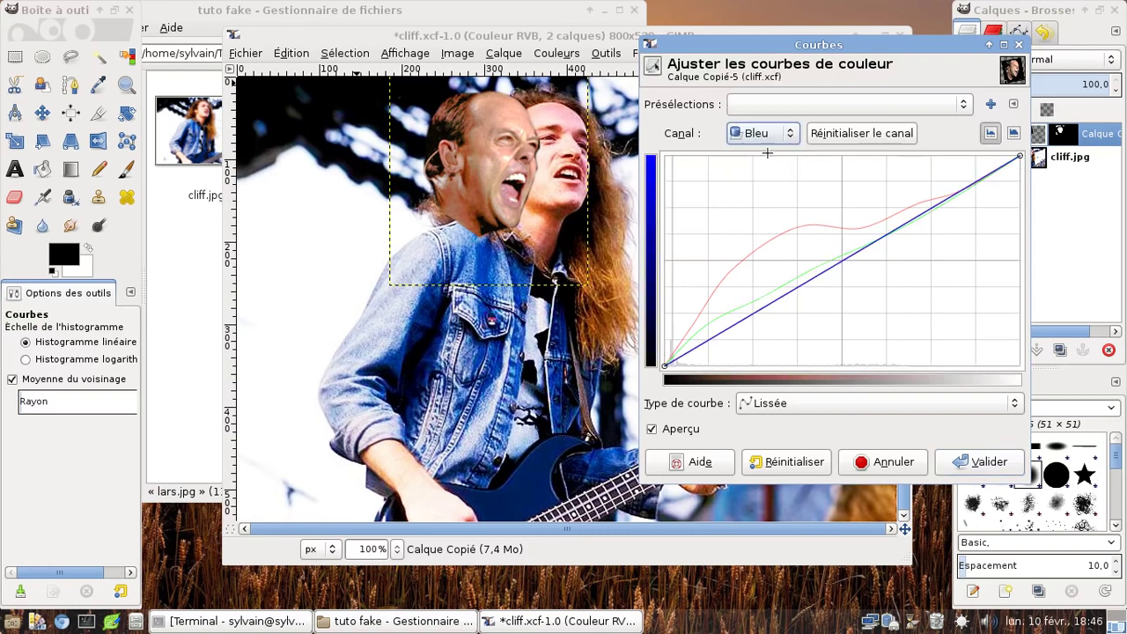
mouse_move(711, 329)
left_mouse_down()
mouse_move(715, 299)
mouse_move(730, 334)
mouse_move(779, 272)
mouse_move(801, 307)
mouse_move(794, 288)
left_mouse_up()
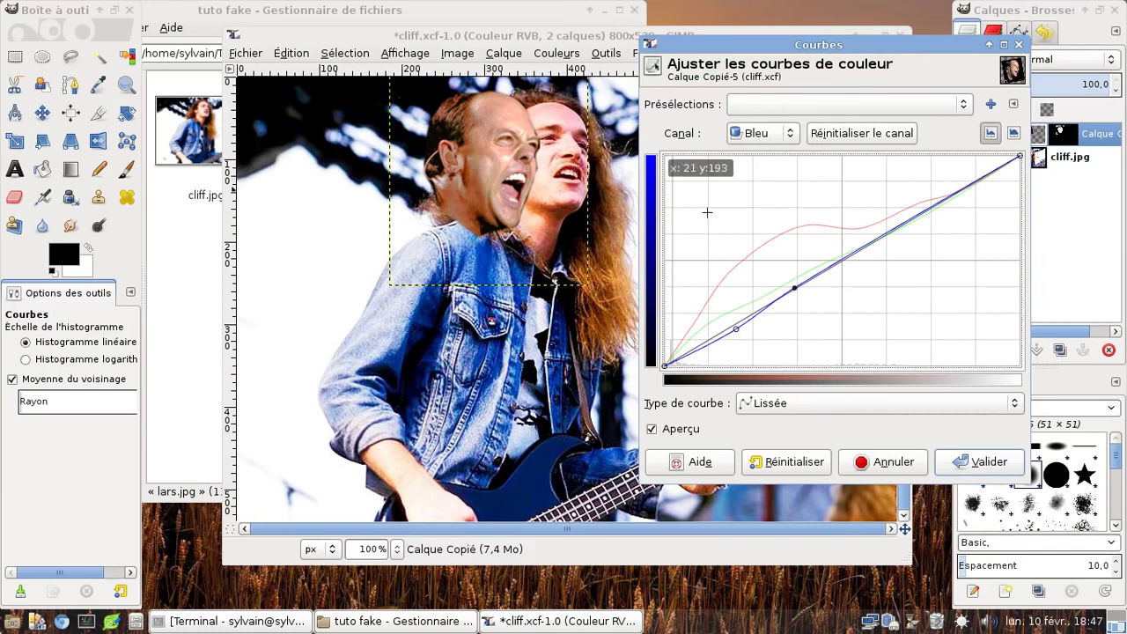
left_click_drag(843, 259, 850, 243)
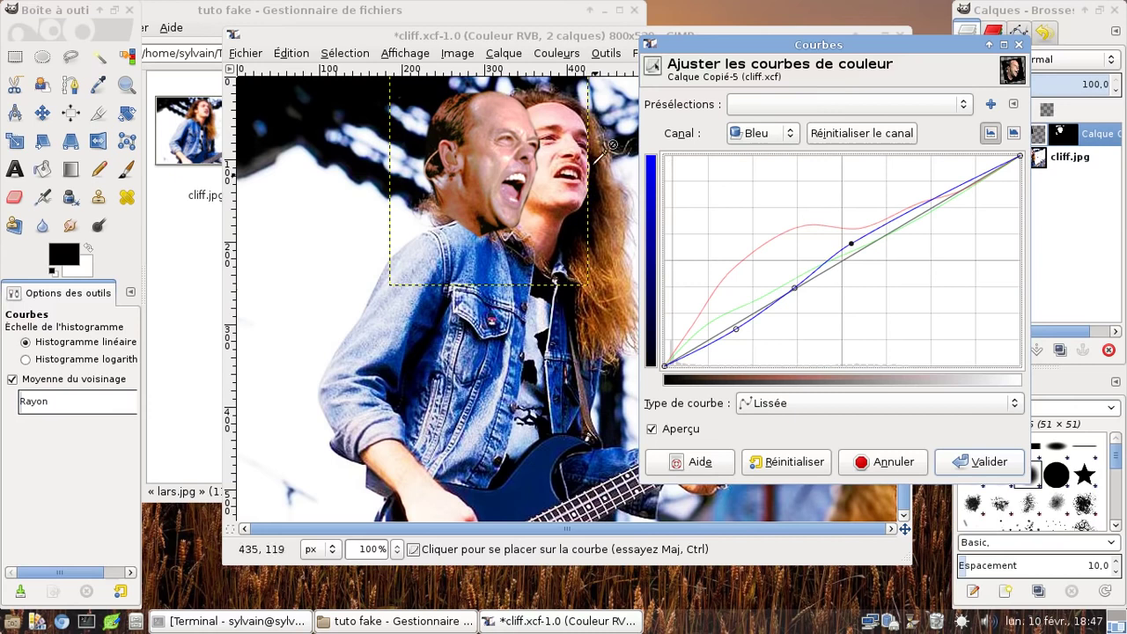
left_click_drag(905, 208, 923, 210)
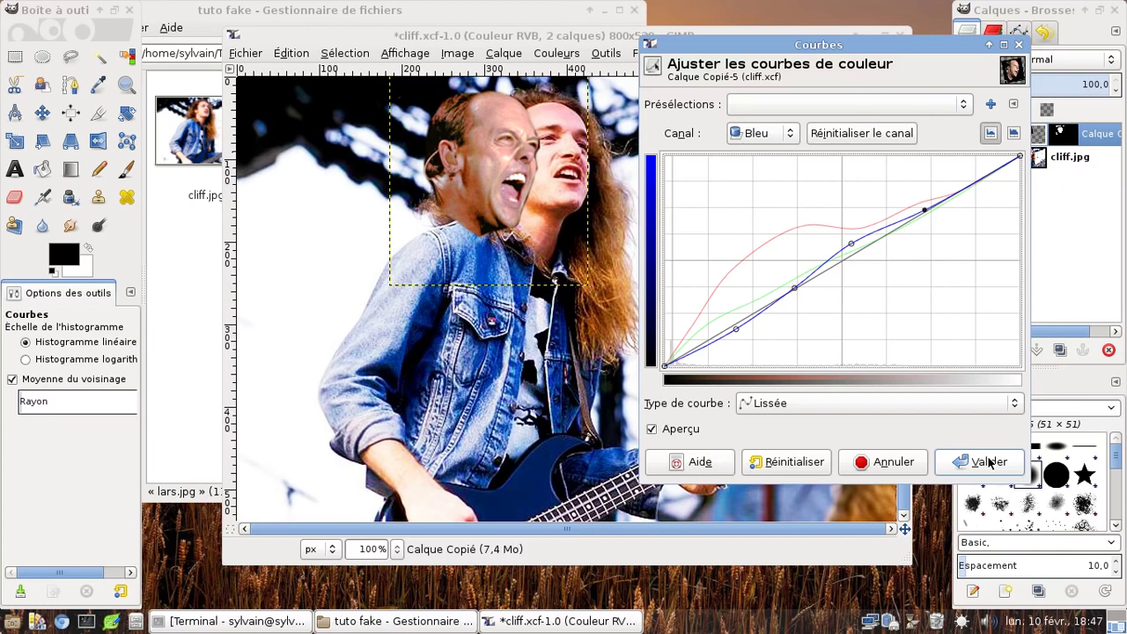
left_click(762, 133)
Reshape the Value curve's shadows and upper midtones, then apply the curves to the face
left_click(759, 79)
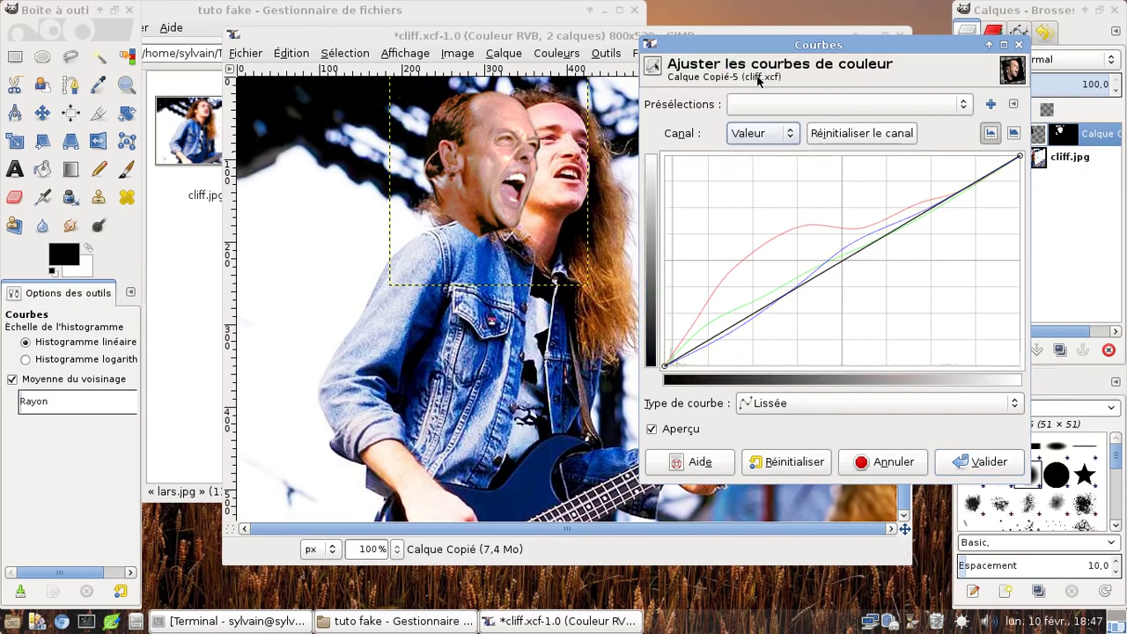
mouse_move(770, 296)
left_mouse_down()
mouse_move(715, 334)
mouse_move(710, 324)
mouse_move(802, 265)
left_mouse_up()
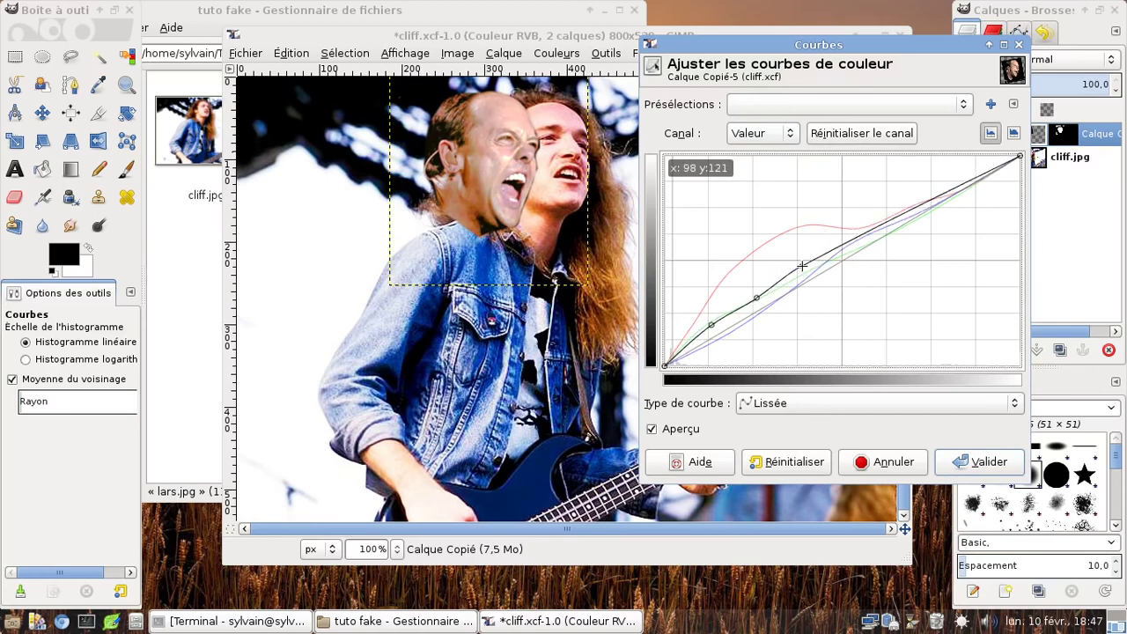
left_click_drag(858, 236, 970, 181)
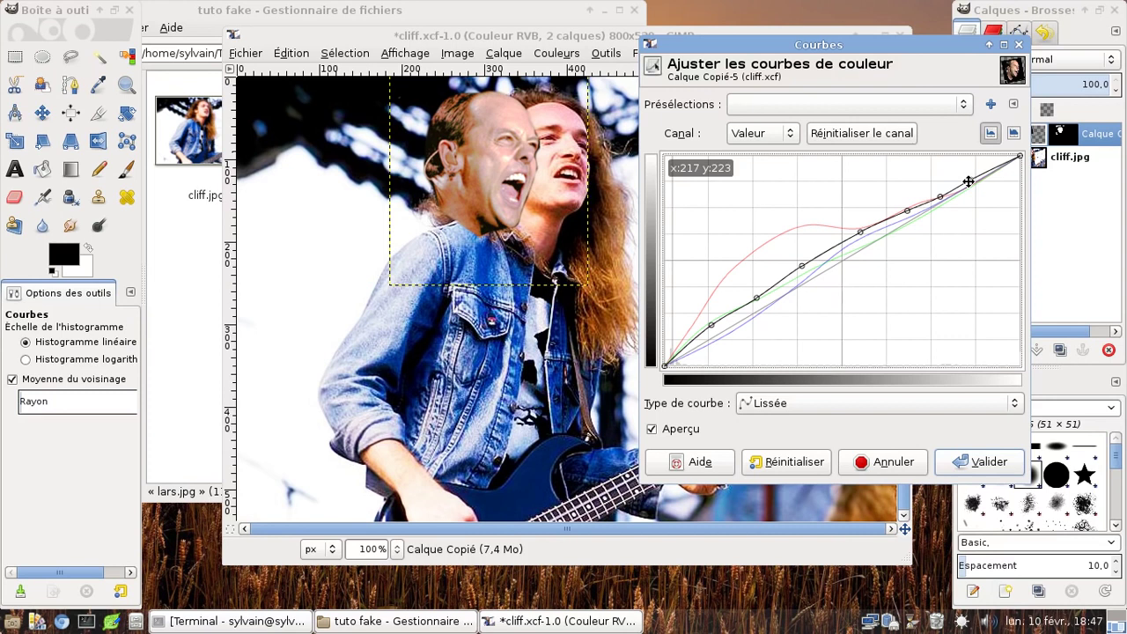
left_click(984, 465)
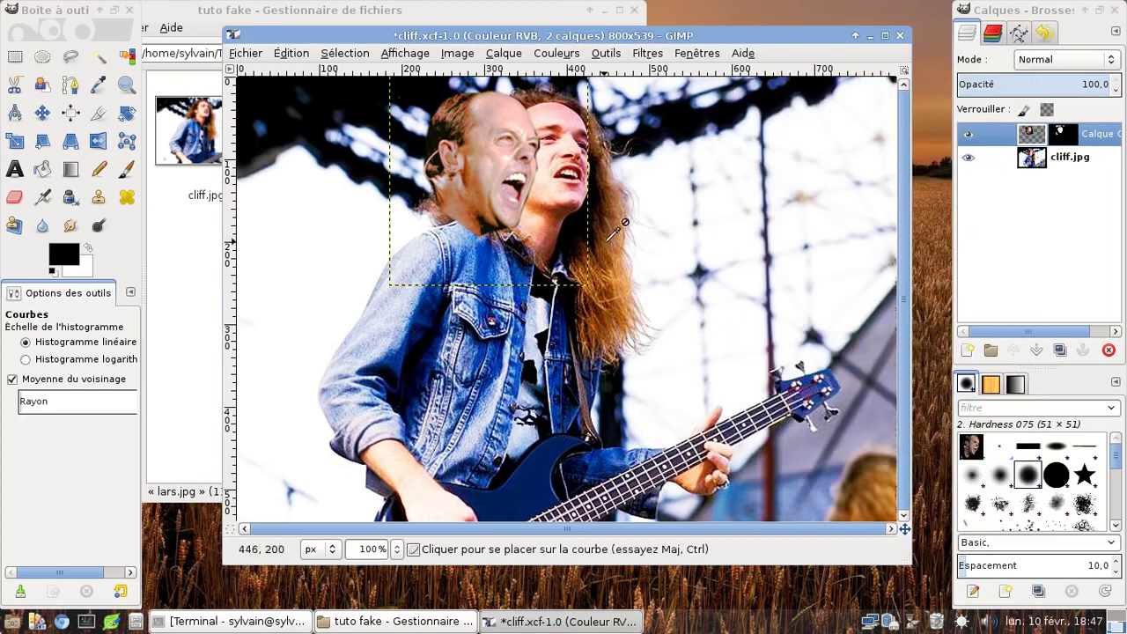
Toggle undo/redo to compare the face with and without curves, keeping the change
key("ctrl")
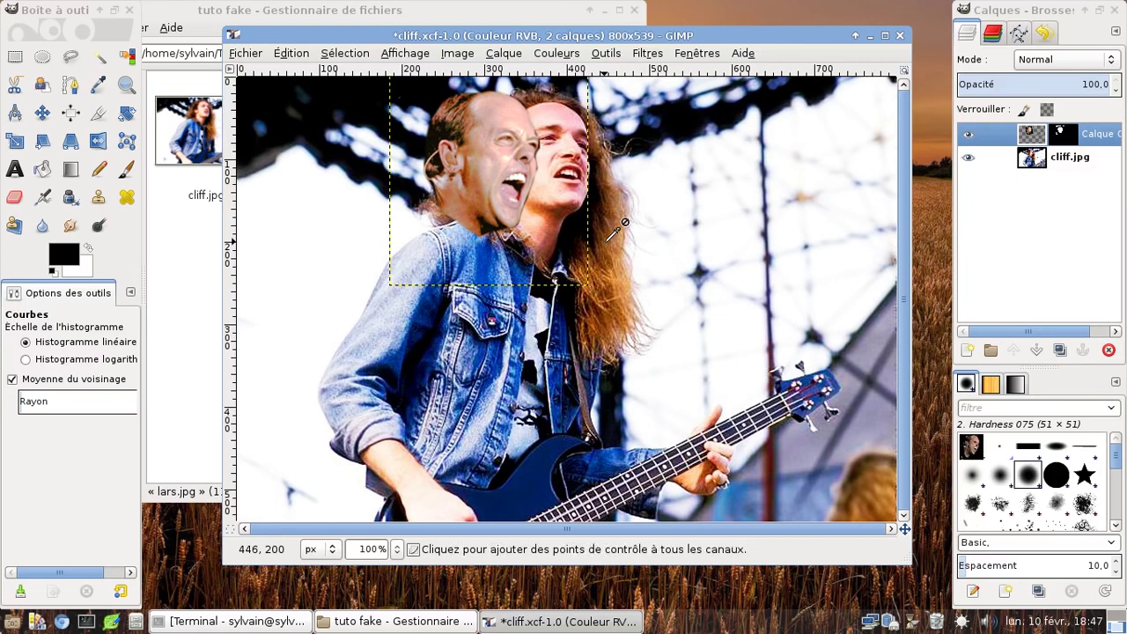
key("ctrl+z")
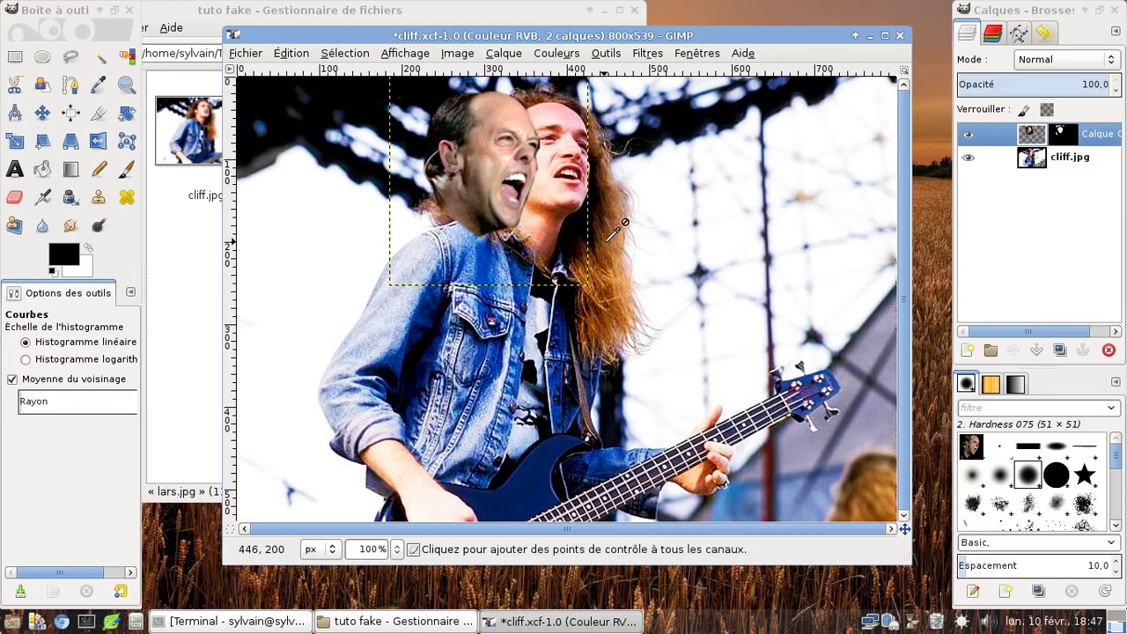
key("ctrl+z")
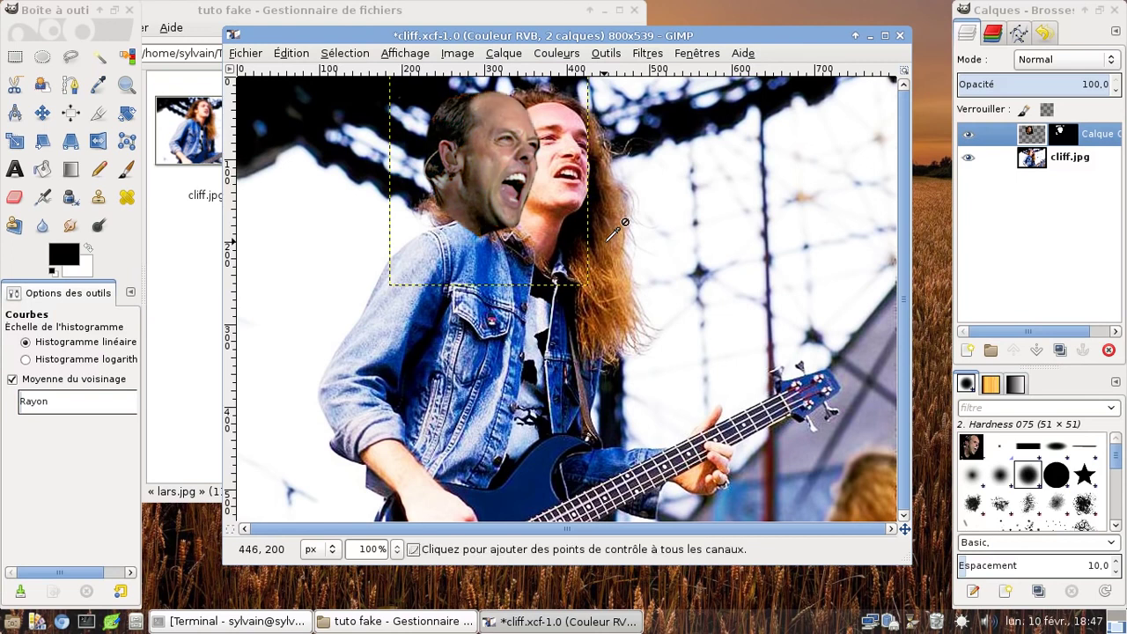
key("ctrl+y")
key("ctrl+y")
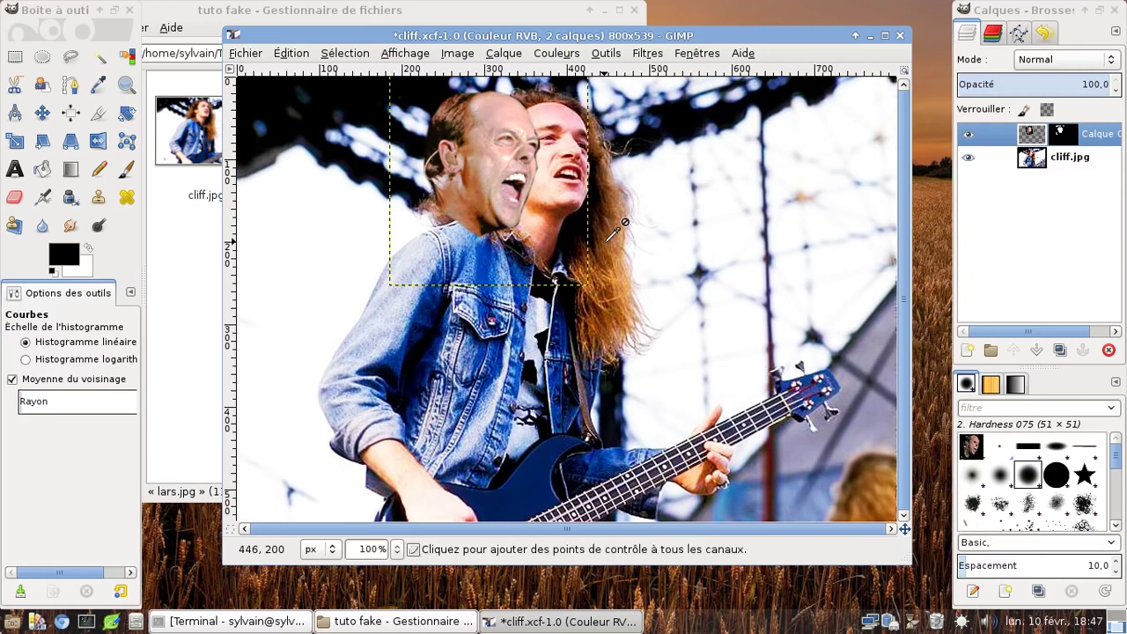
key("ctrl+z")
key("ctrl+y")
key("ctrl+z")
key("ctrl+y")
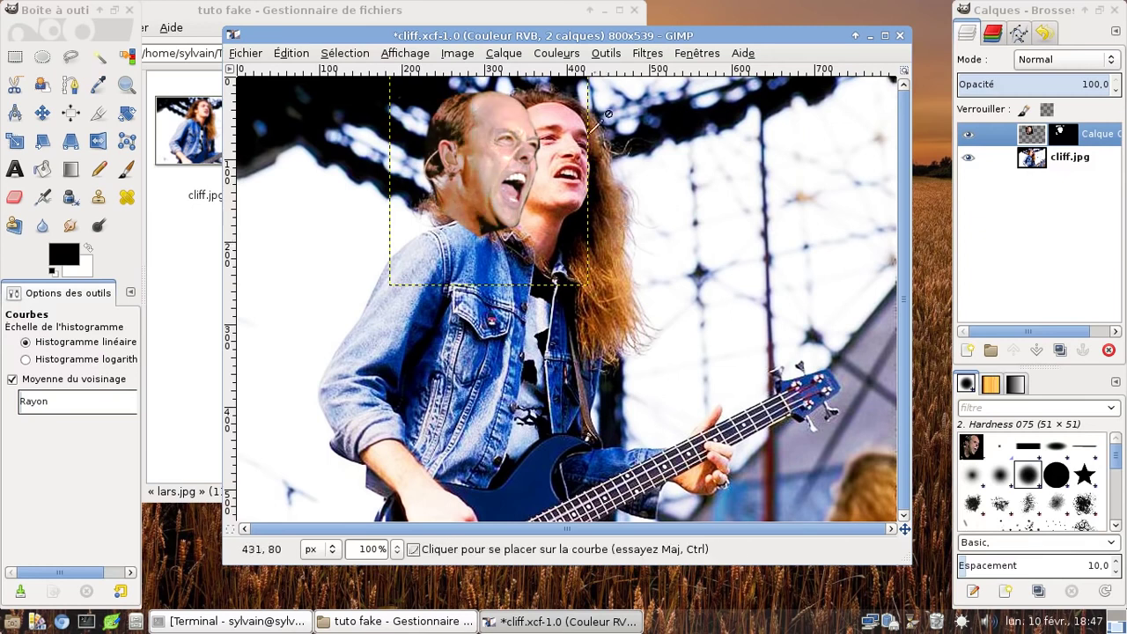
Move the pasted face layer about 52, 74 px down and right
left_click(1032, 141)
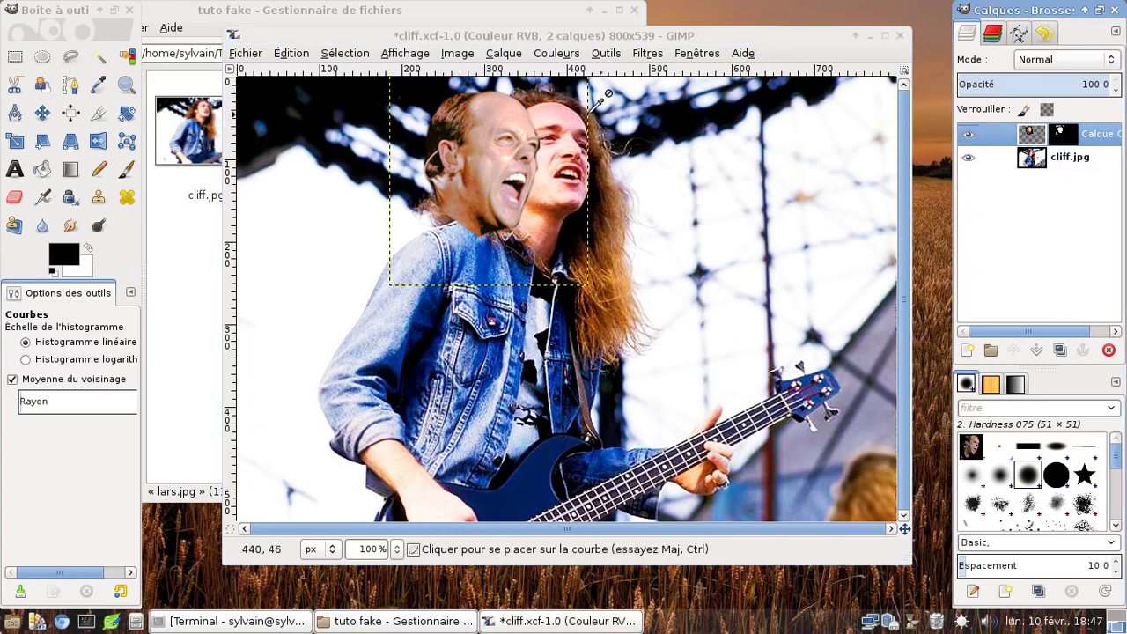
key("m")
left_click_drag(485, 143, 527, 195)
Minimize the terminal and drag the drummer's face back over the bassist's face
left_click(192, 623)
left_click(192, 623)
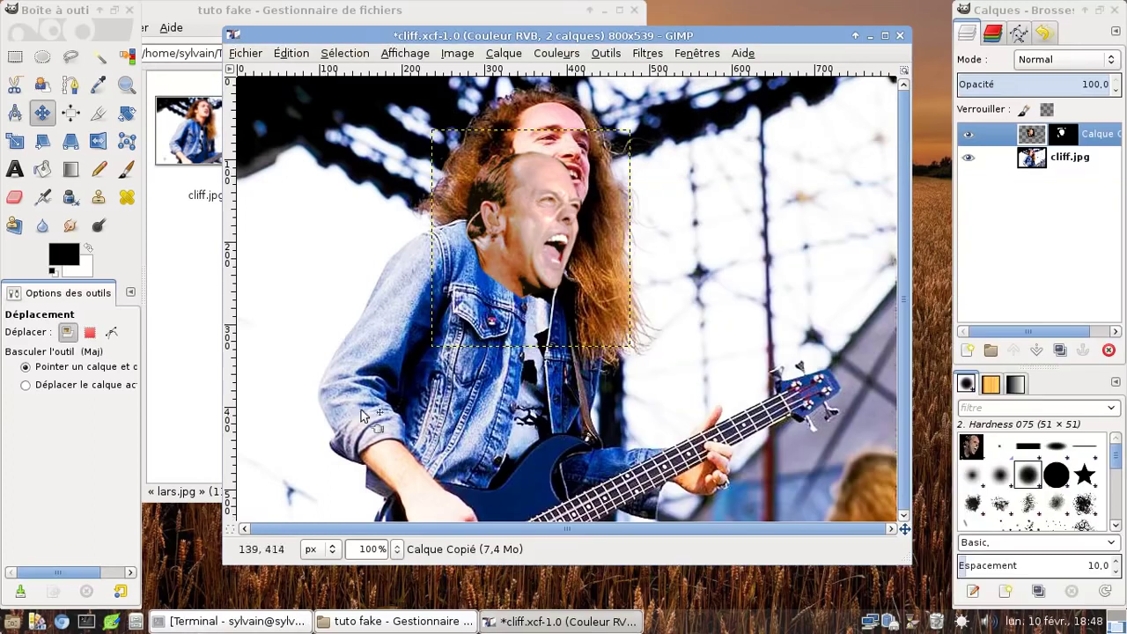
left_click_drag(539, 210, 557, 162)
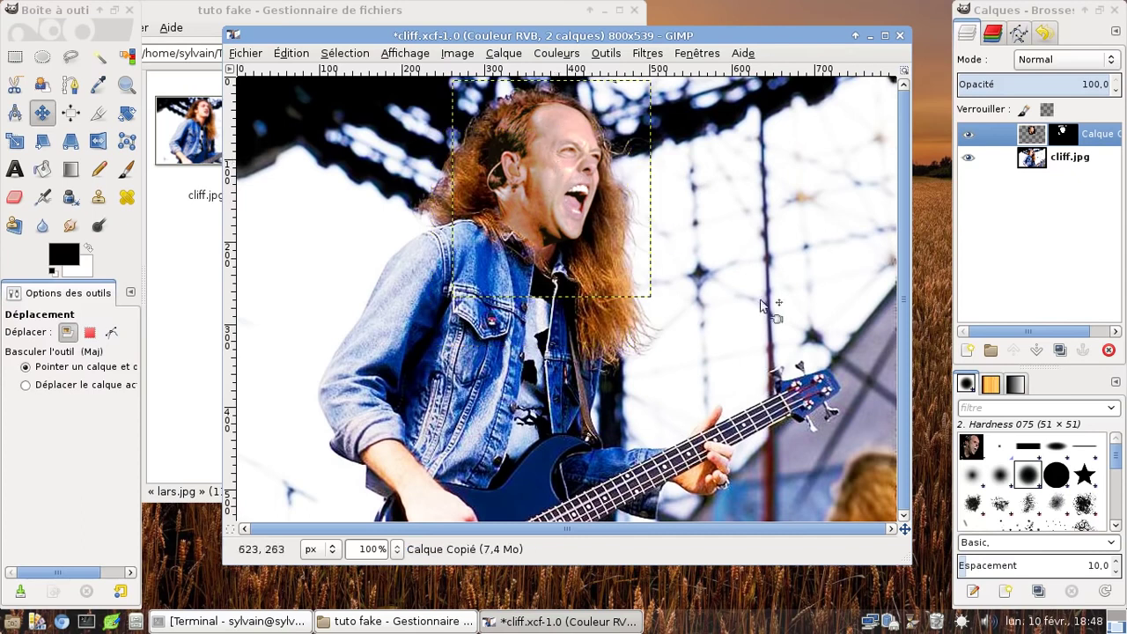
Make the face layer's mask the editing target, with the Paintbrush selected
right_click(1040, 141)
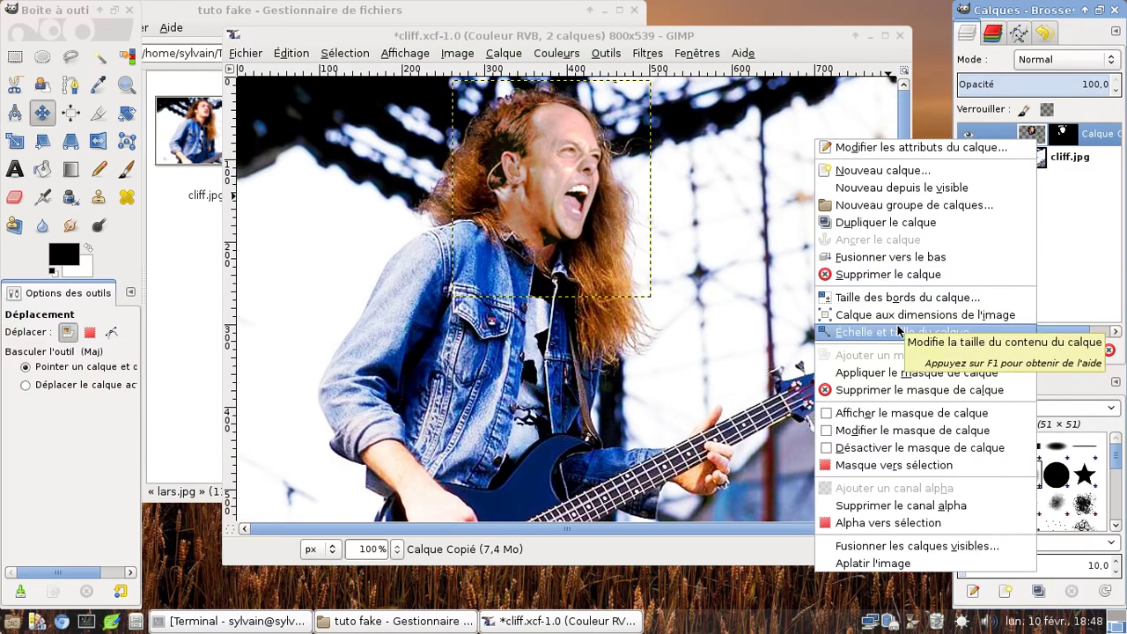
left_click(1063, 139)
left_click(1063, 136)
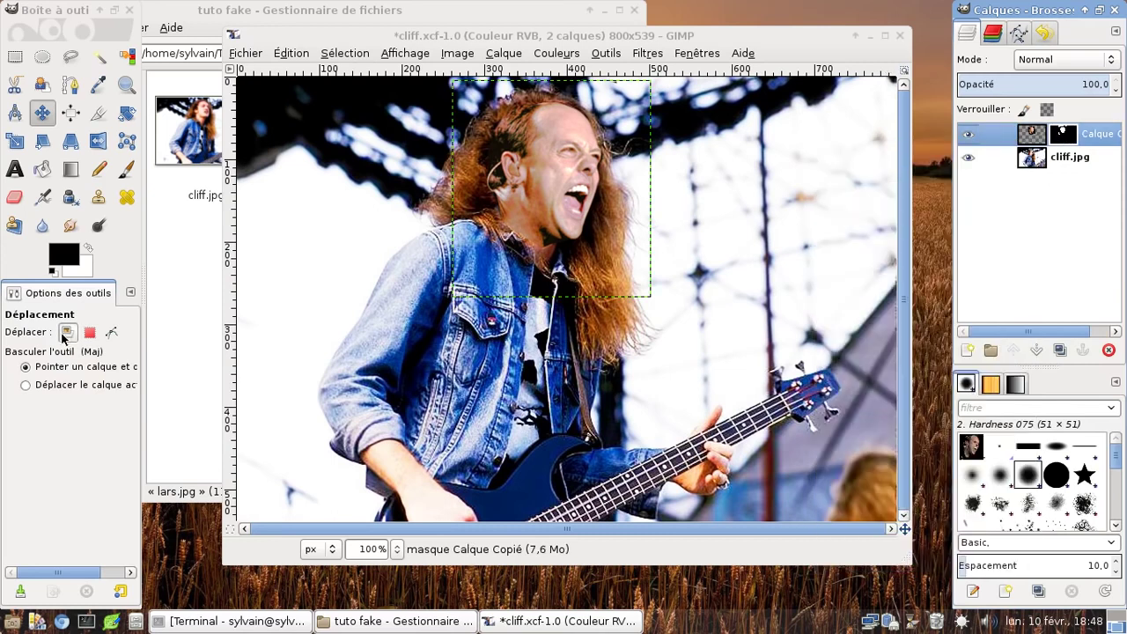
left_click(124, 171)
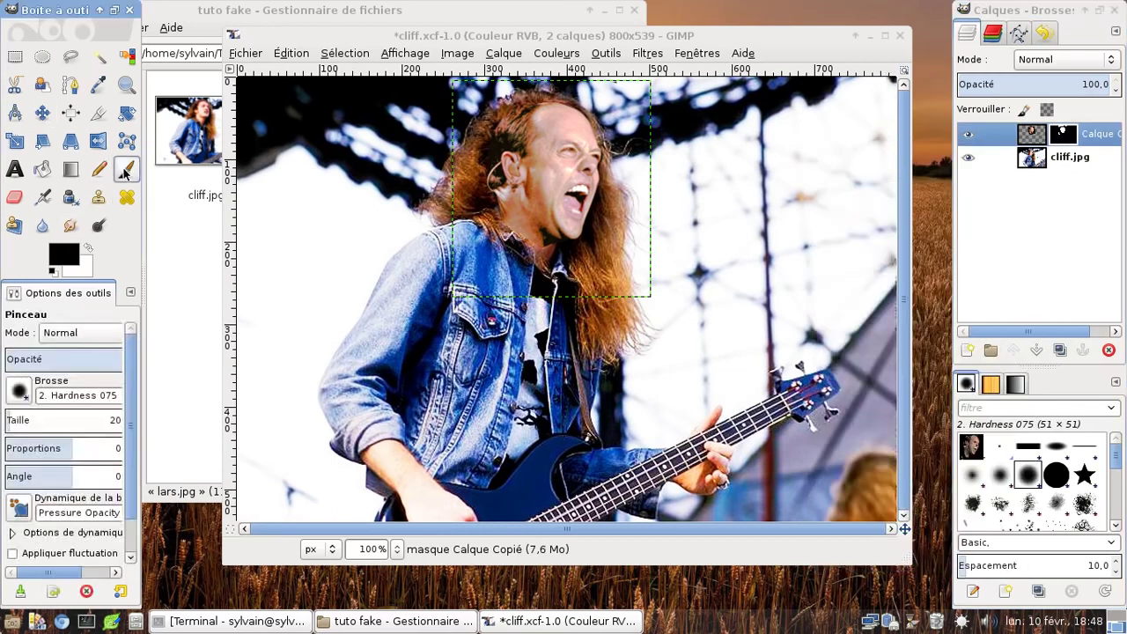
Zoom to 800%, maximize the image window and hide the cliff.jpg layer
left_click(397, 548)
left_click(383, 403)
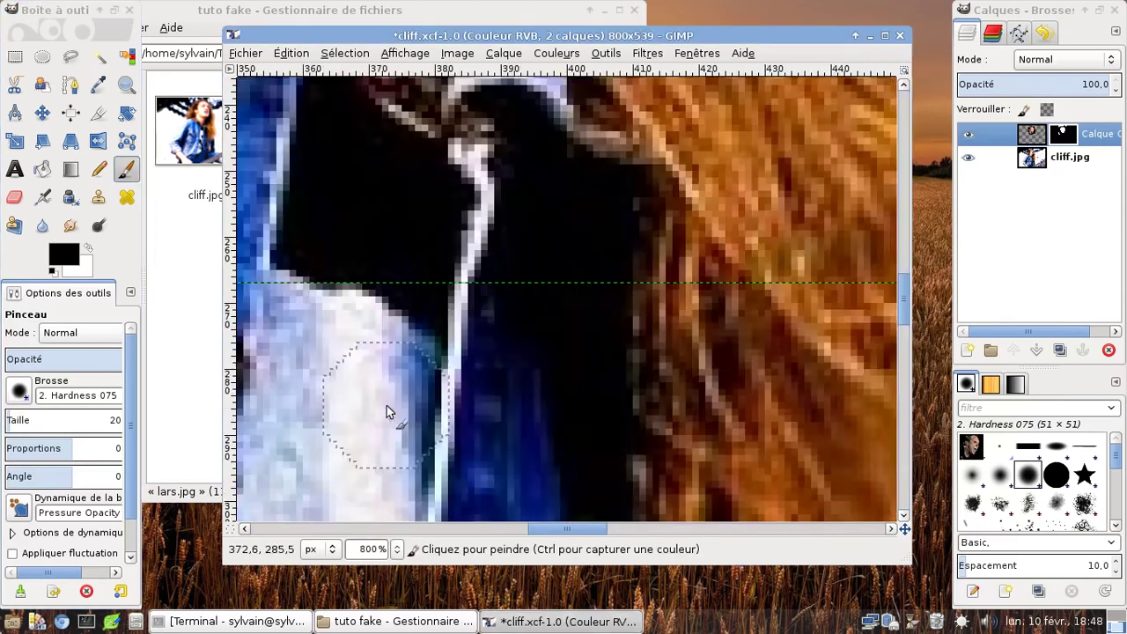
scroll(424, 388, "up", 5)
scroll(431, 395, "up", 2)
scroll(431, 402, "down", 2)
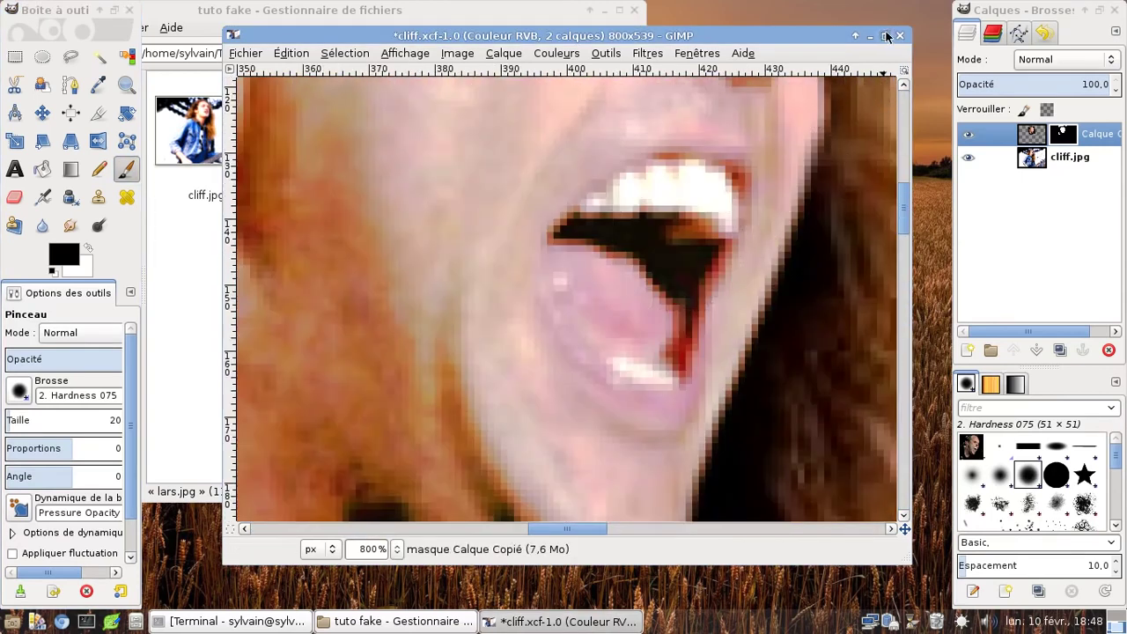
left_click(884, 35)
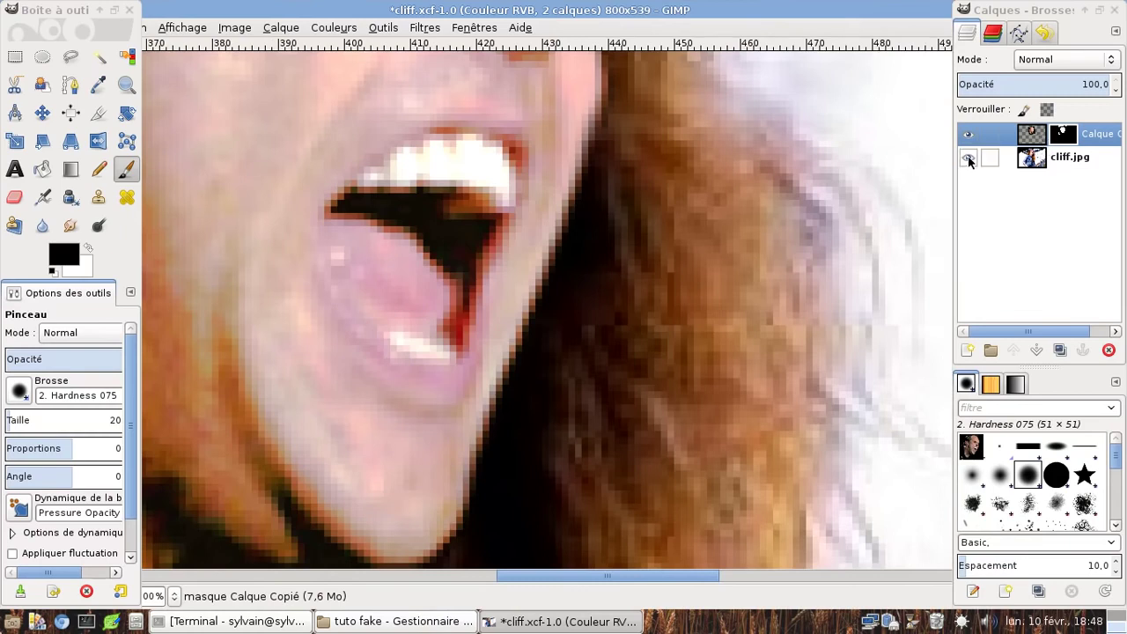
left_click(969, 158)
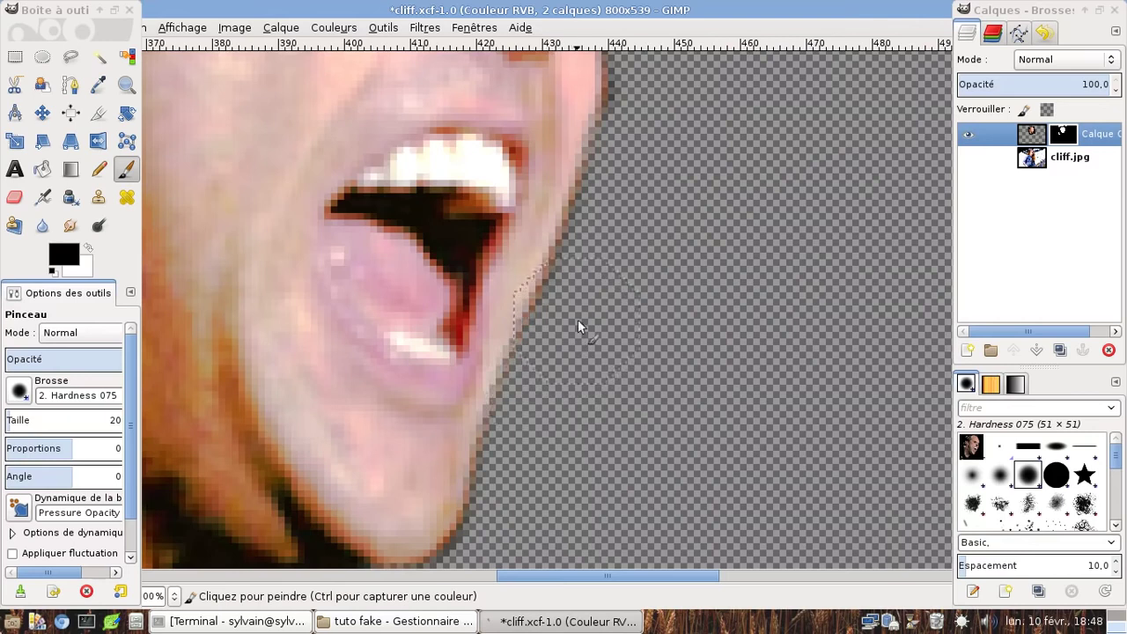
Paint black on the mask to remove the dark fringe beside the eye, atop the head and along the jaw
scroll(621, 259, "up", 3)
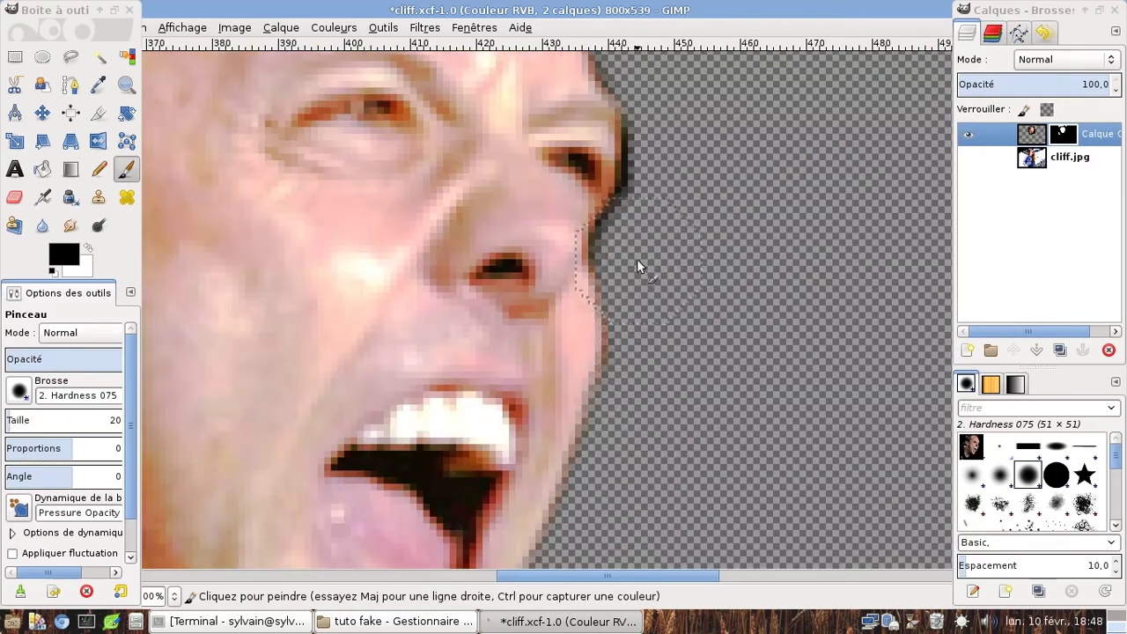
scroll(658, 238, "up", 6)
mouse_move(652, 453)
left_mouse_down()
mouse_move(661, 473)
mouse_move(667, 347)
mouse_move(648, 328)
left_mouse_up()
scroll(638, 370, "up", 6)
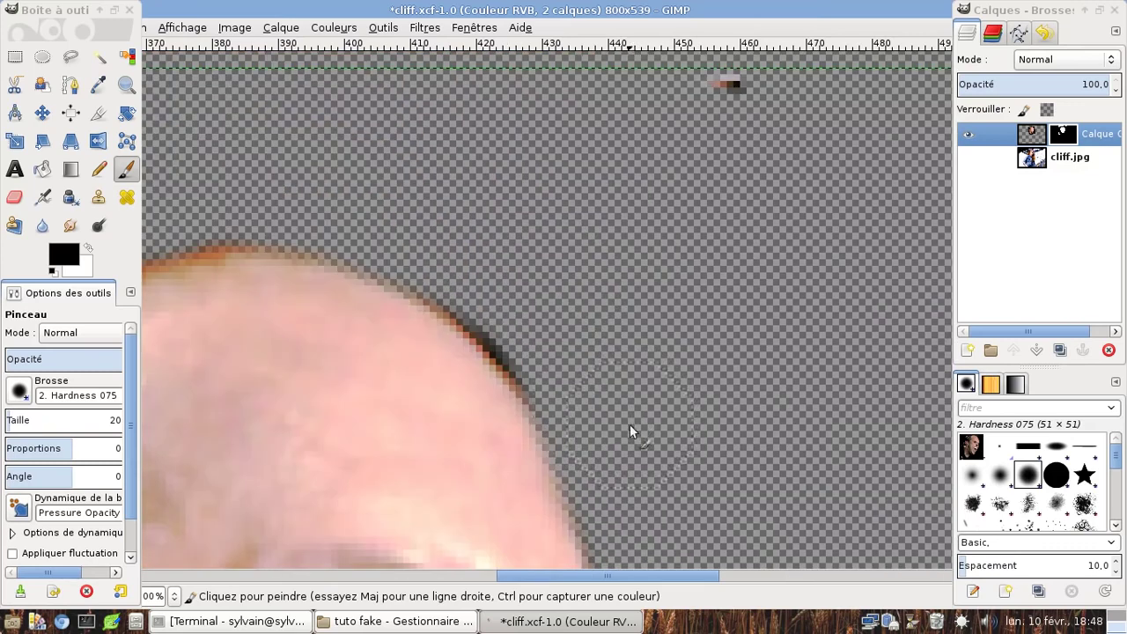
mouse_move(477, 293)
left_mouse_down()
mouse_move(533, 348)
mouse_move(520, 320)
left_mouse_up()
scroll(610, 563, "left", 3)
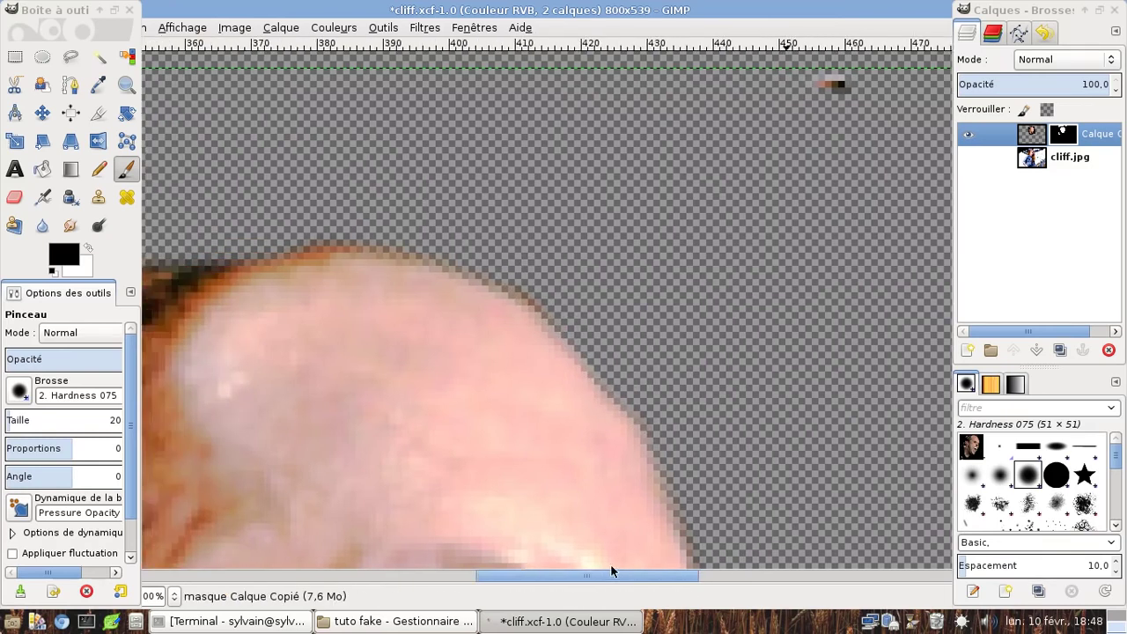
scroll(569, 564, "left", 3)
scroll(490, 404, "down", 5)
scroll(619, 536, "up", 5)
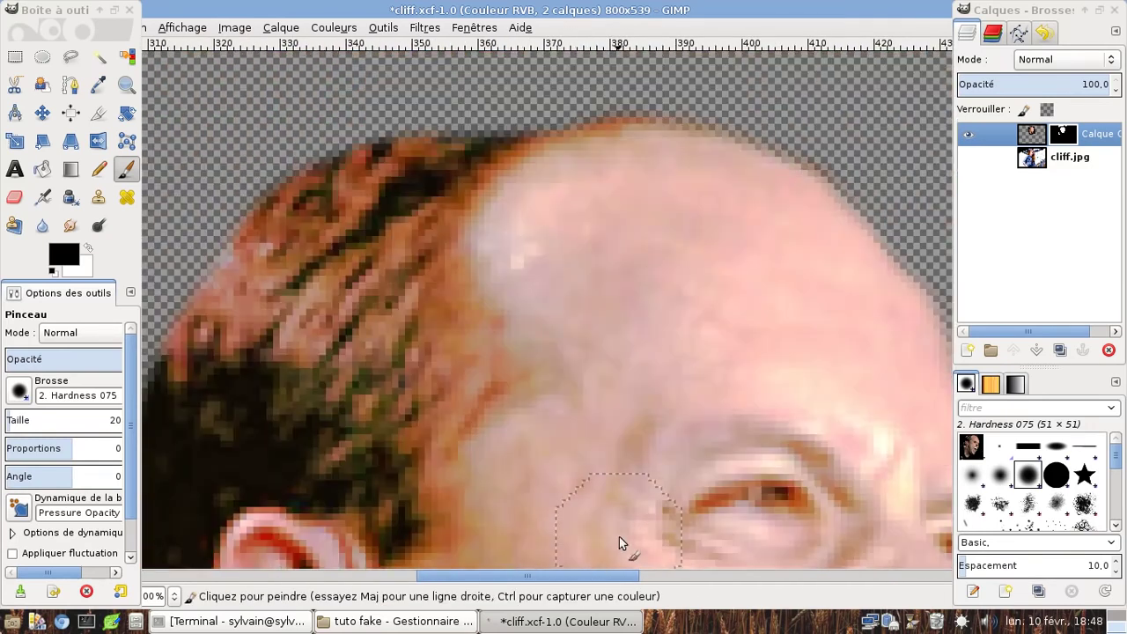
scroll(580, 572, "left", 6)
scroll(459, 342, "down", 3)
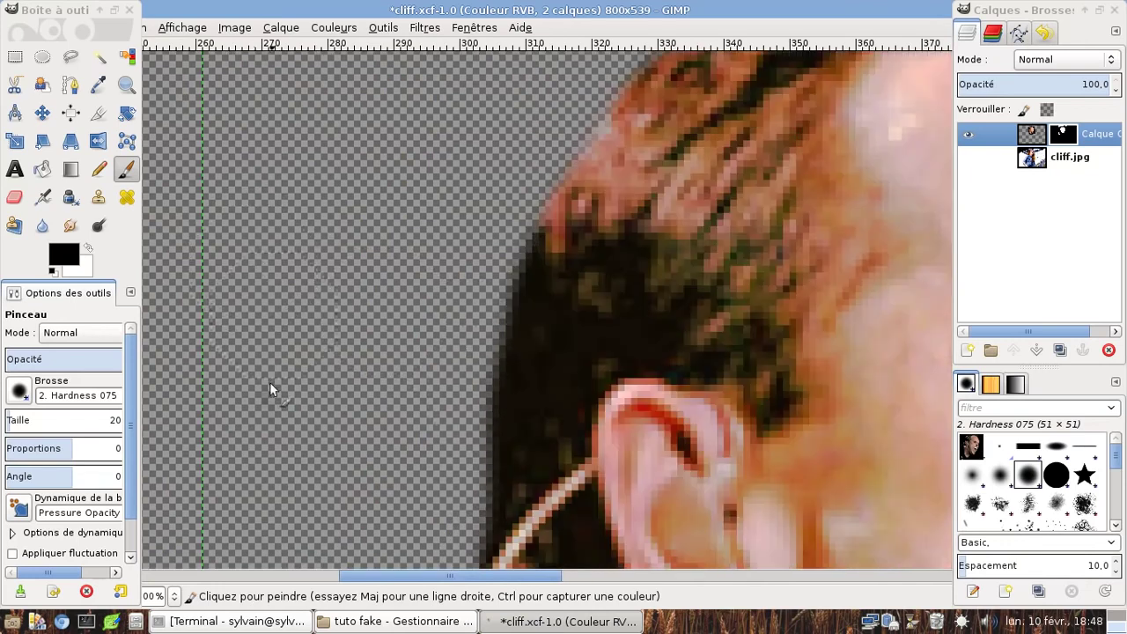
scroll(291, 378, "down", 5)
left_click_drag(508, 249, 538, 409)
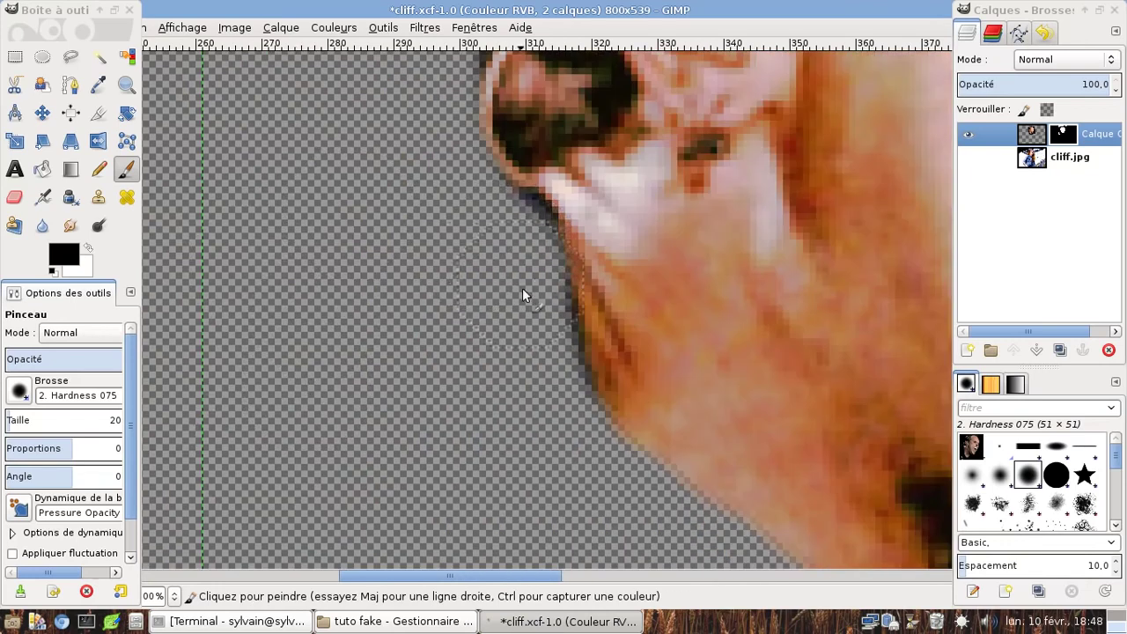
Zoom out to 200% to see the whole head
scroll(538, 408, "down", 5)
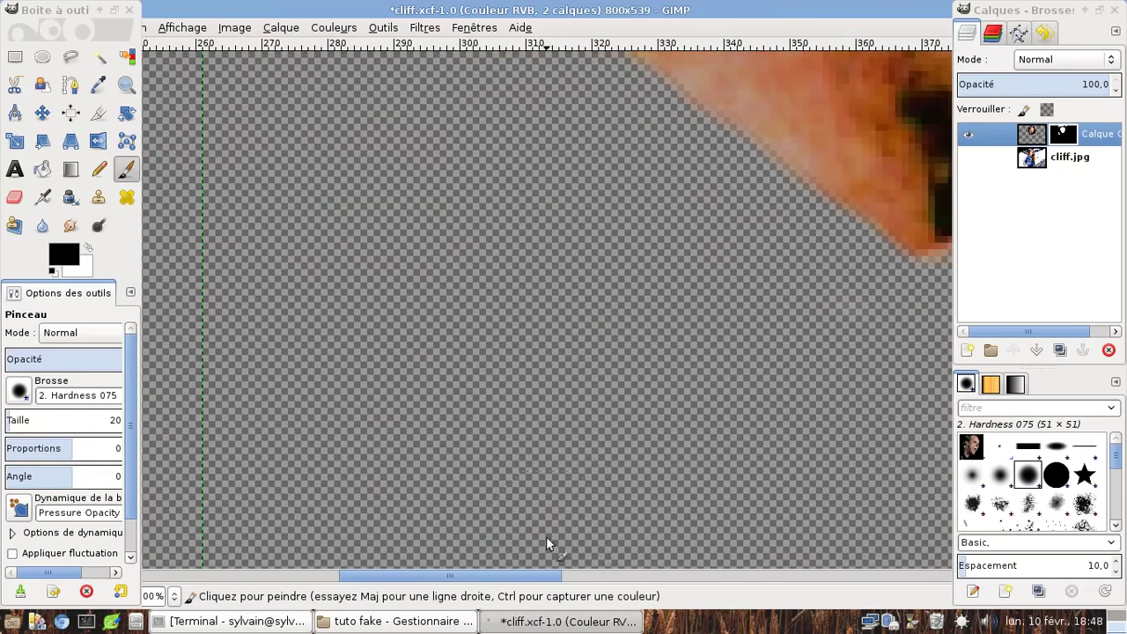
scroll(531, 573, "right", 5)
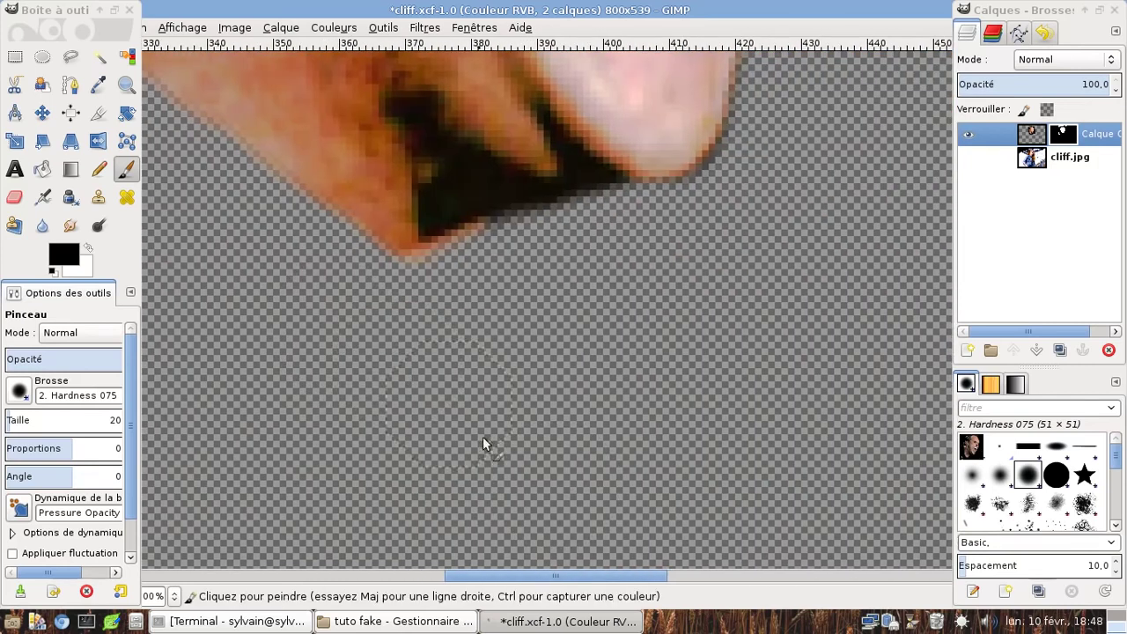
left_click(157, 596)
left_click(156, 493)
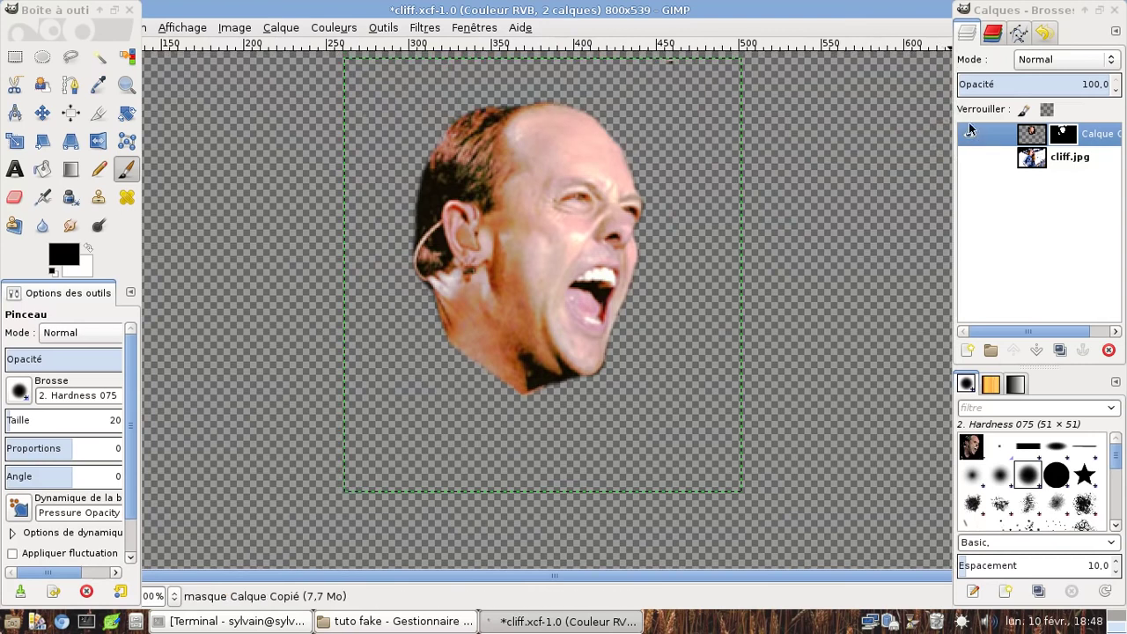
Show cliff.jpg again and touch up the face mask under the jaw with white and black
left_click(969, 157)
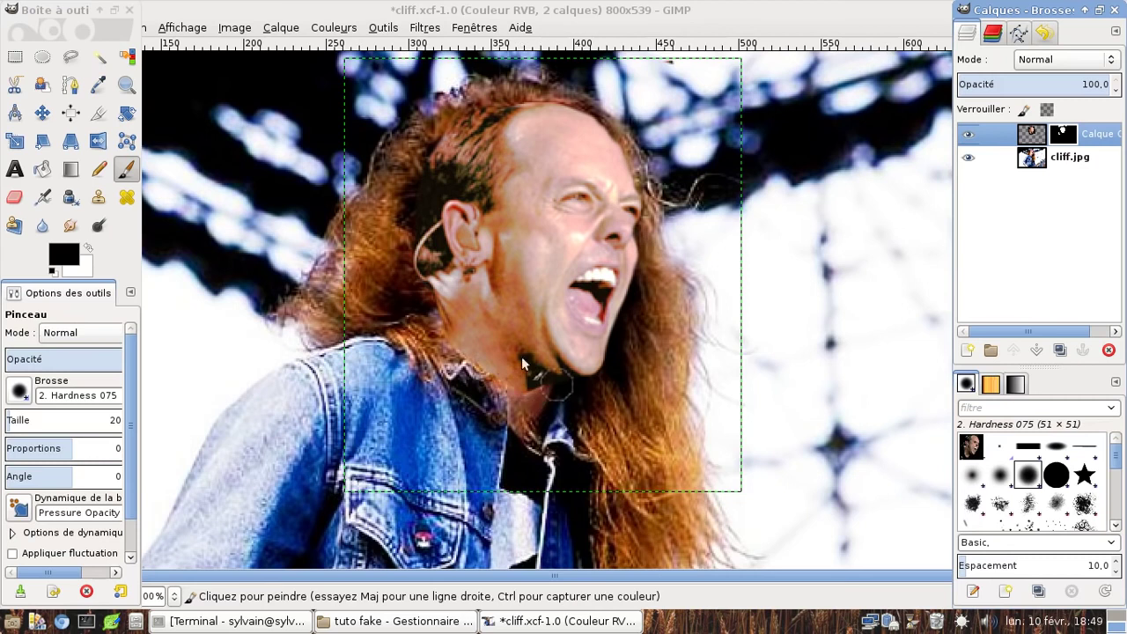
left_click(88, 249)
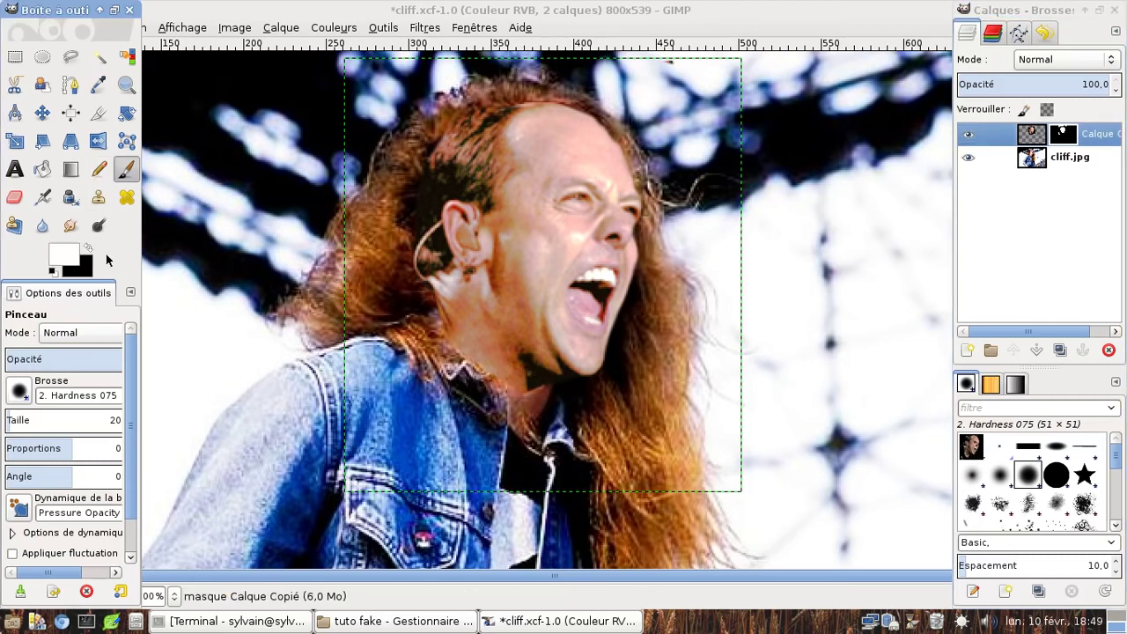
left_click_drag(522, 381, 530, 384)
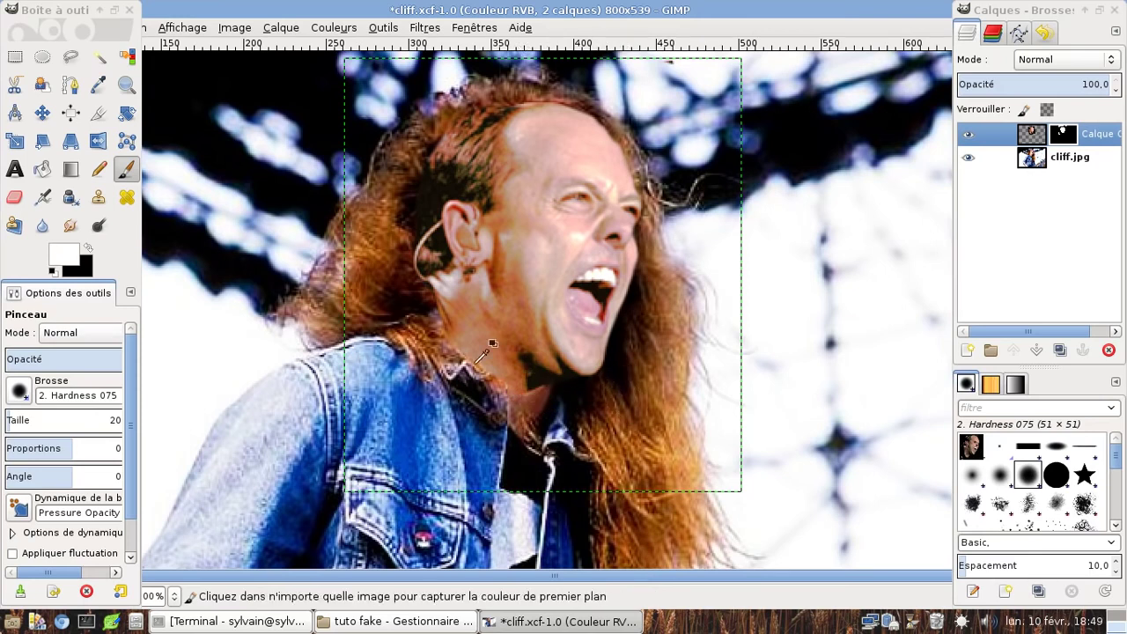
key("x")
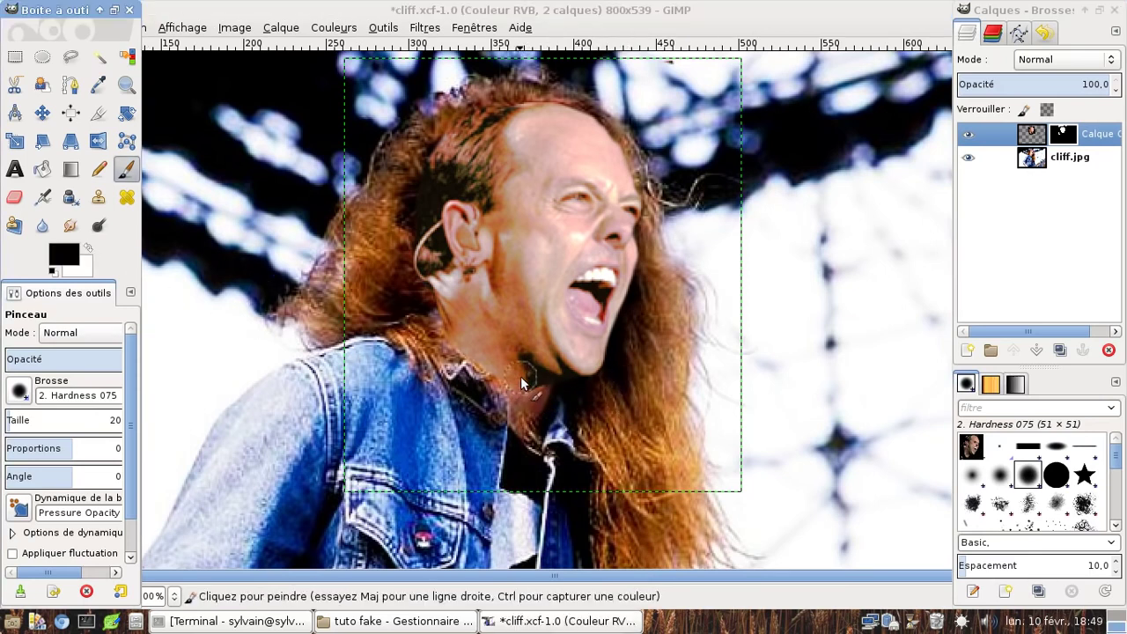
left_click(518, 378)
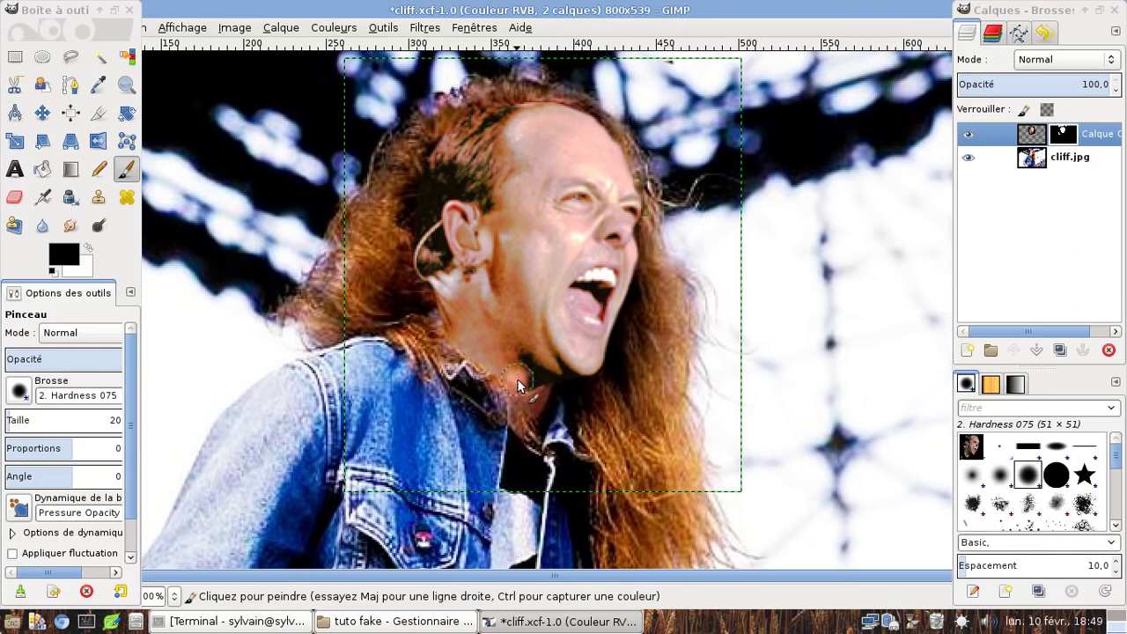
left_click(482, 345)
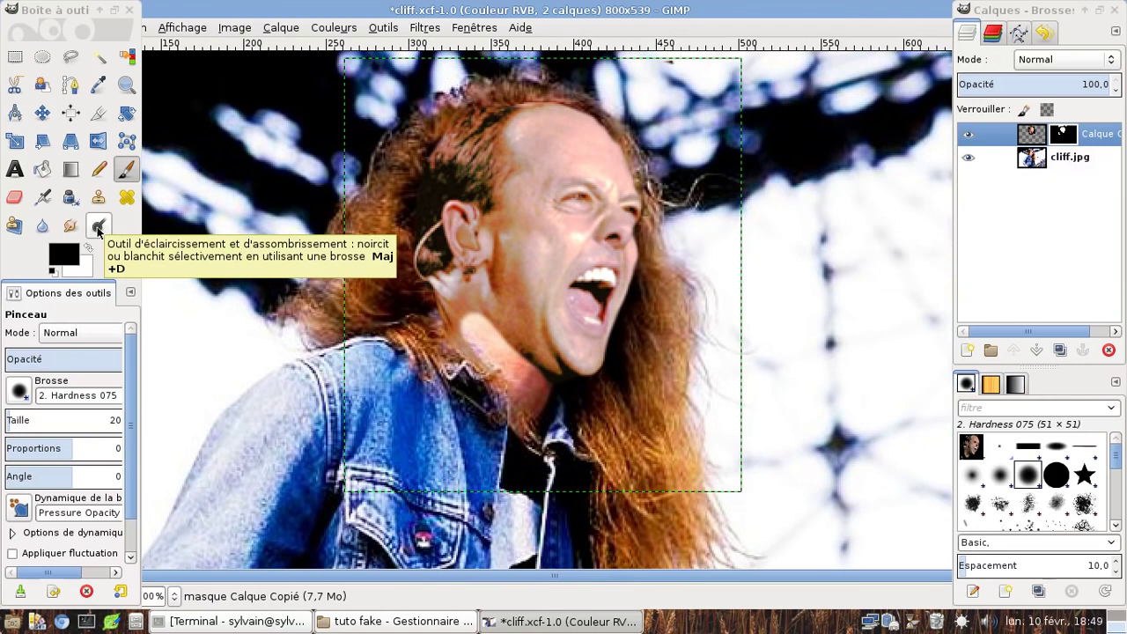
Try Dodge/Burn on the neck, select the cliff.jpg layer and toggle the face layer to compare
left_click(98, 227)
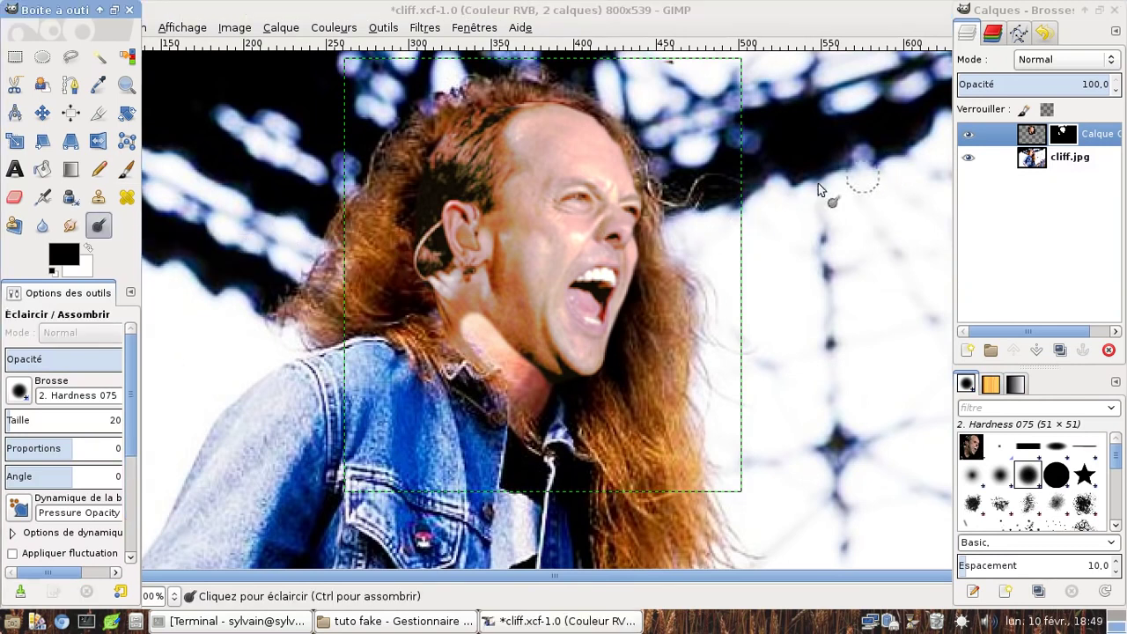
left_click_drag(482, 345, 490, 359)
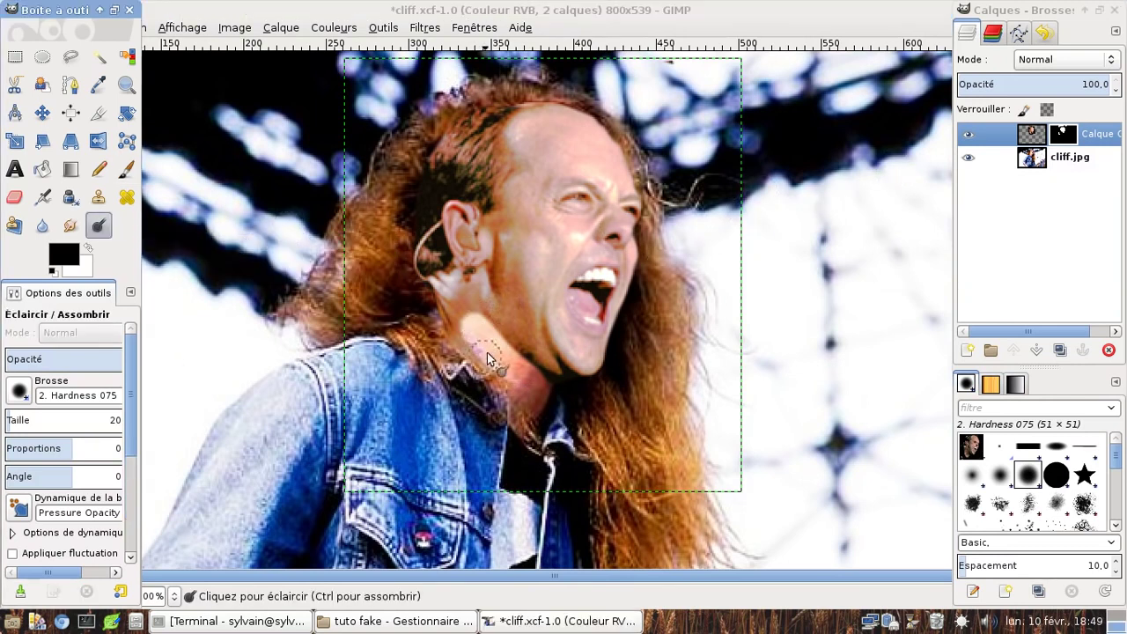
left_click(1040, 160)
left_click(968, 135)
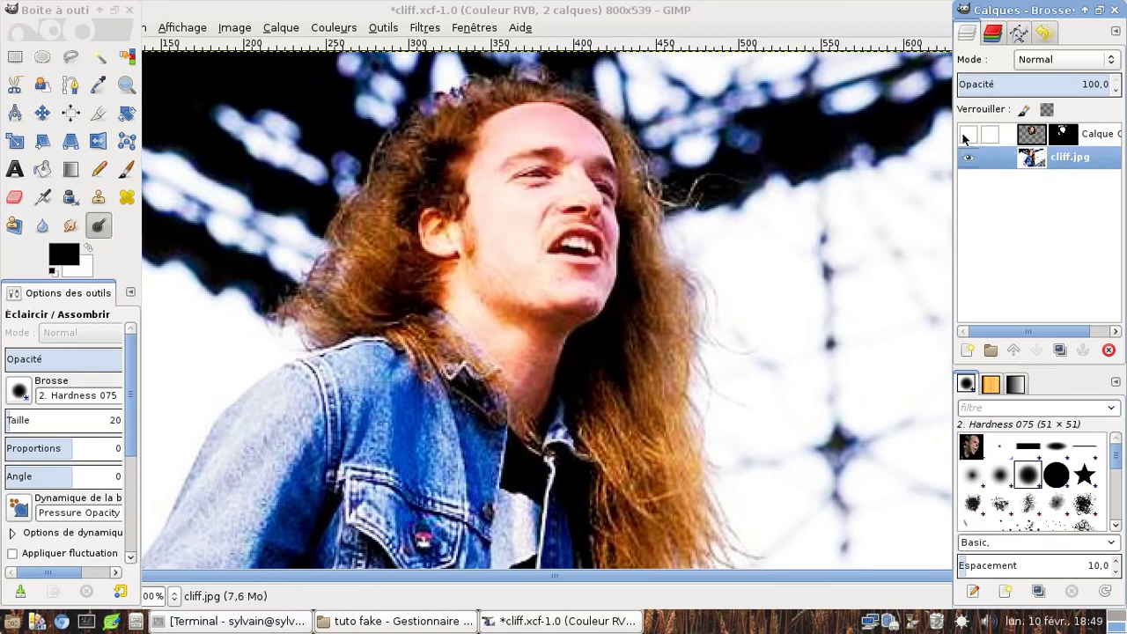
left_click(967, 134)
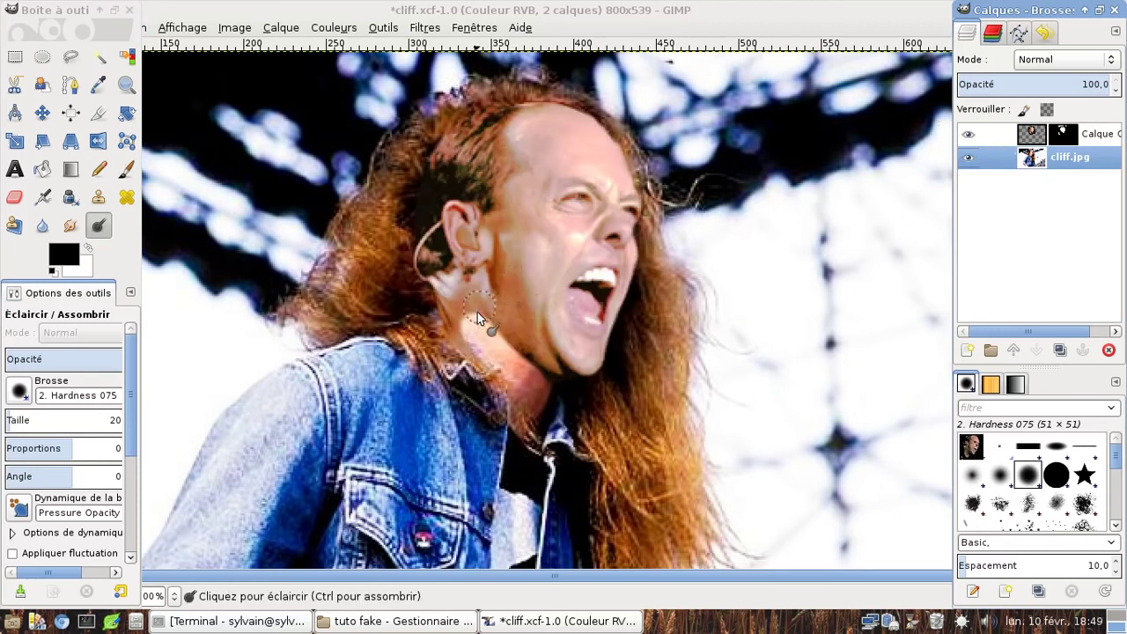
scroll(124, 470, "down", 3)
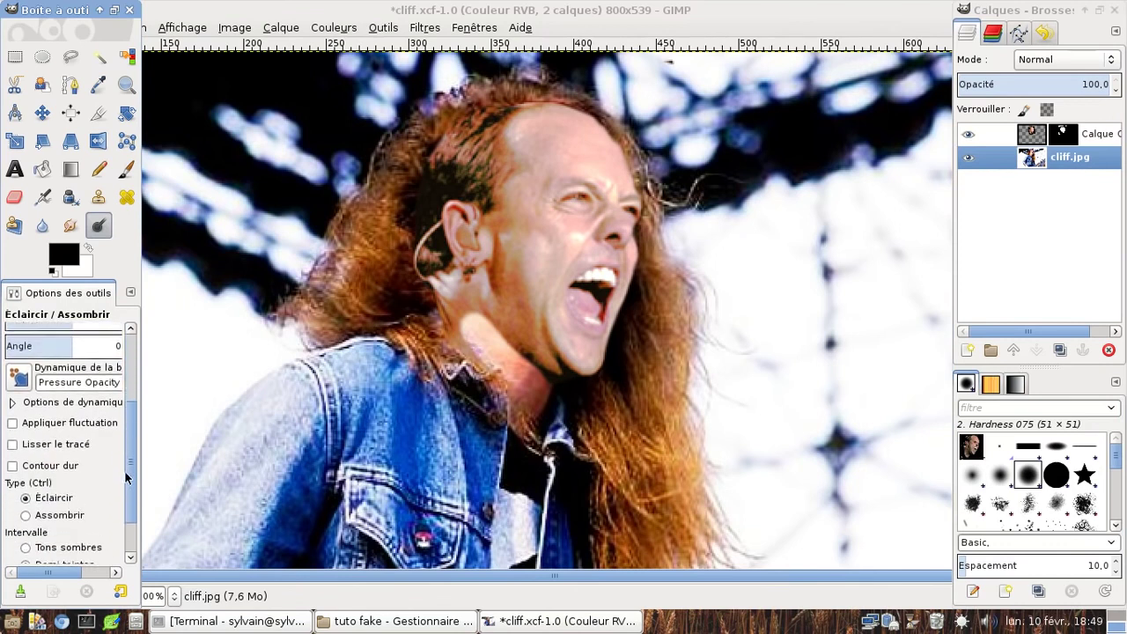
scroll(78, 483, "down", 2)
Set Dodge/Burn to darken and burn the pale neck patch, undoing trial strokes
left_click(27, 460)
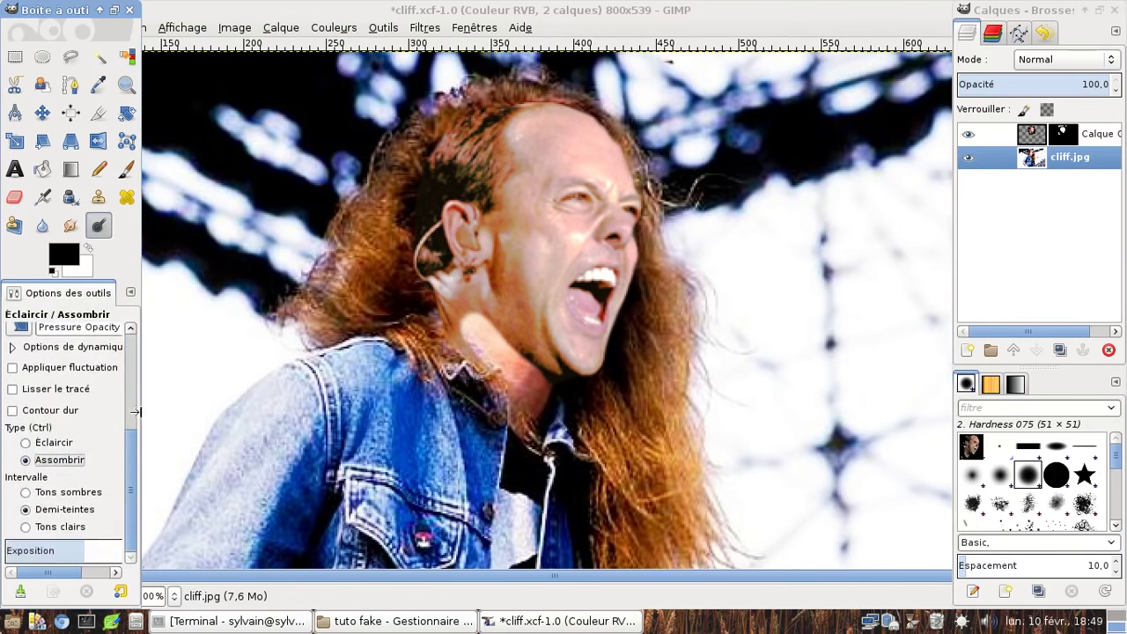
left_click(477, 331)
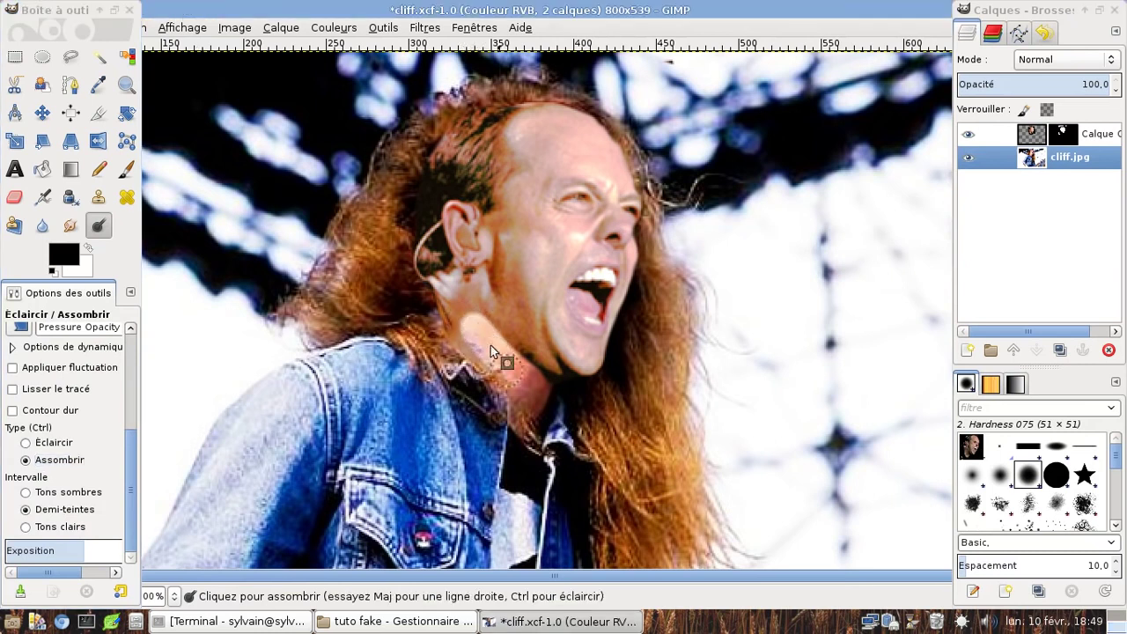
mouse_move(492, 345)
left_mouse_down()
mouse_move(515, 379)
mouse_move(477, 331)
mouse_move(504, 375)
left_mouse_up()
left_click_drag(491, 325, 489, 327)
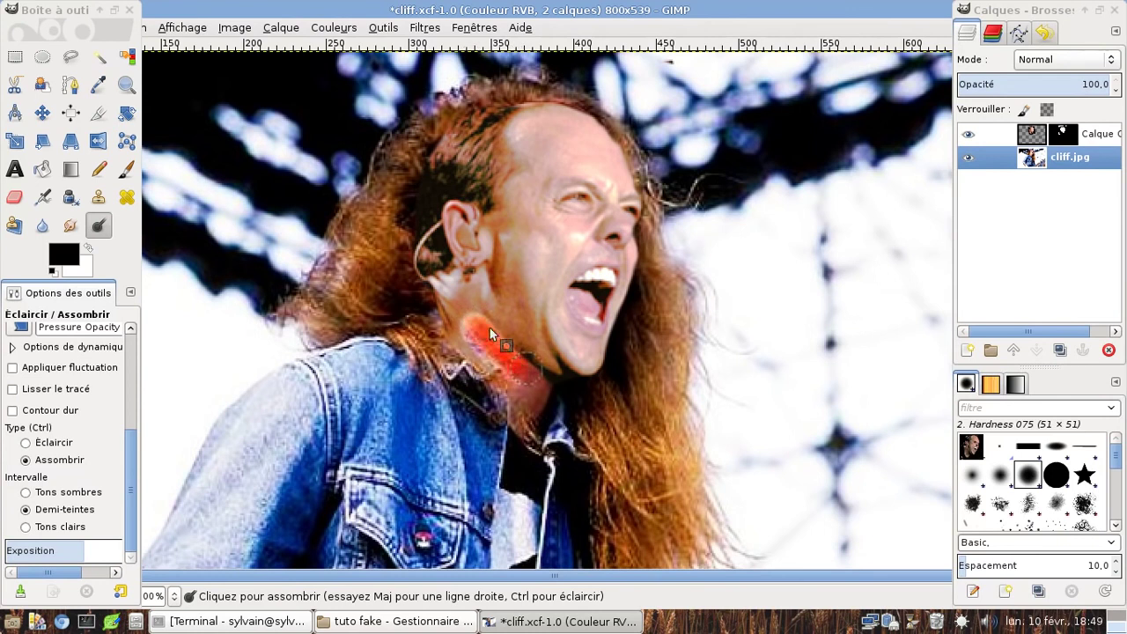
key("ctrl")
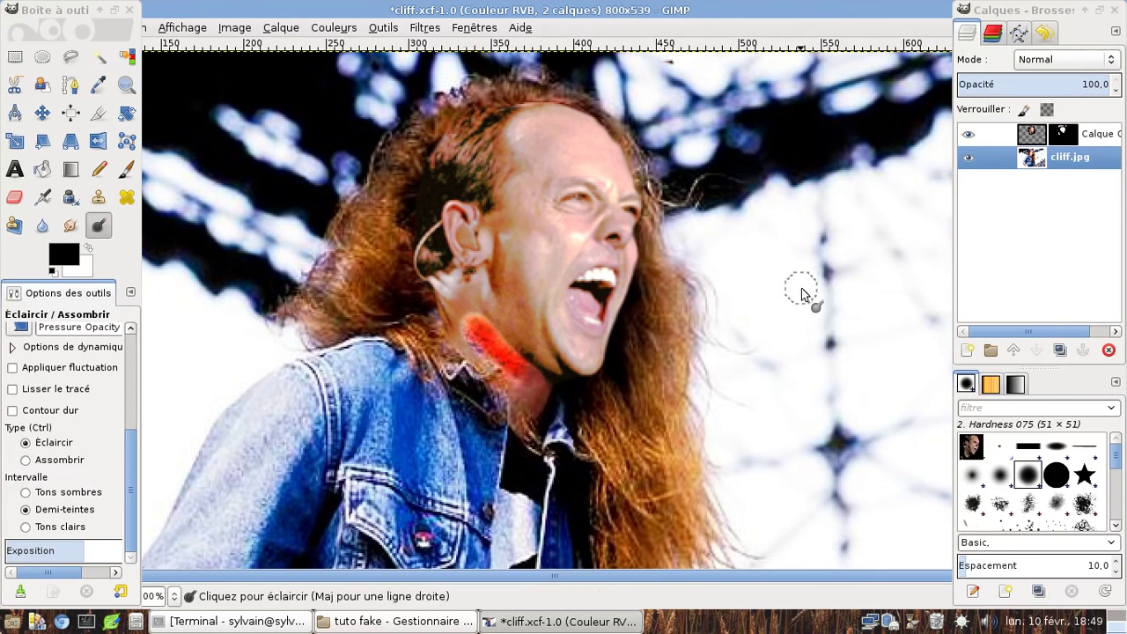
key("ctrl+z")
key("ctrl+z")
key("ctrl+z")
key("ctrl+z")
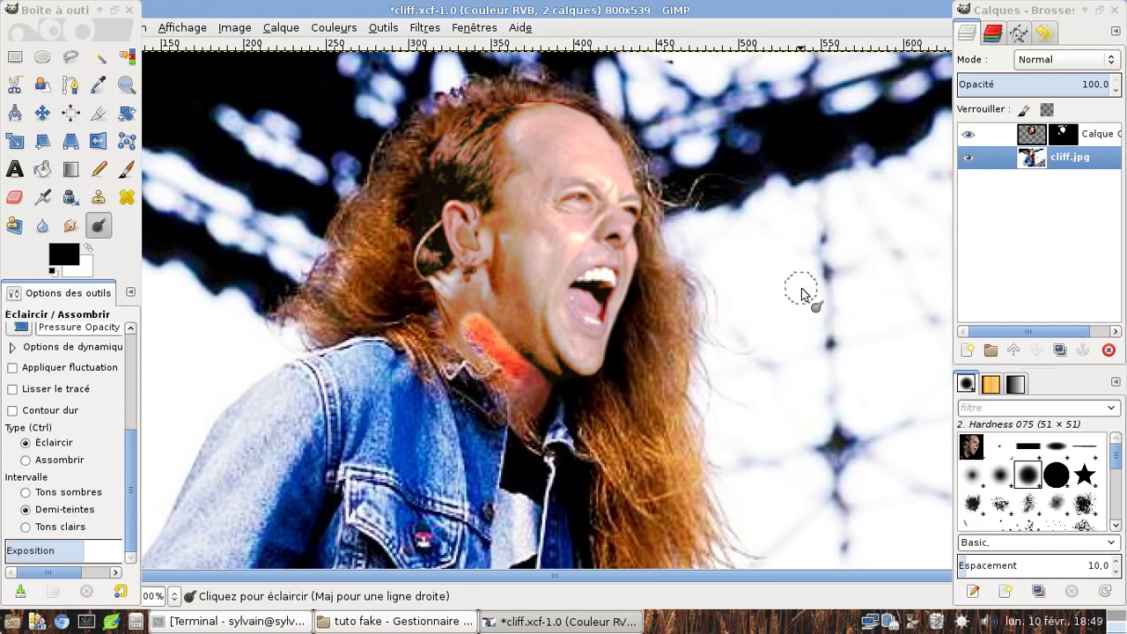
key("ctrl+z")
key("ctrl+z")
key("ctrl+z")
key("ctrl+z")
key("ctrl+z")
key("ctrl+z")
key("ctrl+z")
key("ctrl+z")
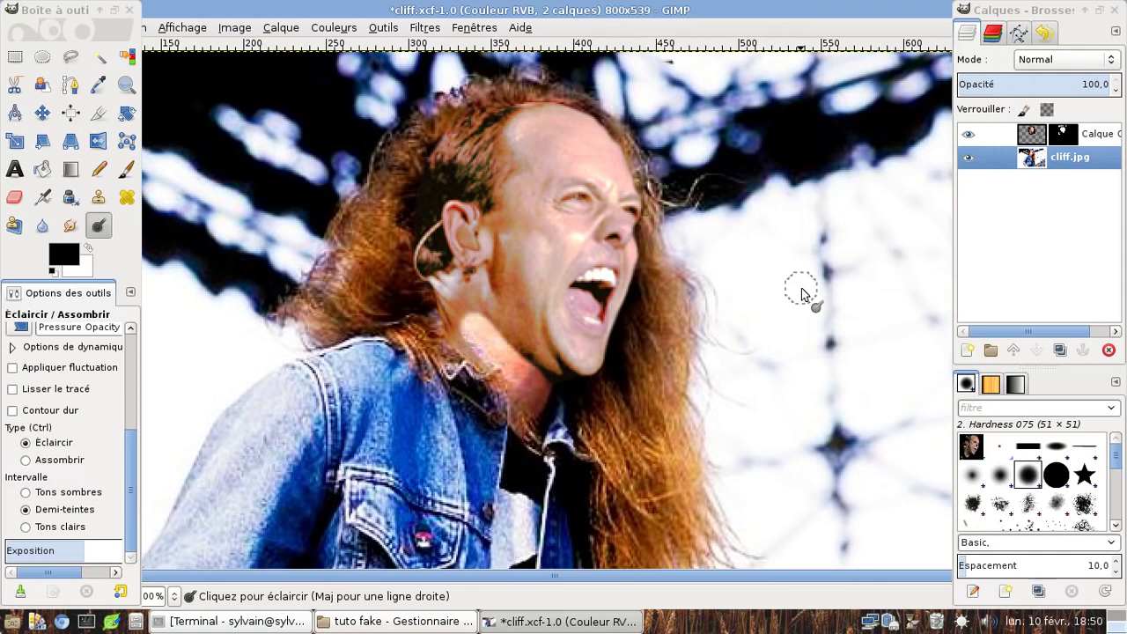
key("ctrl+z")
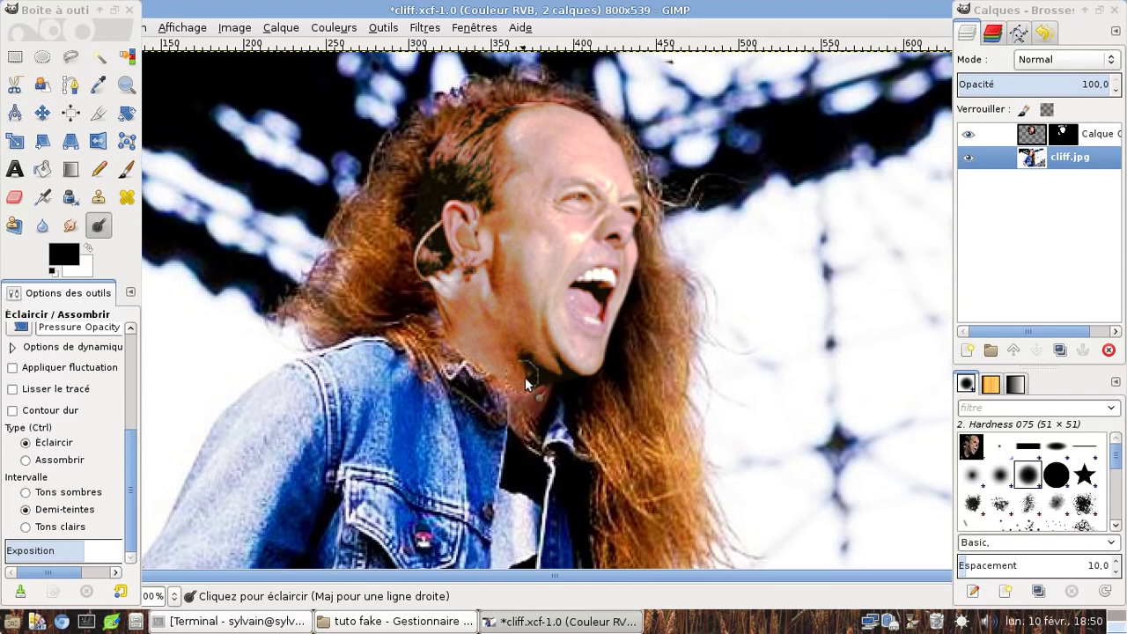
left_click_drag(480, 348, 475, 327)
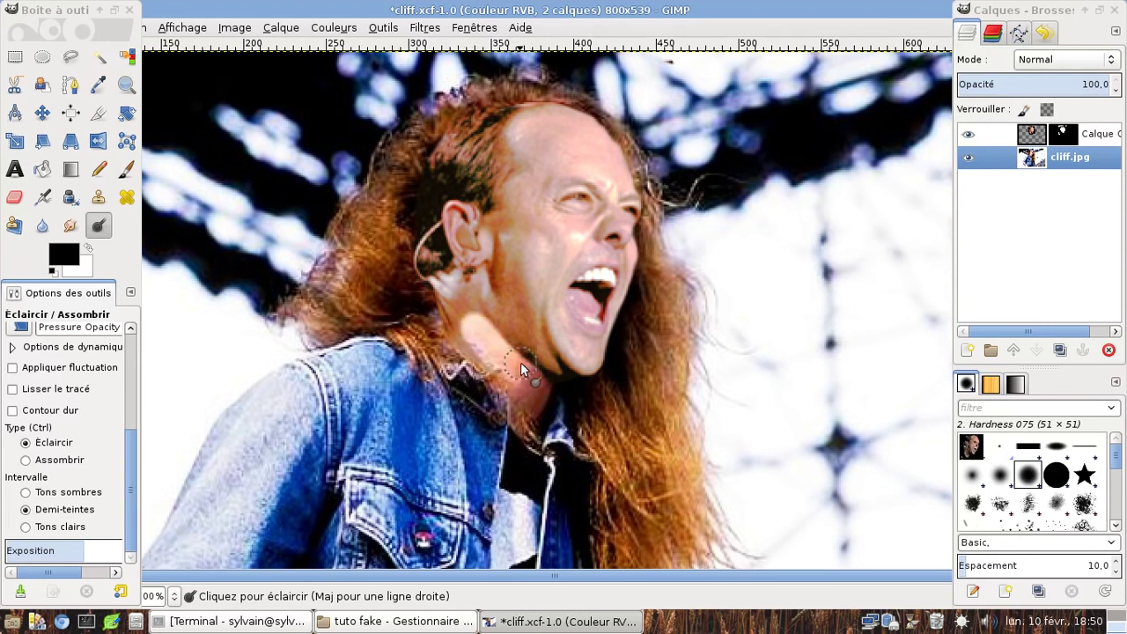
key("ctrl+z")
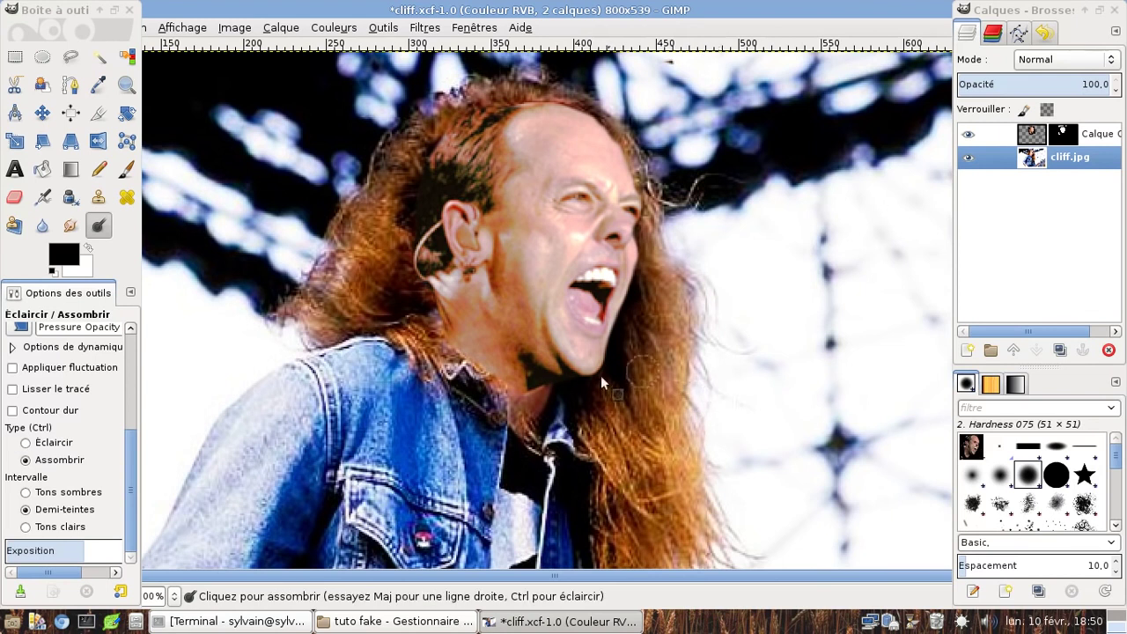
left_click(534, 397)
Paint on the face layer's mask over the neck so lighter skin covers the dark shadow
left_click(124, 172)
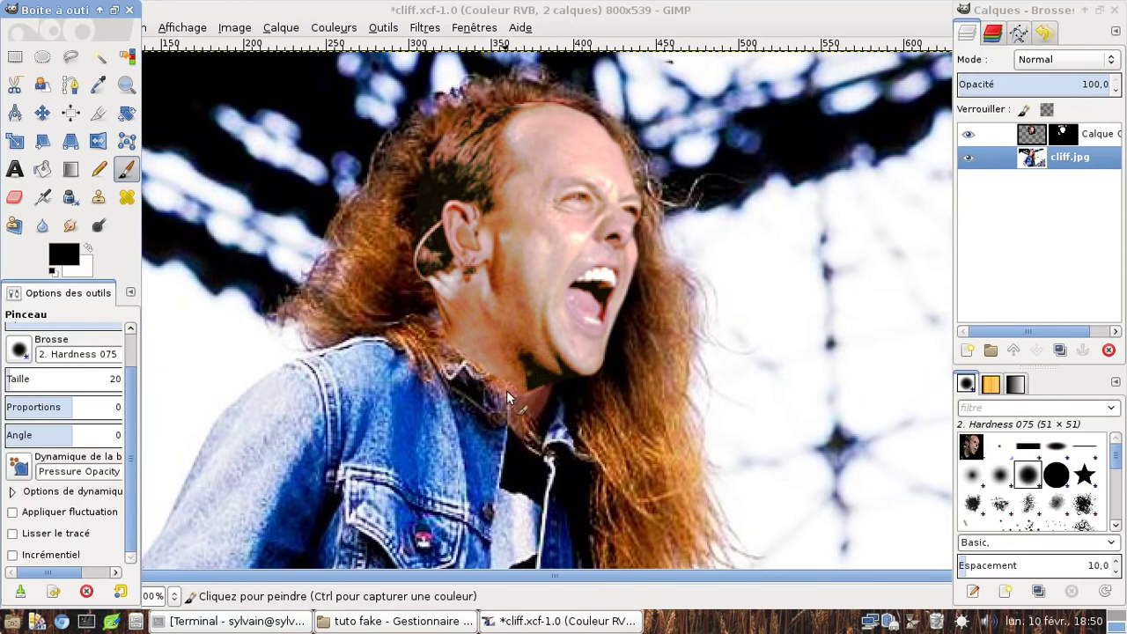
left_click(530, 388)
left_click(88, 249)
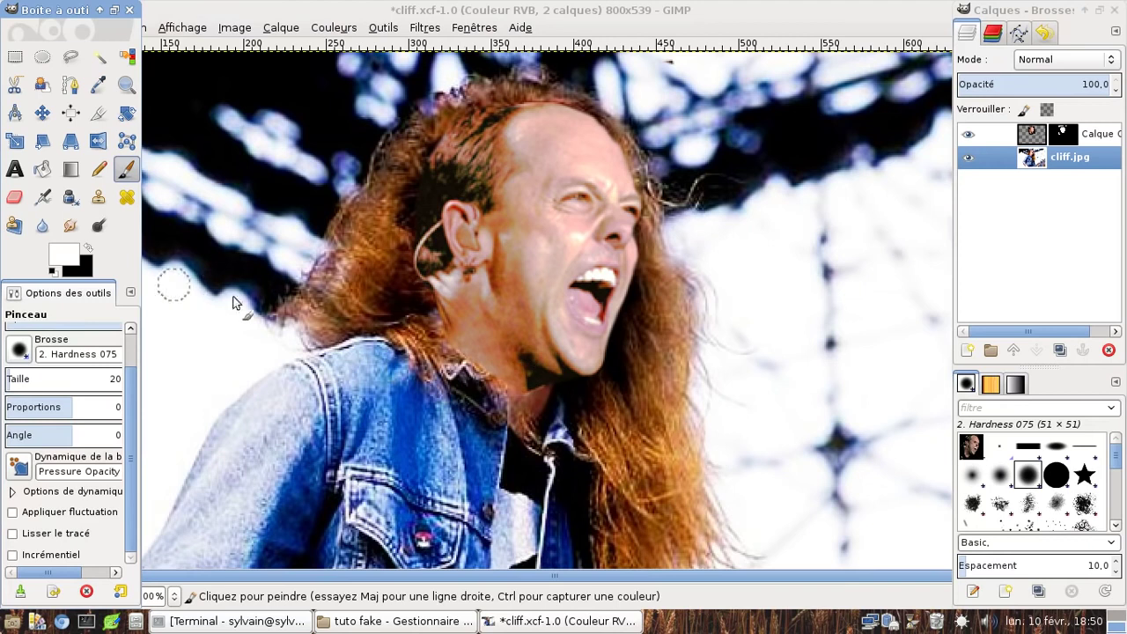
left_click(1063, 134)
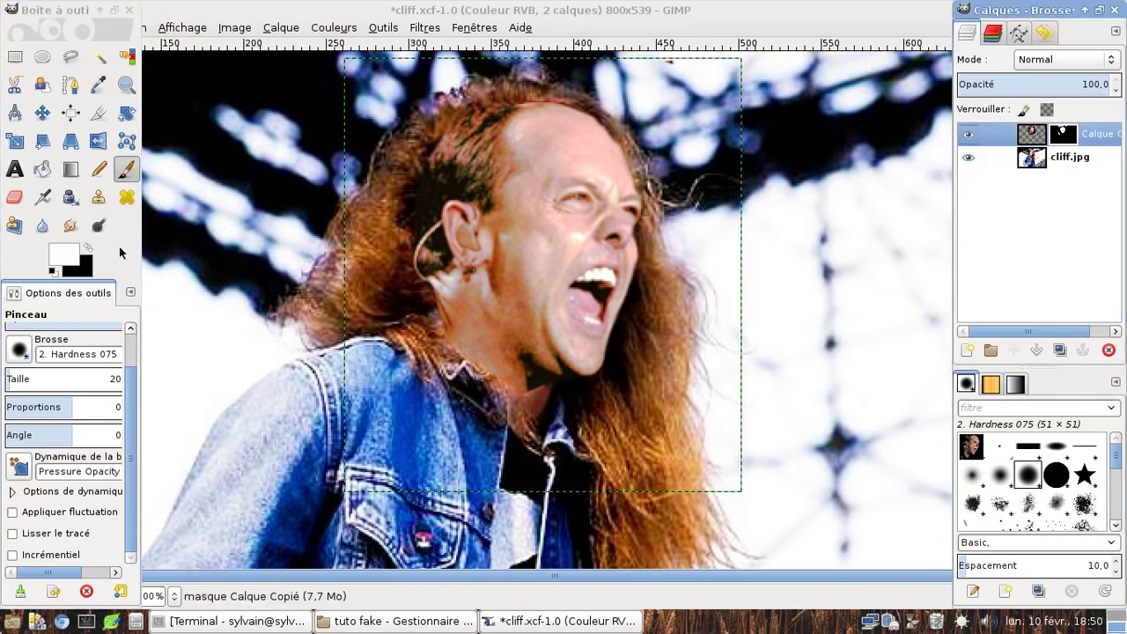
left_click(88, 249)
left_click_drag(520, 374, 540, 392)
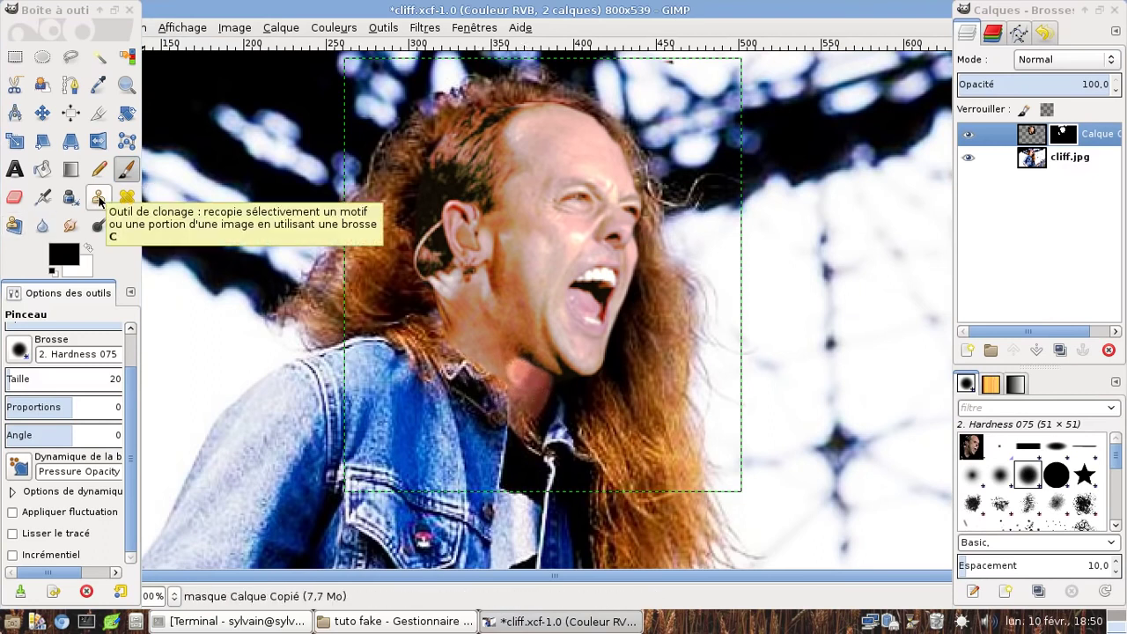
Sample a Clone source on the neck, select the cliff.jpg layer and pick the Heal tool
left_click(98, 197)
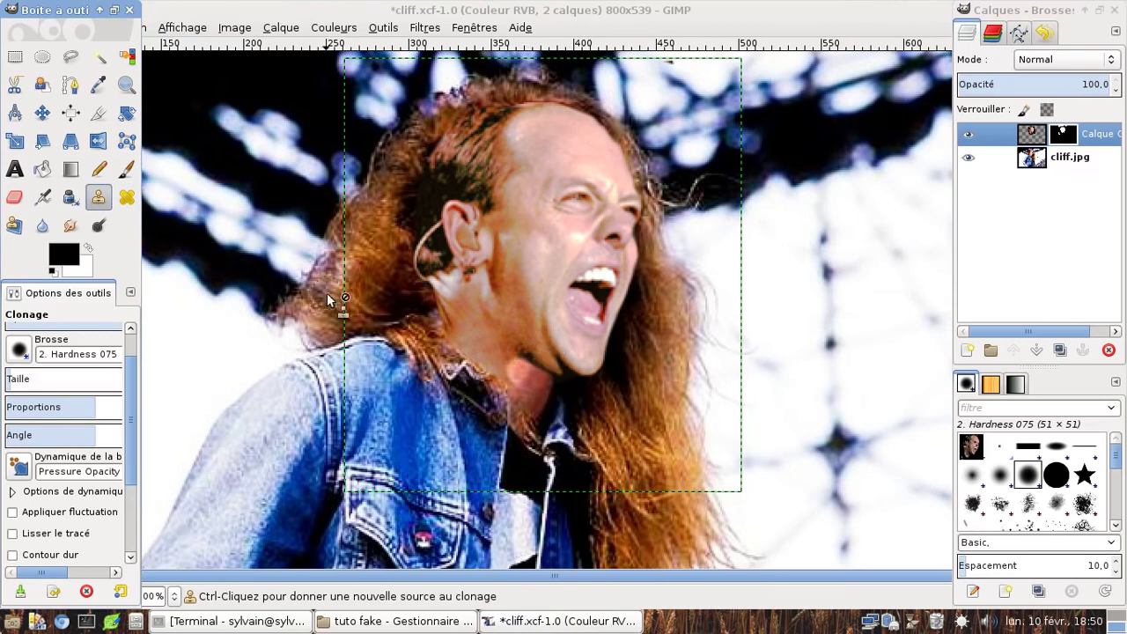
key("ctrl")
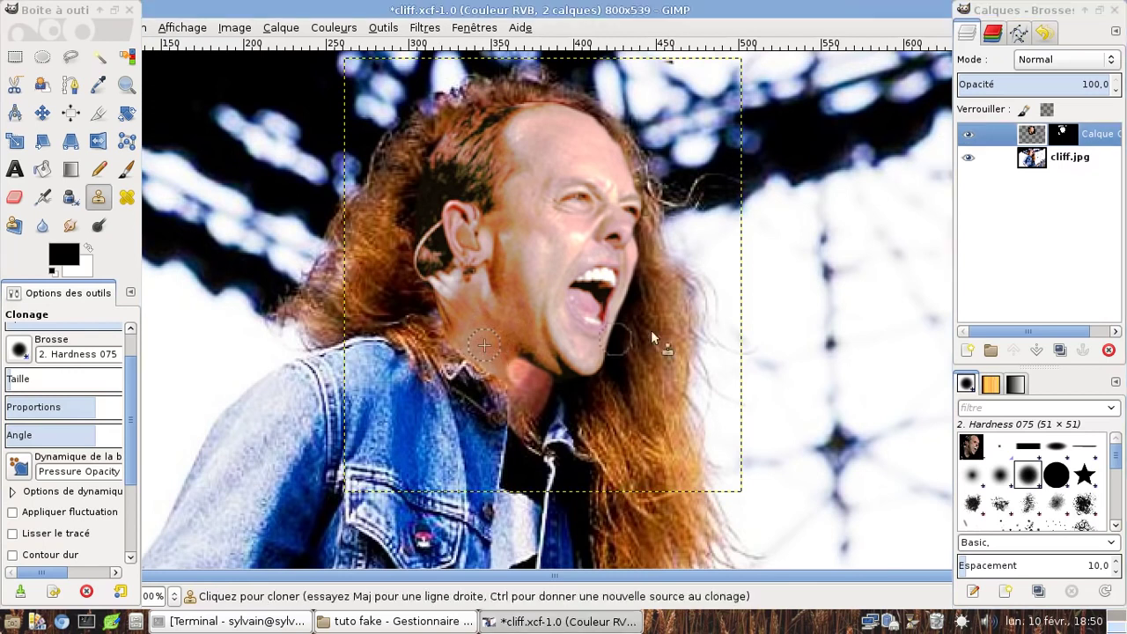
left_click(1021, 160)
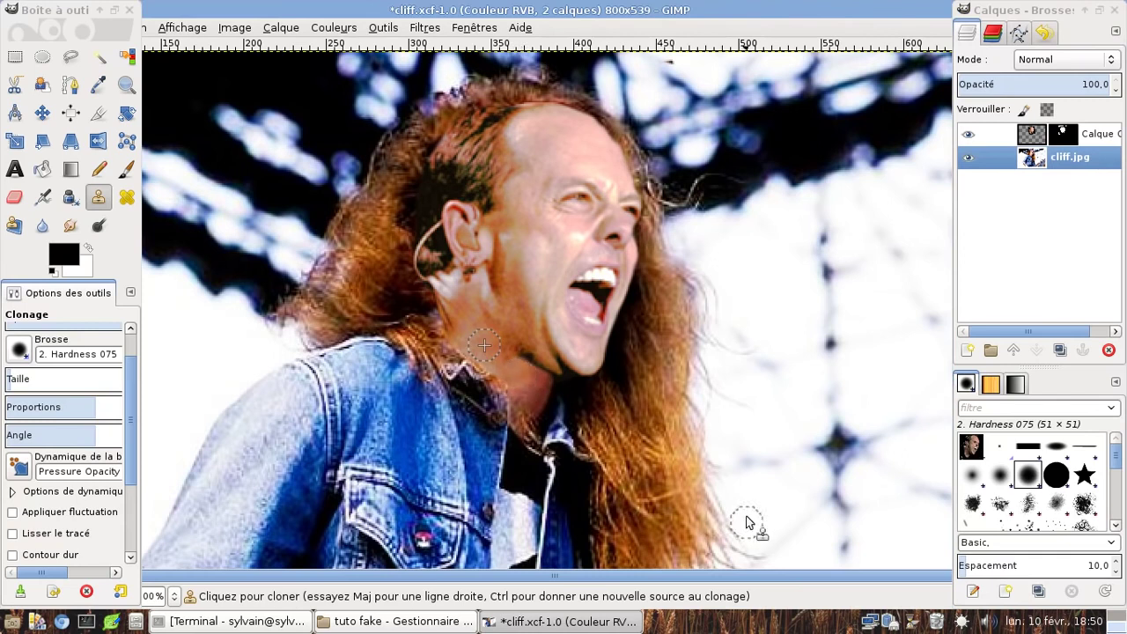
left_click(127, 197)
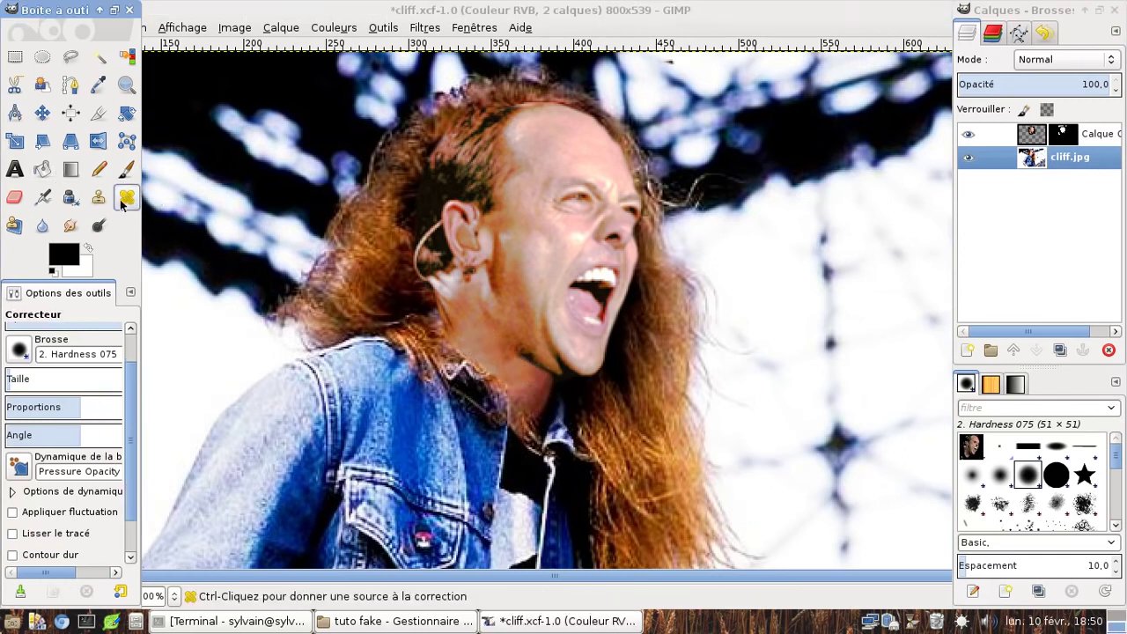
Set a neck heal source, then smudge the face layer's eyes and undo that stroke
left_click(493, 357, "ctrl")
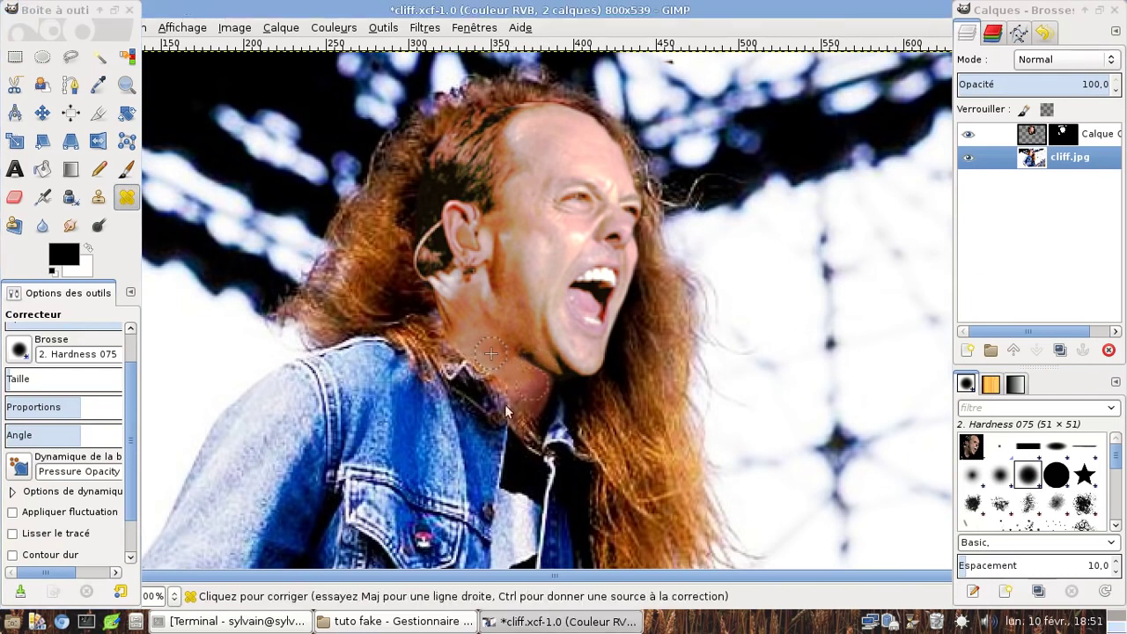
left_click(71, 225)
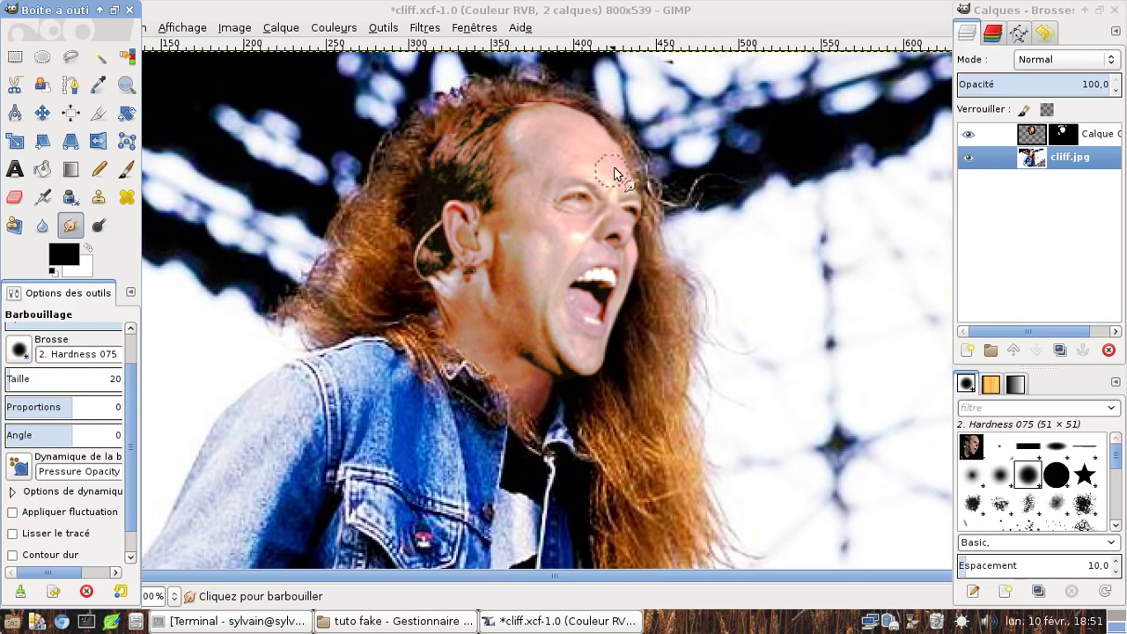
left_click(1036, 134)
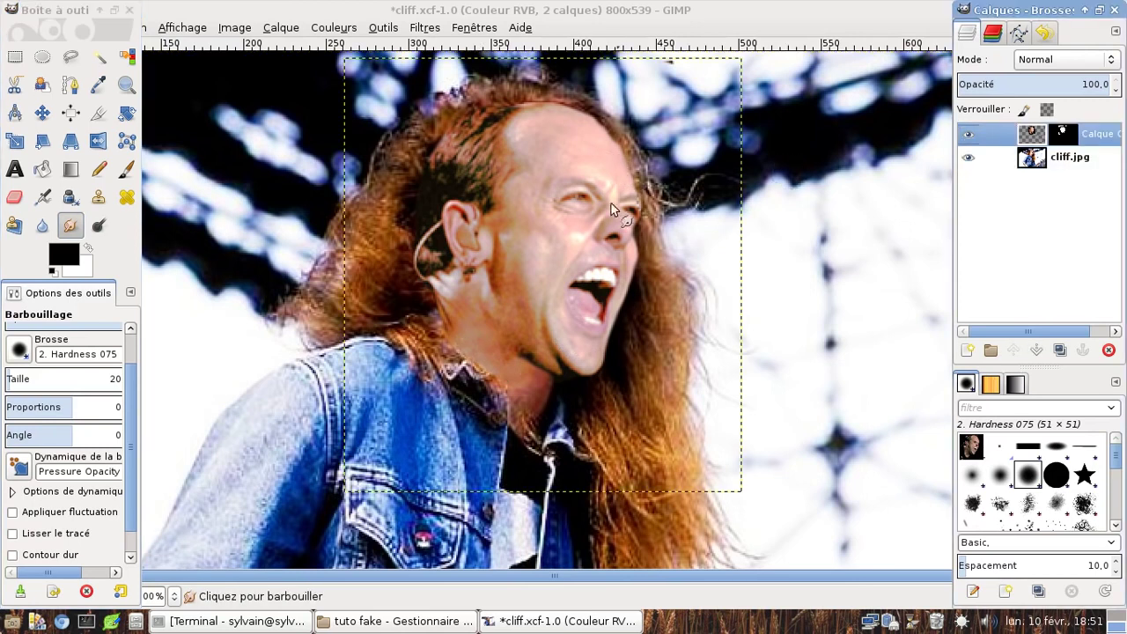
mouse_move(583, 193)
left_mouse_down()
mouse_move(632, 223)
mouse_move(572, 273)
left_mouse_up()
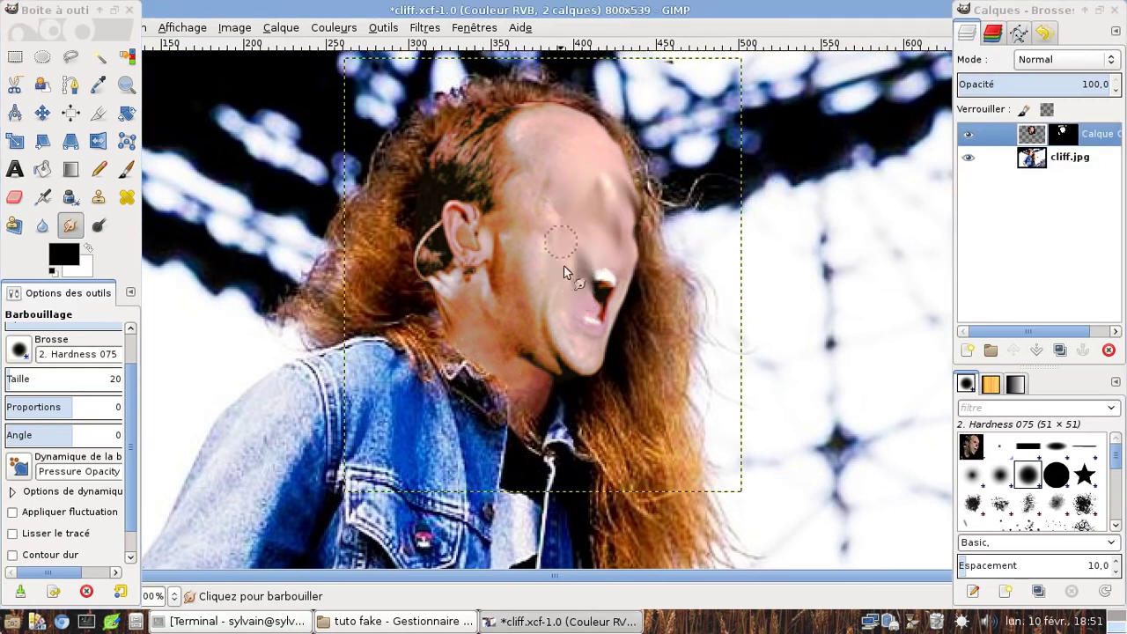
key("ctrl+z")
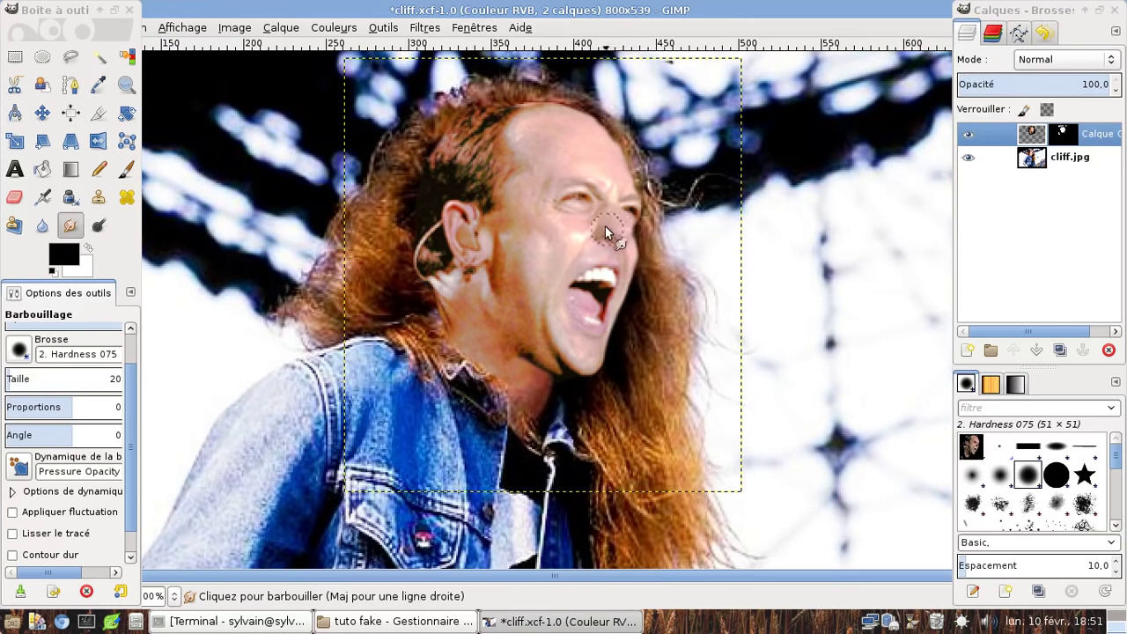
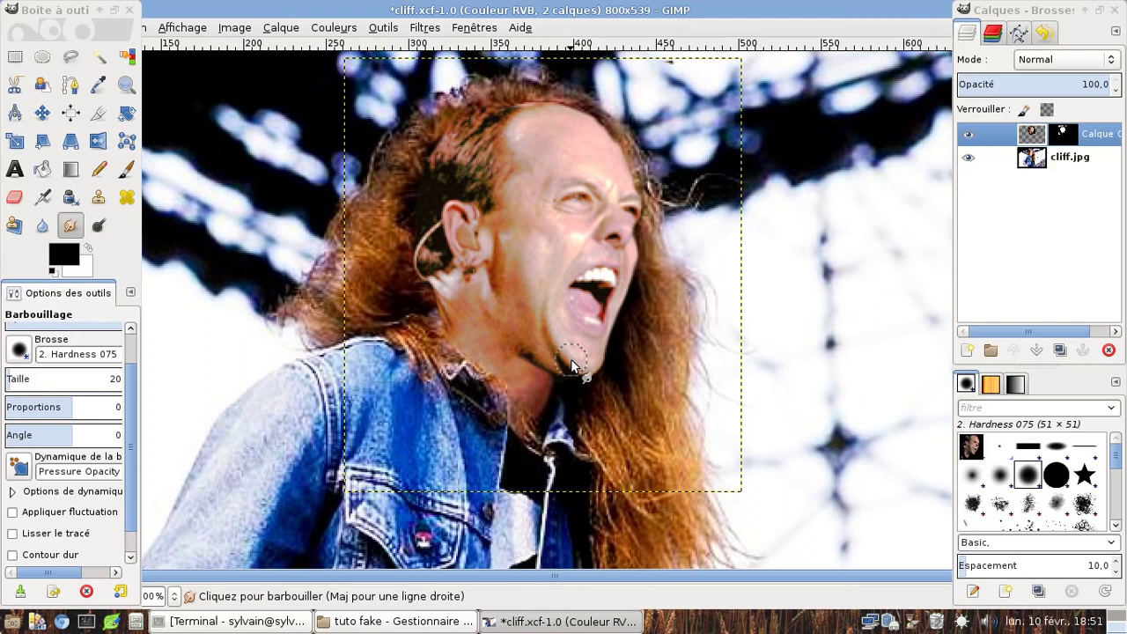
Paint black on the top layer's mask along the hairline, redoing one bad stroke
scroll(572, 365, "down", 2)
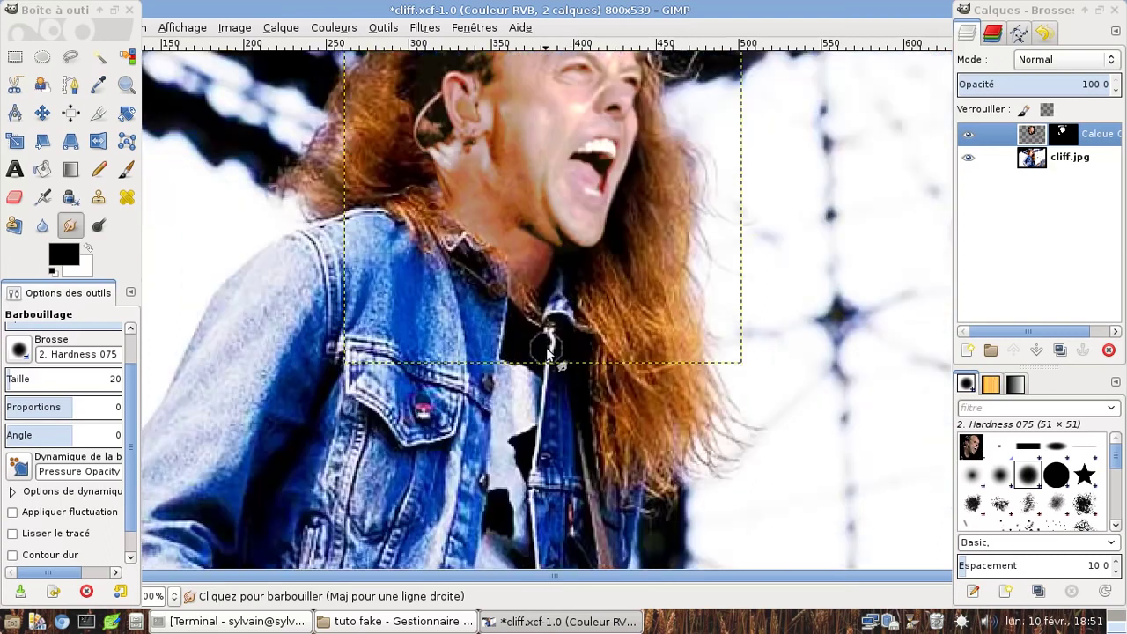
scroll(572, 365, "down", 6)
left_click_drag(556, 581, 476, 577)
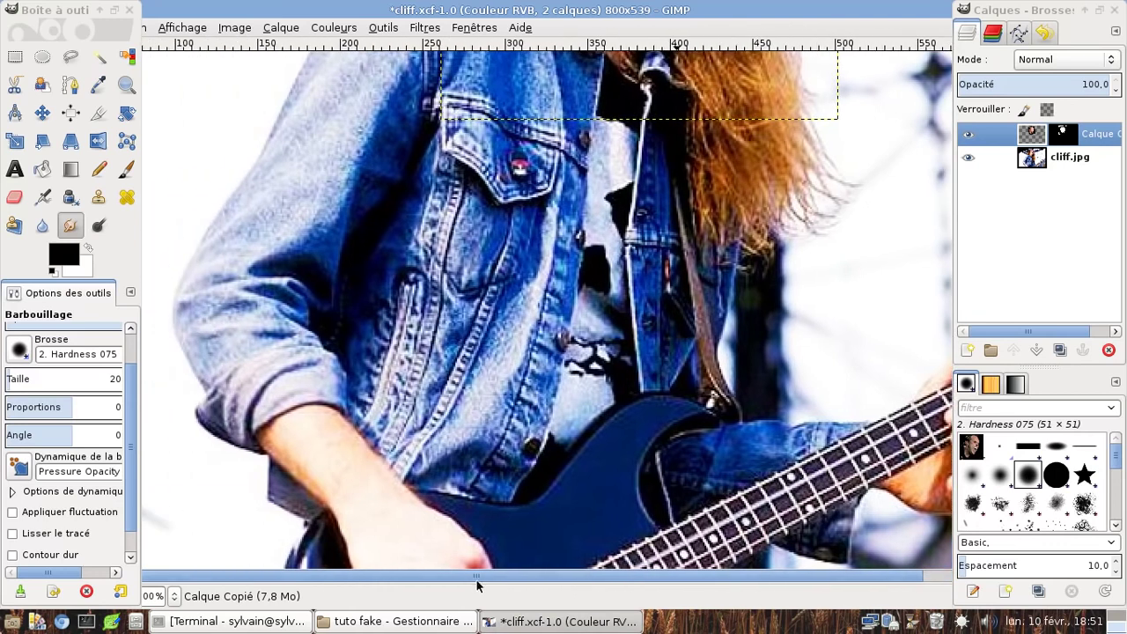
scroll(578, 317, "up", 8)
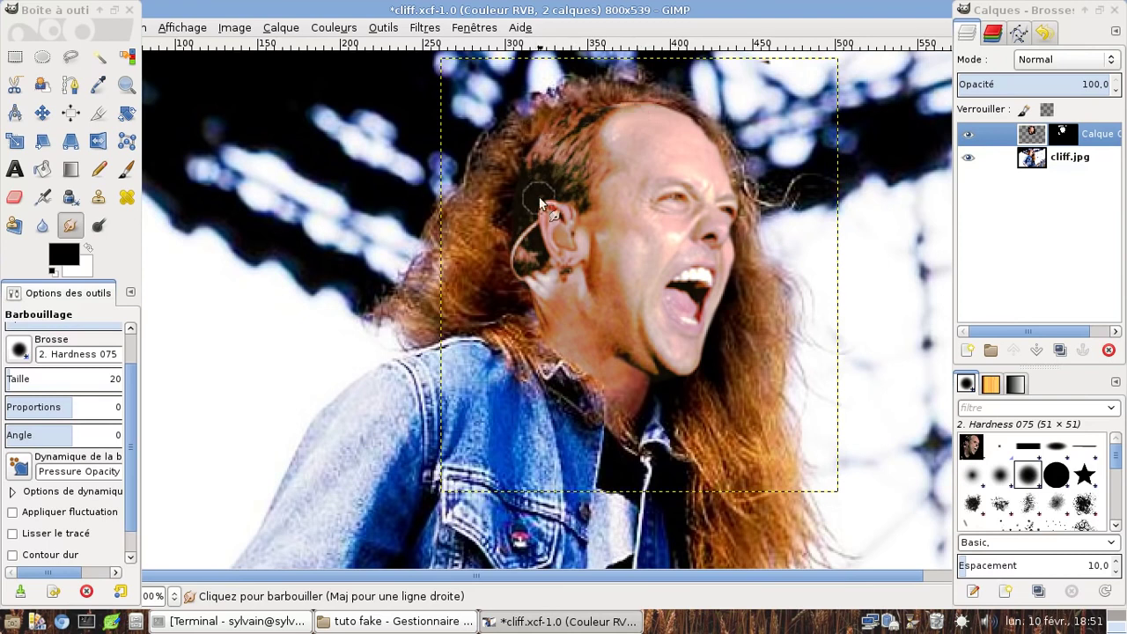
left_click(125, 169)
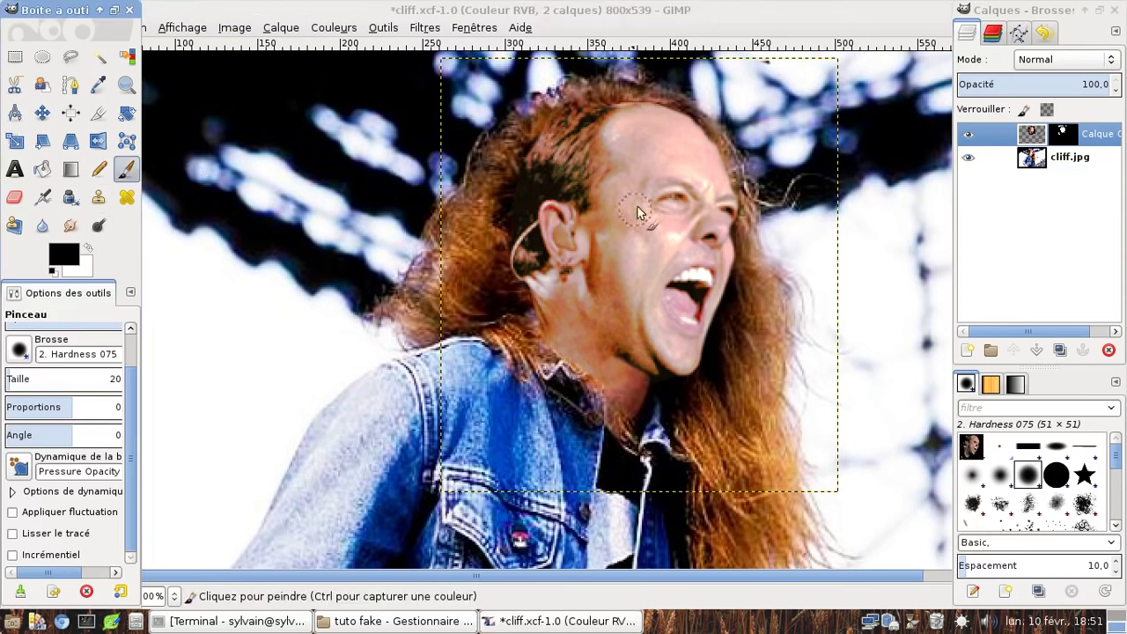
left_click(1063, 134)
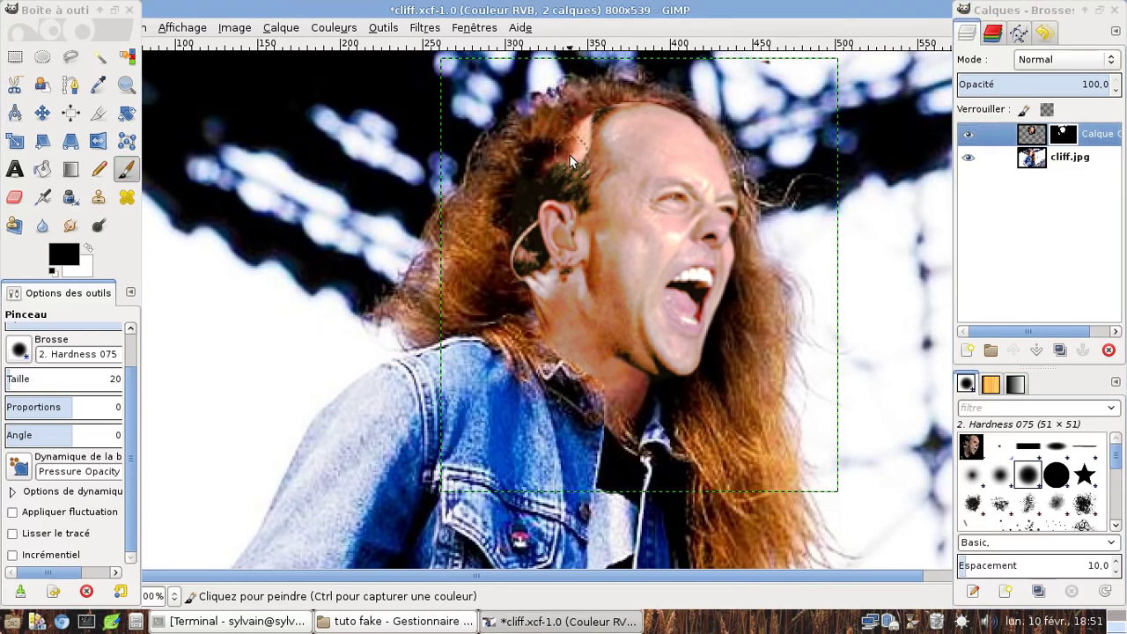
left_click_drag(547, 179, 568, 130)
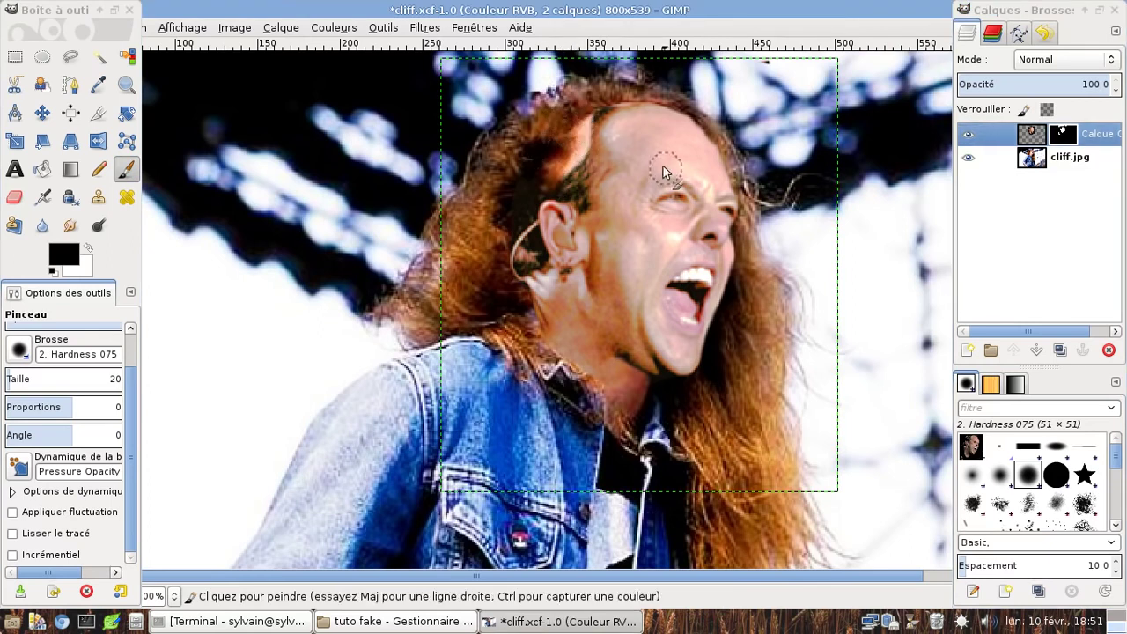
key("ctrl+z")
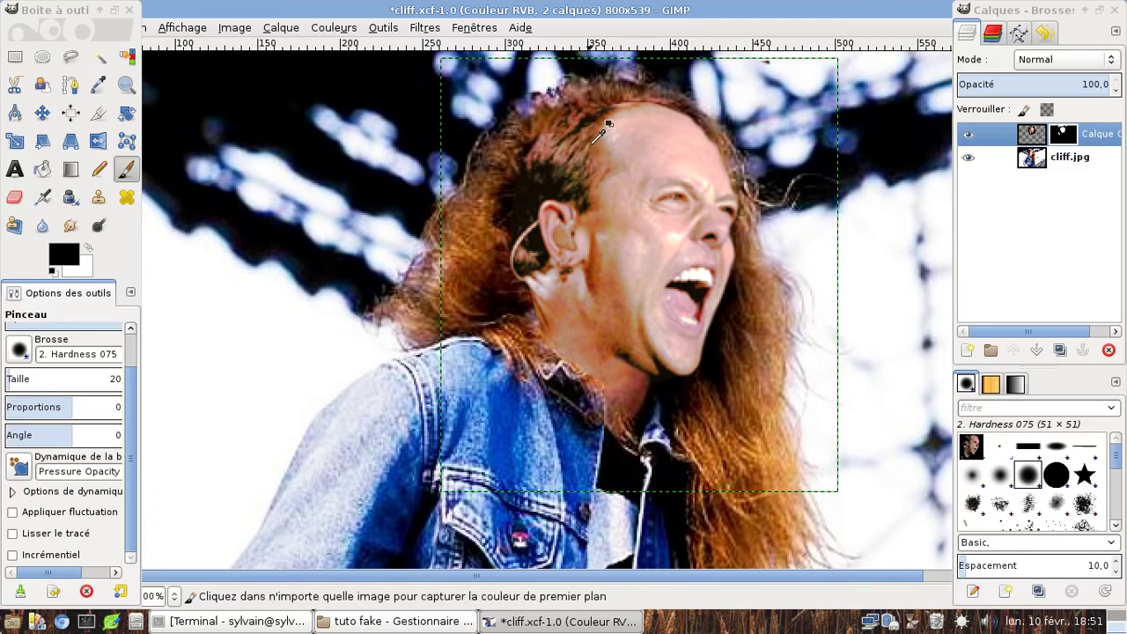
left_click_drag(566, 111, 545, 151)
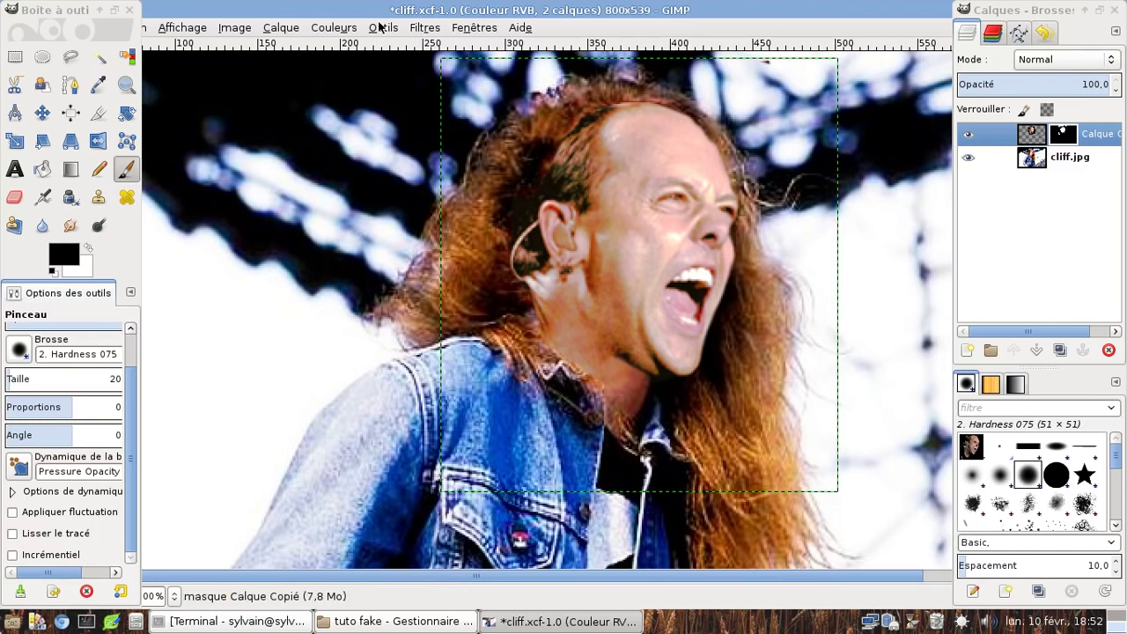
Save the montage as cliff.xcf
left_click_drag(79, 10, 68, 66)
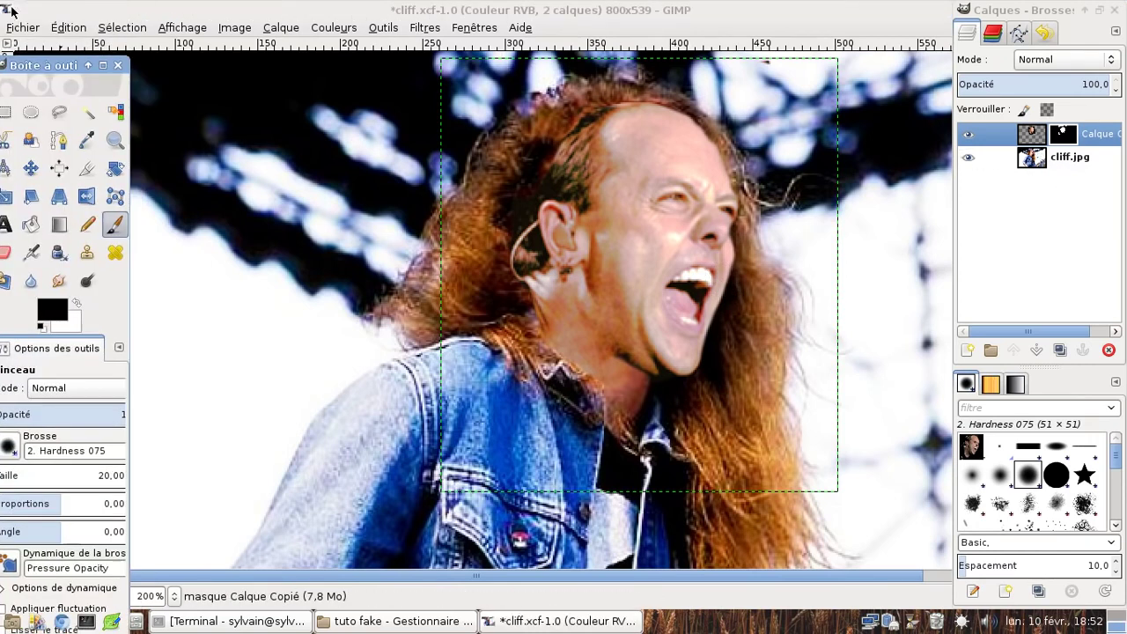
left_click(22, 27)
left_click(44, 154)
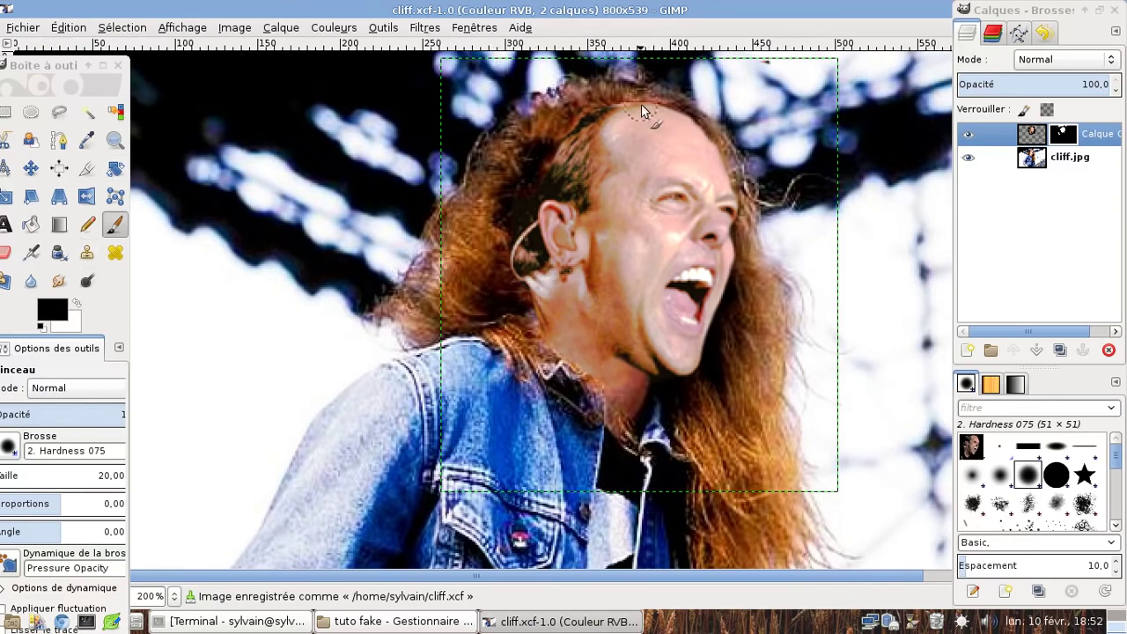
Toggle the top layer's visibility several times to compare the swap with the original face
left_click(968, 134)
left_click(968, 134)
left_click(969, 135)
left_click(968, 135)
left_click(968, 134)
left_click(967, 137)
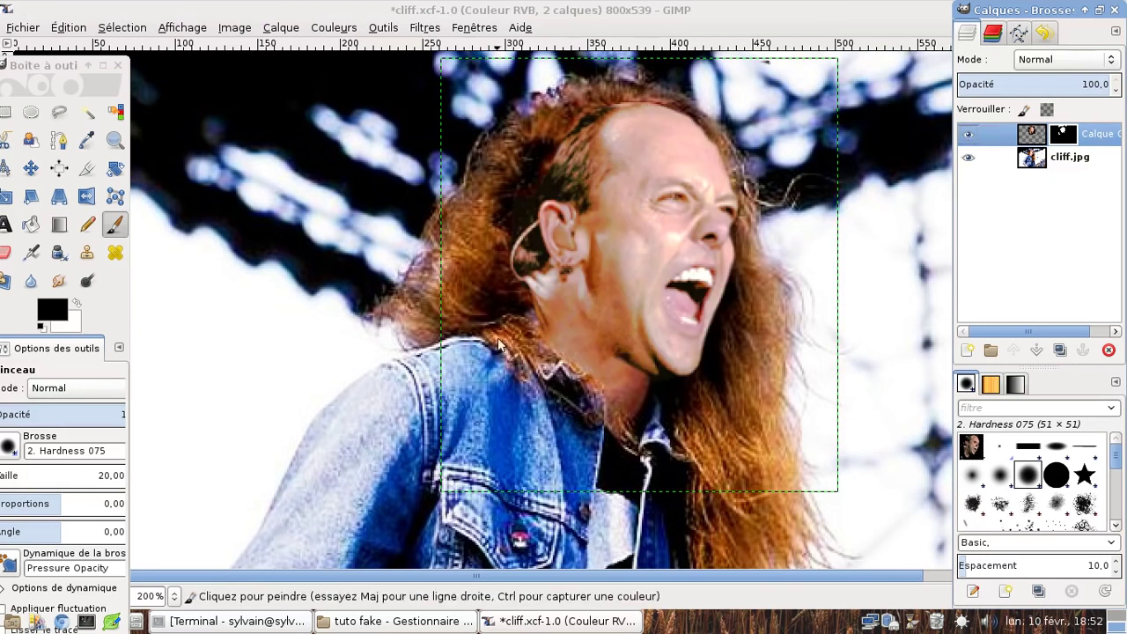
Paint more black on the mask around the left ear so the original hair shows
left_click(530, 276)
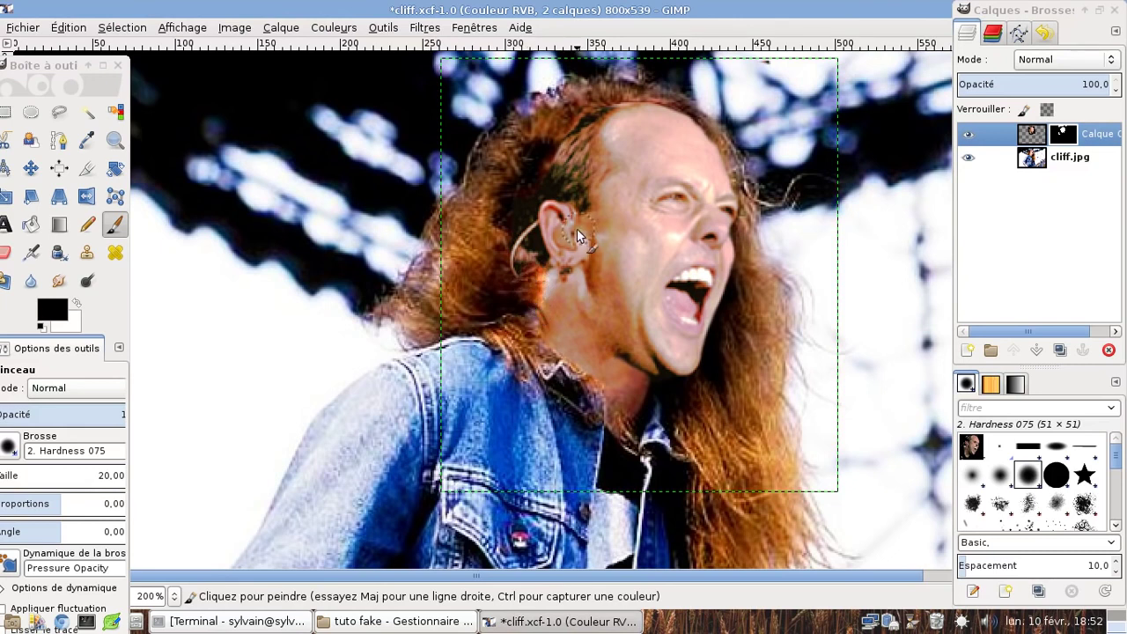
left_click(967, 134)
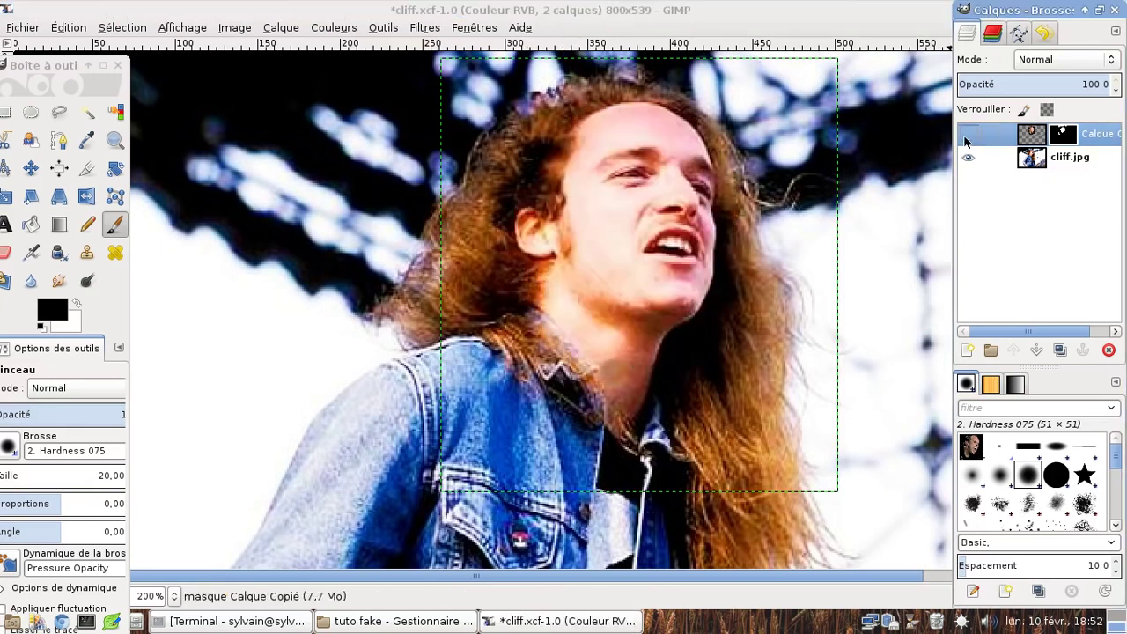
left_click(968, 134)
mouse_move(534, 219)
left_mouse_down()
mouse_move(532, 242)
mouse_move(515, 251)
left_mouse_up()
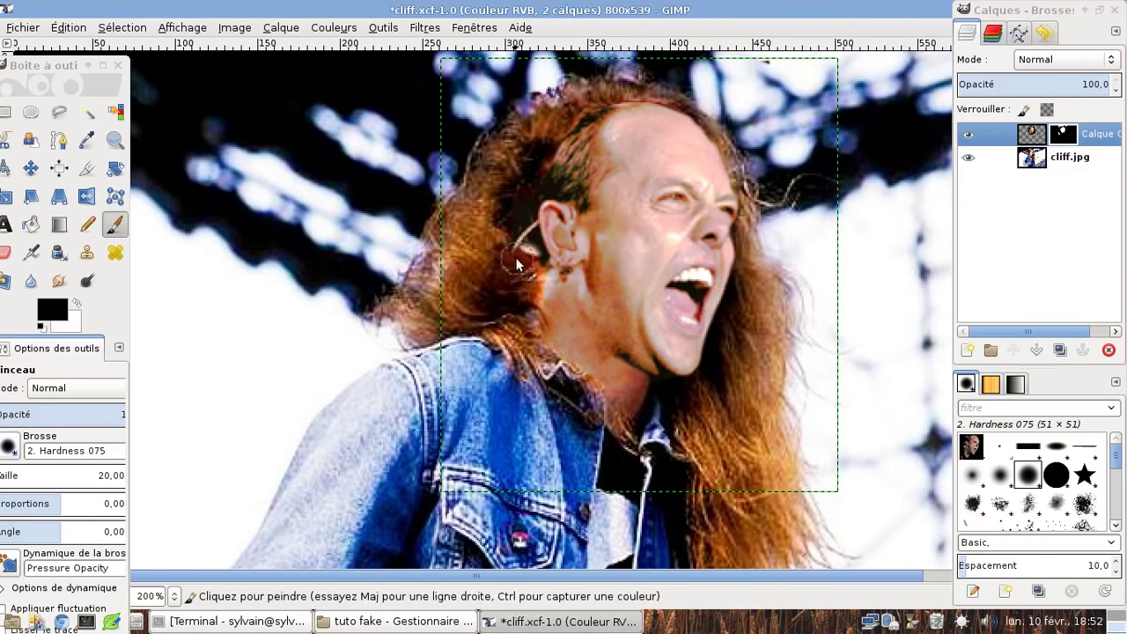
mouse_move(515, 258)
left_mouse_down()
mouse_move(519, 271)
mouse_move(527, 208)
mouse_move(514, 243)
left_mouse_up()
Clone hair from beside the ear over the leftover skin patch on the cliff.jpg layer
left_click(1024, 166)
left_click(86, 252)
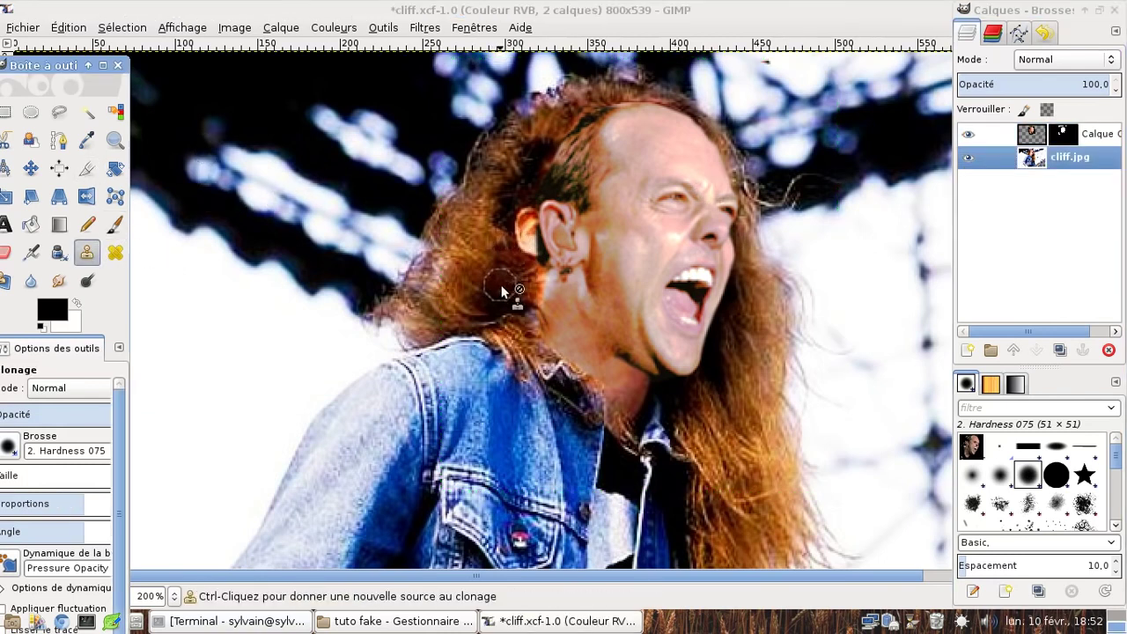
left_click(517, 247)
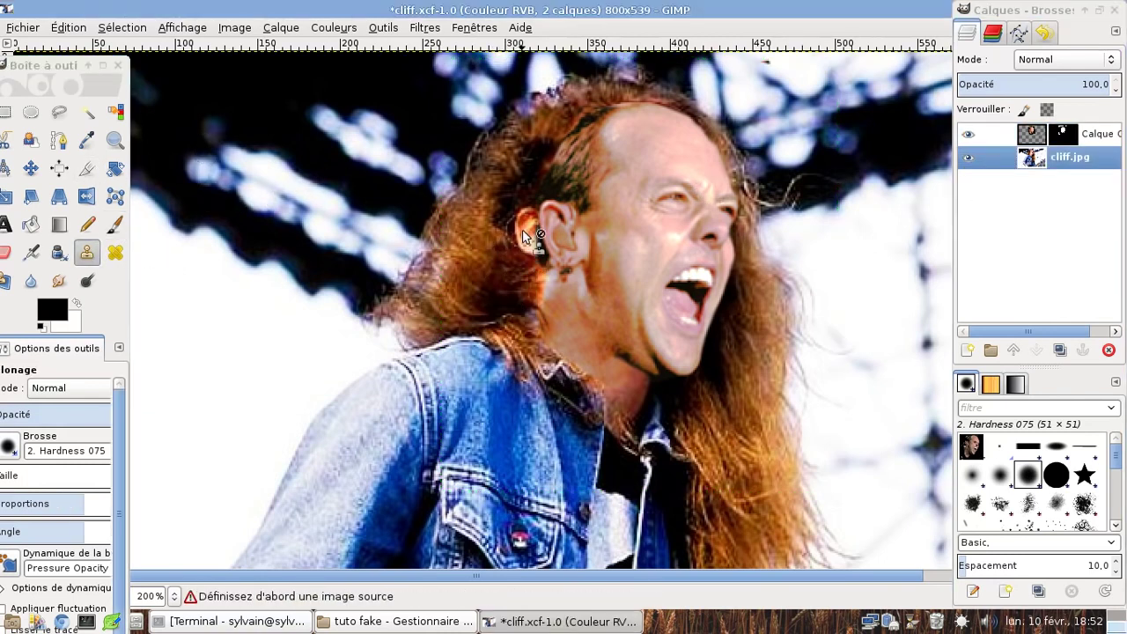
left_click(1034, 165)
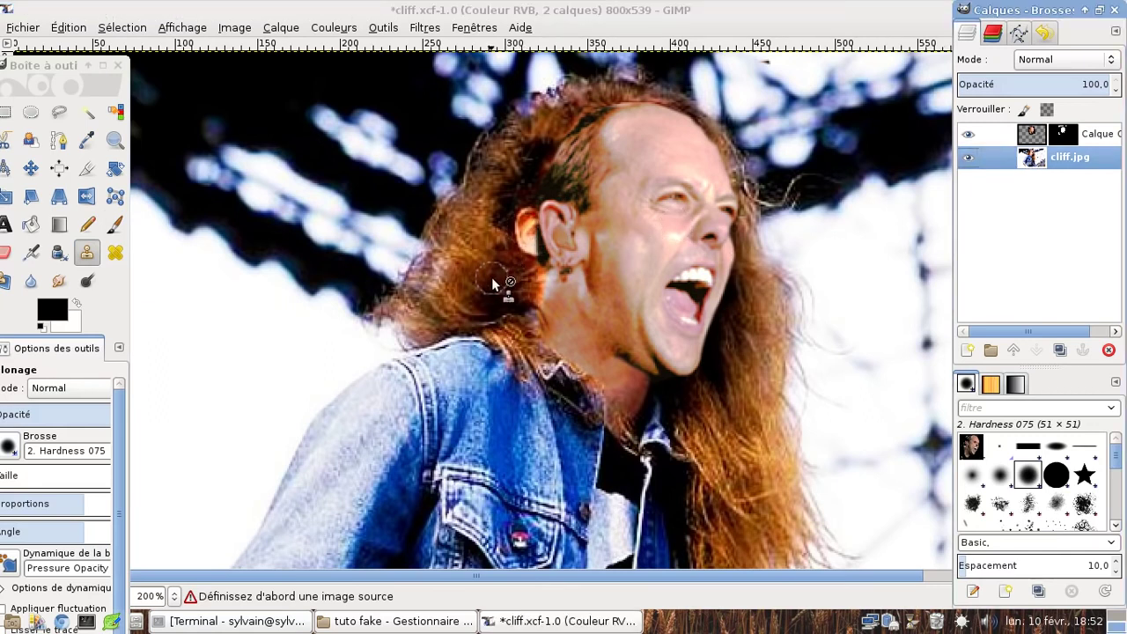
left_click(511, 290, "ctrl")
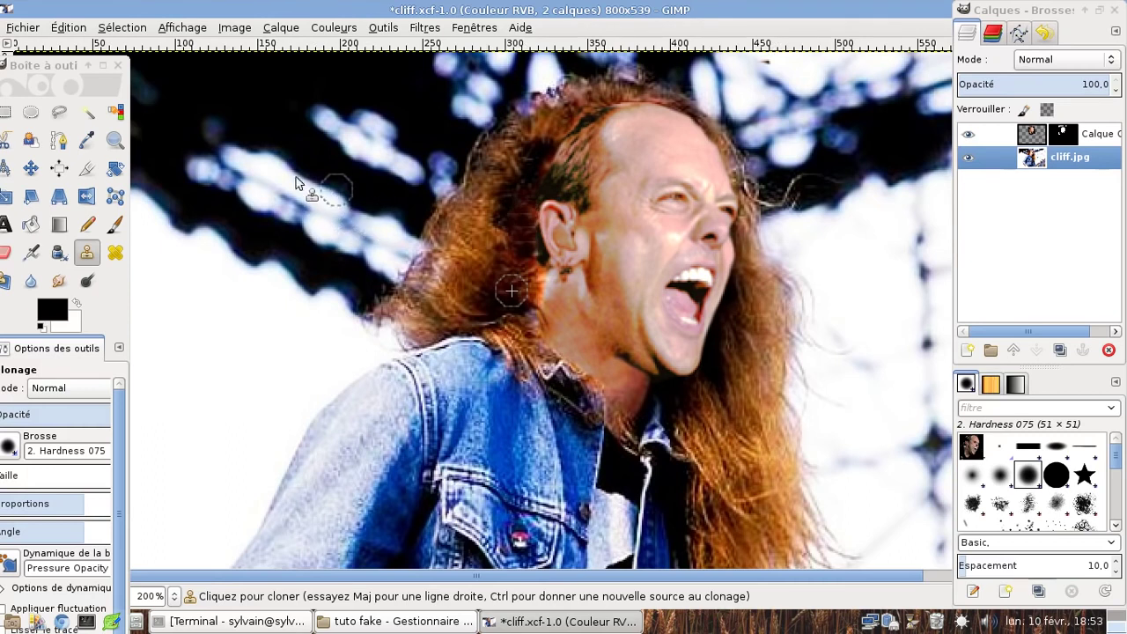
left_click(572, 195)
Outline the hair patch at the left of the pasted forehead with Free Select
left_click(1039, 134)
left_click(59, 112)
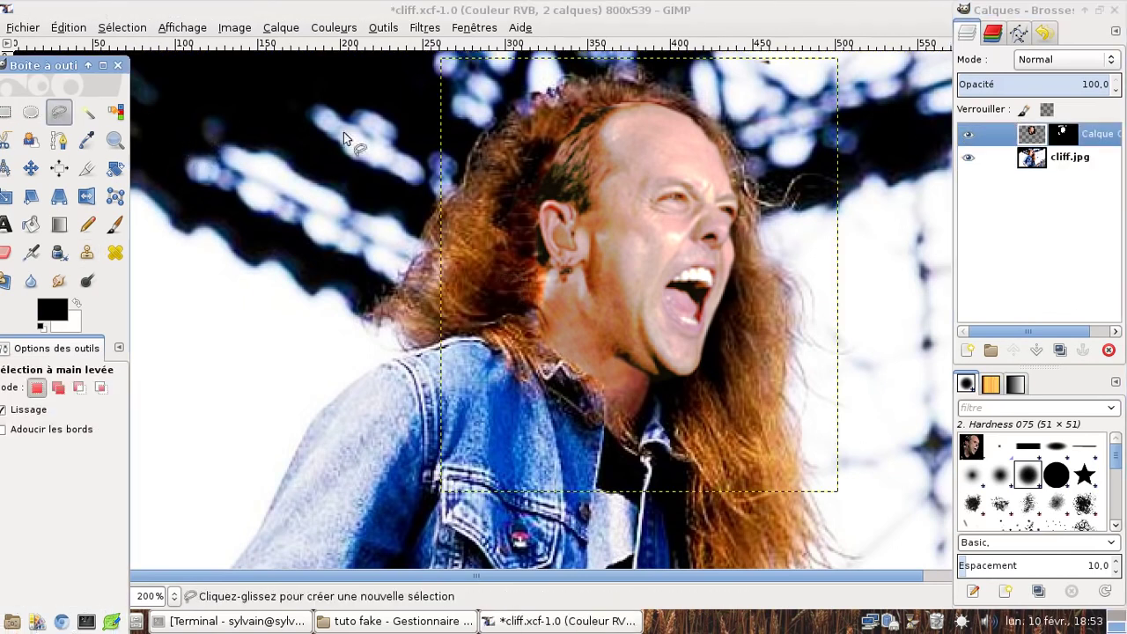
mouse_move(582, 214)
left_mouse_down()
mouse_move(601, 211)
mouse_move(596, 197)
left_mouse_up()
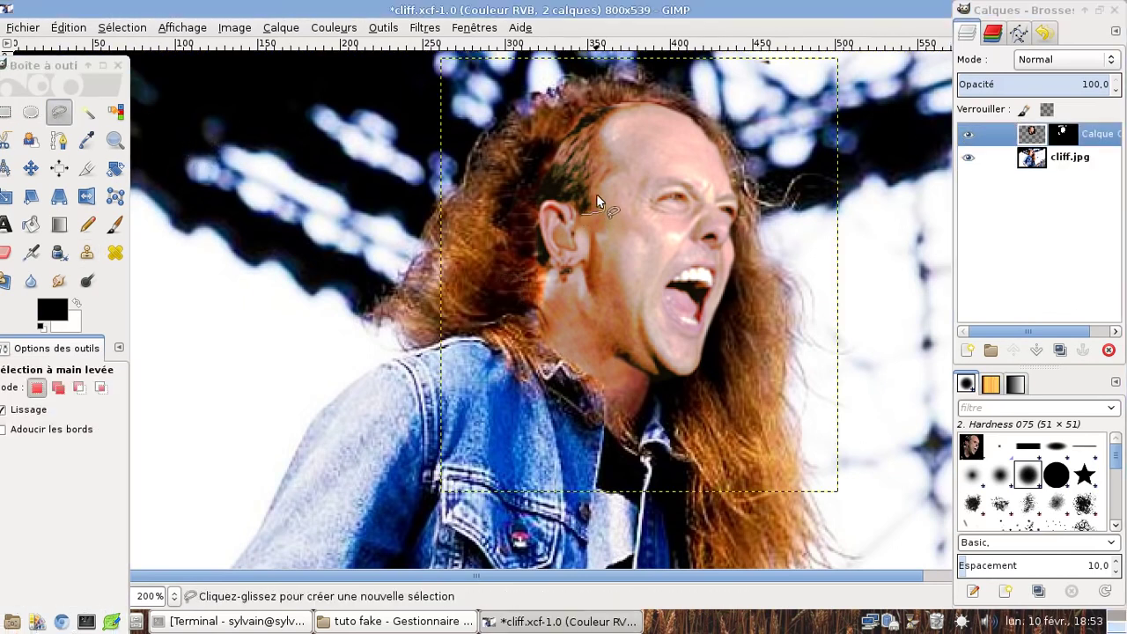
left_click_drag(610, 153, 600, 113)
mouse_move(547, 169)
left_mouse_down()
mouse_move(543, 204)
mouse_move(597, 211)
left_mouse_up()
key("ctrl+c")
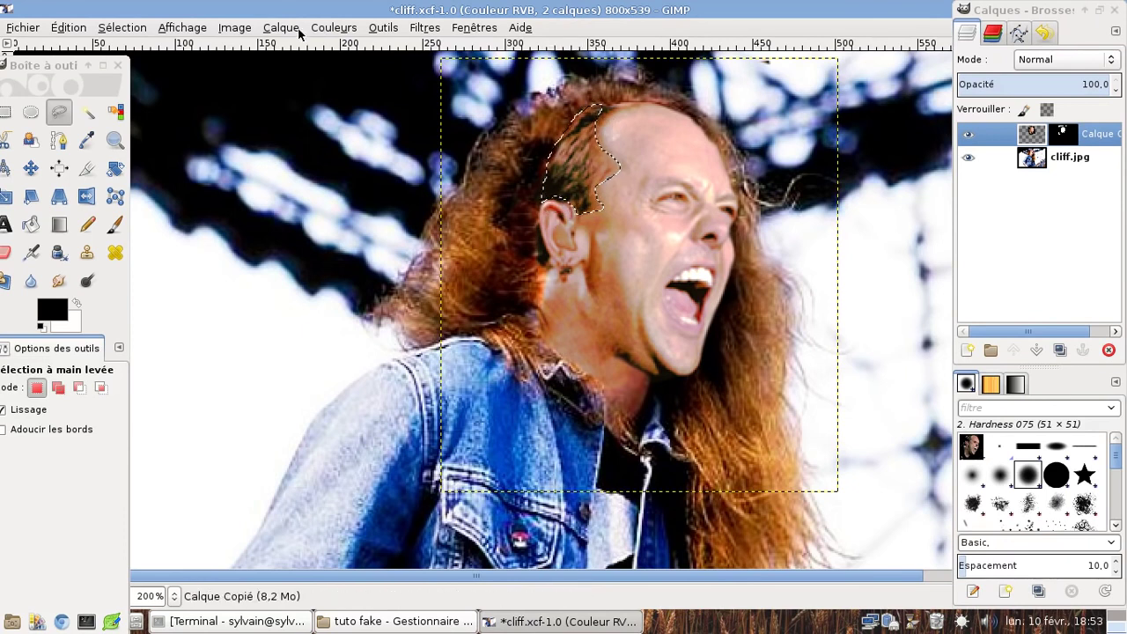
Darken the selection with Brightness-Contrast at brightness −36 and contrast 19
left_click(332, 28)
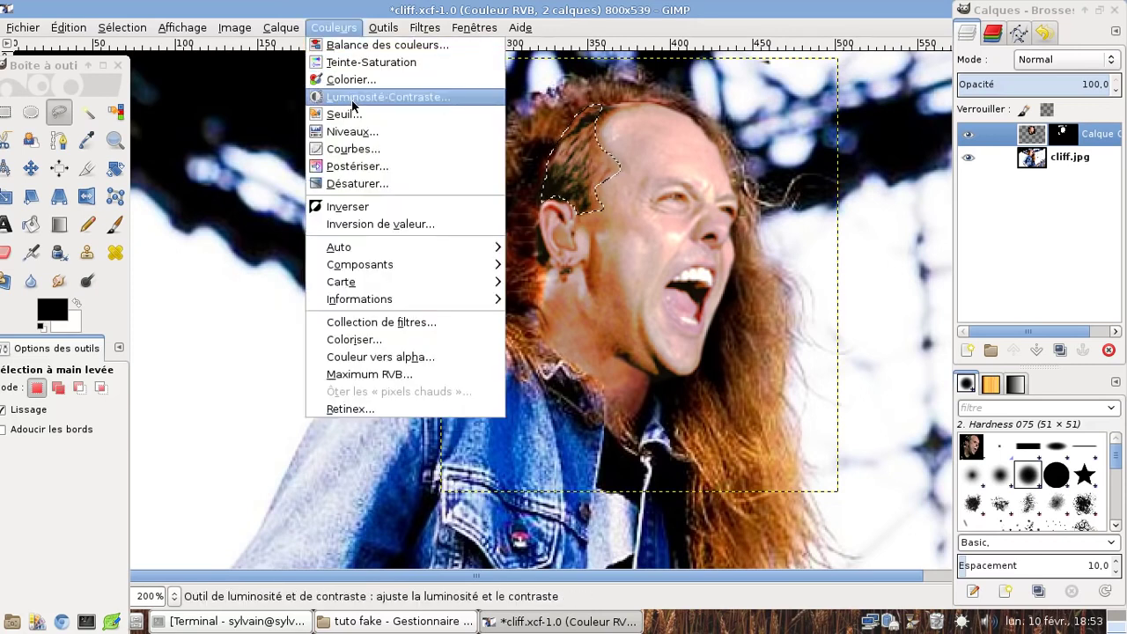
left_click(379, 96)
mouse_move(570, 382)
left_mouse_down()
mouse_move(533, 384)
mouse_move(589, 404)
left_mouse_up()
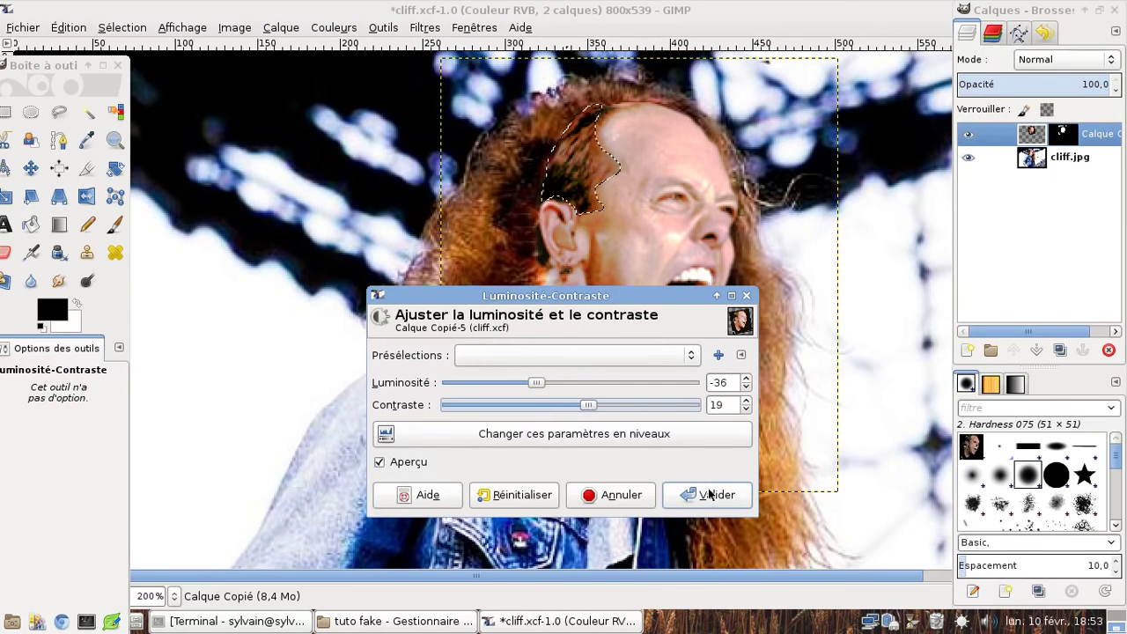
left_click(712, 494)
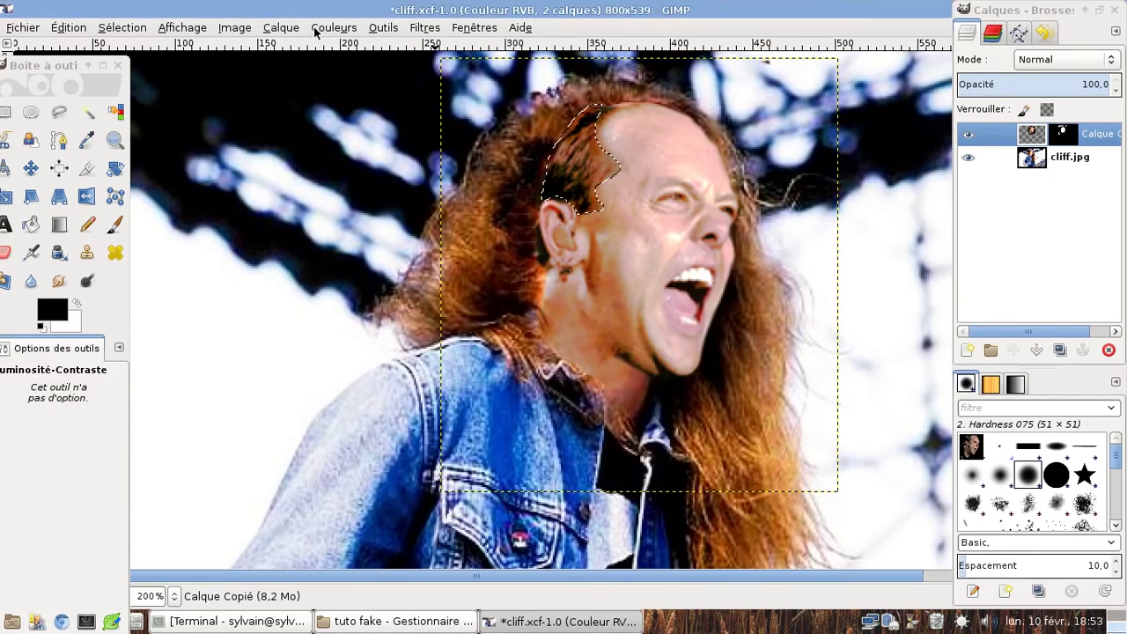
Try control points on the red and green channel curves in Curves
left_click(334, 27)
left_click(351, 150)
left_click(755, 133)
left_click(755, 149)
left_click_drag(742, 320, 739, 319)
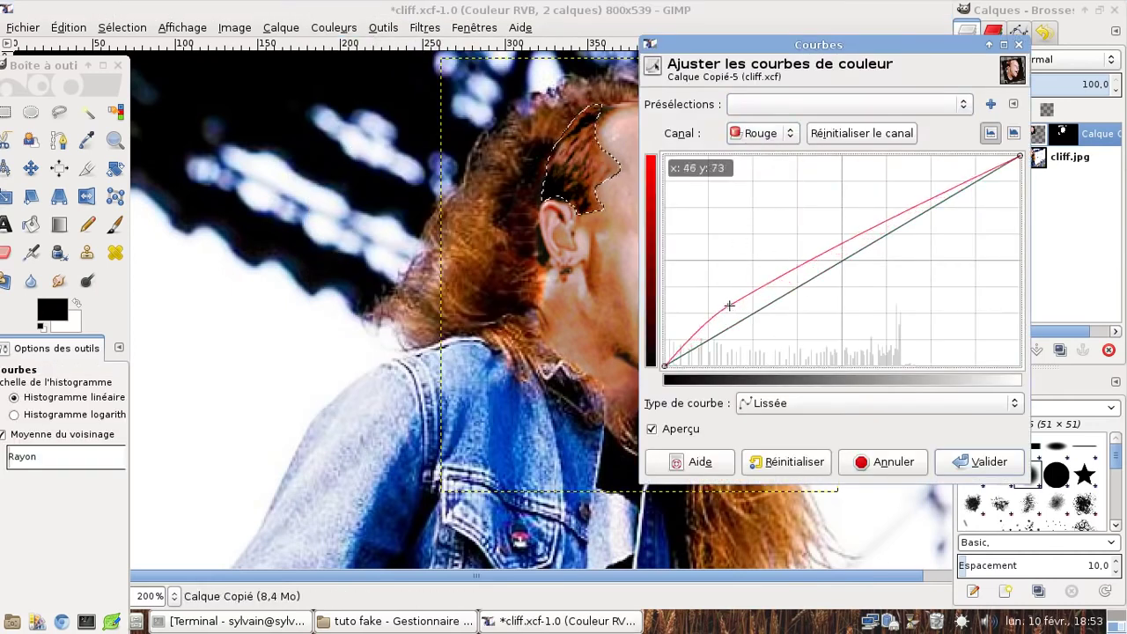
mouse_move(816, 294)
left_mouse_down()
mouse_move(851, 235)
mouse_move(860, 244)
left_mouse_up()
left_click(763, 133)
left_click(748, 151)
mouse_move(749, 336)
left_mouse_down()
mouse_move(730, 307)
mouse_move(750, 315)
left_mouse_up()
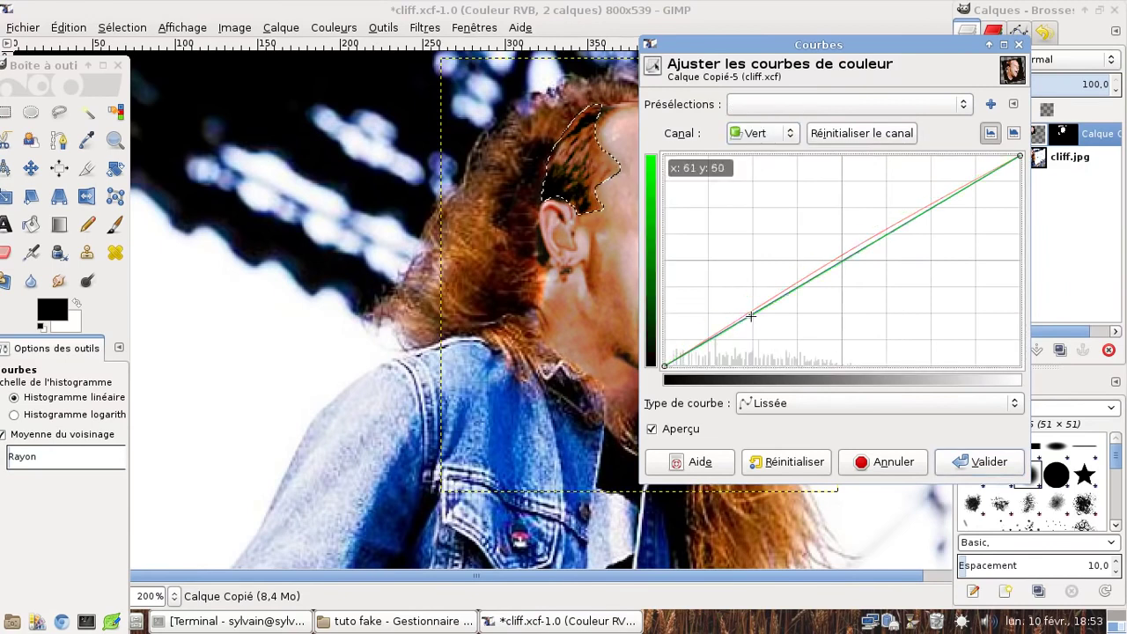
Reset the blue channel curve, bend it slightly, and apply it to the face layer
left_click(762, 133)
left_click(757, 152)
left_click(762, 133)
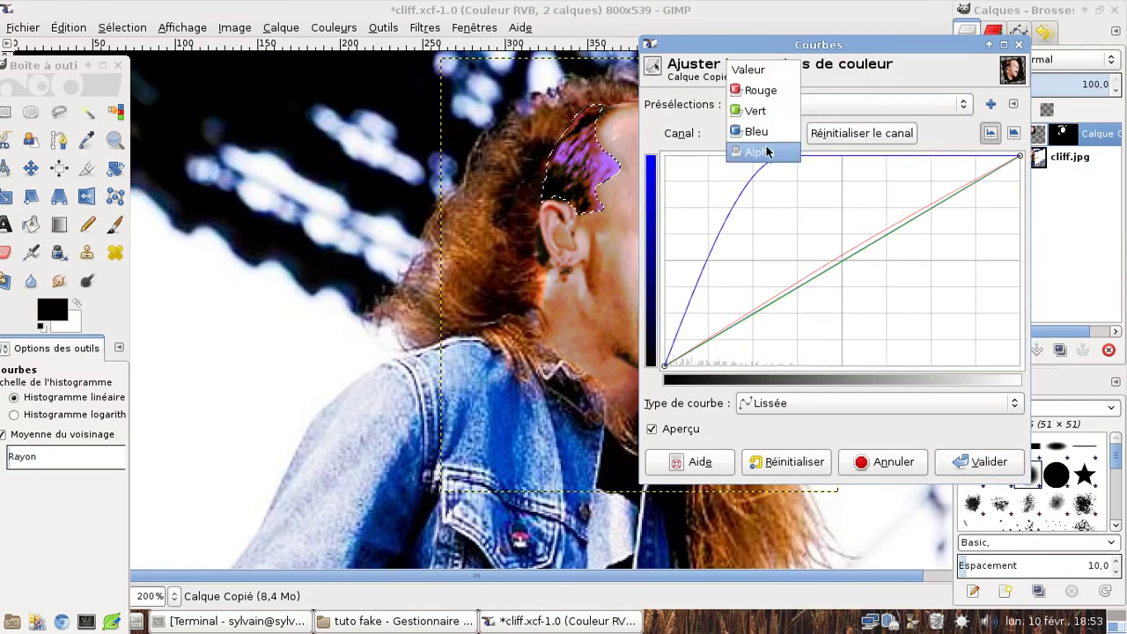
left_click(762, 151)
left_click(828, 137)
left_click(786, 134)
left_click(764, 112)
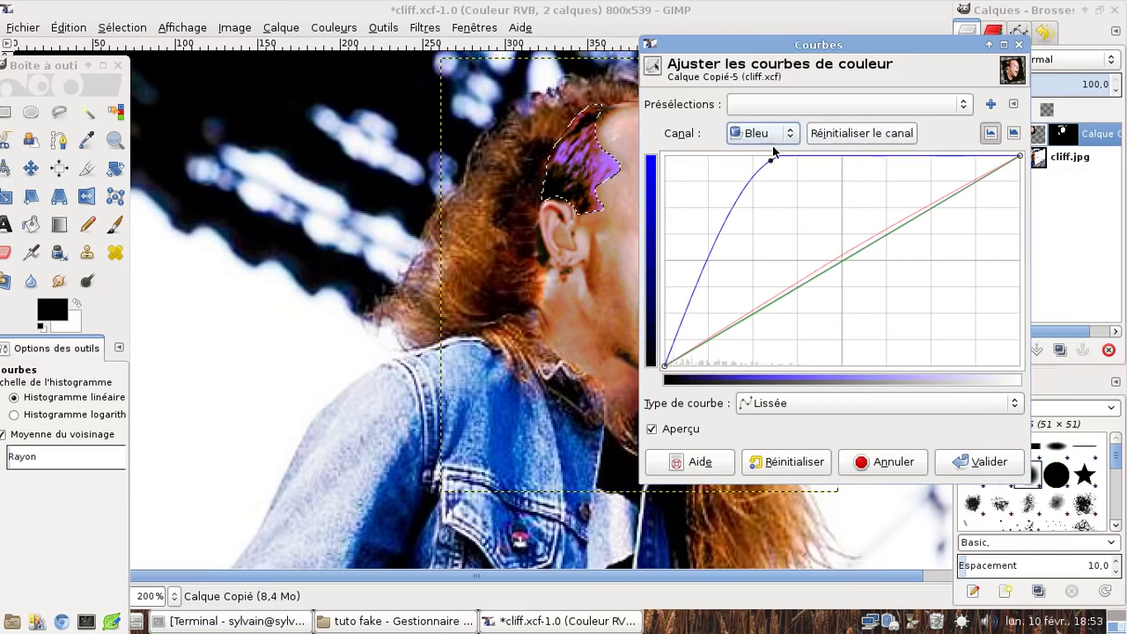
left_click(831, 136)
left_click_drag(805, 283, 779, 300)
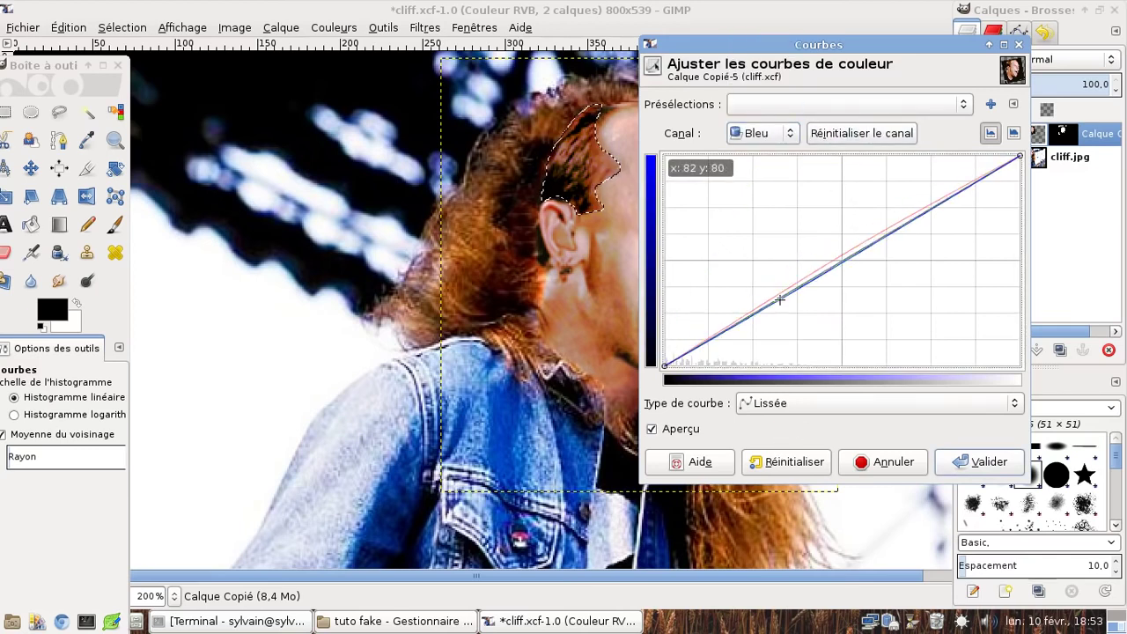
left_click(980, 462)
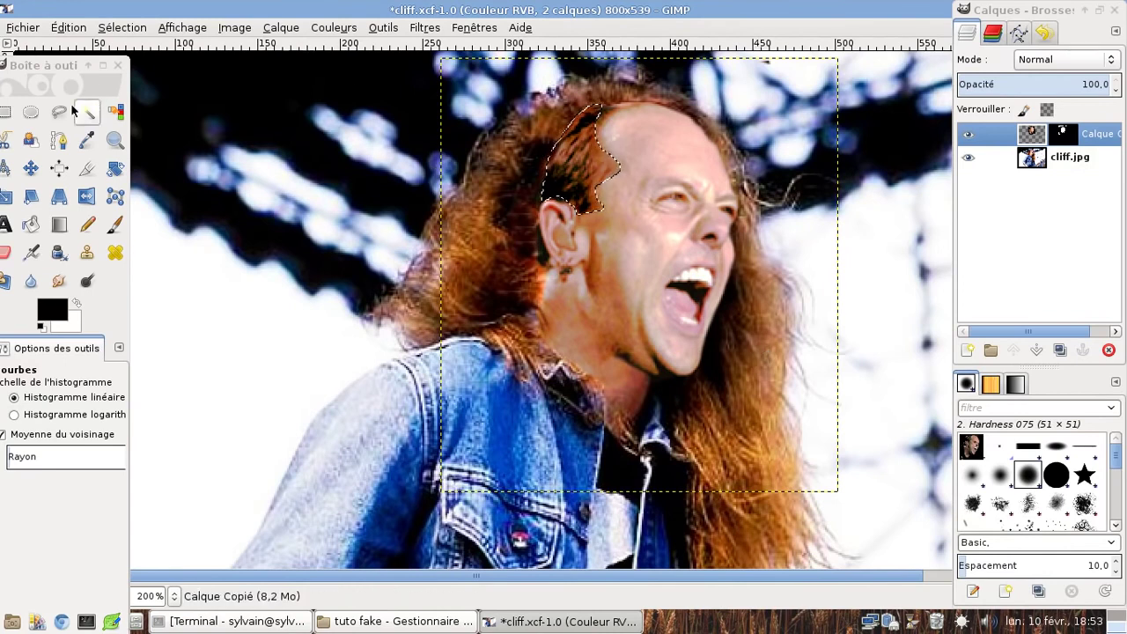
Clear the selection around the hair patch
left_click(30, 112)
key("ctrl+c")
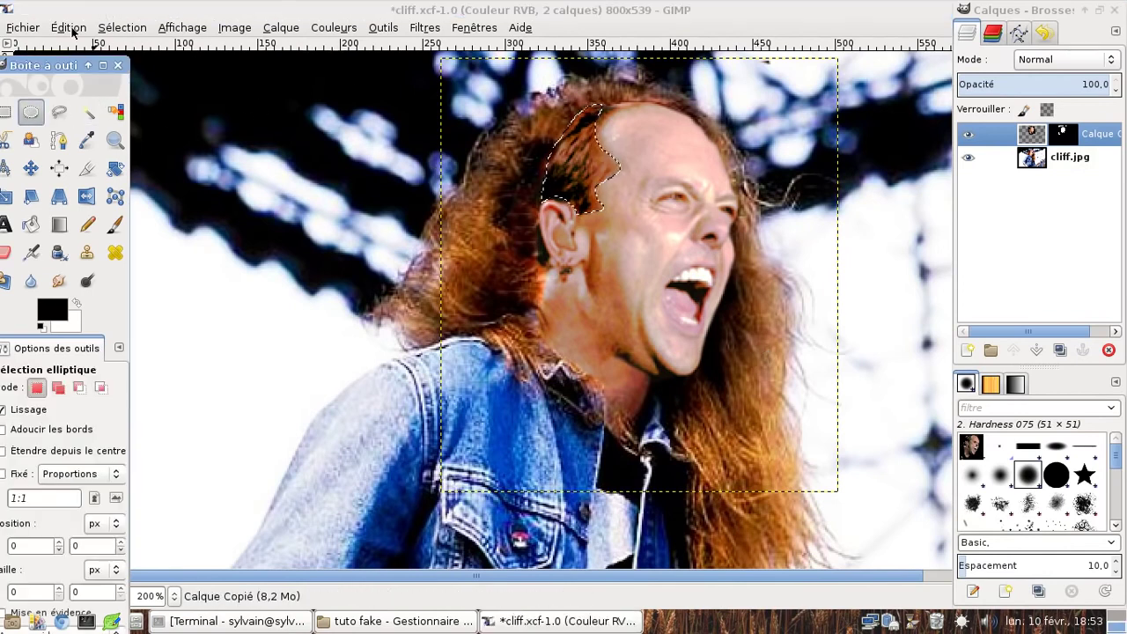
left_click(121, 27)
left_click(132, 61)
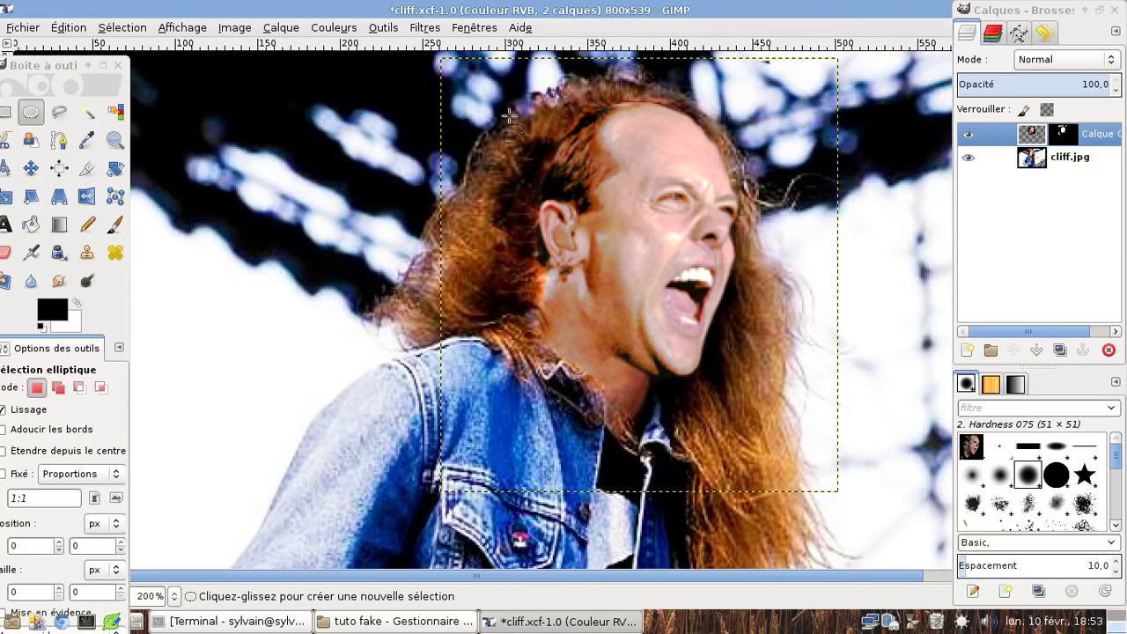
Save the work as cliff.xcf
left_click(344, 29)
mouse_move(383, 27)
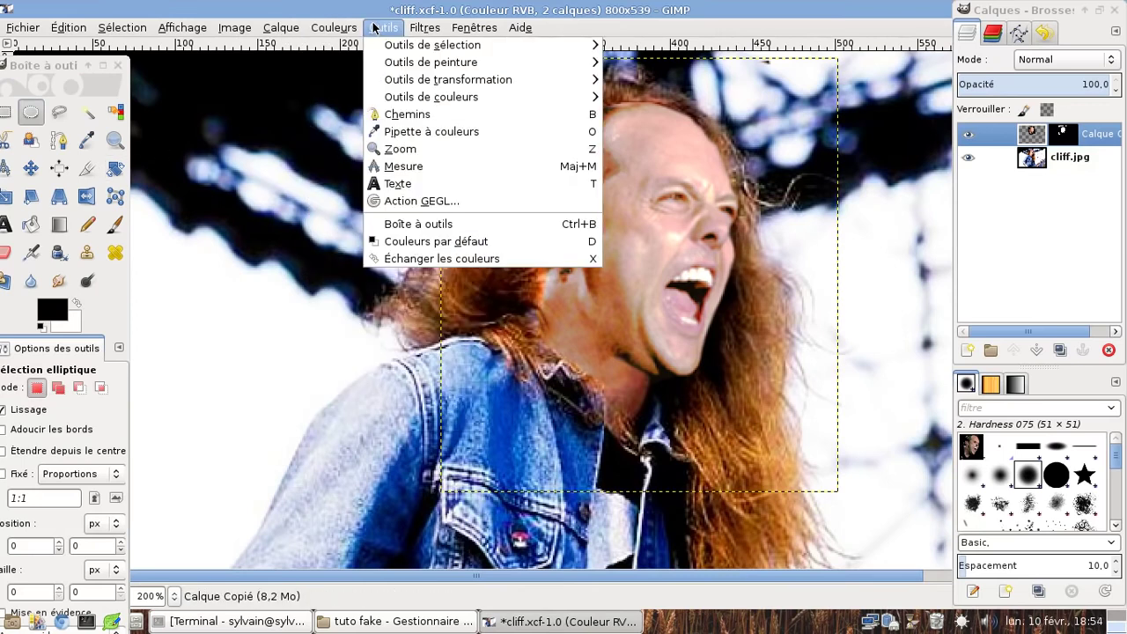
left_click(79, 154)
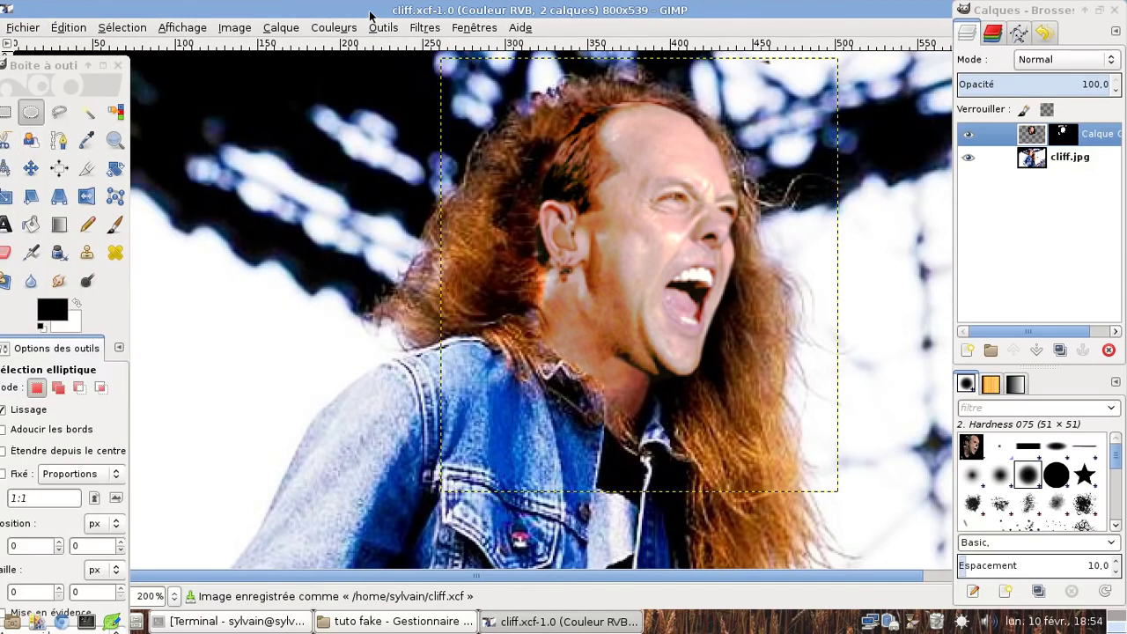
left_click(423, 32)
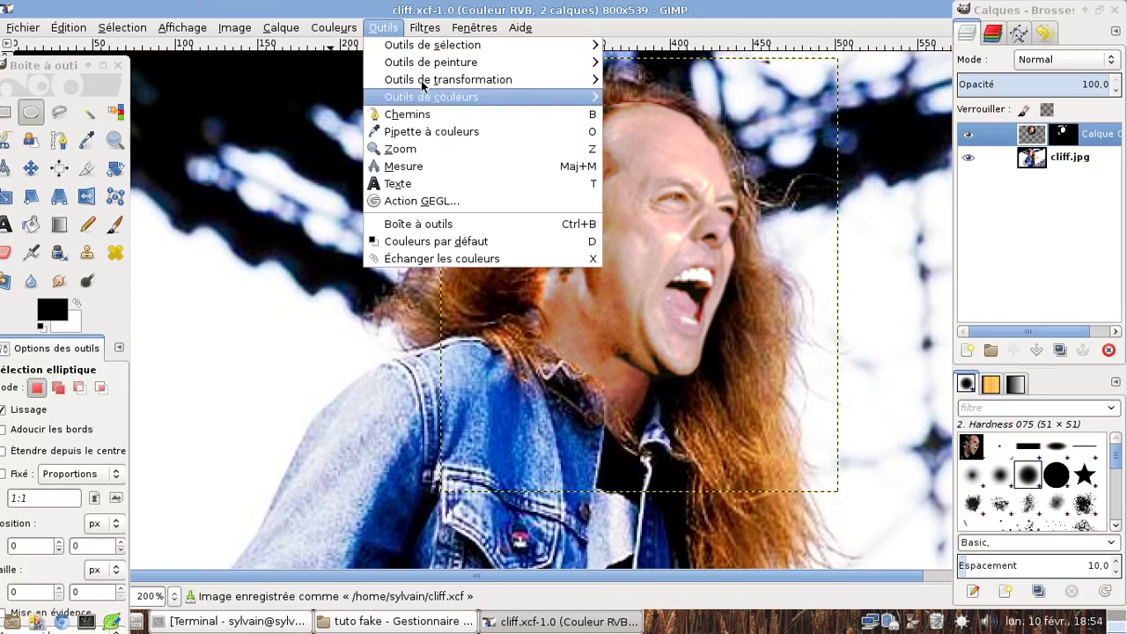
left_click(394, 28)
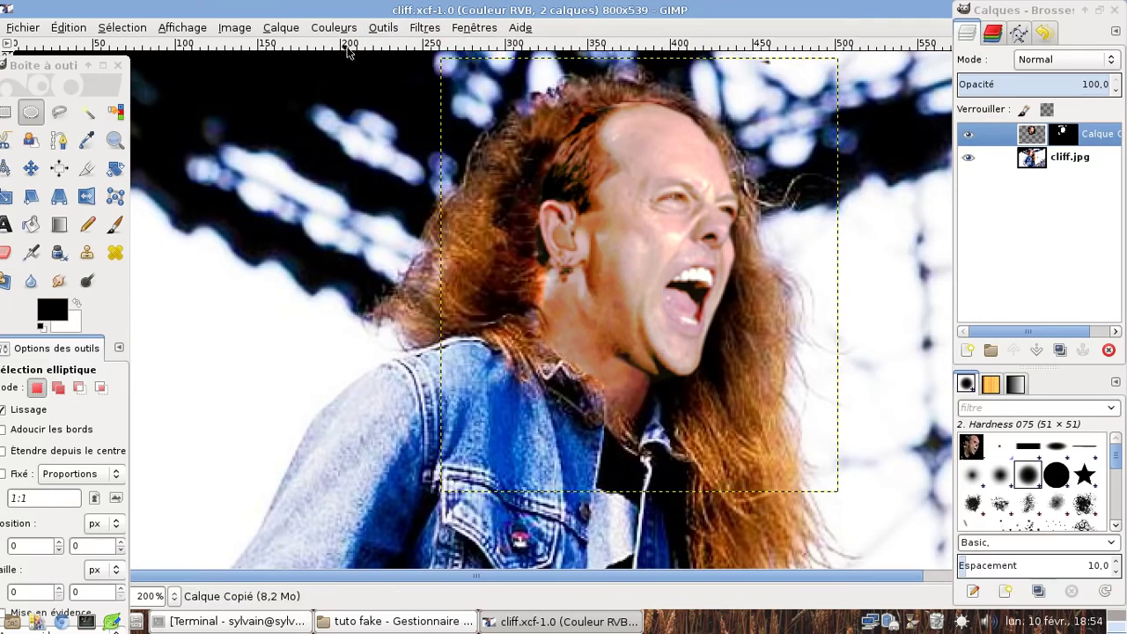
Flatten the image into a single layer and toggle its visibility to check the result
left_click(374, 29)
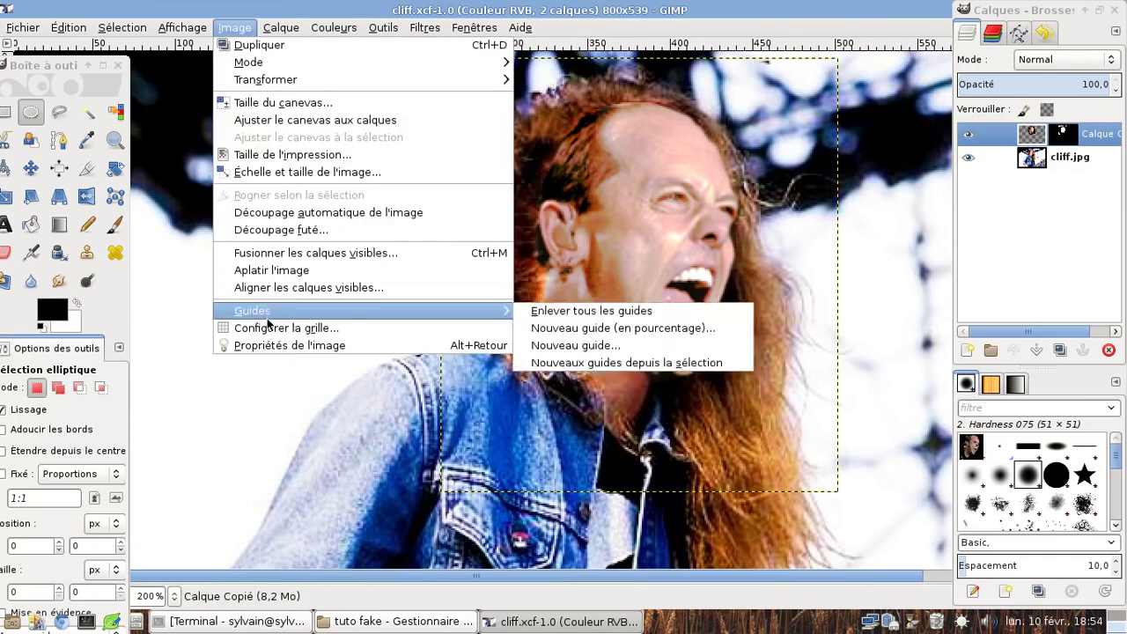
left_click(282, 344)
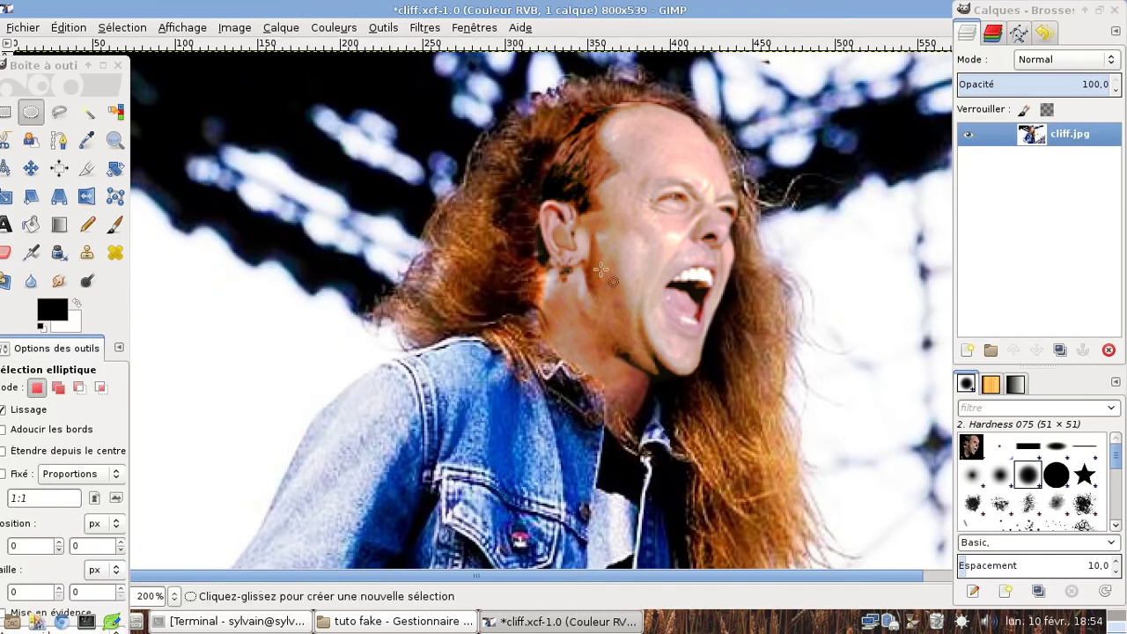
left_click(968, 134)
left_click(968, 133)
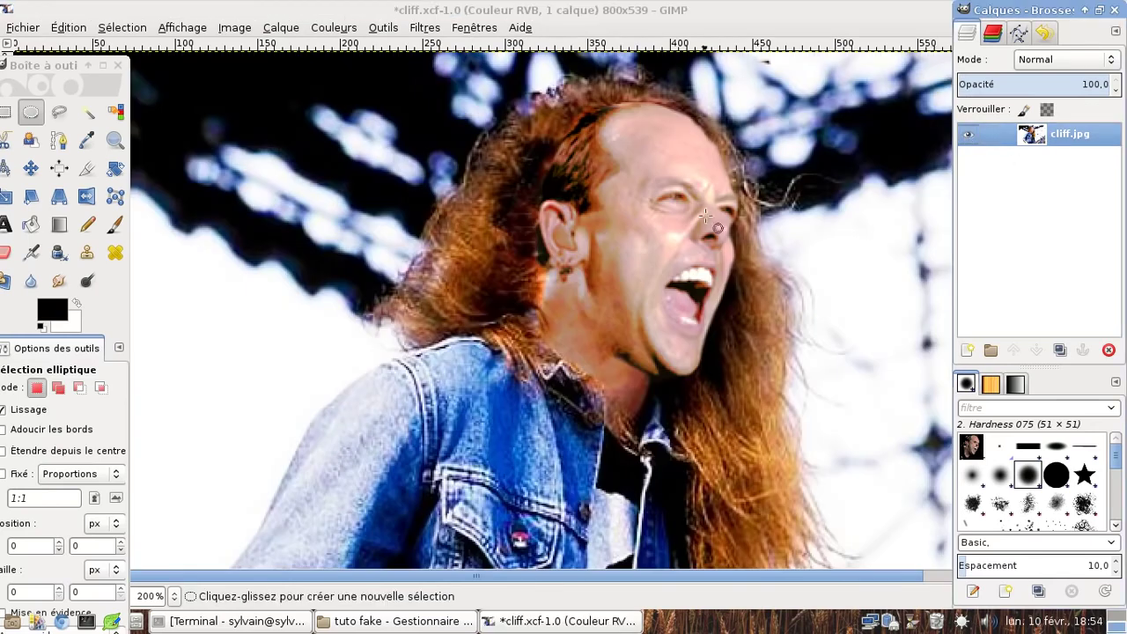
Smudge upward through the hair above the ear to hide the pasted face's edge
left_click_drag(58, 63, 87, 58)
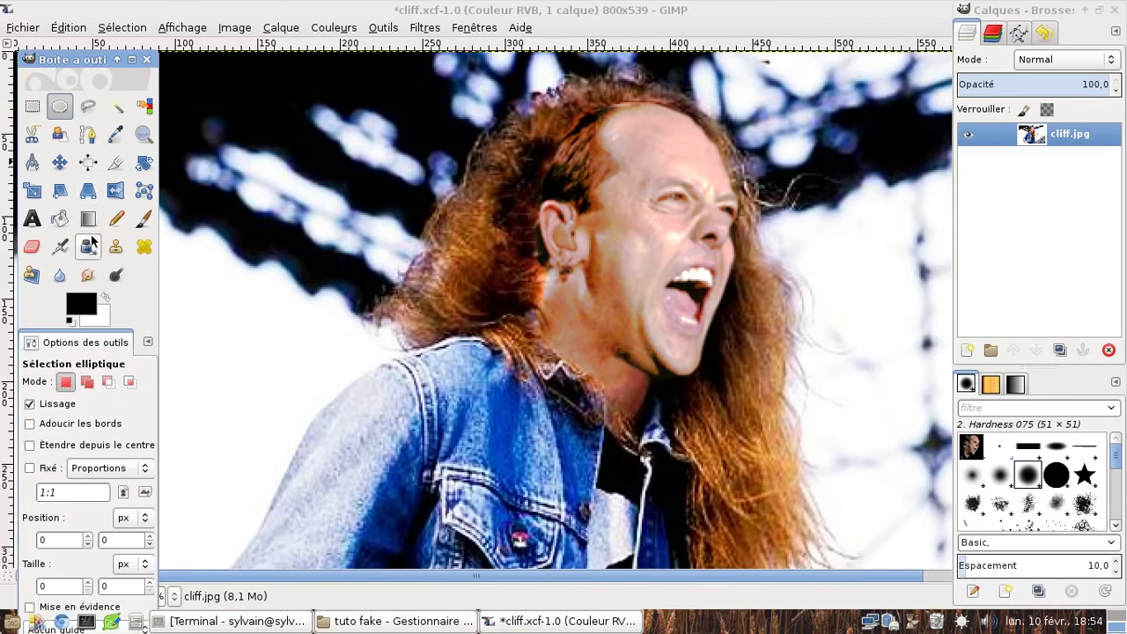
left_click(88, 275)
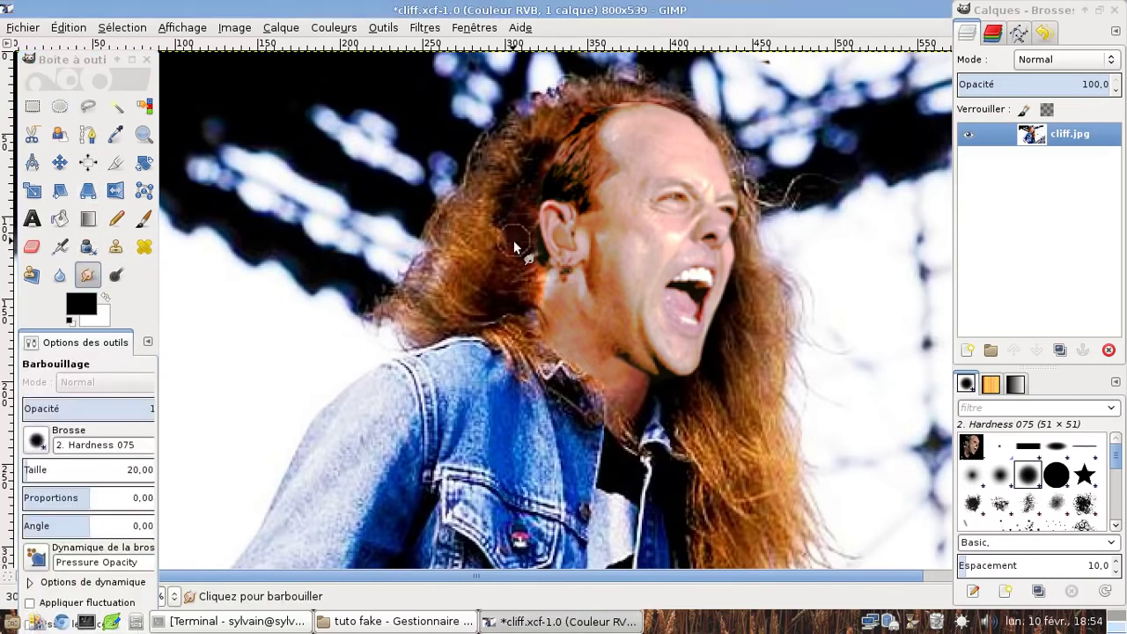
mouse_move(543, 211)
left_mouse_down()
mouse_move(556, 147)
mouse_move(643, 103)
mouse_move(623, 106)
mouse_move(658, 112)
mouse_move(606, 108)
left_mouse_up()
scroll(784, 280, "down", 3)
scroll(783, 280, "up", 3)
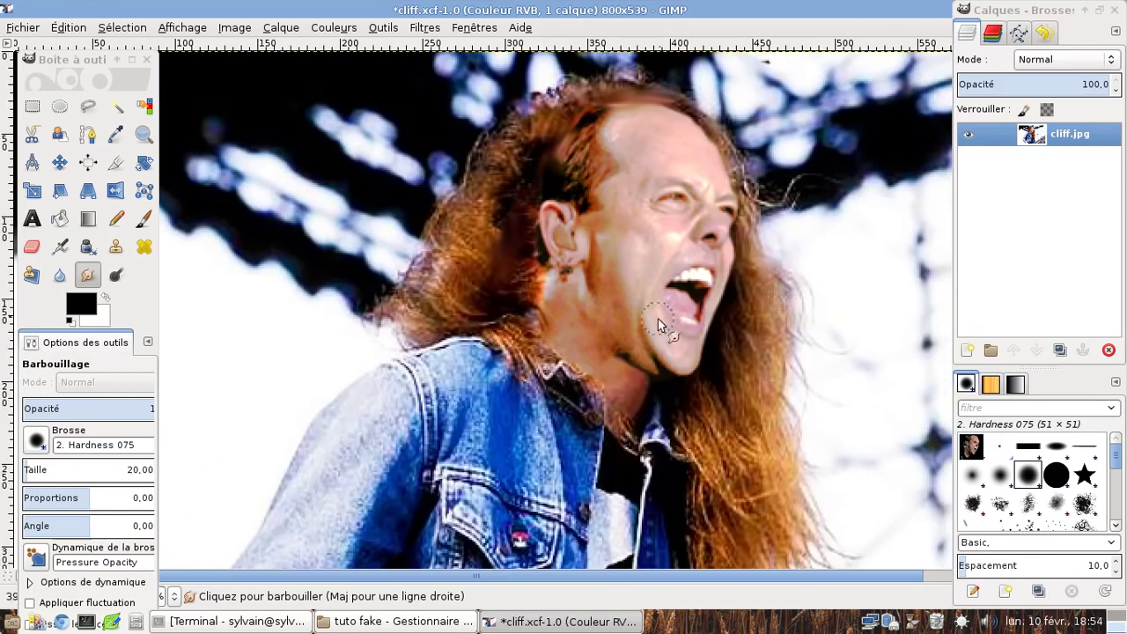
left_click(177, 598)
left_click(168, 511)
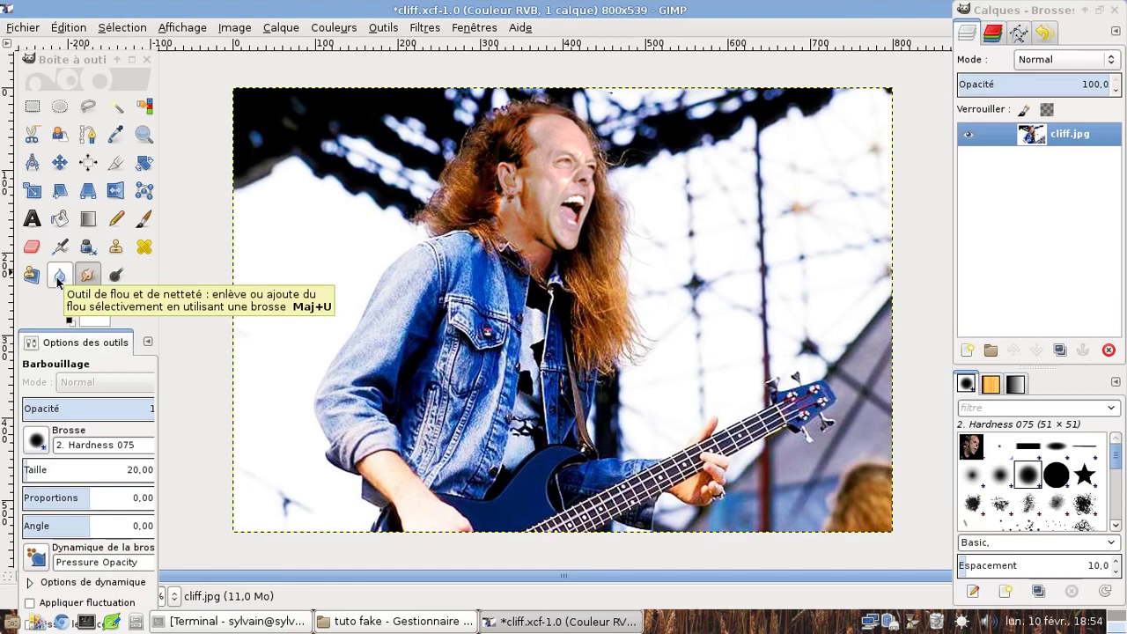
Burn the shadow under the jaw and along the neck at 200% zoom
left_click(114, 276)
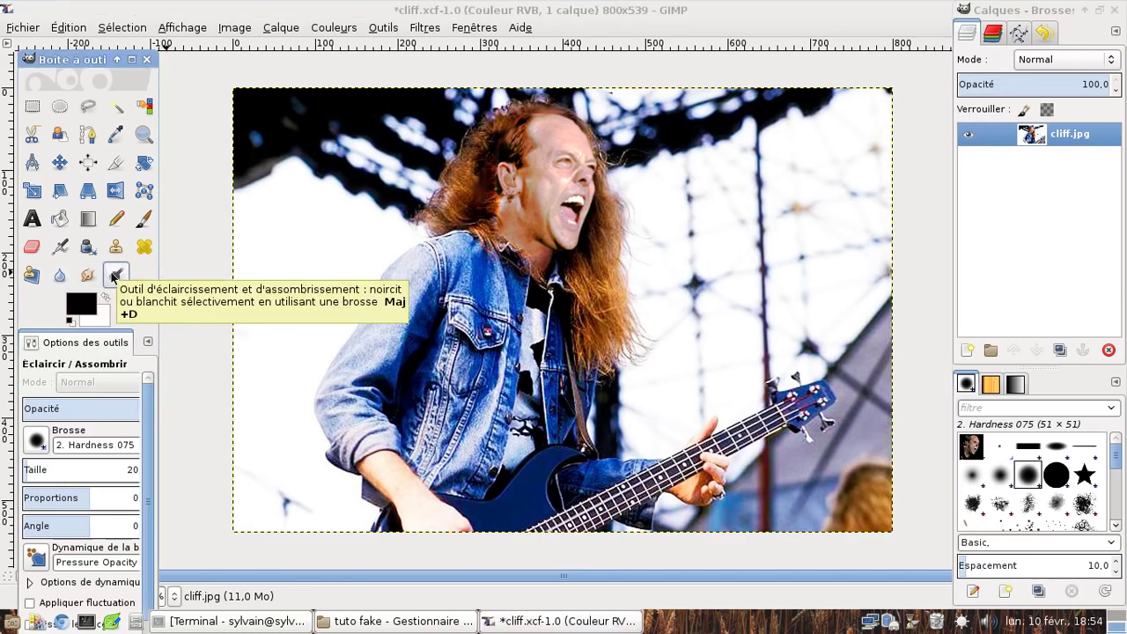
scroll(139, 528, "down", 3)
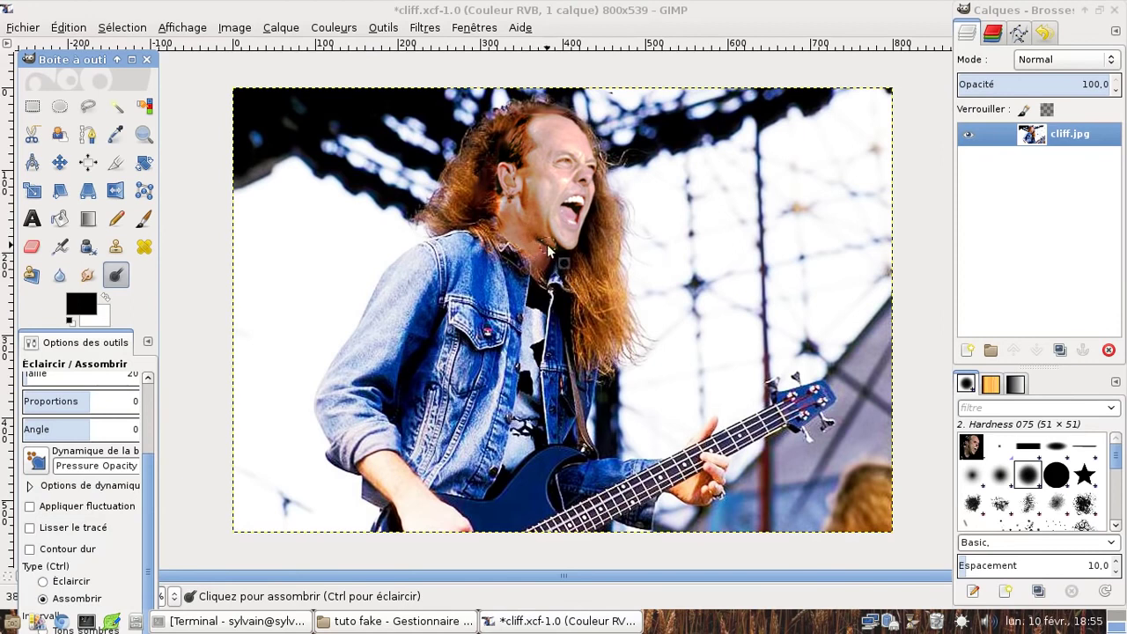
left_click(173, 596)
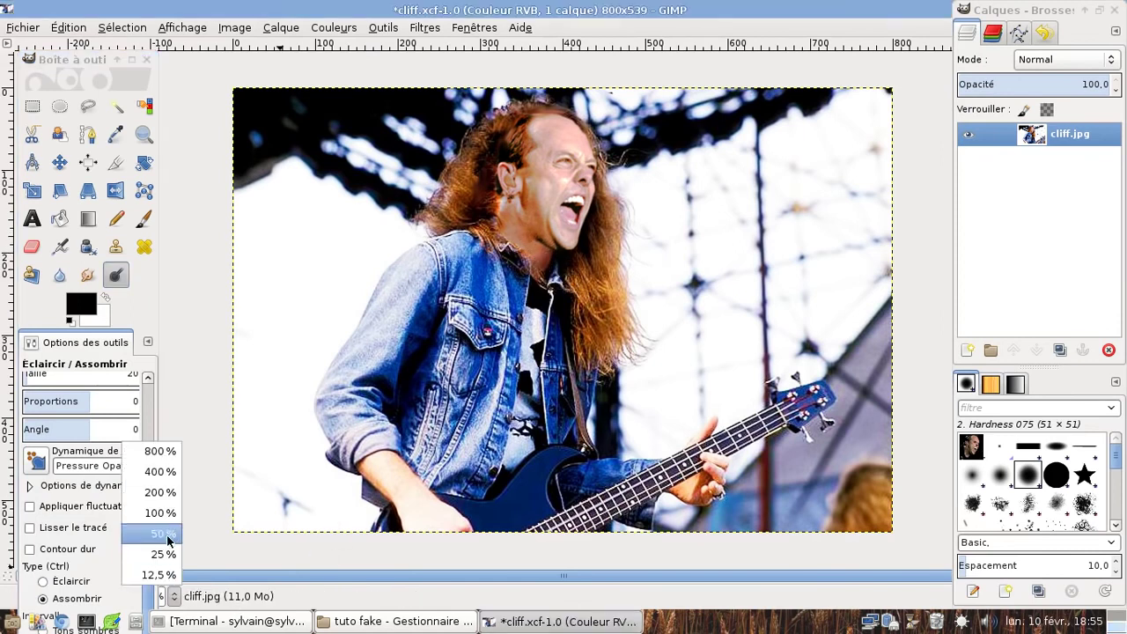
key("Escape")
left_click(172, 597)
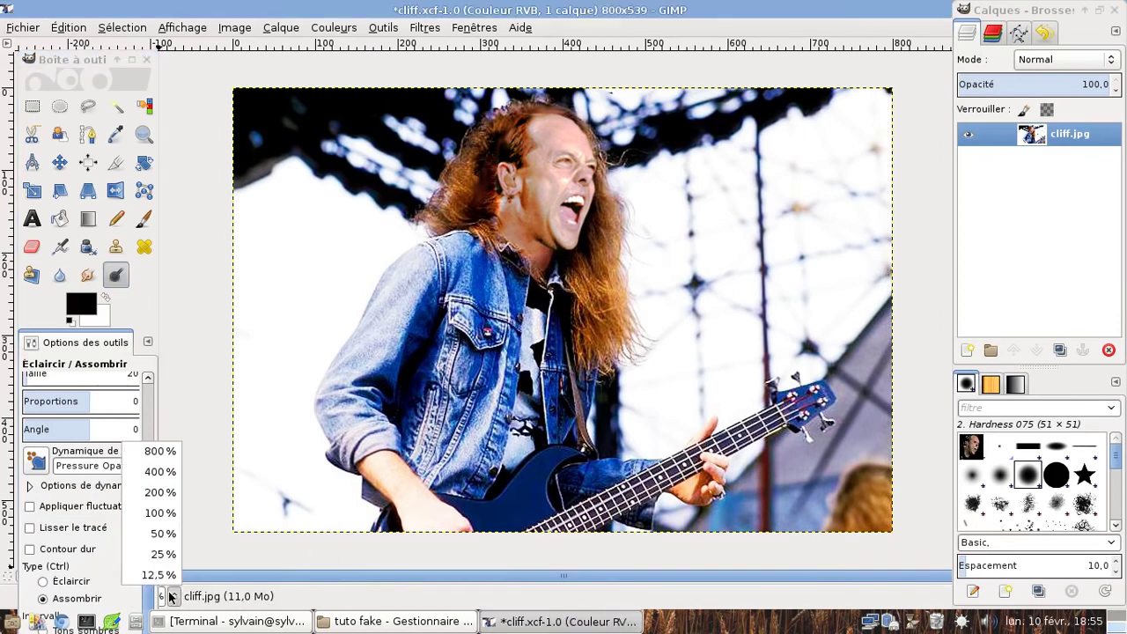
left_click(163, 492)
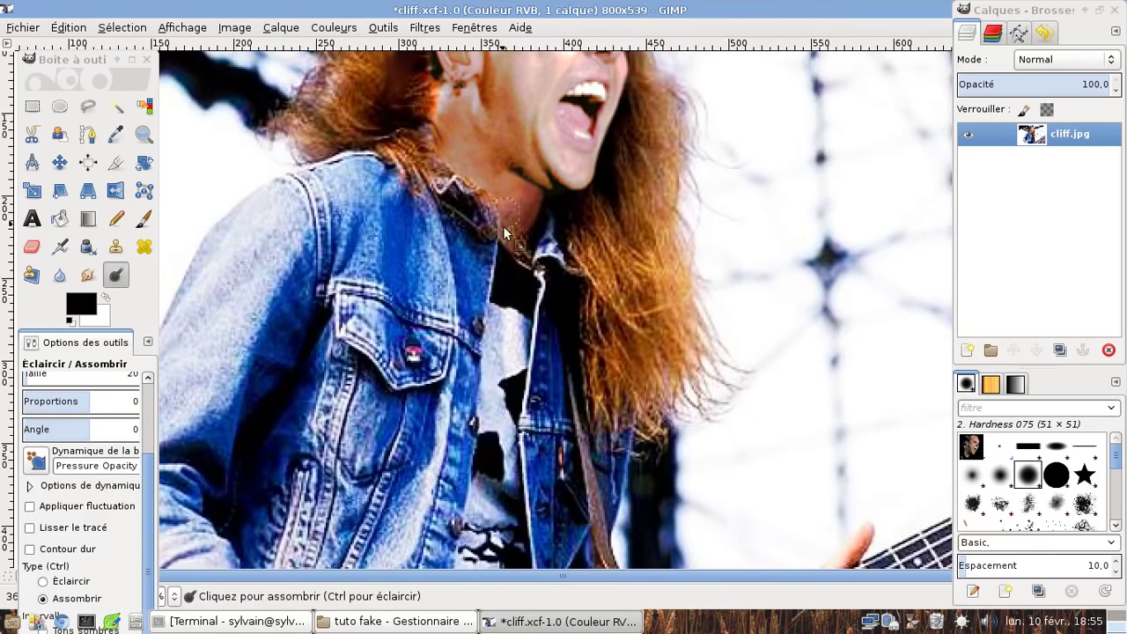
scroll(515, 278, "up", 3)
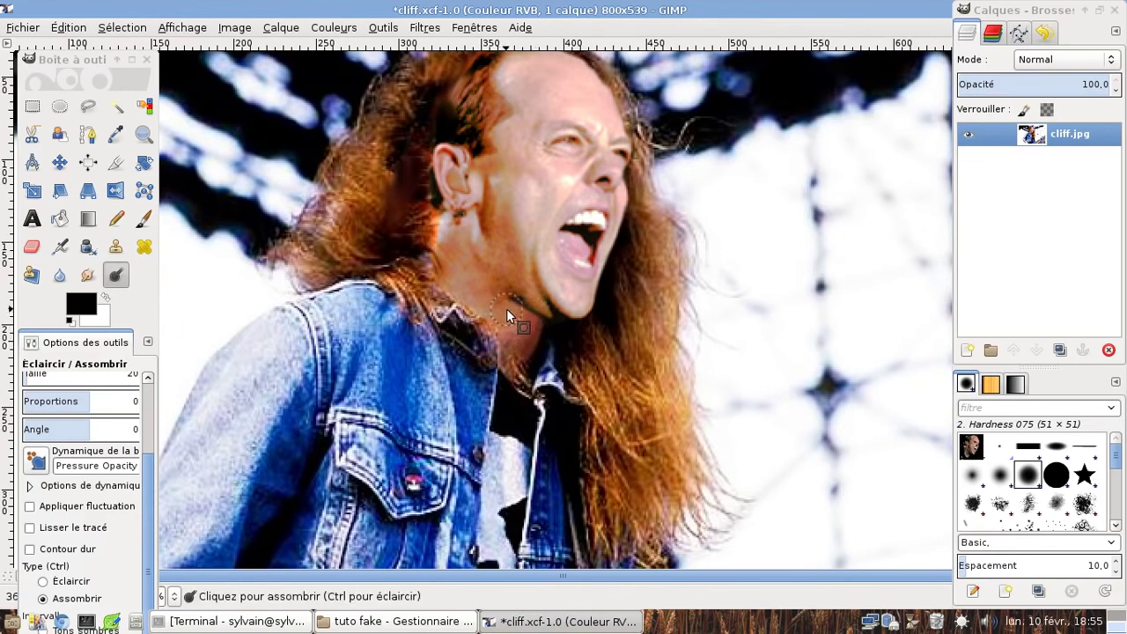
left_click_drag(504, 309, 547, 338)
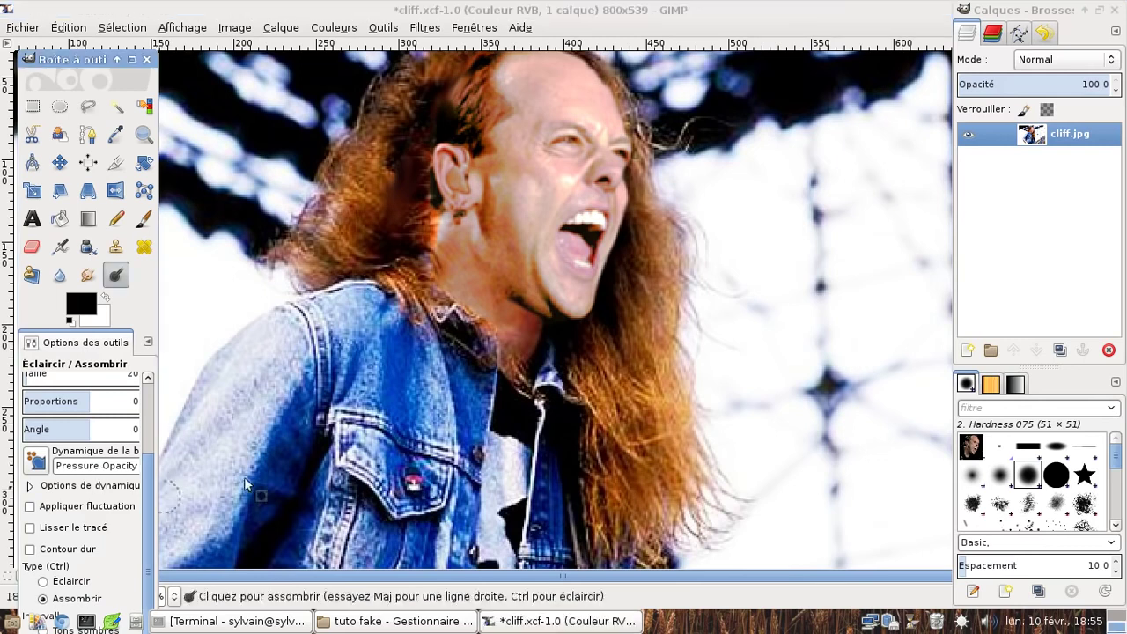
scroll(167, 457, "down", 3)
Set the Dodge/Burn brush size to 17 and switch between Dodge and Burn modes
left_click(28, 377)
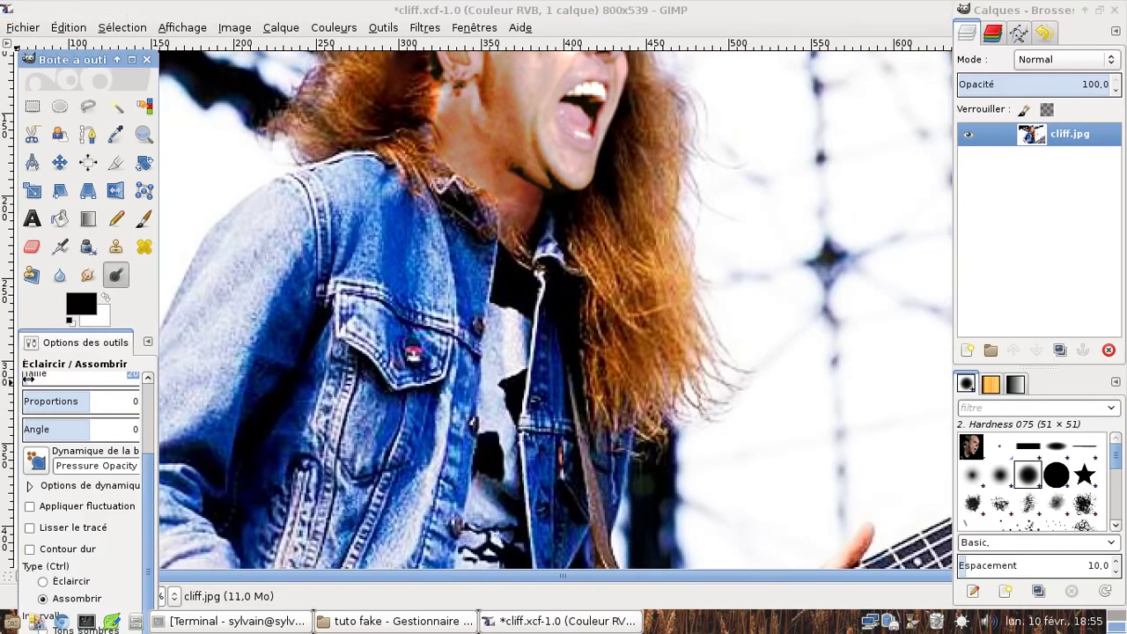
scroll(27, 378, "down", 1)
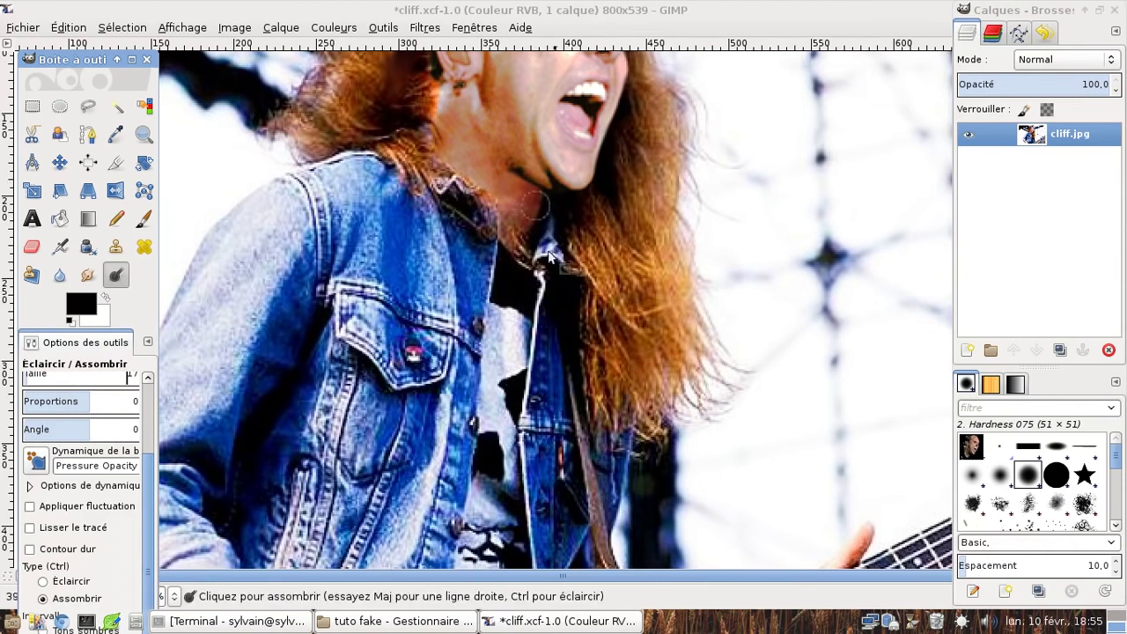
scroll(403, 379, "up", 5)
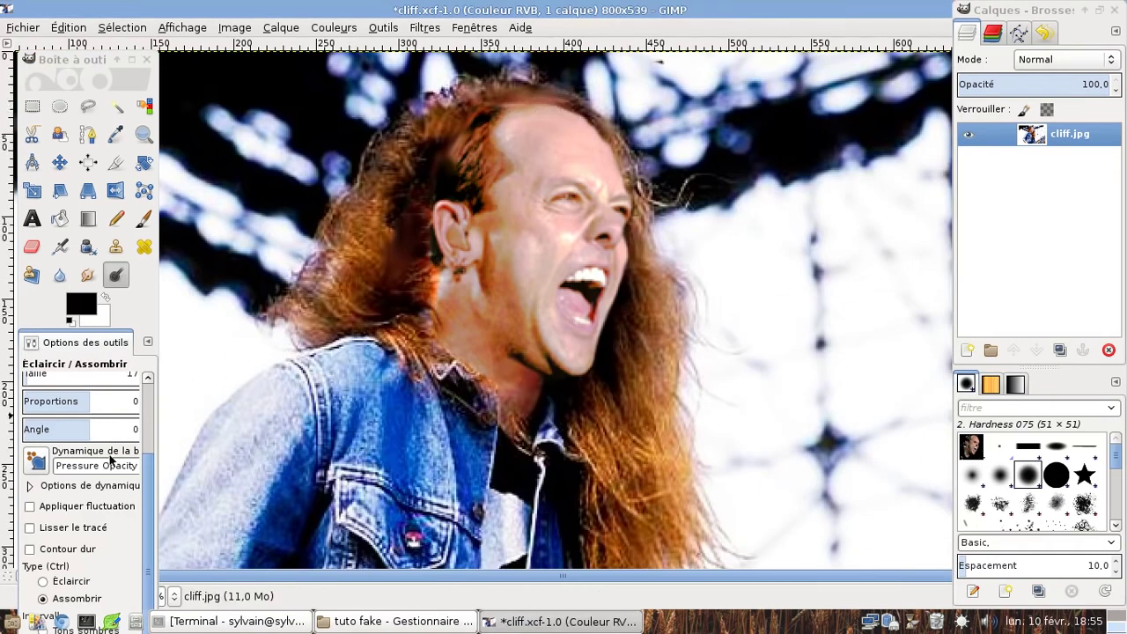
left_click(60, 583)
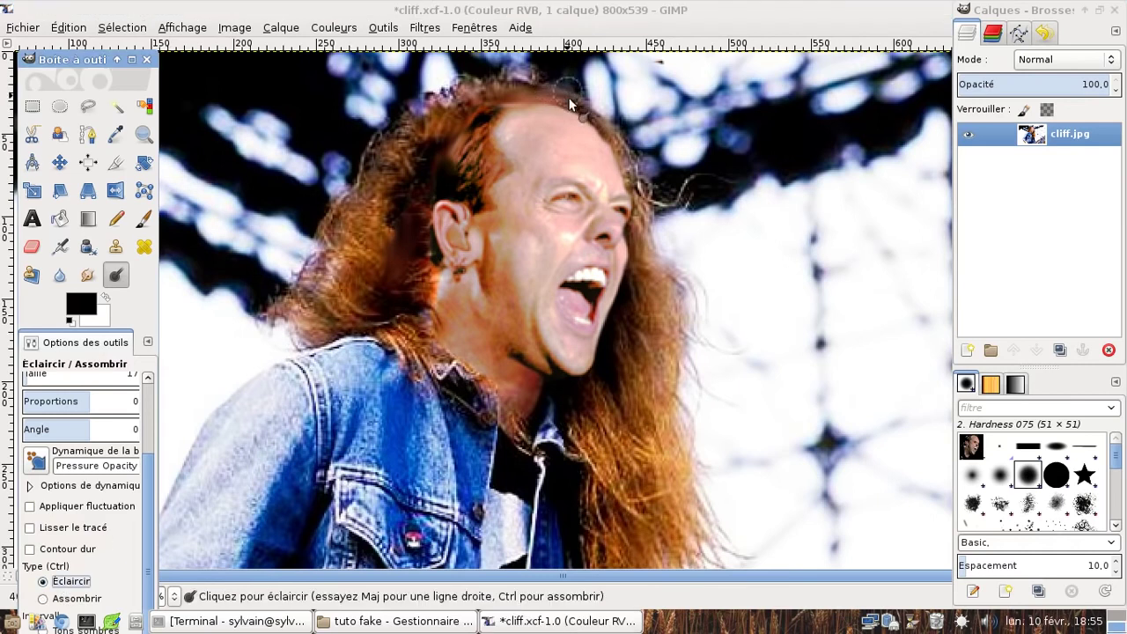
left_click(608, 164)
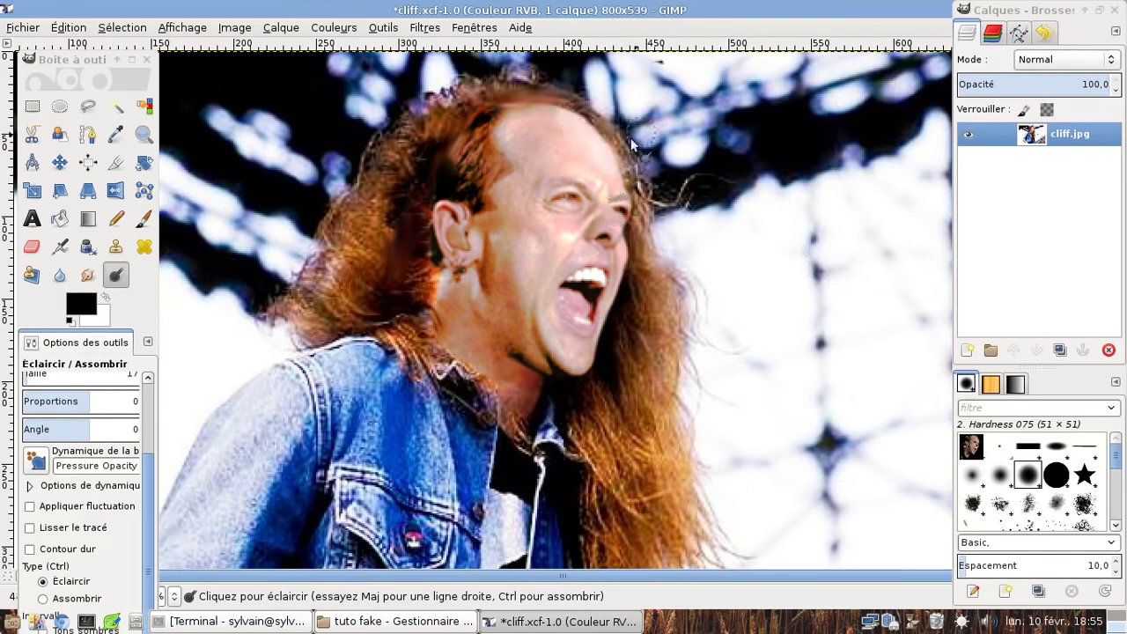
key("ctrl")
key("ctrl")
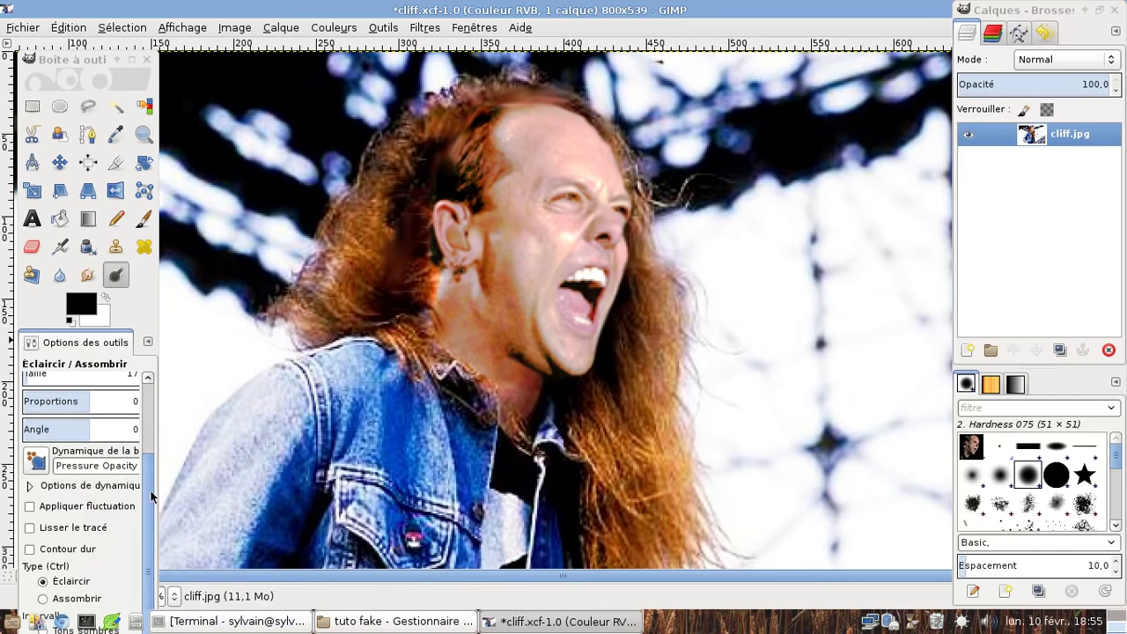
left_click_drag(148, 493, 147, 428)
scroll(147, 421, "down", 3)
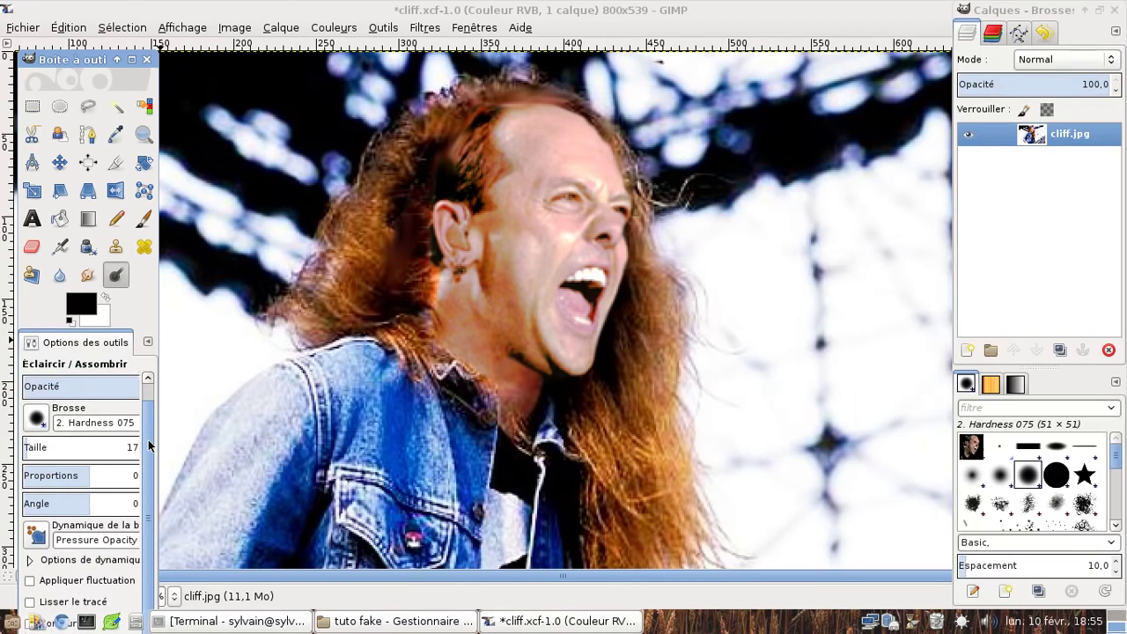
Try a 15-opacity eraser stroke on the hairline, then undo back to the masked face layer
left_click(32, 247)
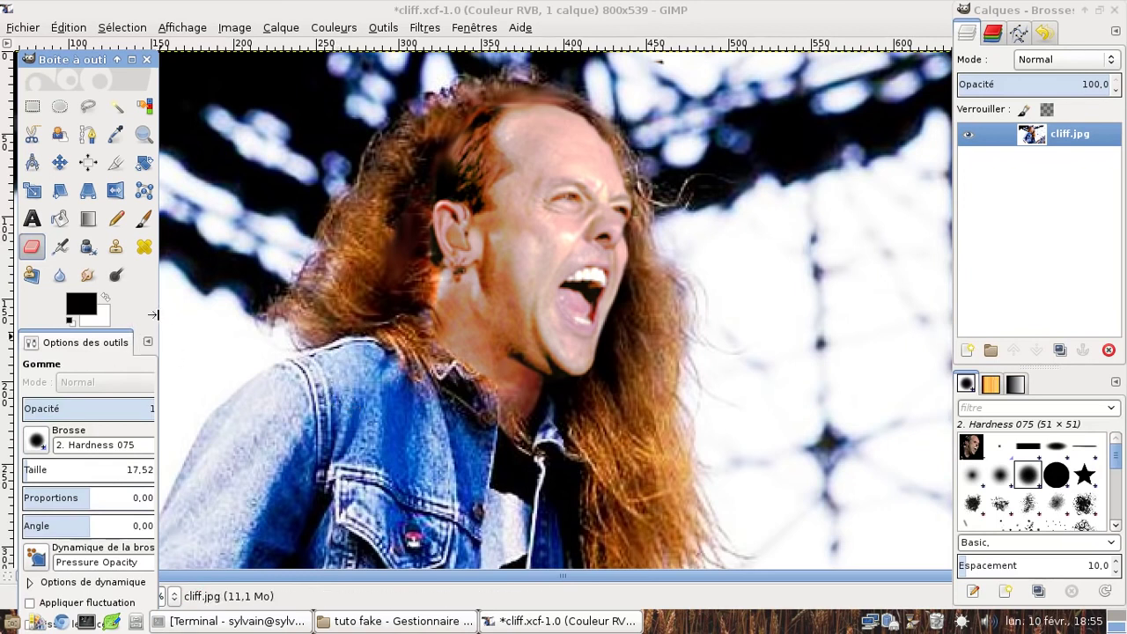
left_click_drag(153, 314, 206, 320)
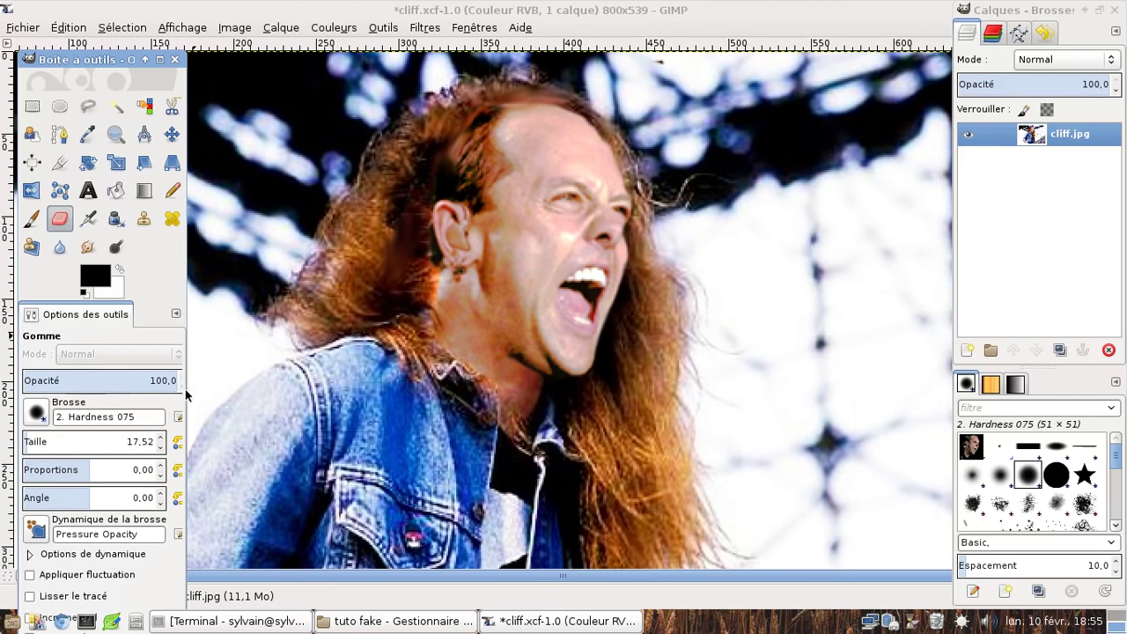
scroll(183, 394, "down", 10)
scroll(181, 393, "down", 10)
scroll(181, 394, "down", 8)
scroll(180, 393, "down", 10)
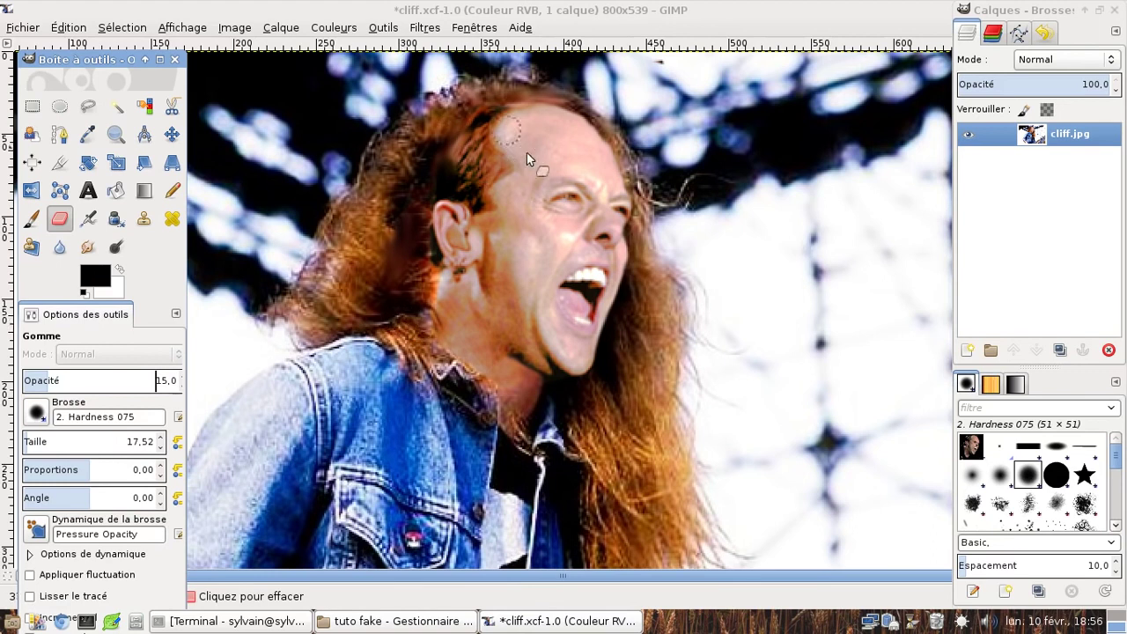
left_click_drag(498, 124, 487, 132)
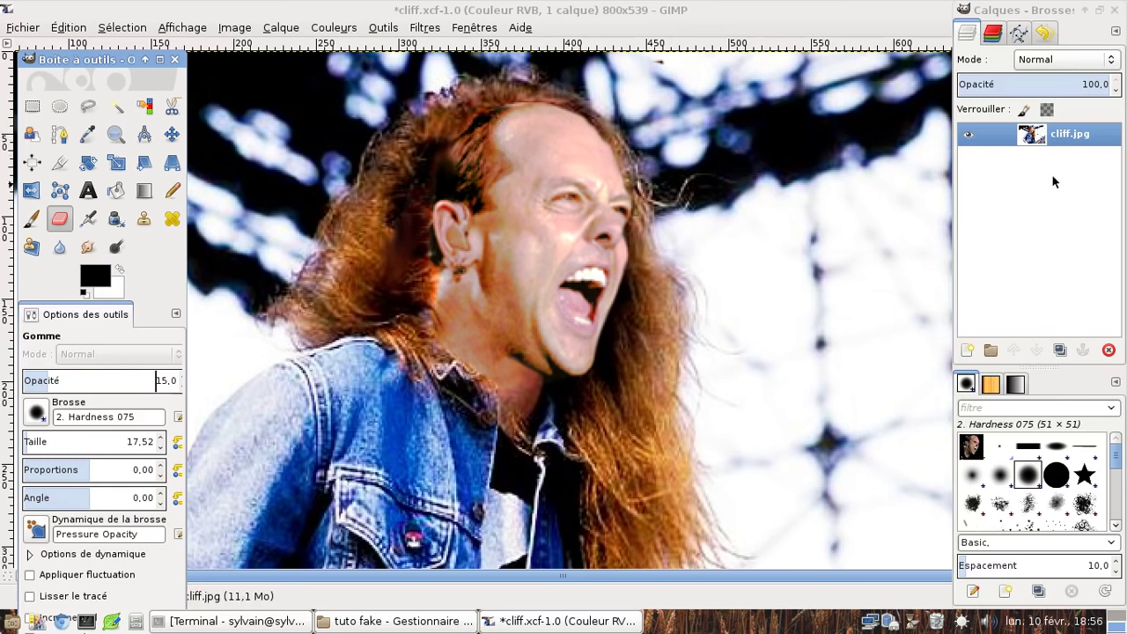
key("ctrl+z")
key("ctrl+z")
key("ctrl+z")
key("ctrl+z")
key("ctrl+y")
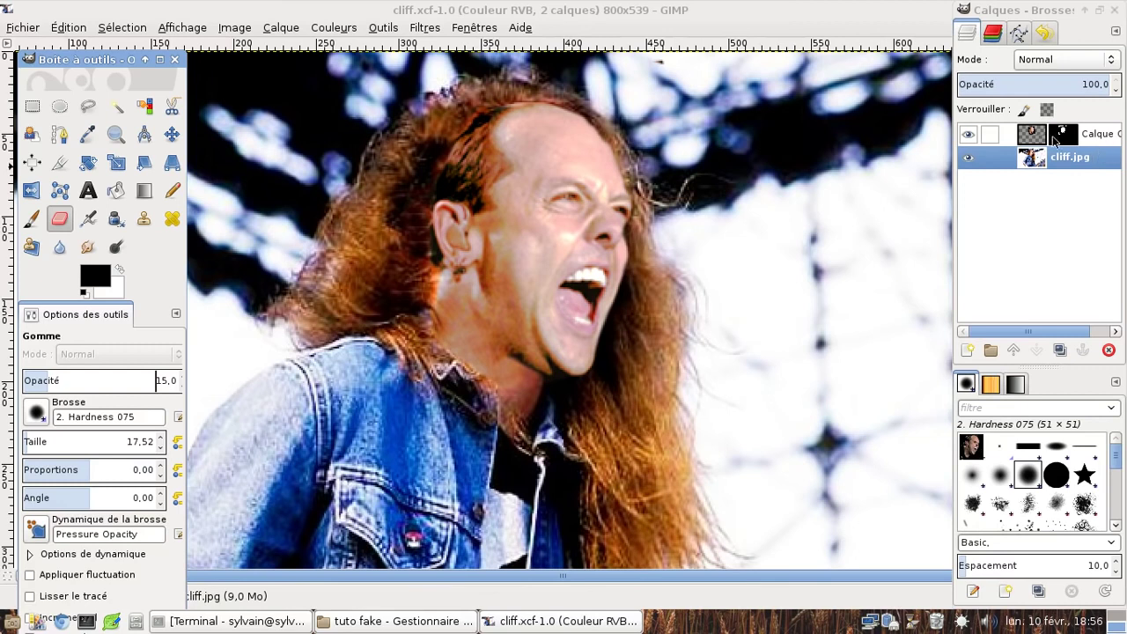
Blur the hair beside the ear on the masked face layer
left_click(1096, 134)
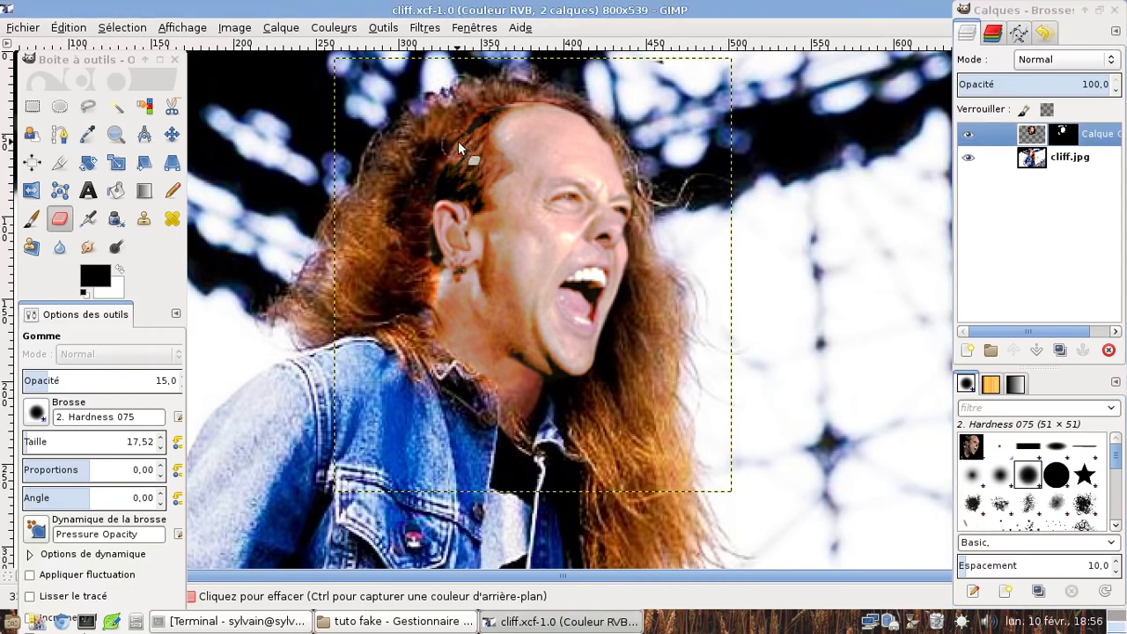
left_click(445, 170)
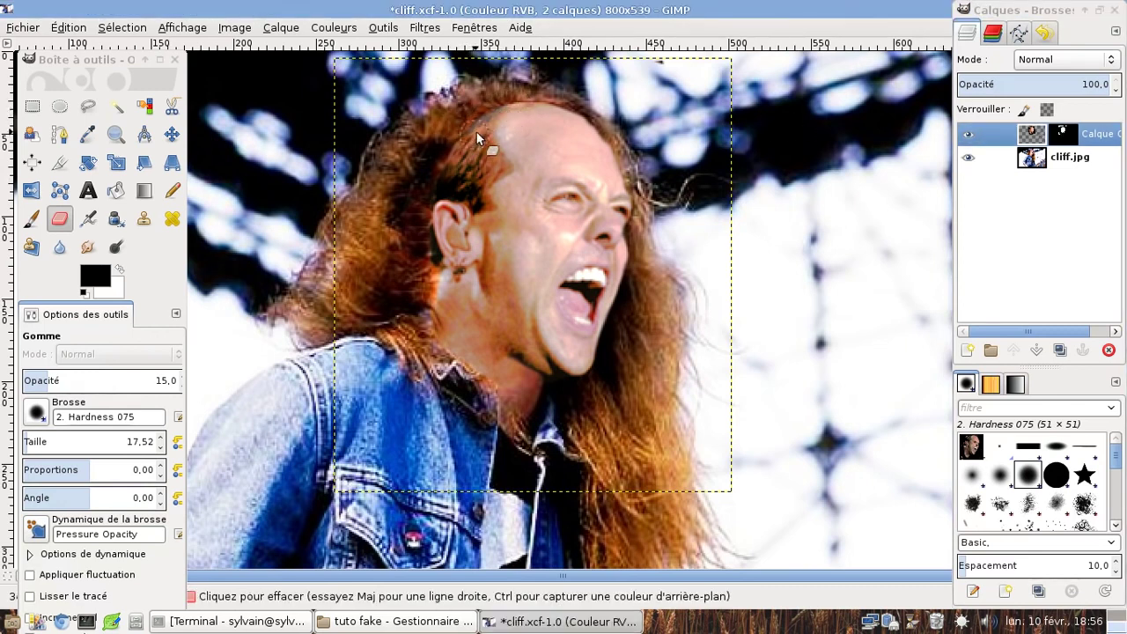
key("ctrl+c")
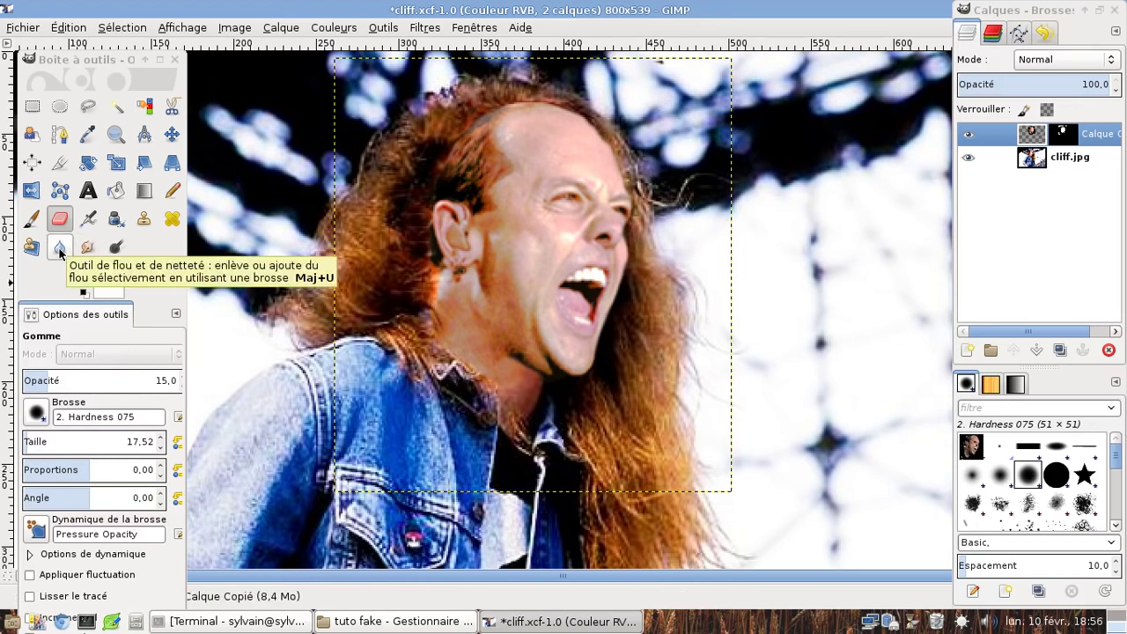
left_click(60, 247)
scroll(93, 471, "down", 2)
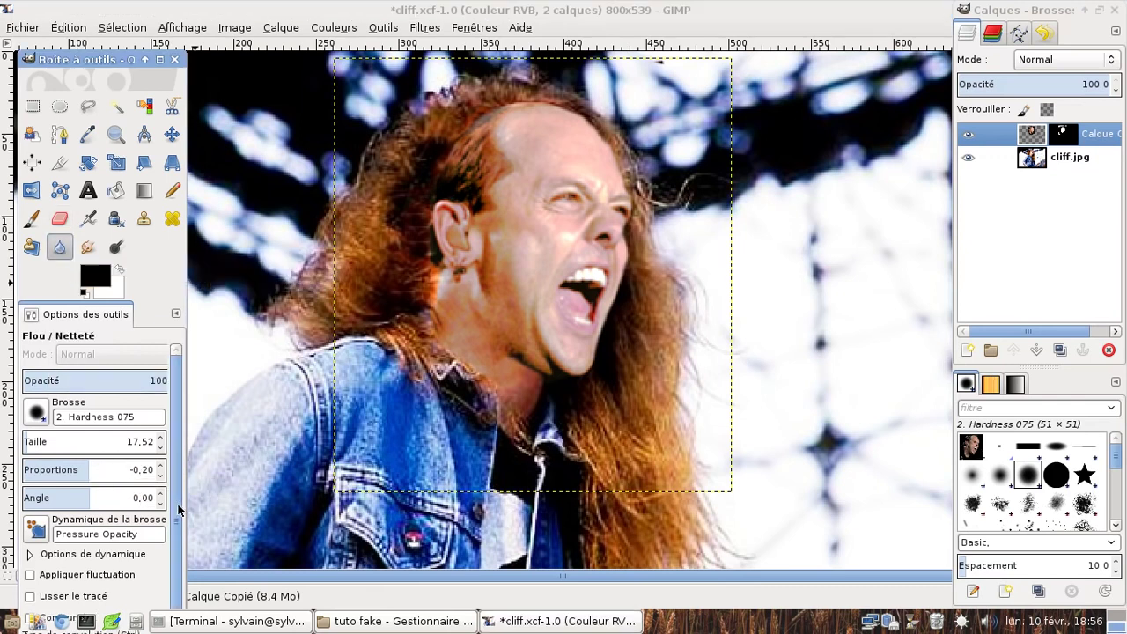
scroll(179, 509, "down", 1)
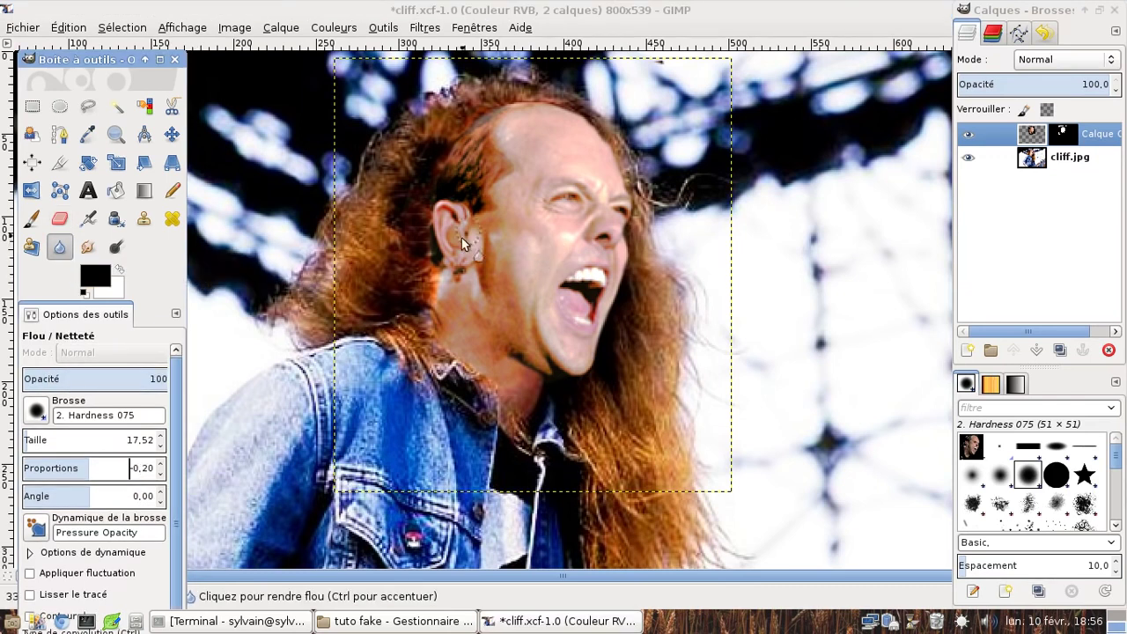
left_click(426, 246)
left_click(414, 271)
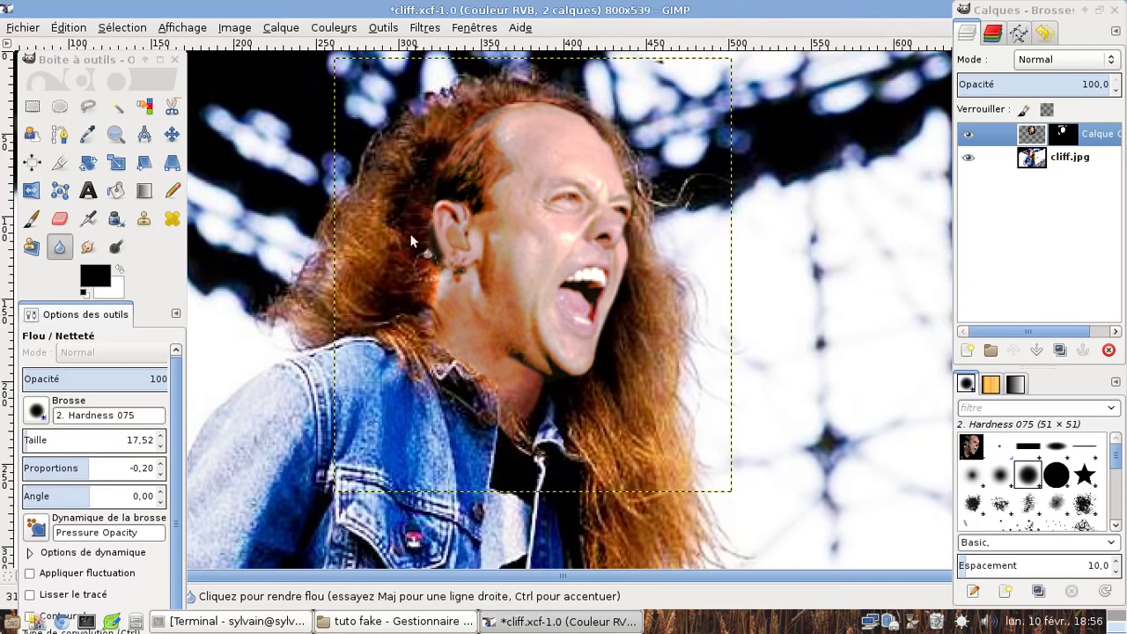
Blur the lower-right hair edges on cliff.jpg, then select the face mask and open Filters
left_click(1070, 157)
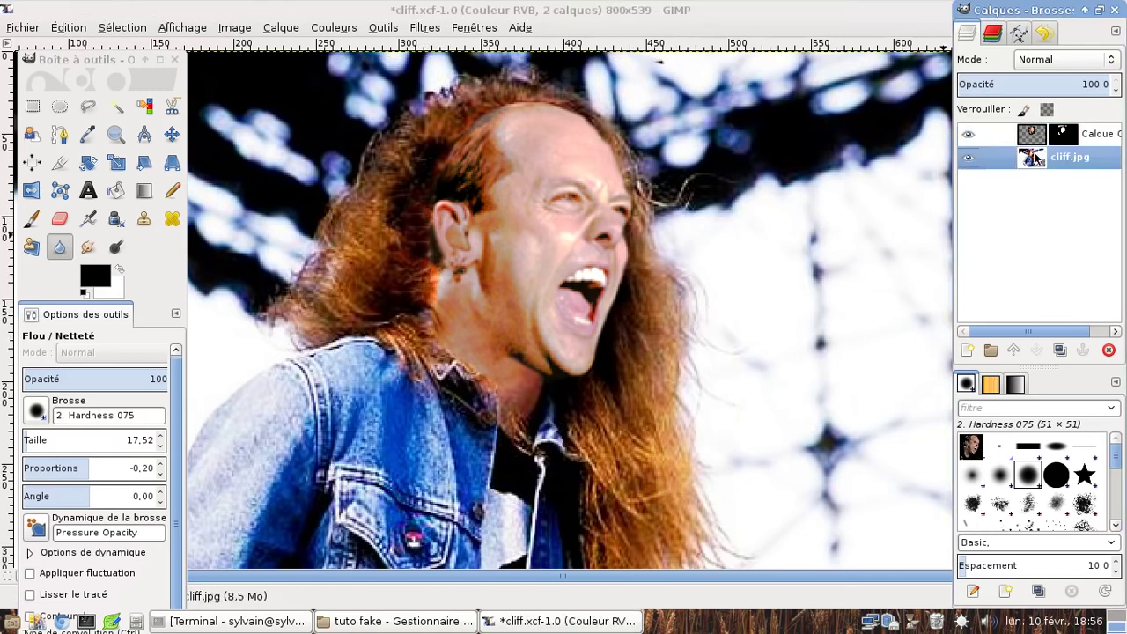
left_click(642, 372)
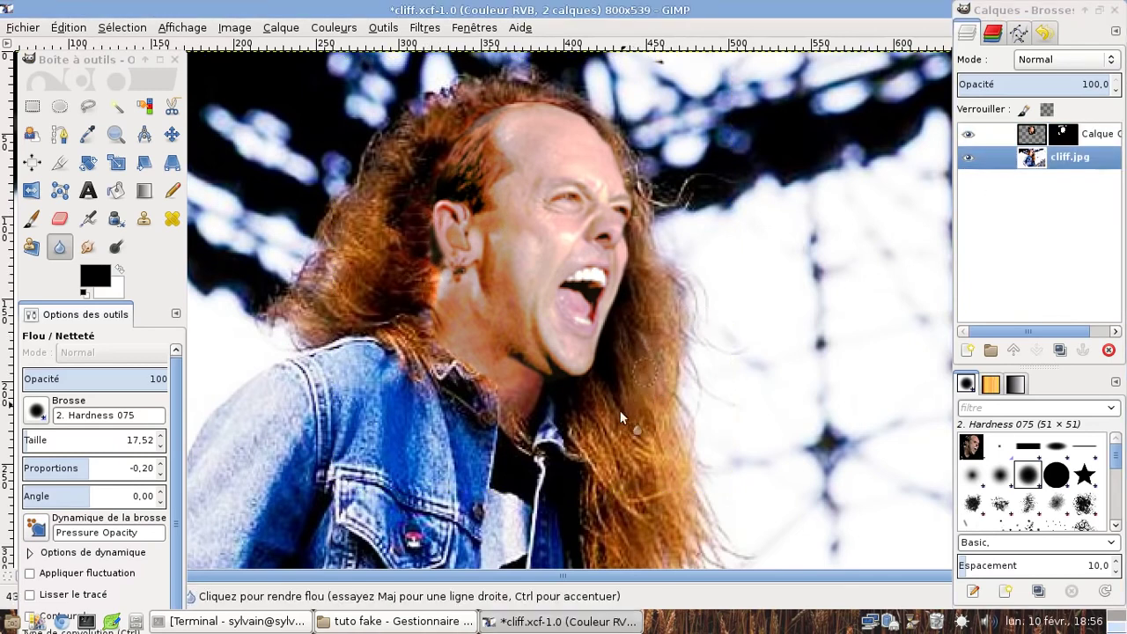
left_click_drag(622, 485, 616, 452)
left_click_drag(679, 492, 654, 408)
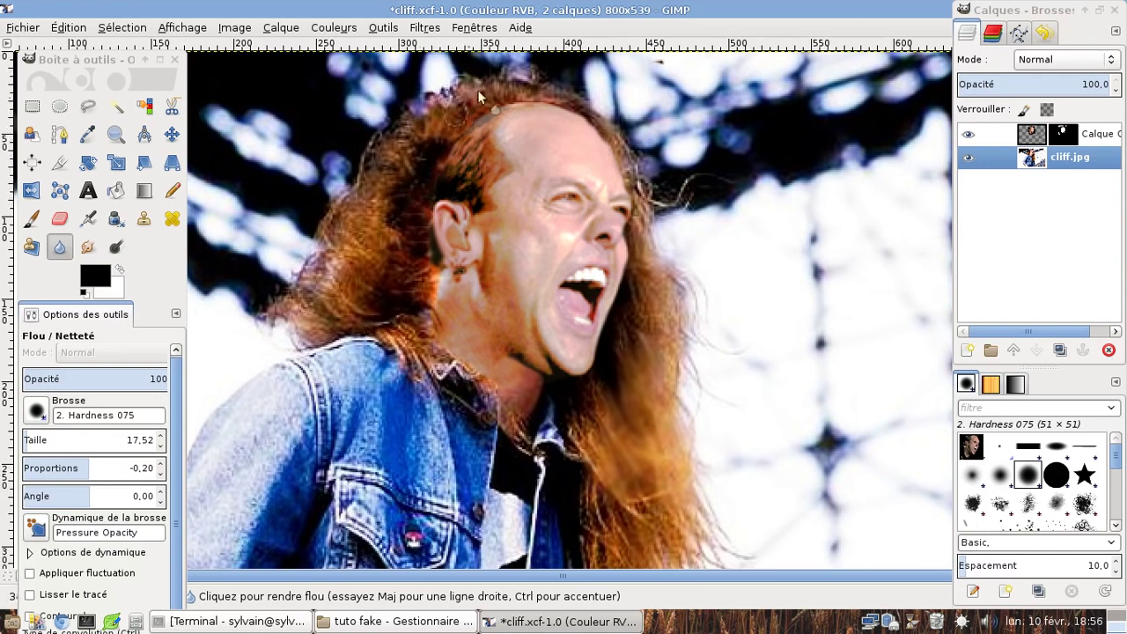
left_click(1065, 137)
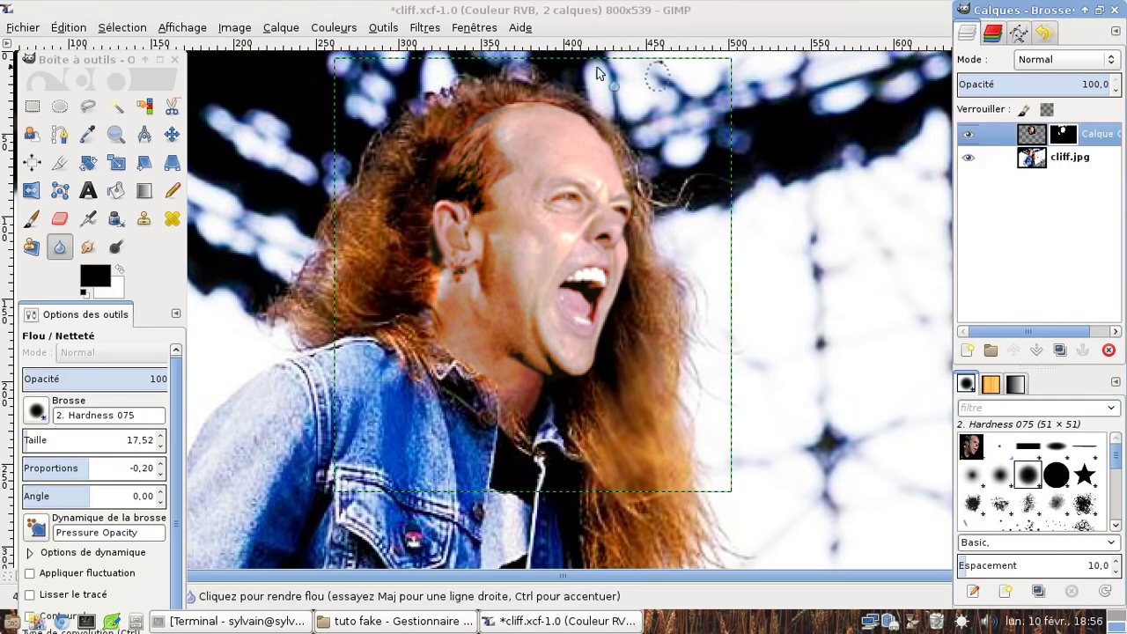
left_click(388, 29)
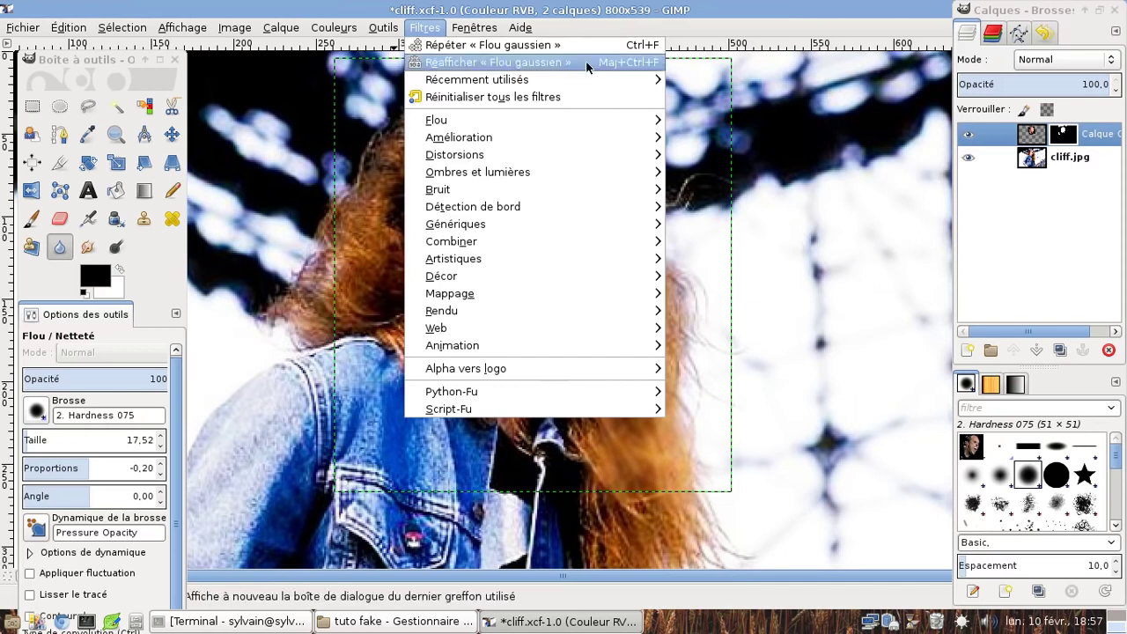
mouse_move(436, 120)
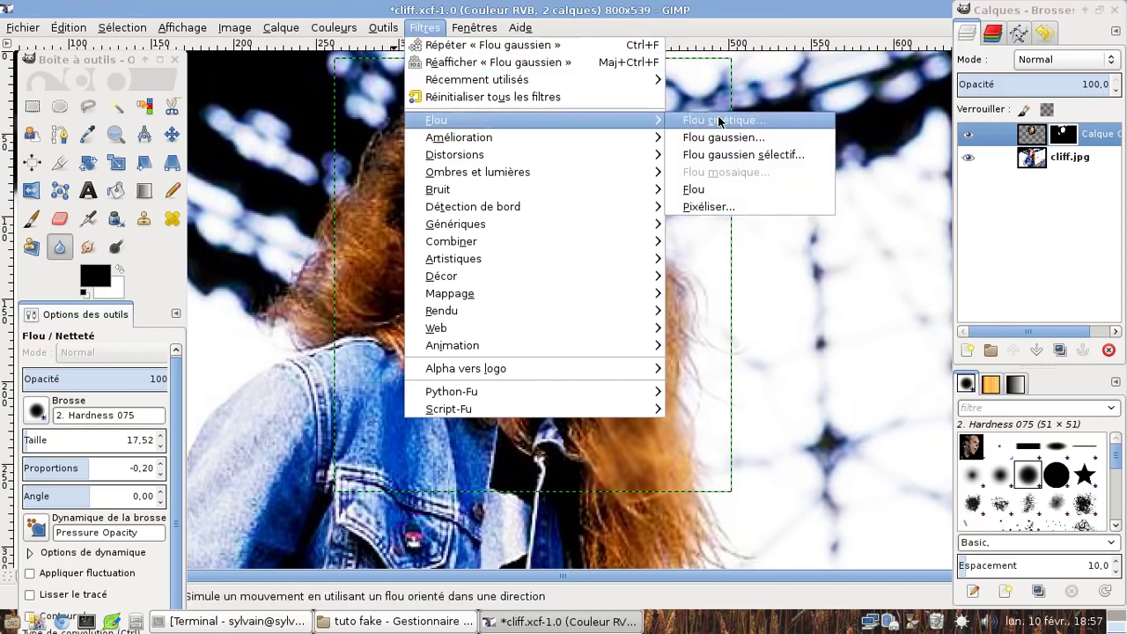
Gaussian-blur the face layer's mask at radii 102 × 112, then undo it
left_click(722, 137)
left_click_drag(618, 118, 848, 112)
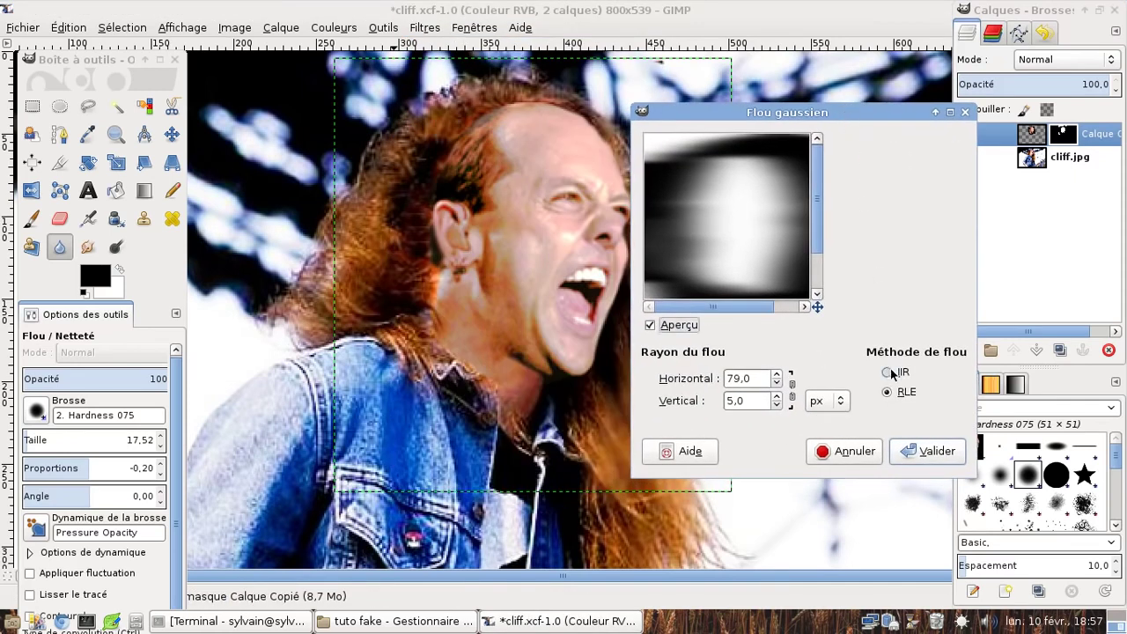
left_click(775, 376)
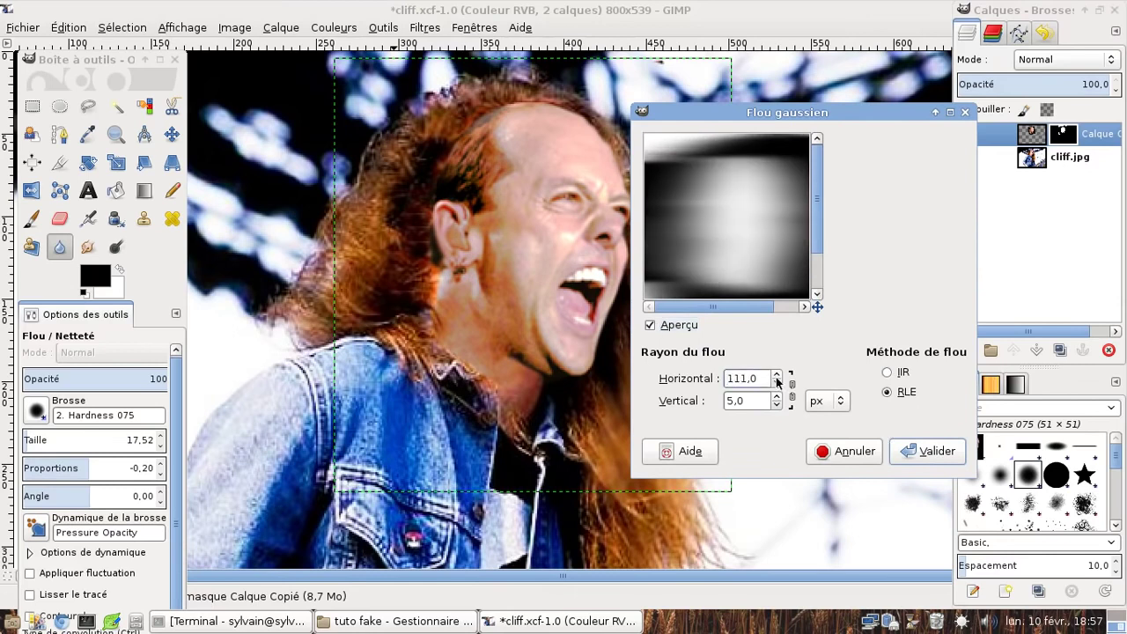
left_click(775, 377)
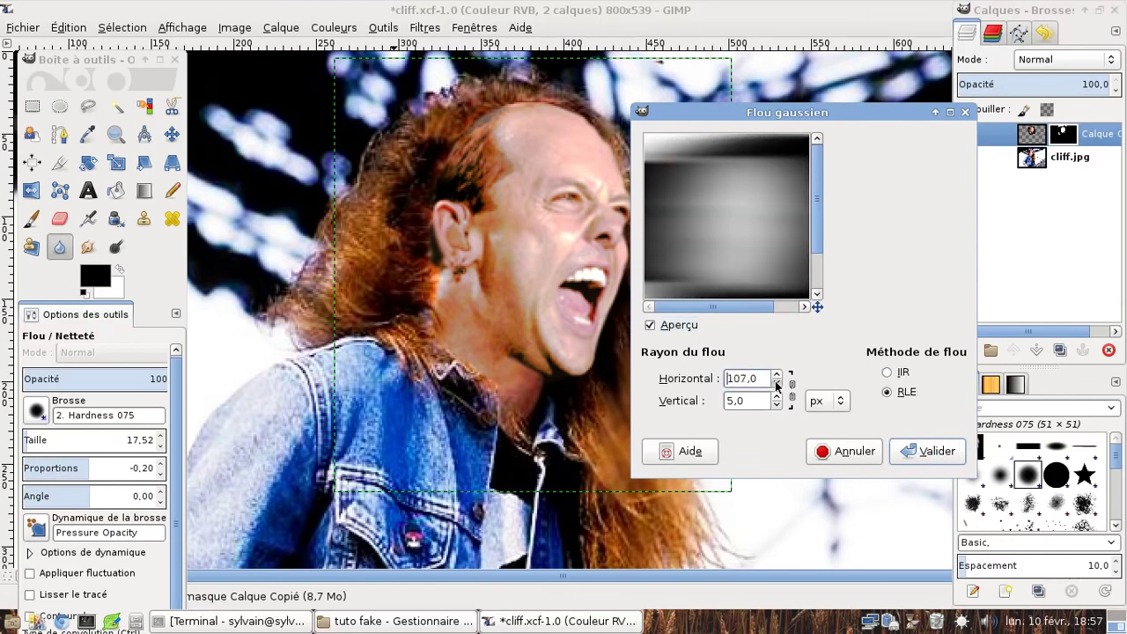
left_click(776, 384)
left_click(776, 398)
left_click(776, 398)
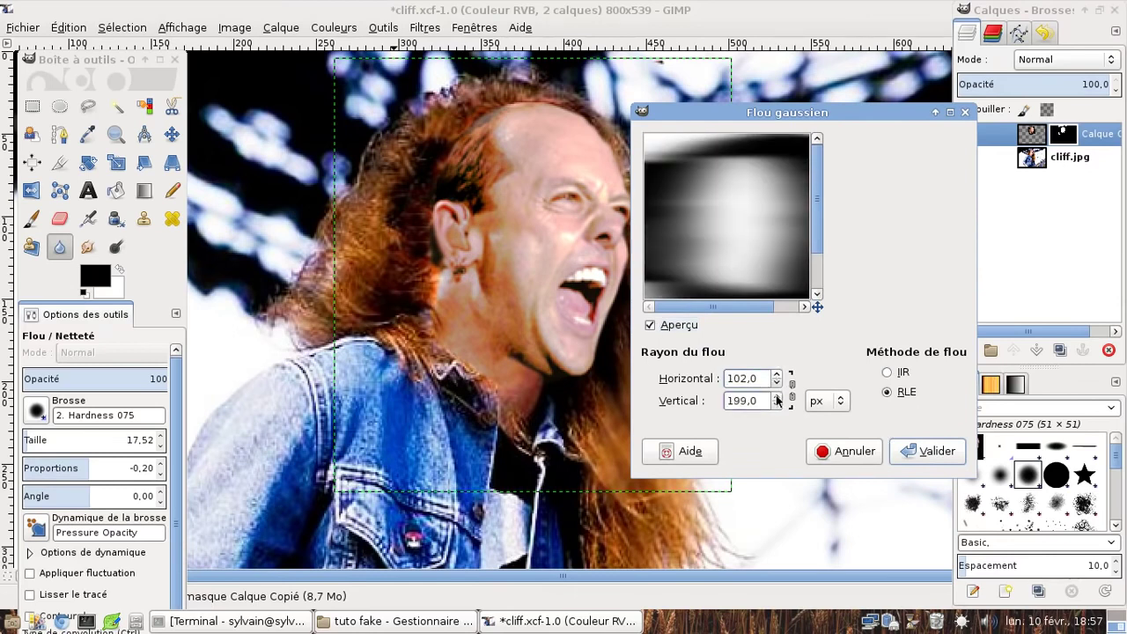
left_click(776, 405)
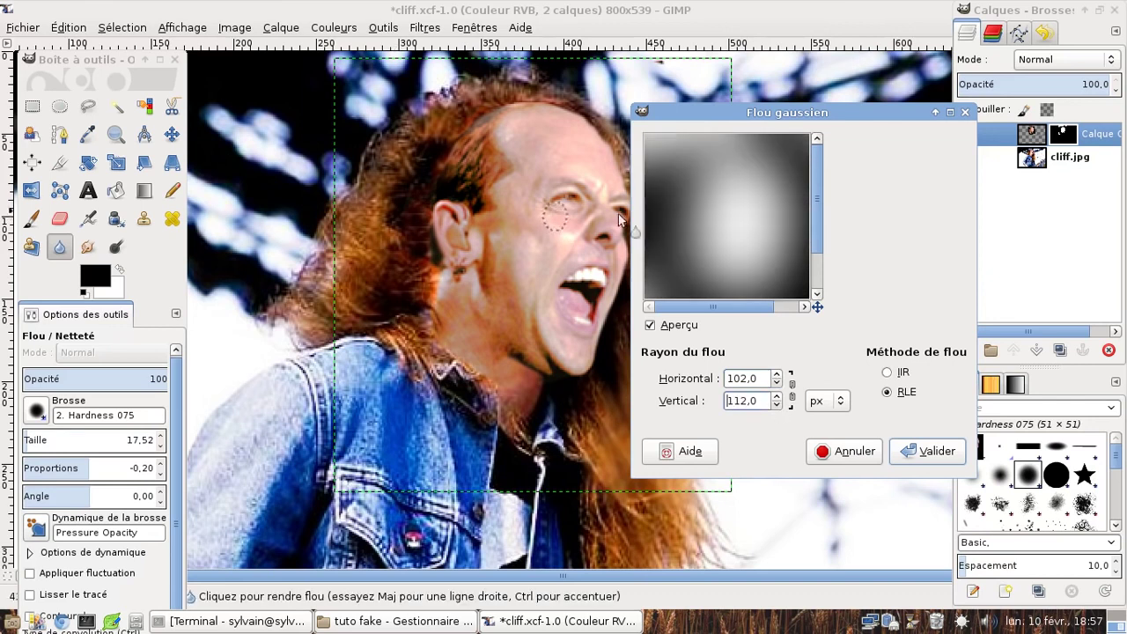
left_click(936, 450)
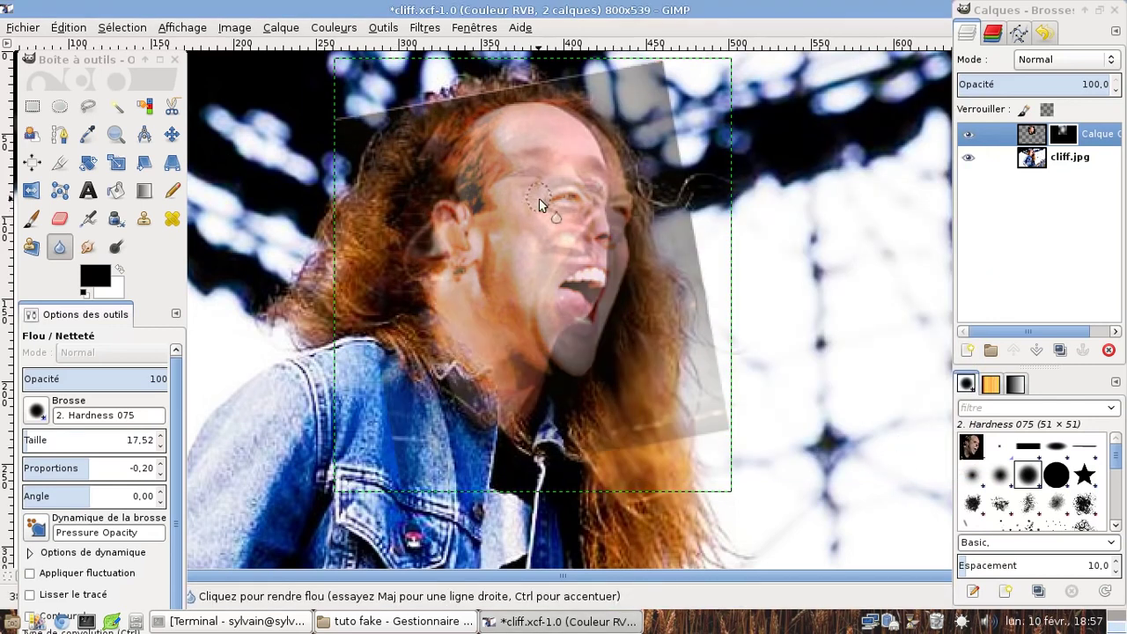
key("ctrl+z")
Reblur the mask at gentler radii 67 × 30, undo it, and un-maximize the image window
left_click(383, 27)
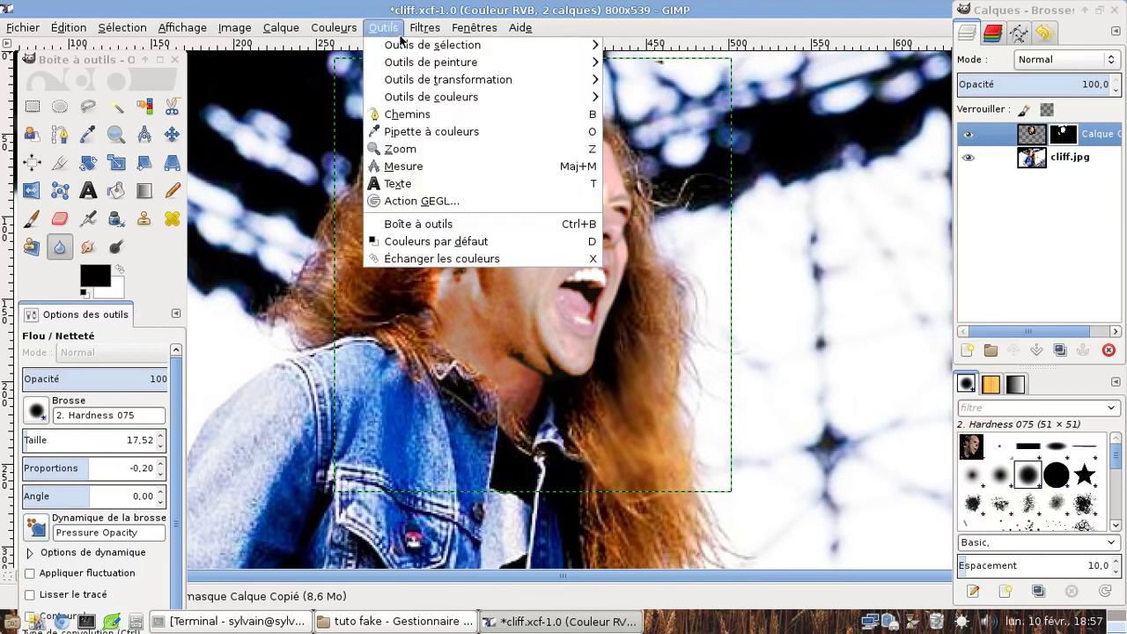
left_click(430, 62)
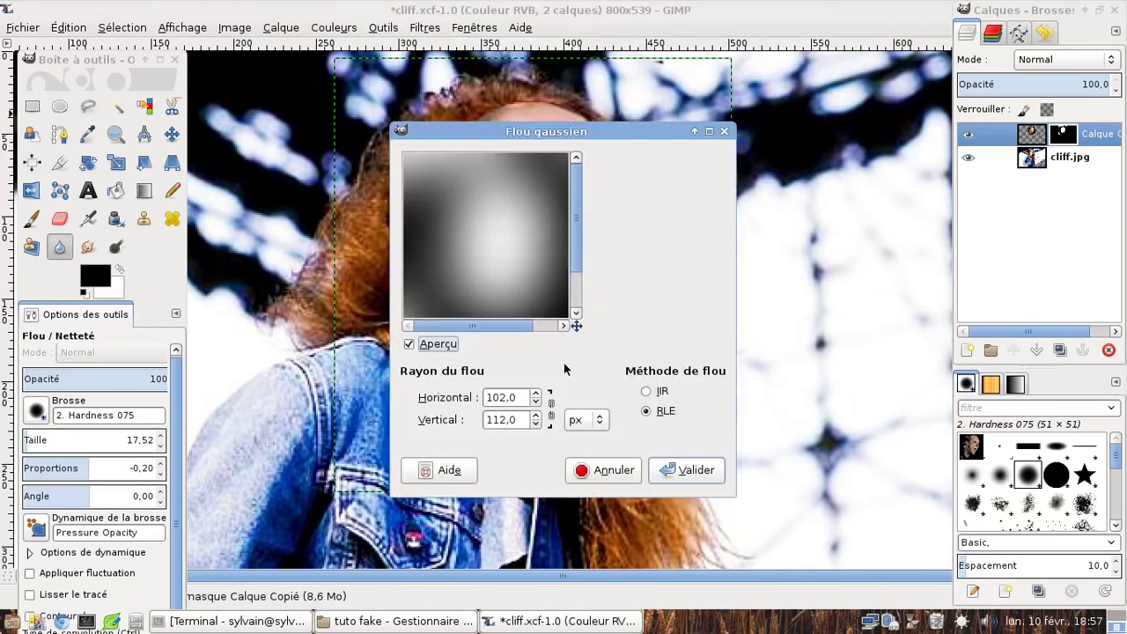
left_click_drag(551, 130, 832, 127)
left_click(817, 400)
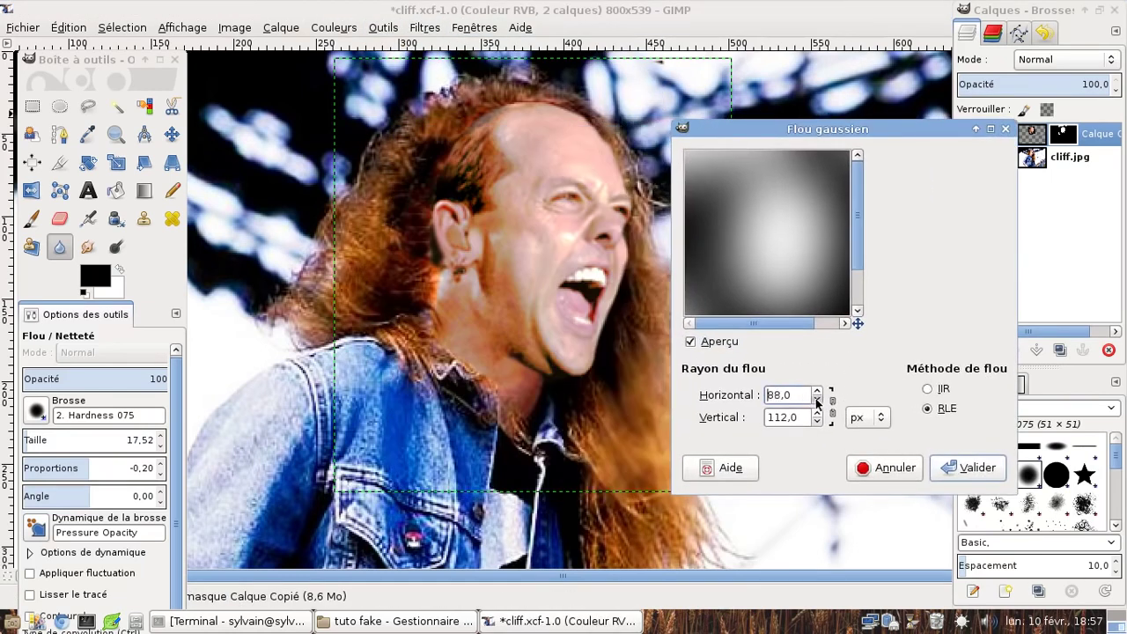
left_click(816, 423)
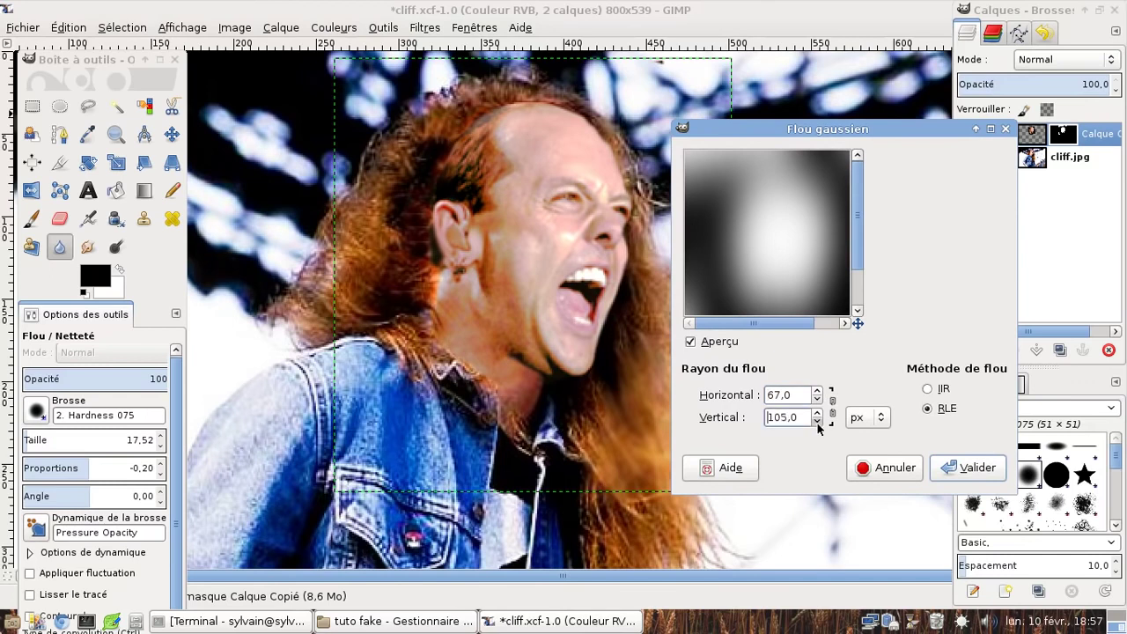
left_click(962, 473)
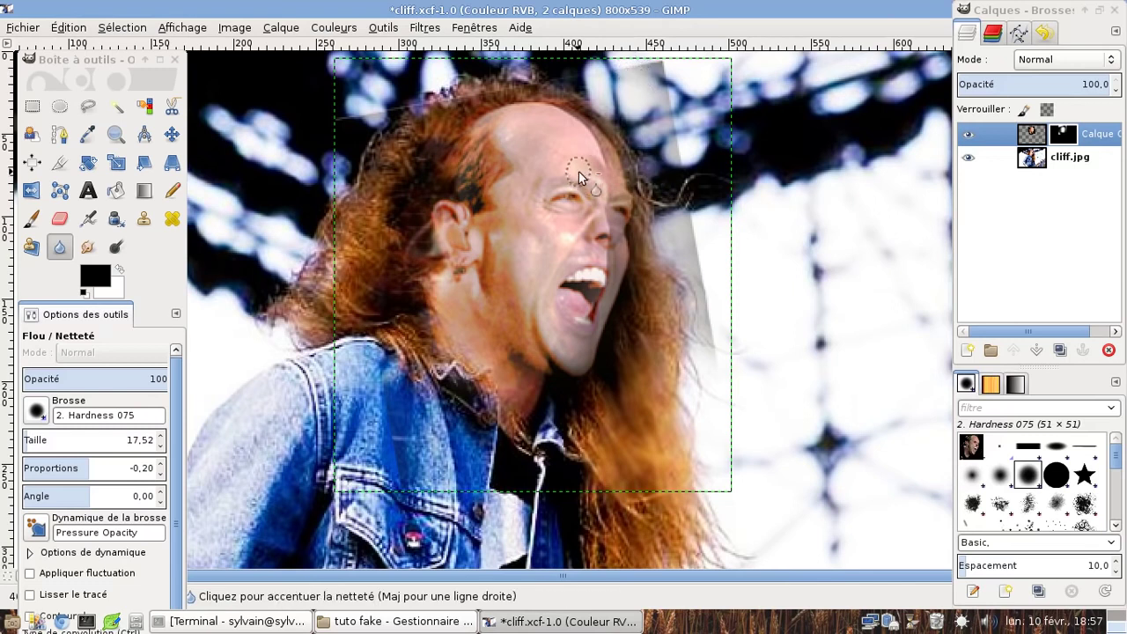
key("ctrl+z")
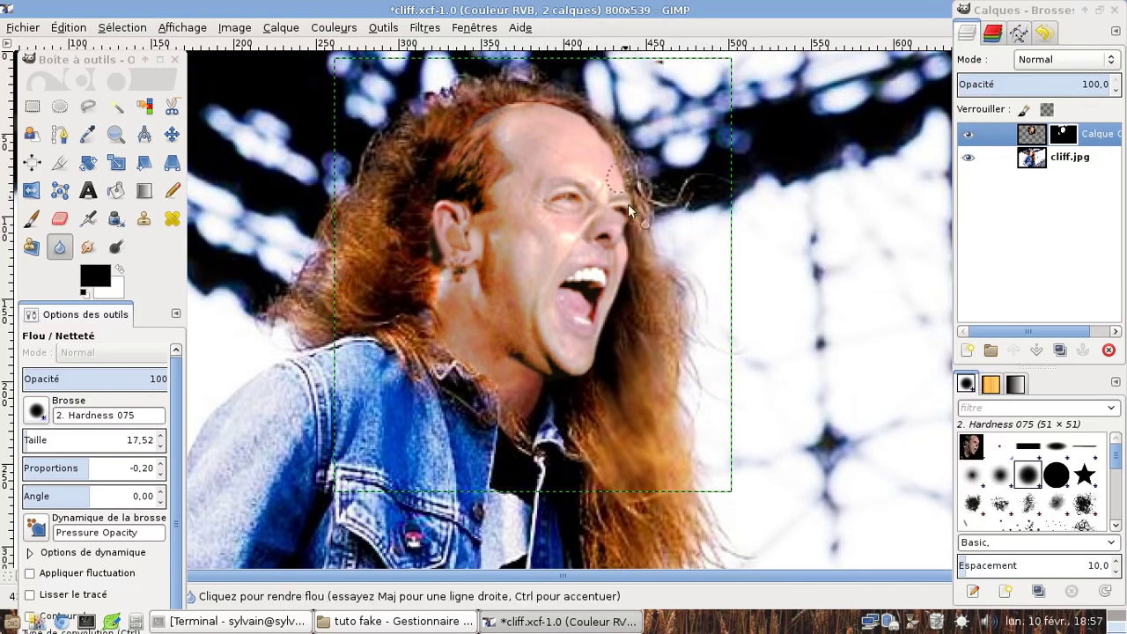
mouse_move(669, 9)
left_mouse_down()
mouse_move(525, 33)
mouse_move(711, 62)
left_mouse_up()
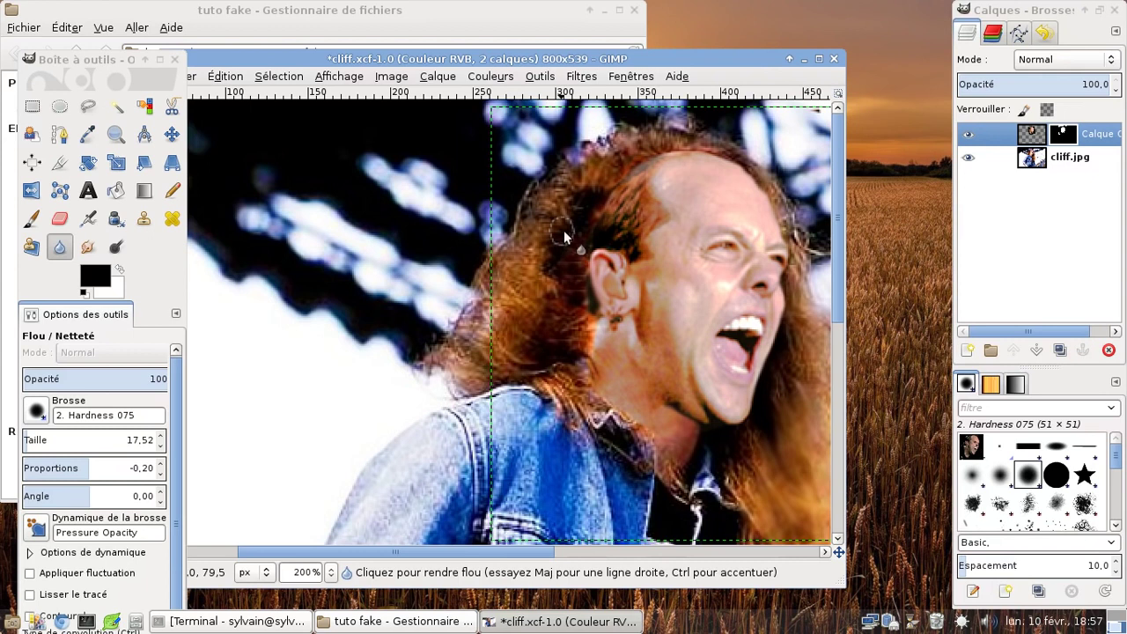
Move the GIMP image window and toolbox aside to uncover the file manager
left_click(805, 59)
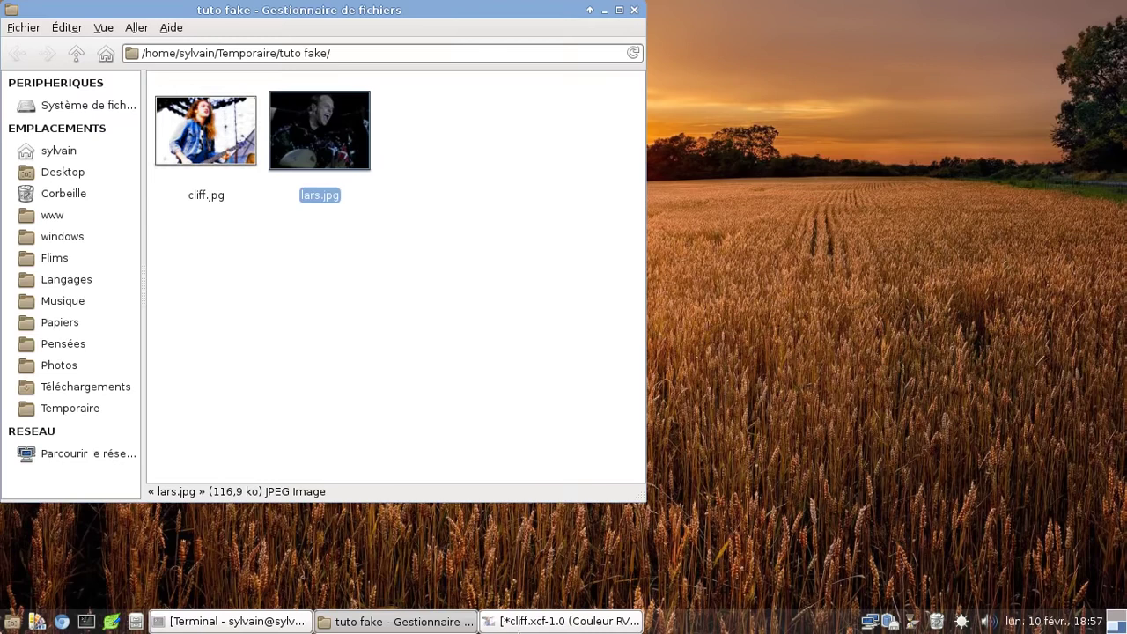
left_click(563, 621)
left_click_drag(571, 59, 641, 67)
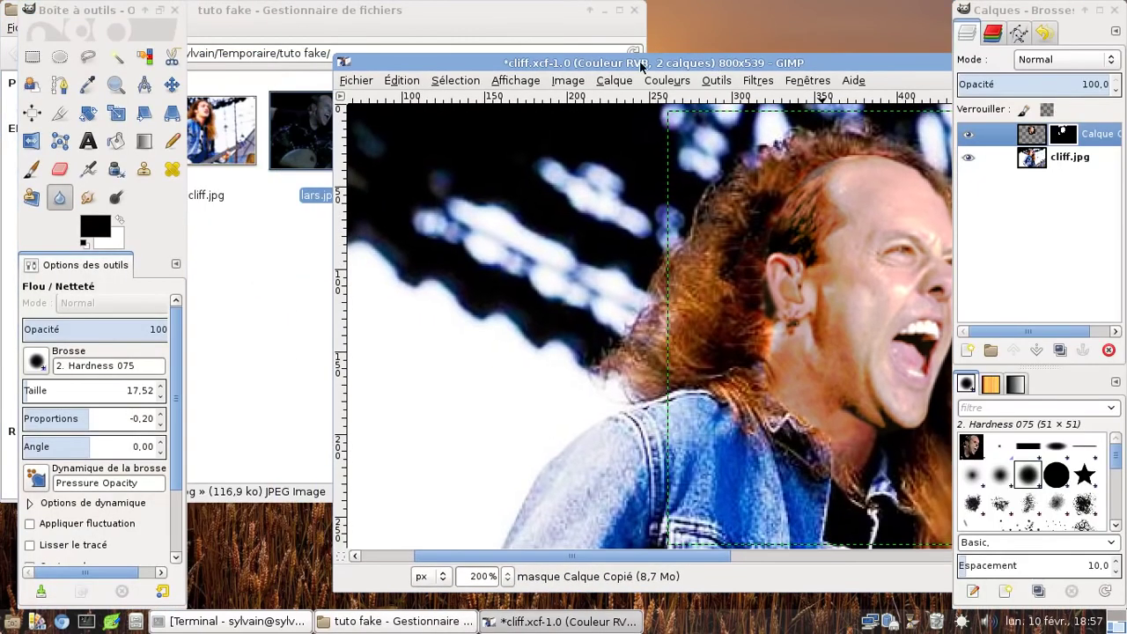
left_click_drag(563, 67, 979, 59)
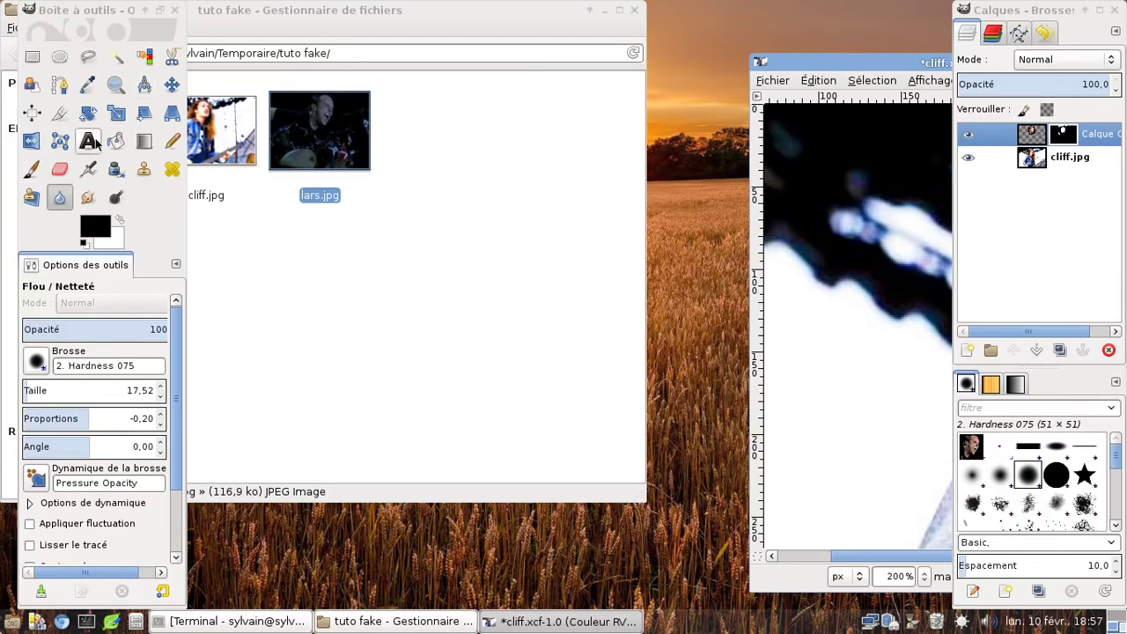
left_click_drag(75, 13, 271, 13)
Restore montage.jpg from the Corbeille trash back into the tuto fake folder
left_click(53, 193)
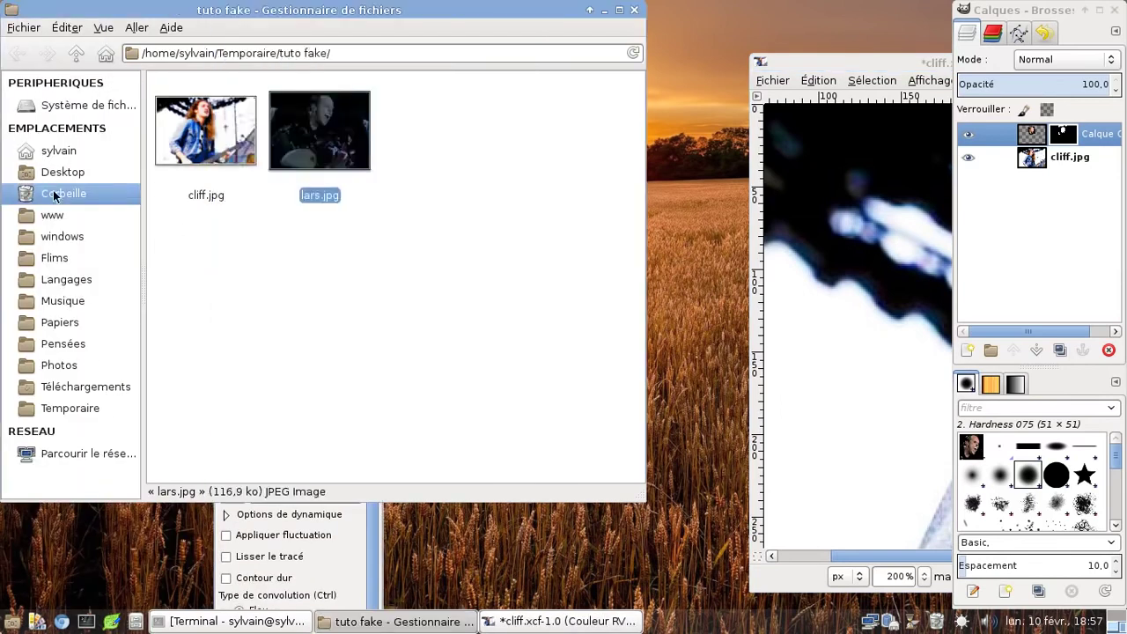
right_click(207, 141)
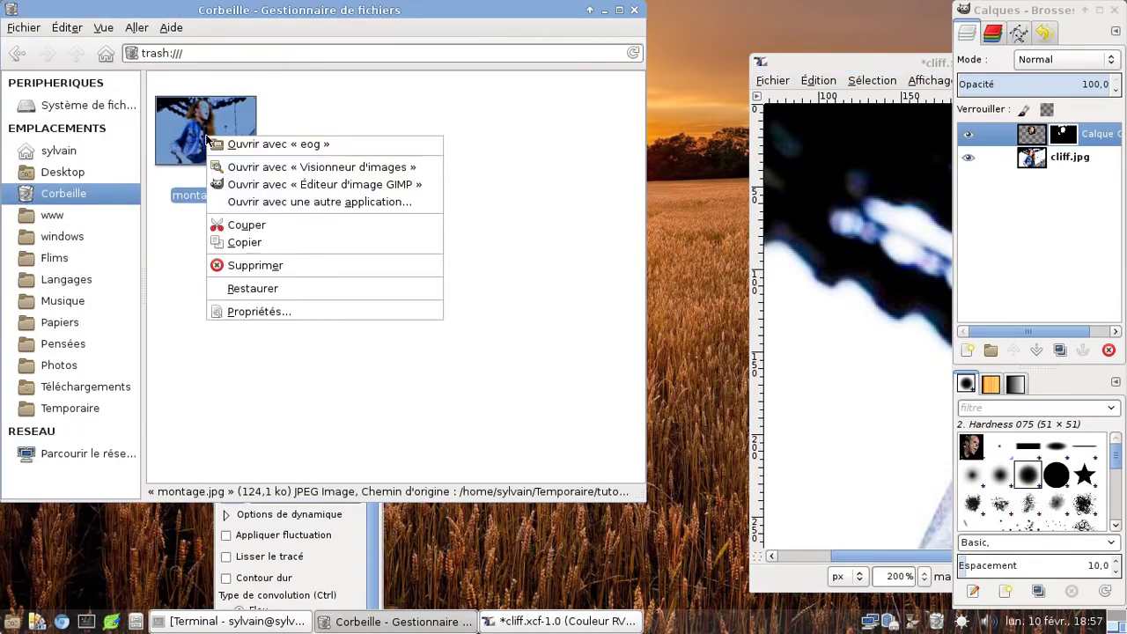
left_click(269, 286)
left_click(17, 53)
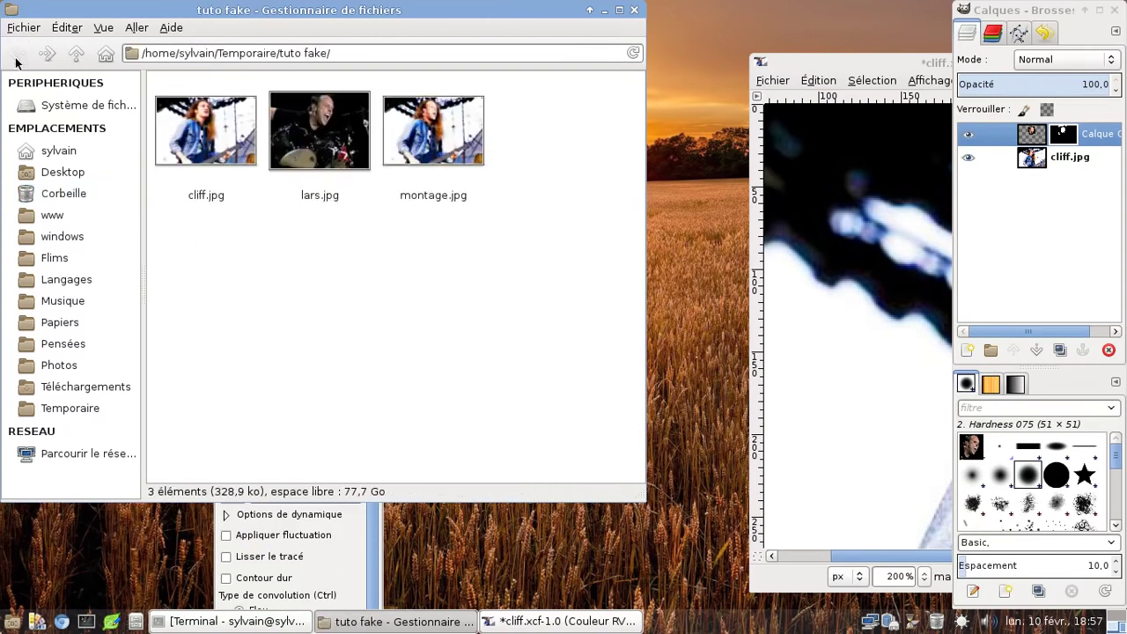
Open montage.jpg in Eye of GNOME, step through to lars.jpg and zoom in
double_click(404, 154)
key("Right")
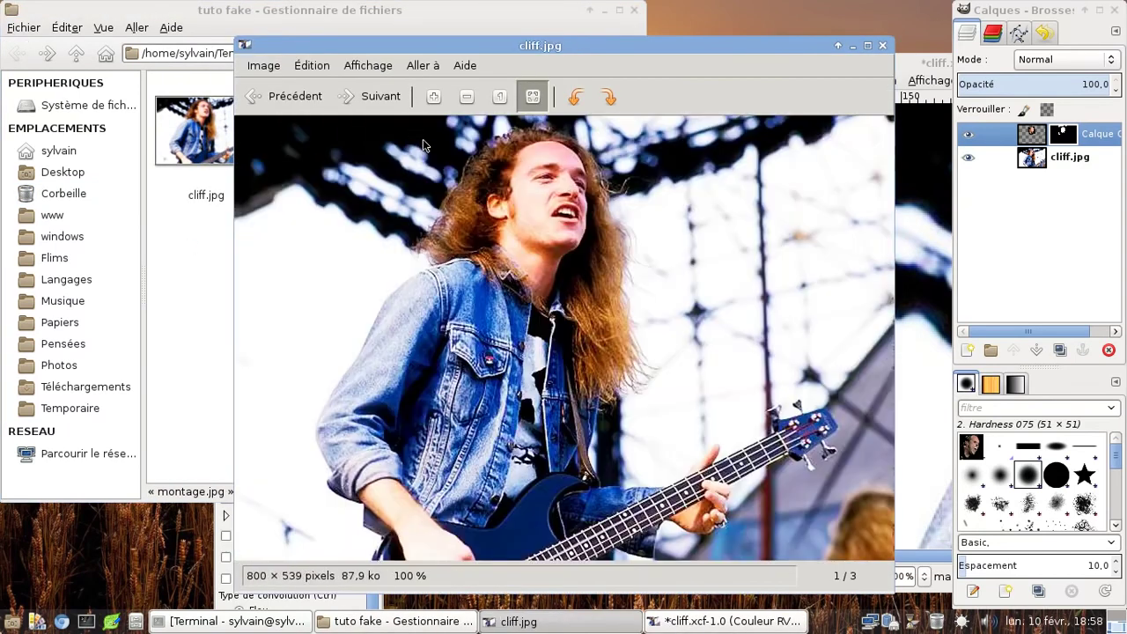
key("Right")
key("Right")
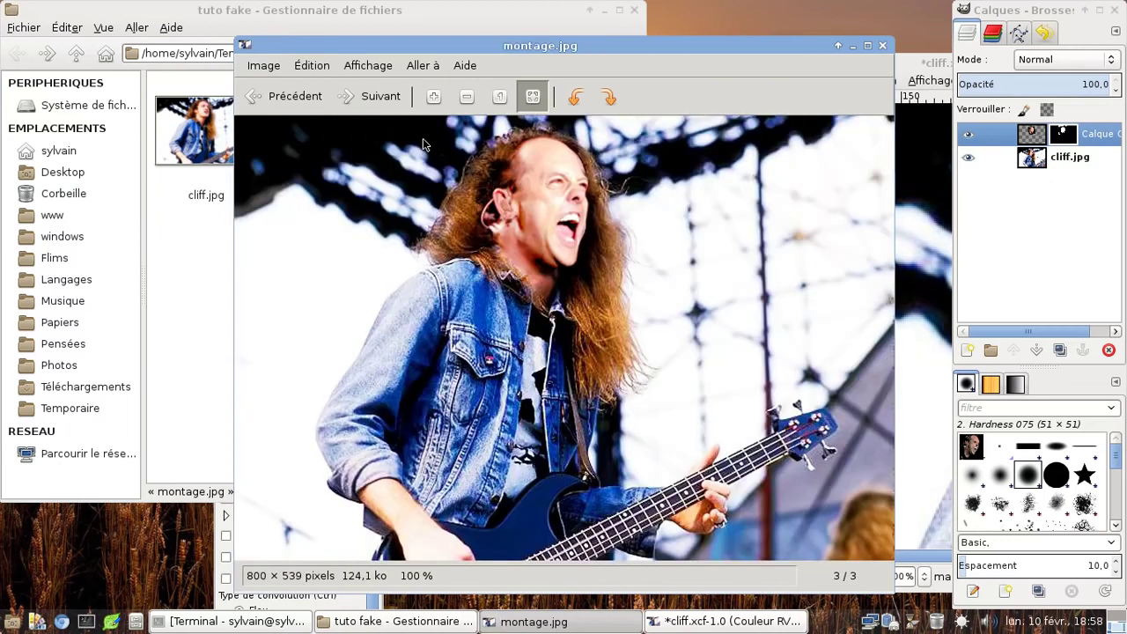
scroll(528, 277, "up", 1)
scroll(521, 285, "up", 1)
scroll(521, 284, "up", 2)
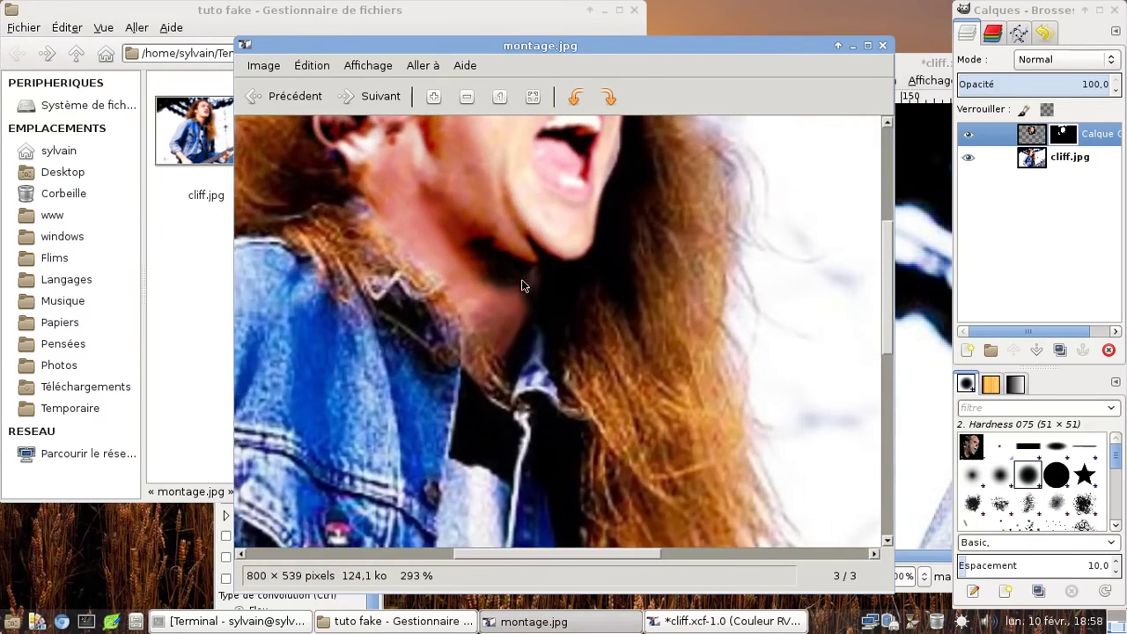
scroll(521, 284, "down", 5)
scroll(532, 303, "up", 6)
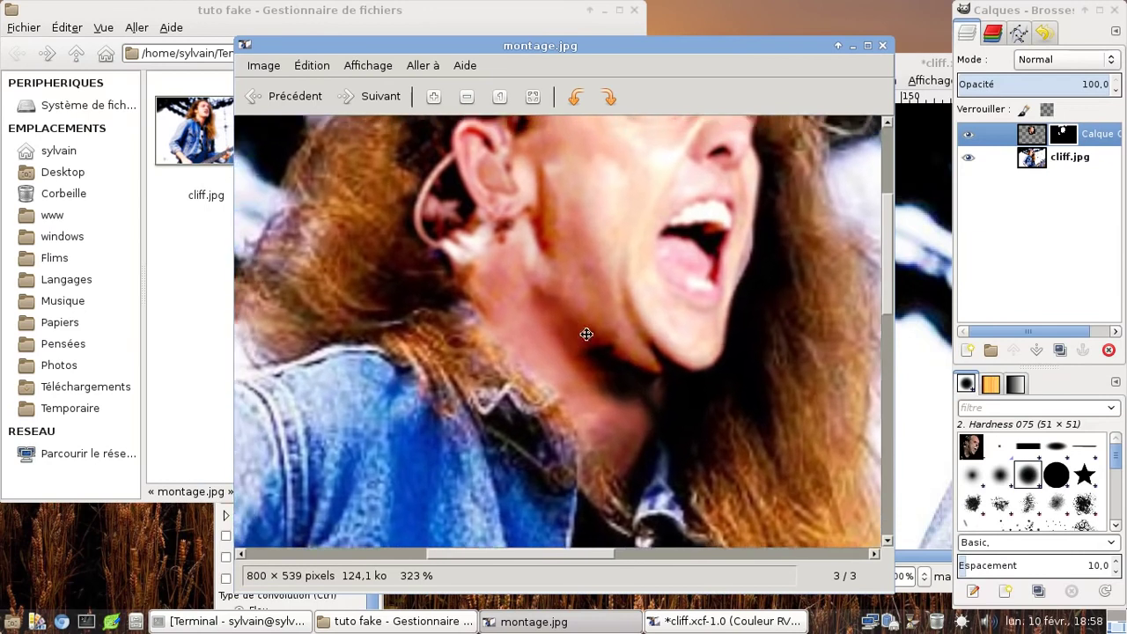
Pan the zoomed view over the ear, hair, forehead and mouth, then zoom back out
left_click_drag(546, 326, 648, 378)
scroll(550, 328, "up", 1)
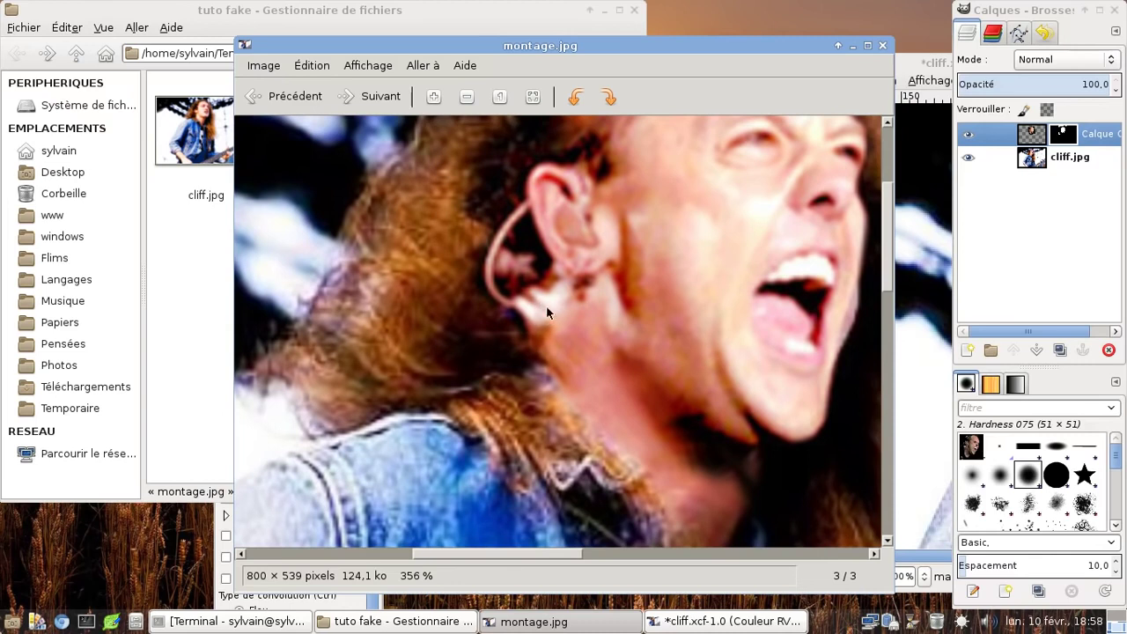
left_click_drag(542, 285, 462, 321)
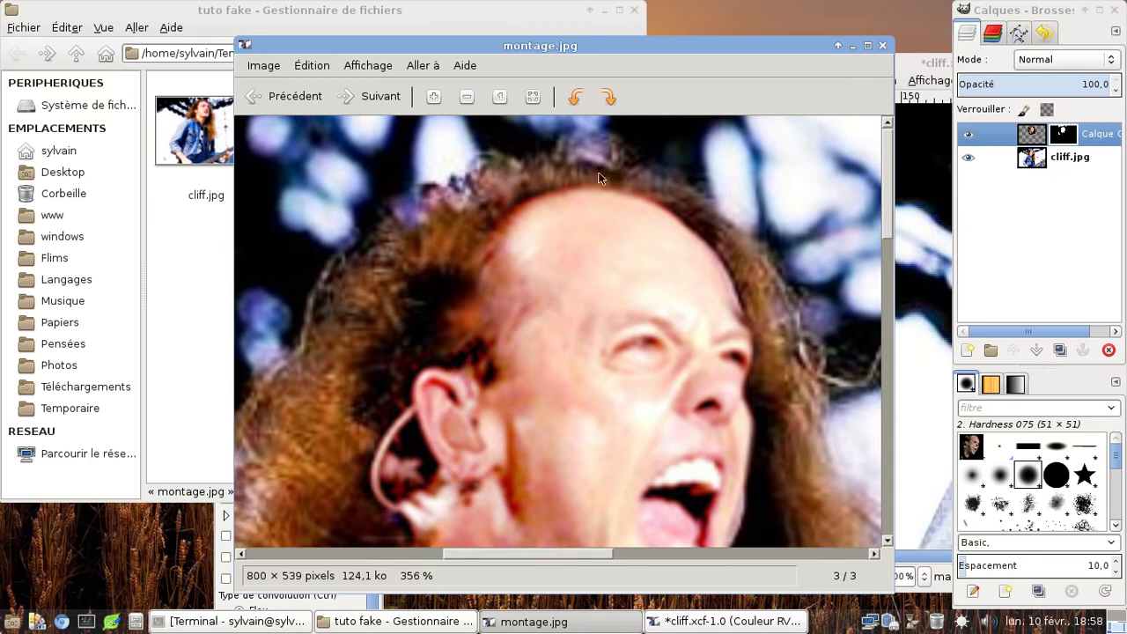
scroll(599, 179, "up", 4)
scroll(664, 192, "up", 6)
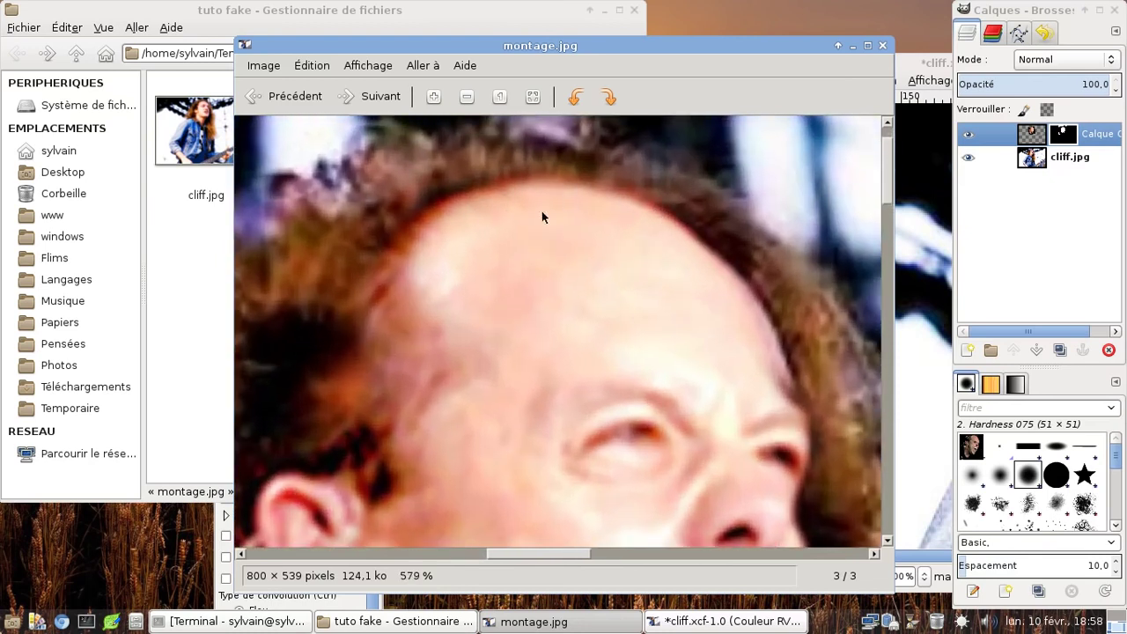
left_click_drag(734, 245, 566, 196)
scroll(596, 390, "down", 2)
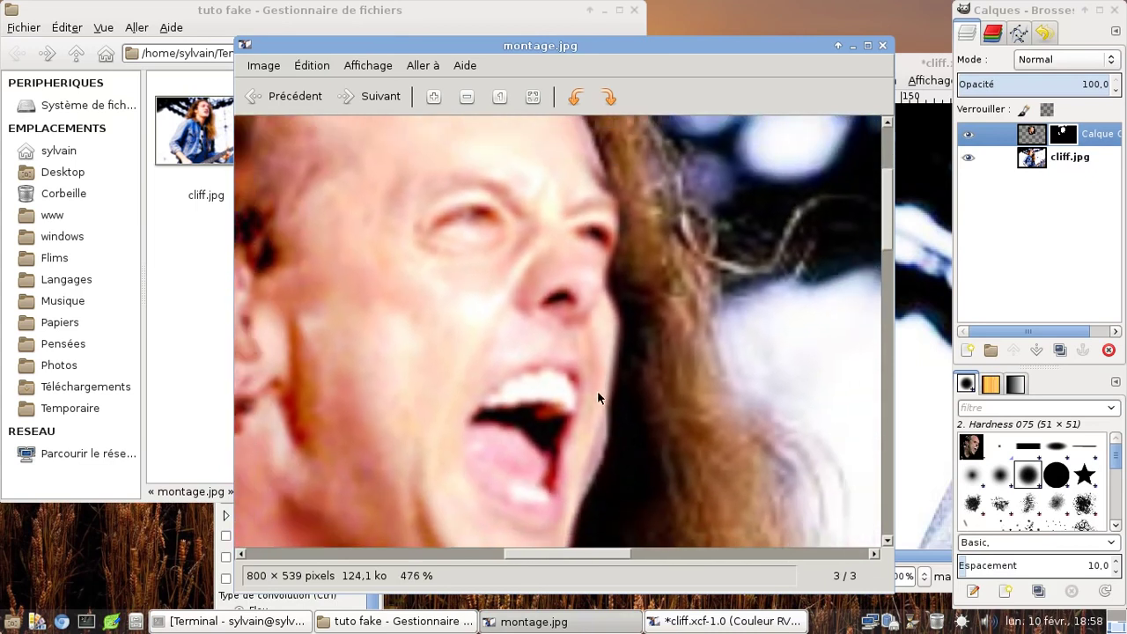
scroll(624, 331, "down", 2)
scroll(643, 322, "down", 2)
scroll(664, 357, "down", 1)
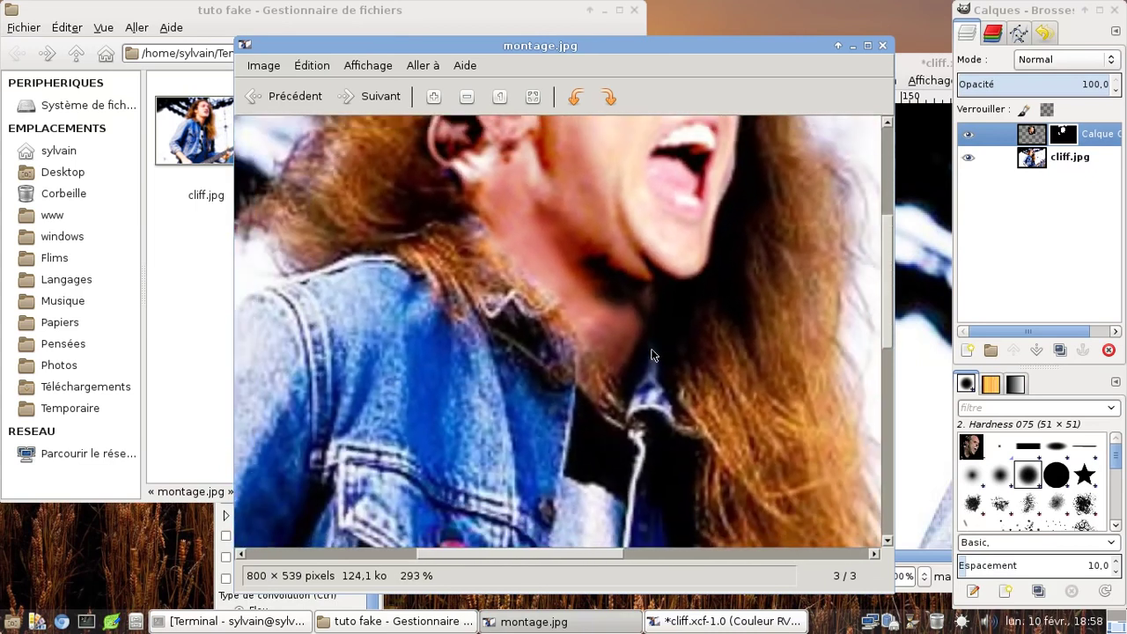
scroll(519, 291, "down", 1)
scroll(563, 299, "down", 1)
scroll(566, 300, "down", 1)
scroll(566, 299, "down", 1)
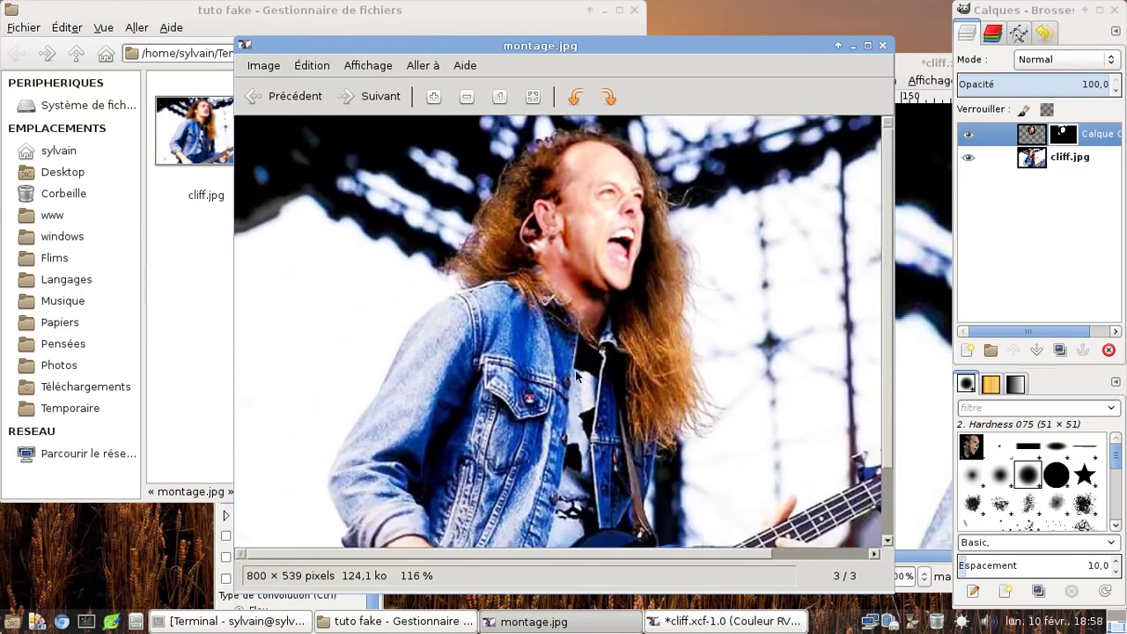
scroll(556, 306, "down", 1)
scroll(548, 312, "down", 1)
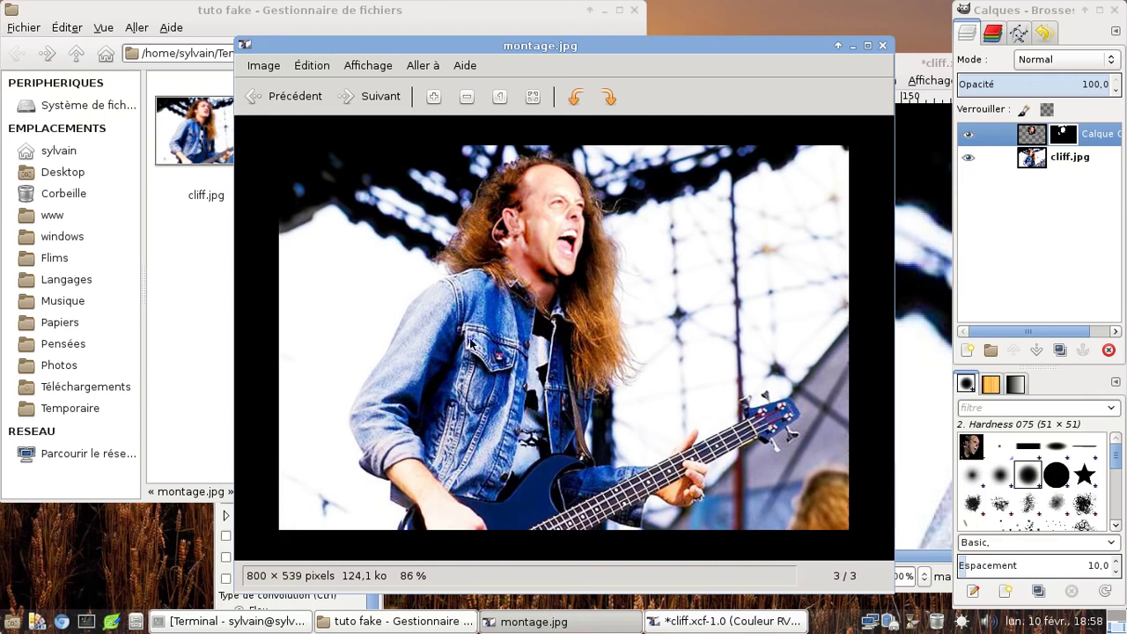
Step back through lars.jpg to the original cliff.jpg and bring the folder window forward
left_click(295, 91)
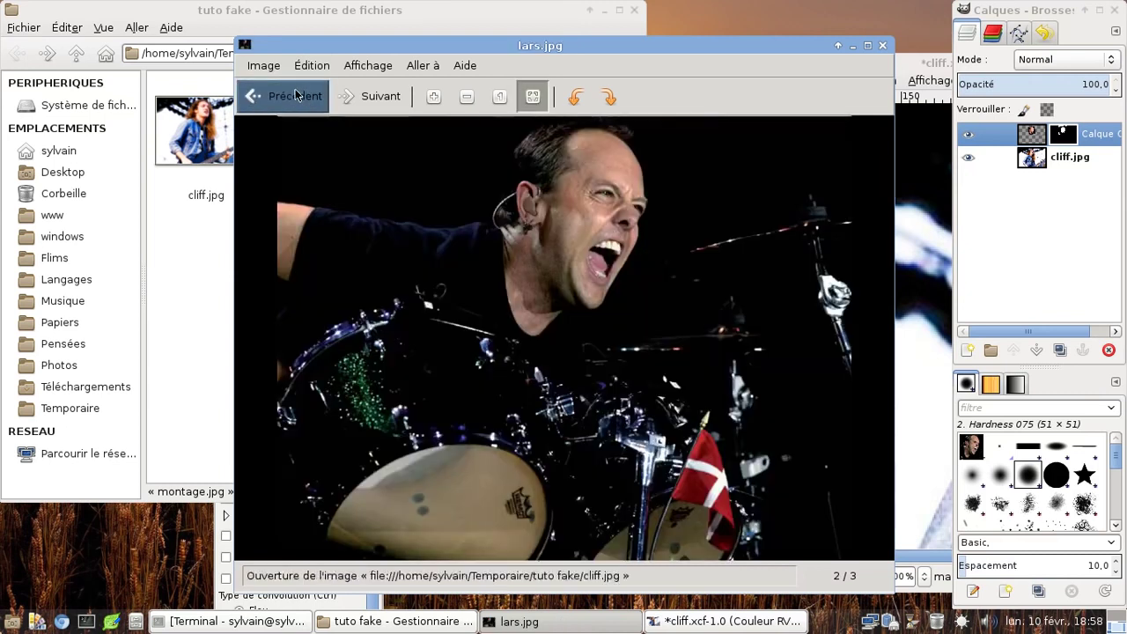
left_click(295, 91)
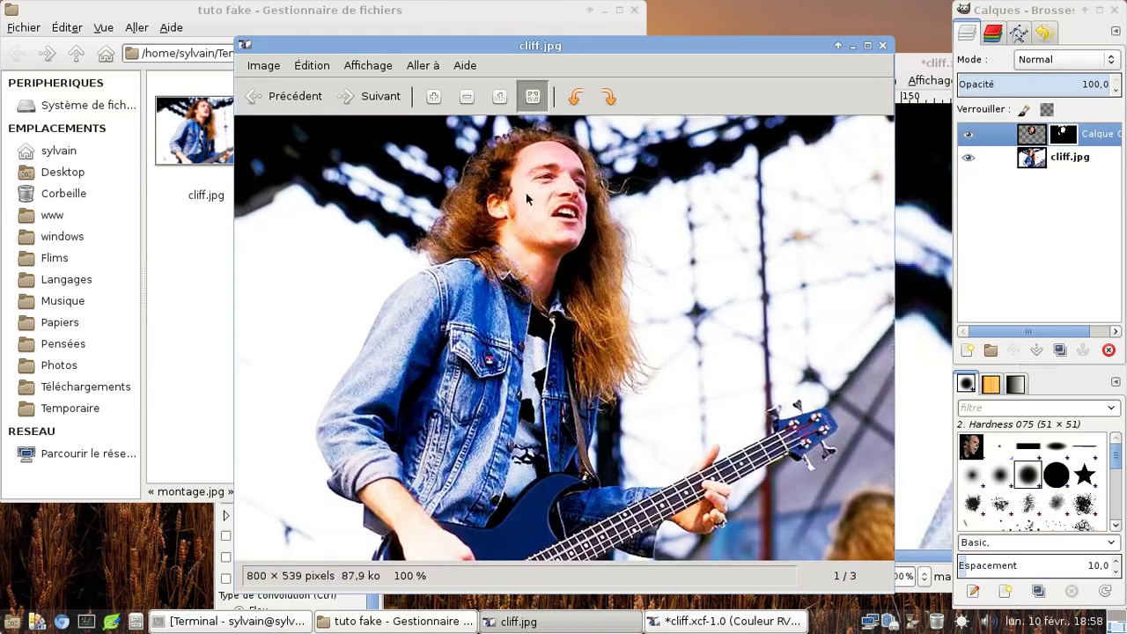
left_click(193, 261)
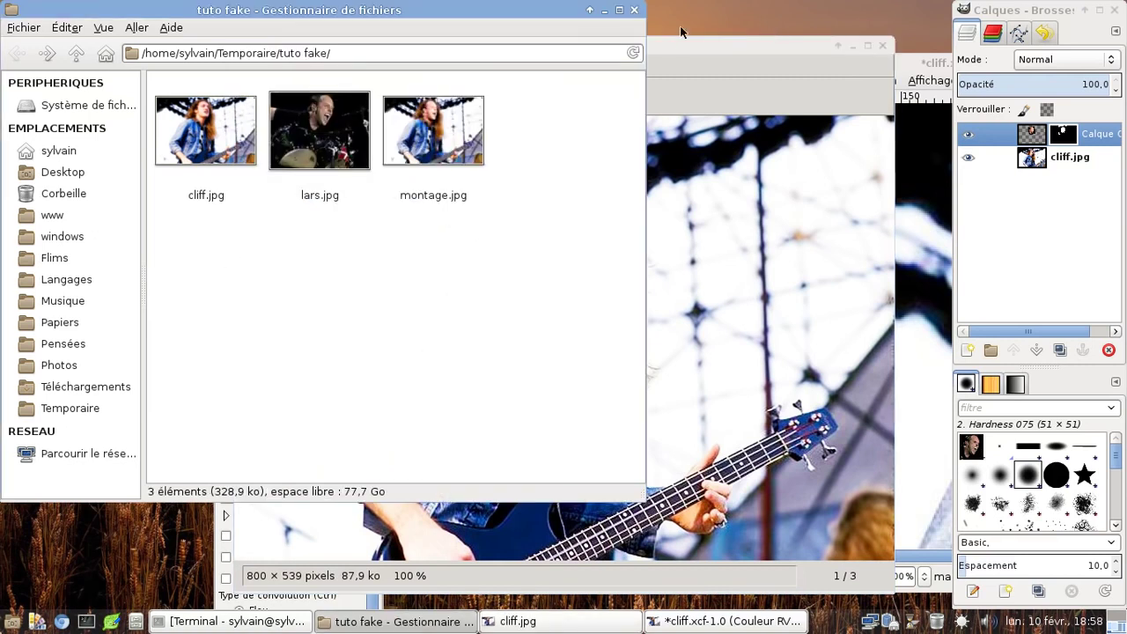
Raise the cliff.jpg viewer, then bring the GIMP cliff.xcf project to the front
left_click(680, 44)
left_click(701, 621)
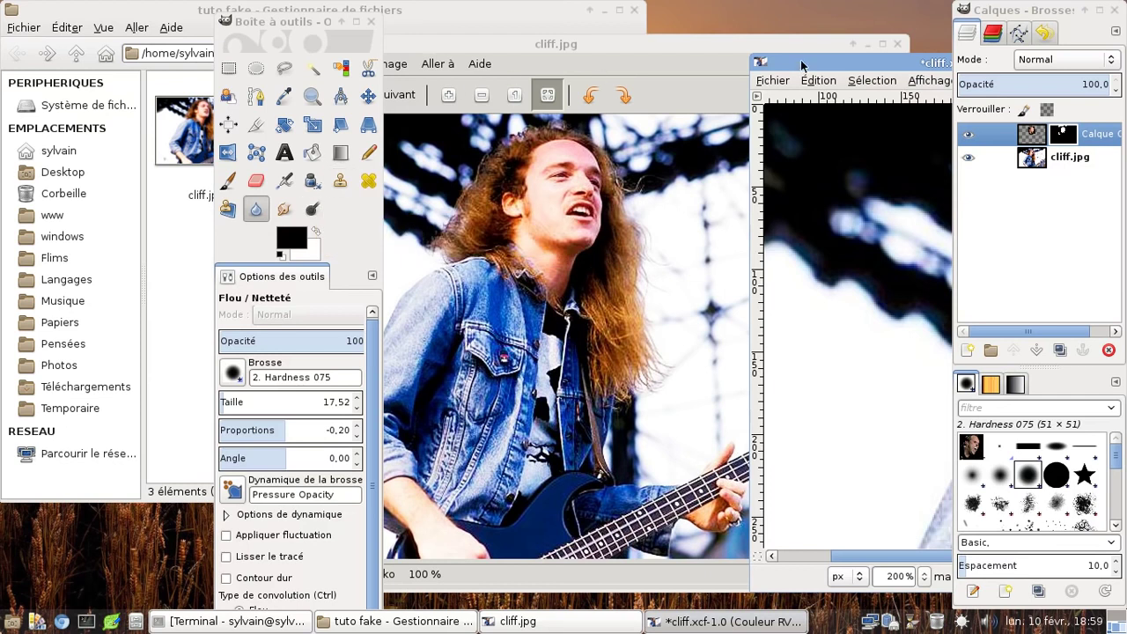
Open Curves on the Valeur channel, cancel without changes, then raise the cliff.jpg viewer
left_click_drag(801, 64, 498, 130)
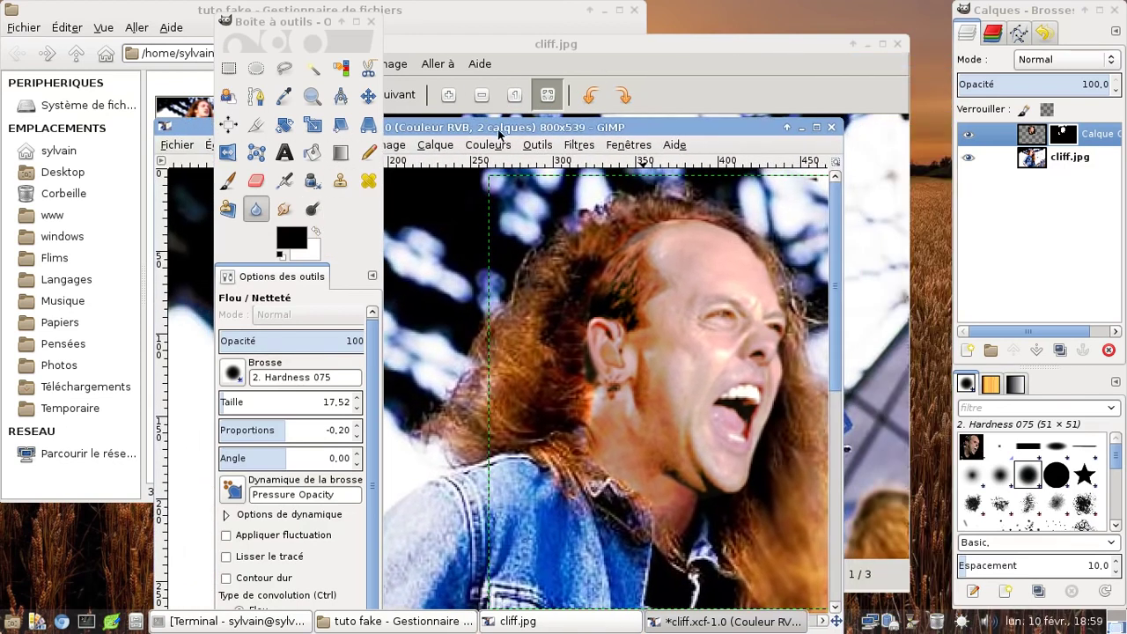
left_click(484, 145)
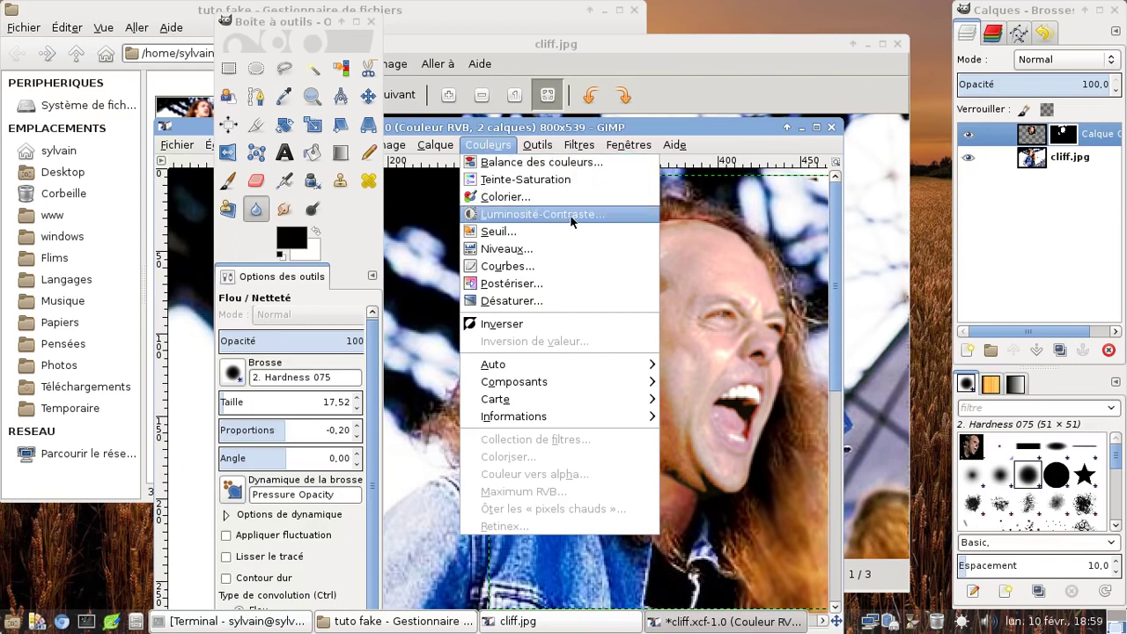
left_click(556, 268)
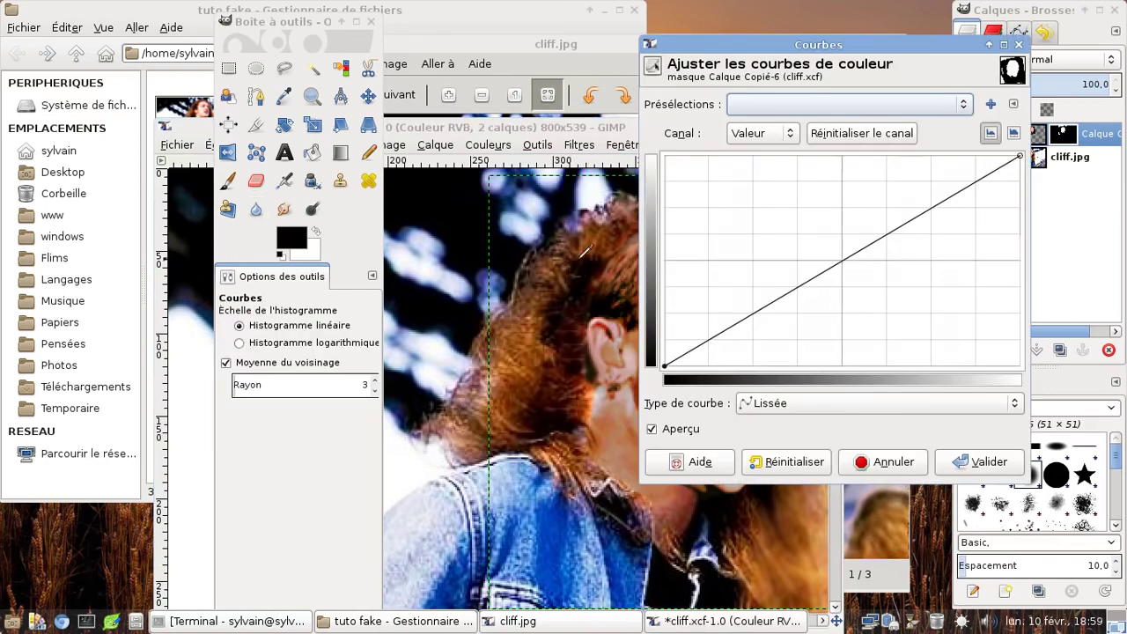
left_click(781, 138)
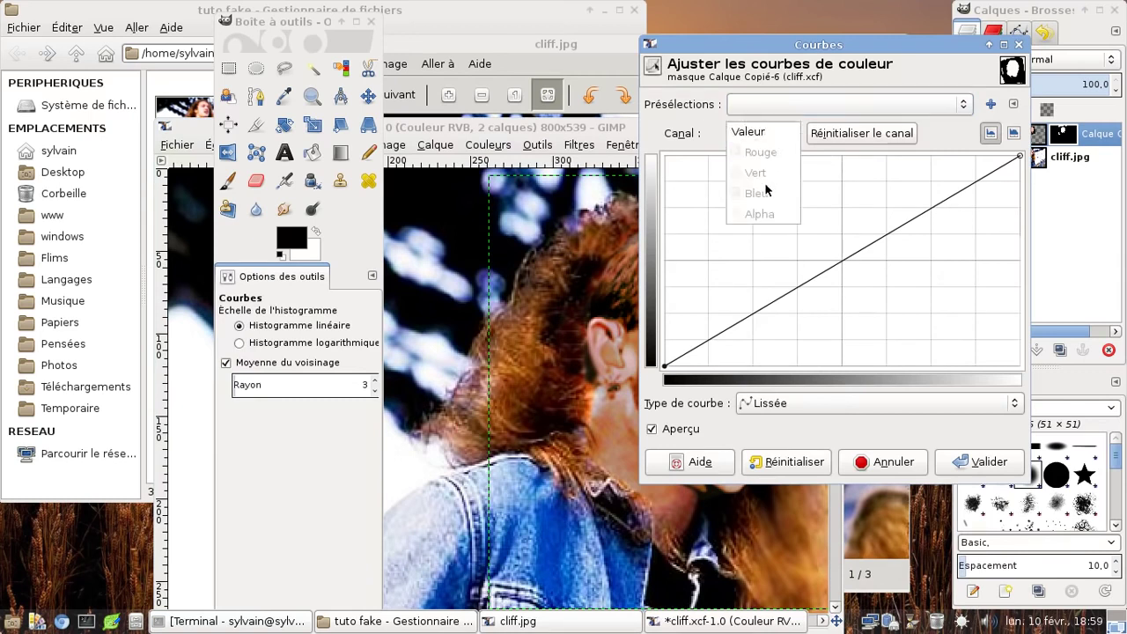
left_click(790, 50)
left_click_drag(791, 49, 682, 53)
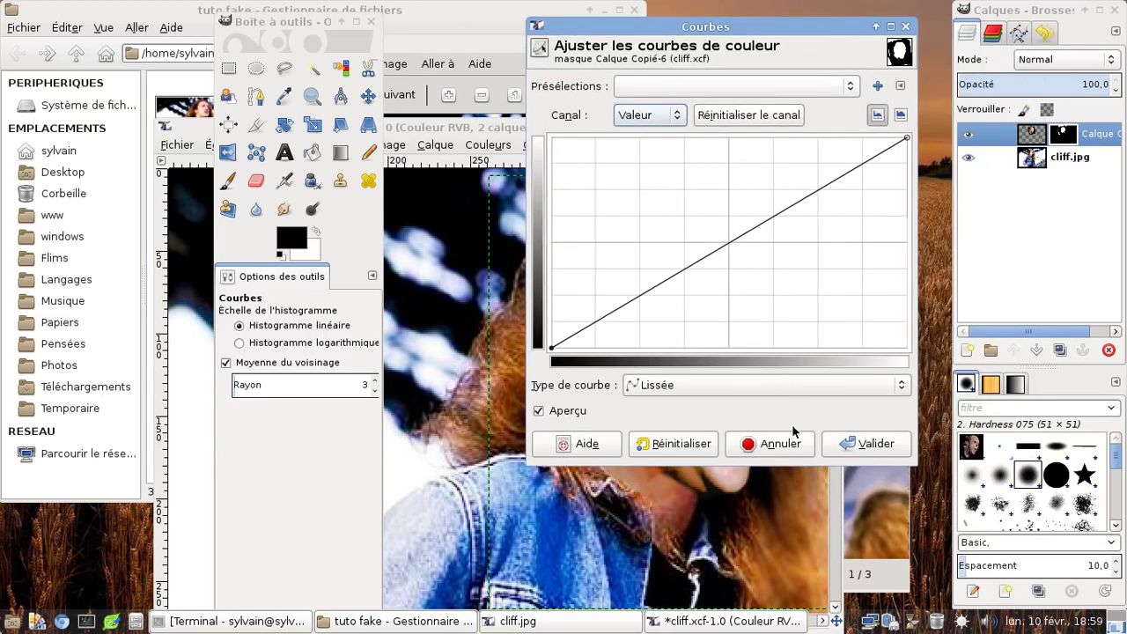
left_click(786, 447)
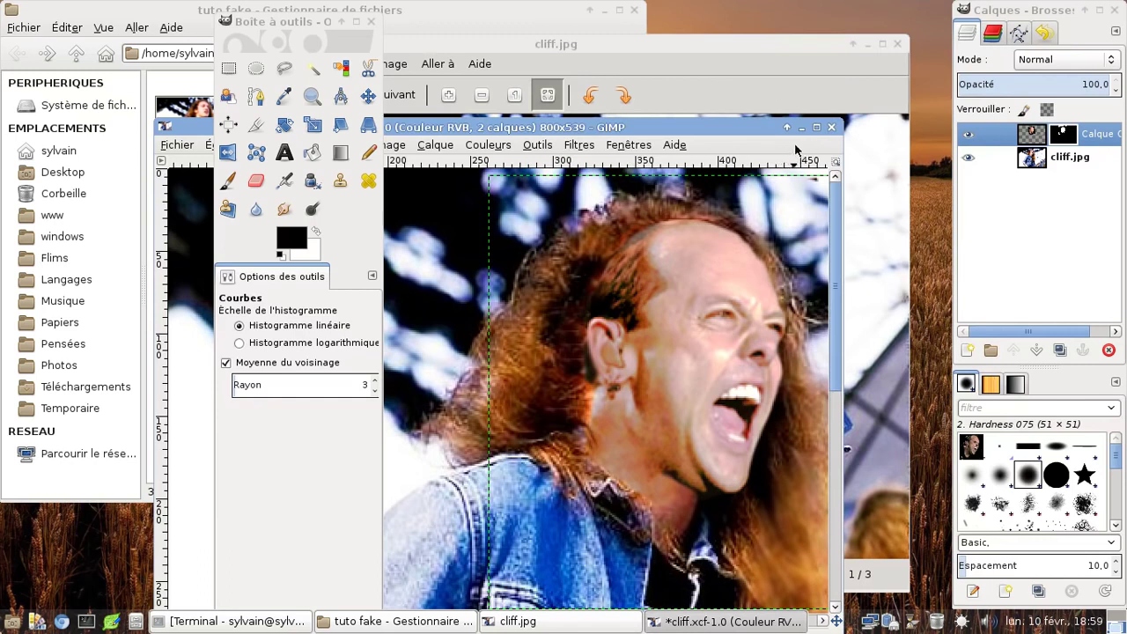
left_click(797, 133)
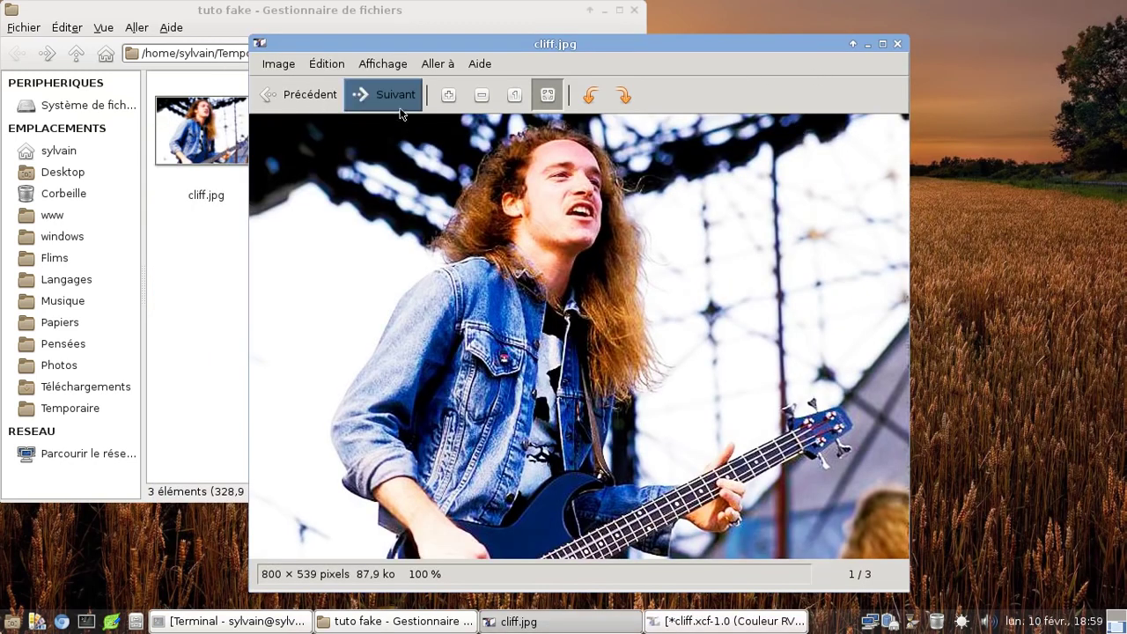